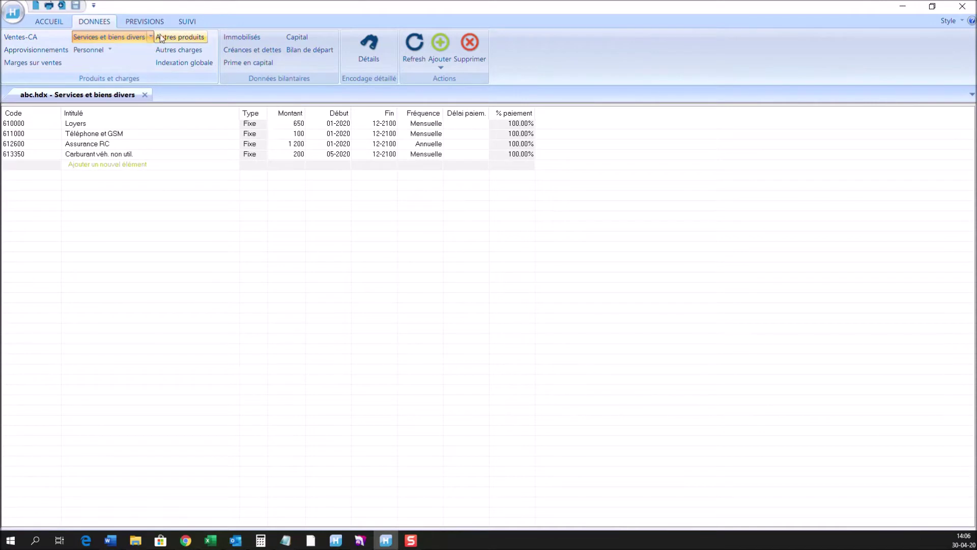
Step: Display the fixed assets data (Immobilisés) together with the Trésorerie générale forecast
{"action": "left_click", "coordinate": [242, 37]}
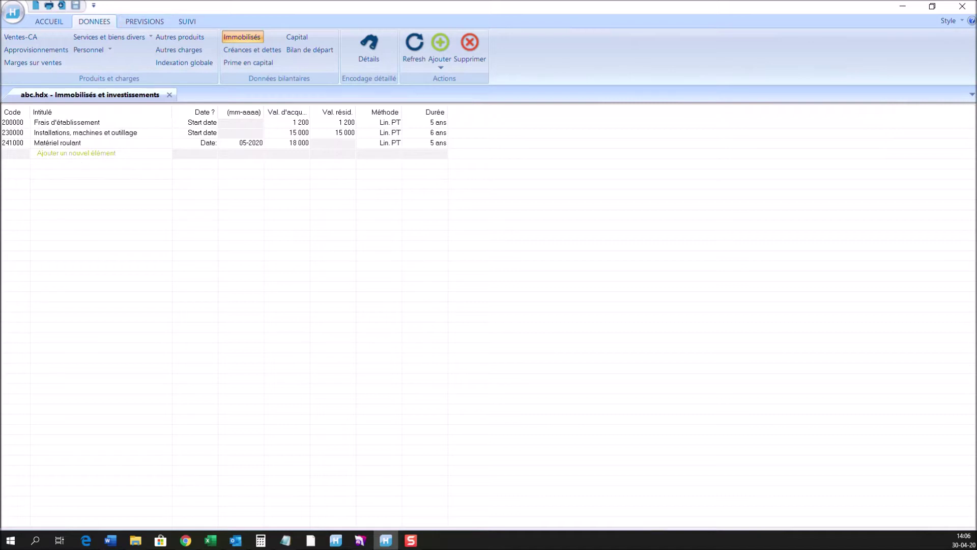
{"action": "key", "text": "alt+Tab"}
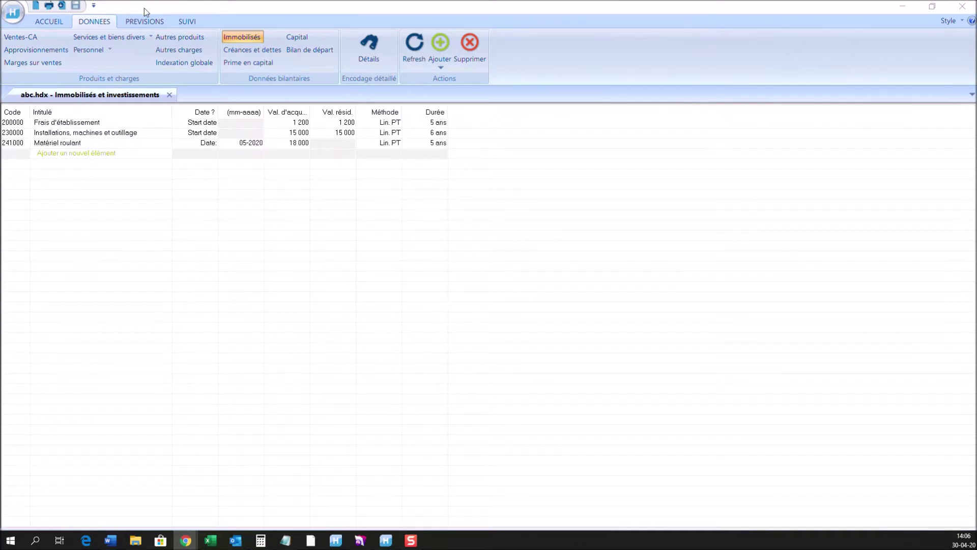
{"action": "left_click", "coordinate": [144, 22]}
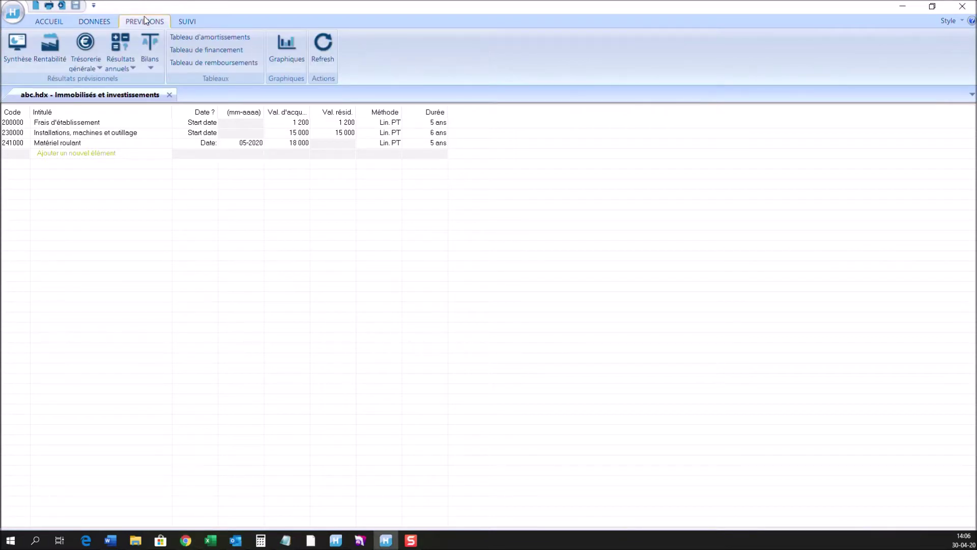
{"action": "left_click", "coordinate": [89, 43]}
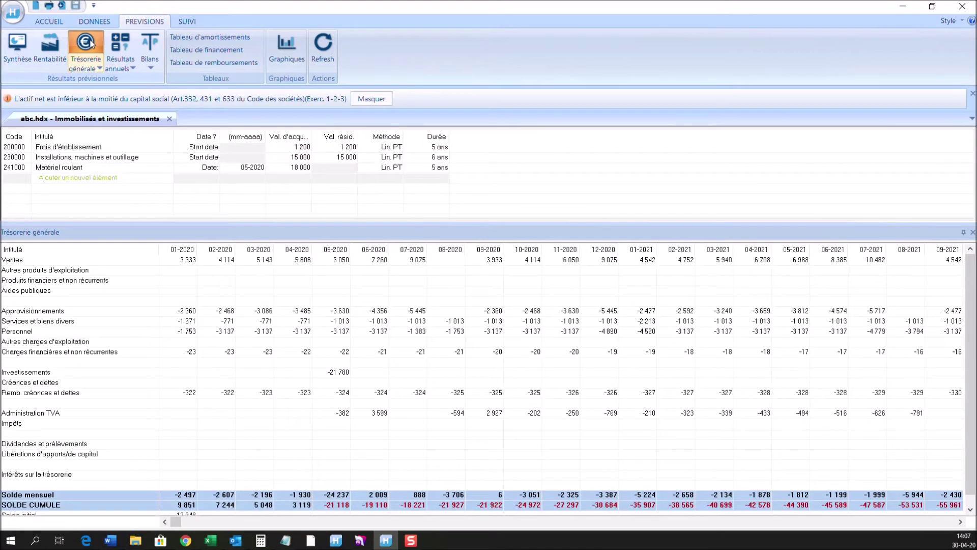
Step: Export the Trésorerie générale table to Excel with its Investissements row selected, and enlarge the resulting workbook window
{"action": "left_click", "coordinate": [111, 373]}
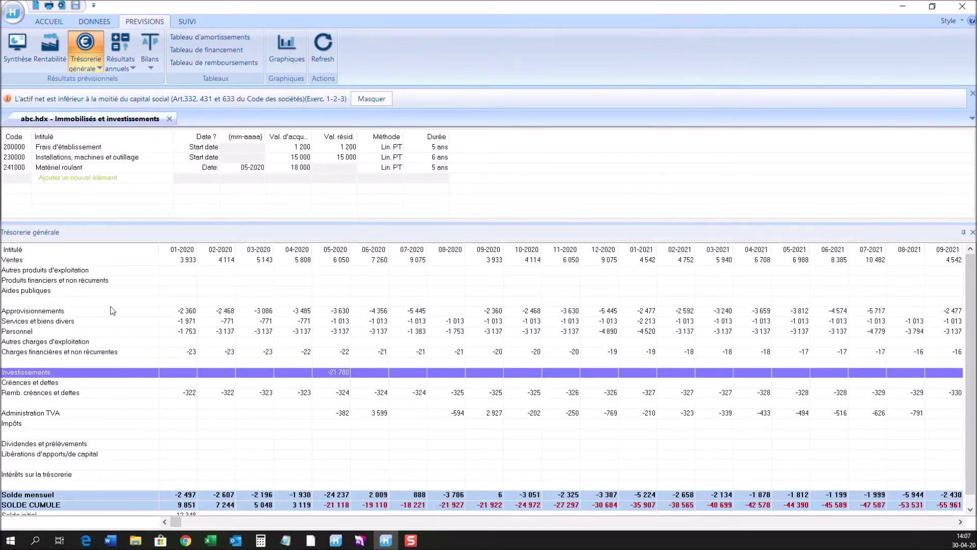
{"action": "left_click", "coordinate": [10, 15]}
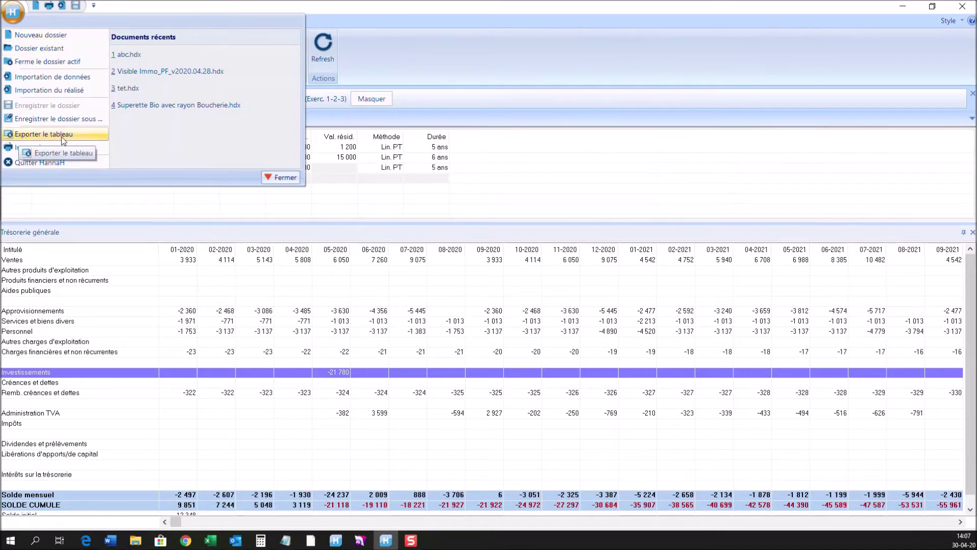
{"action": "left_click", "coordinate": [24, 135]}
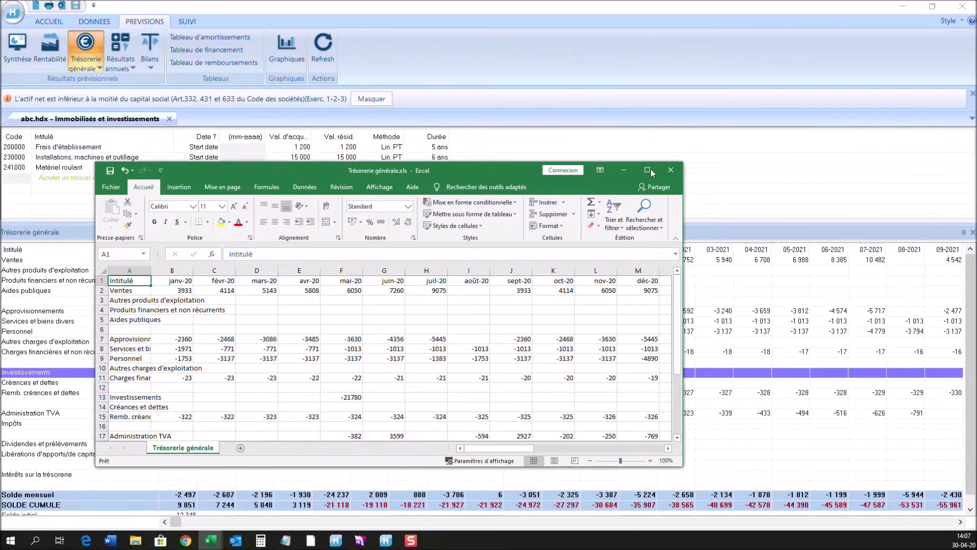
{"action": "left_click", "coordinate": [650, 167]}
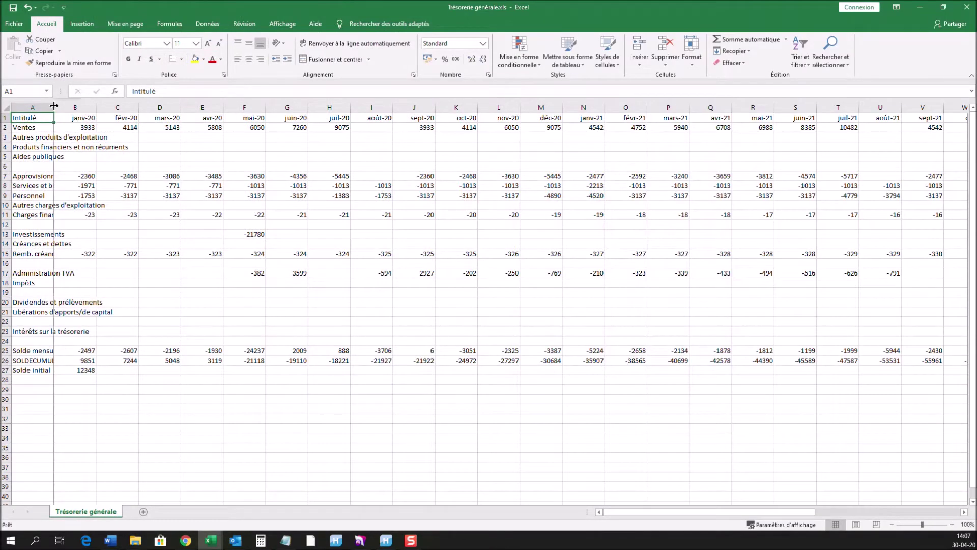
Step: Fit column A to its labels in the exported workbook, and close it without saving
{"action": "double_click", "coordinate": [54, 107]}
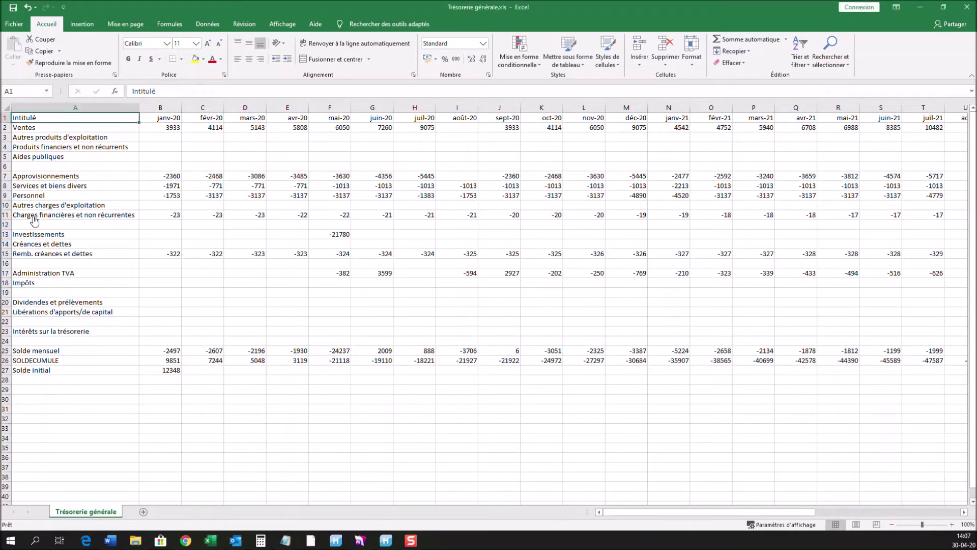
{"action": "left_click", "coordinate": [966, 7]}
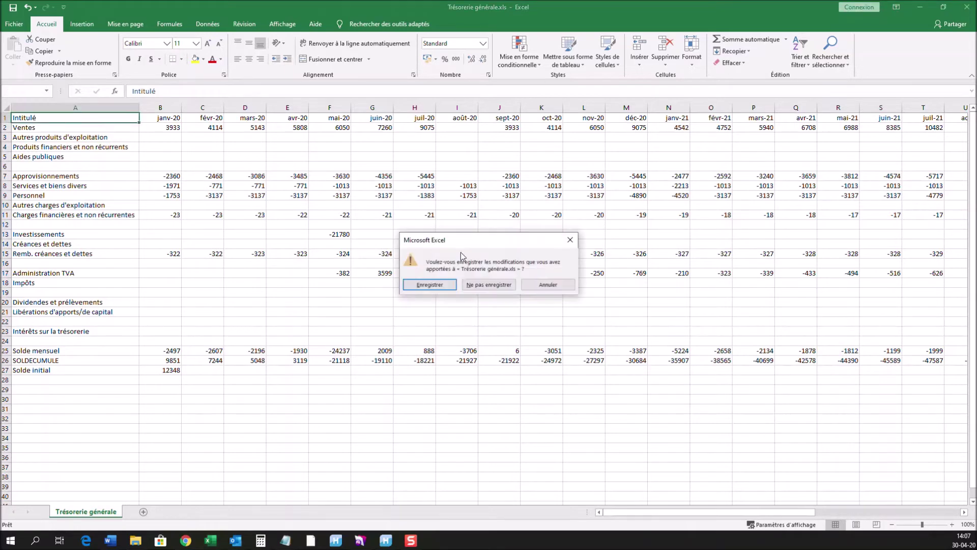
{"action": "left_click", "coordinate": [488, 285]}
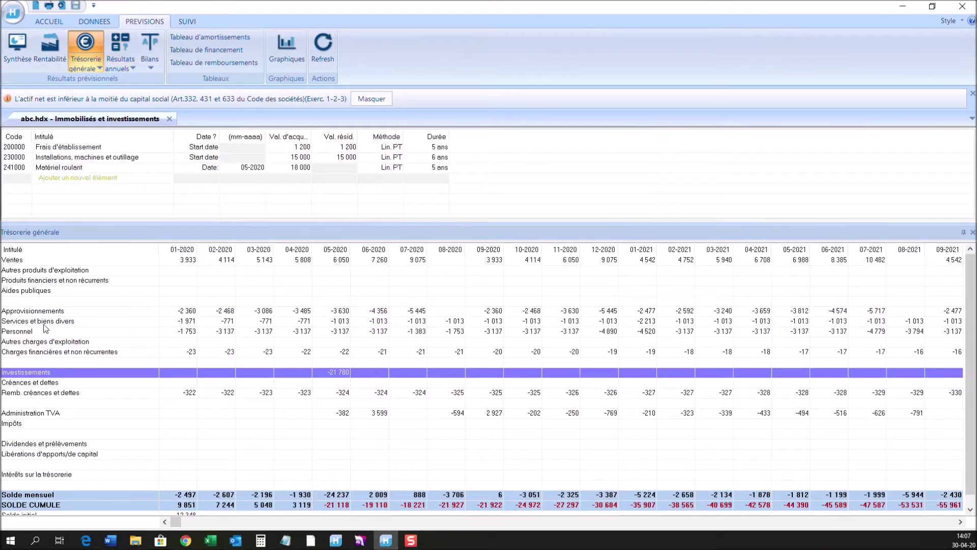
Step: Try to export the Personnel cash flow details to Excel, and close both the workbook and the details window
{"action": "left_click", "coordinate": [207, 332]}
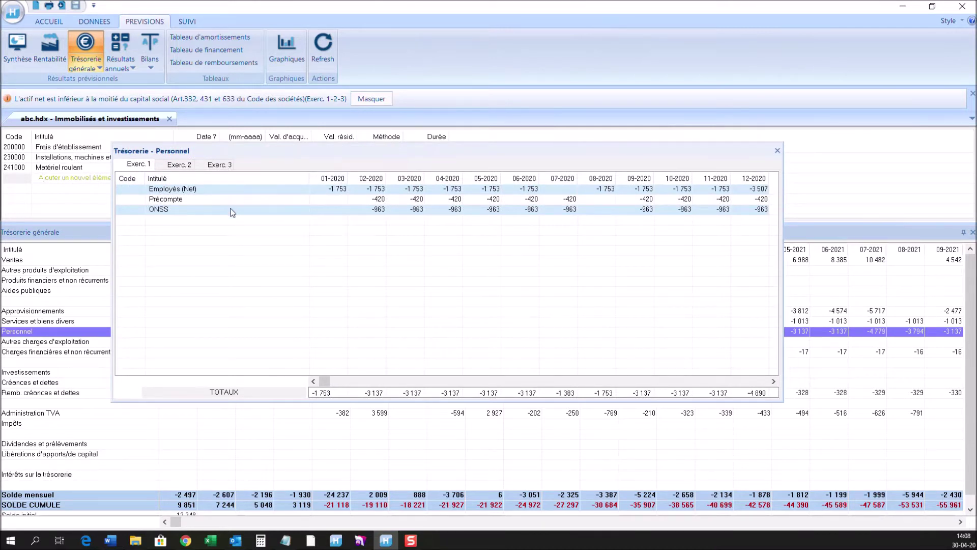
{"action": "left_click", "coordinate": [365, 189]}
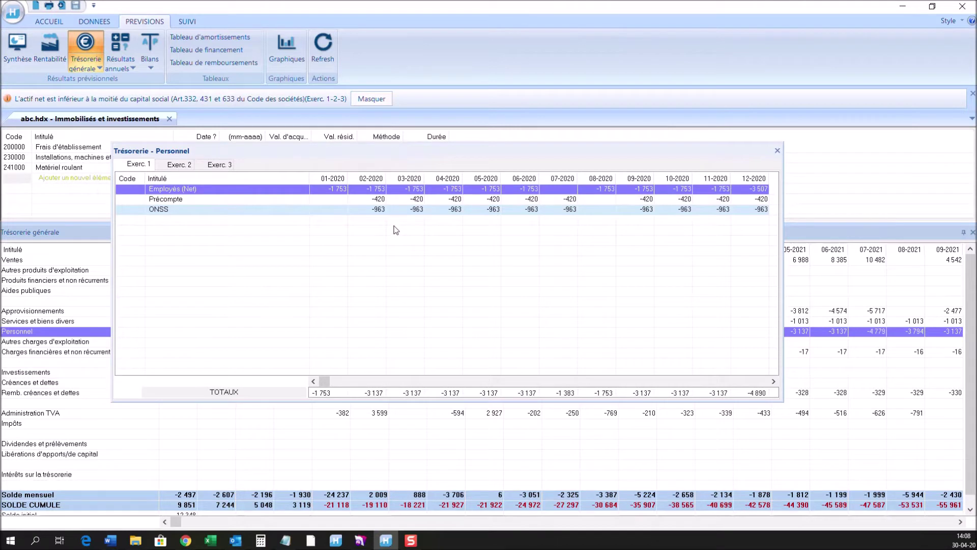
{"action": "left_click", "coordinate": [12, 20]}
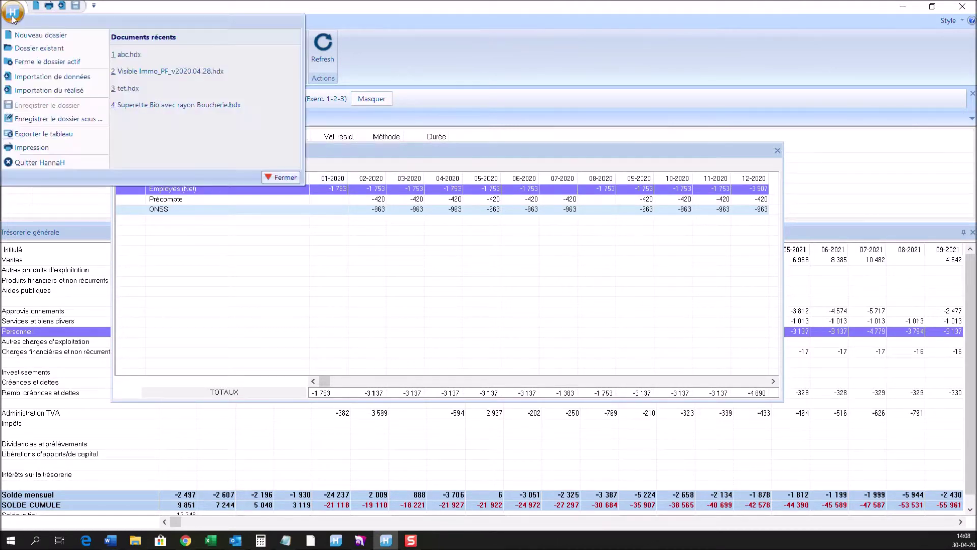
{"action": "left_click", "coordinate": [29, 135]}
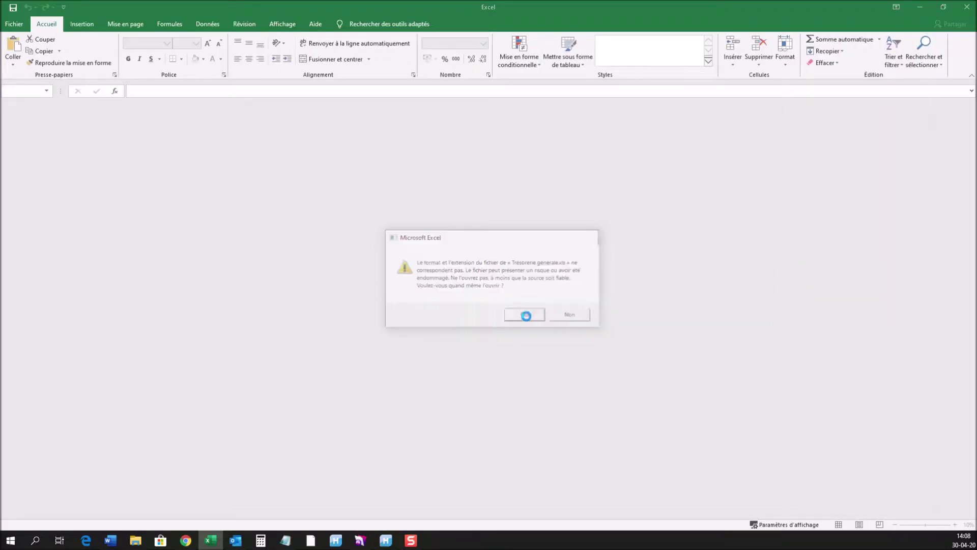
{"action": "left_click", "coordinate": [525, 315]}
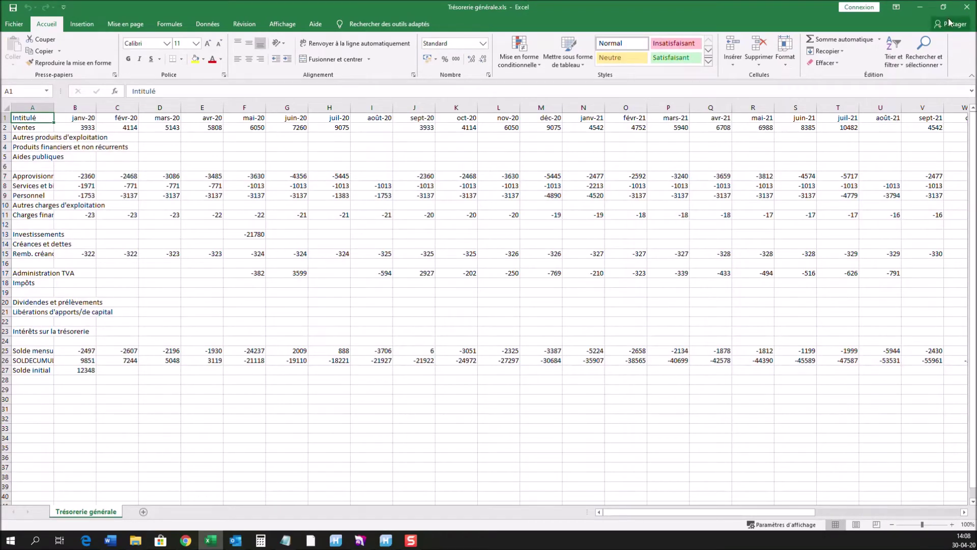
{"action": "left_click", "coordinate": [966, 7]}
{"action": "left_click", "coordinate": [777, 150]}
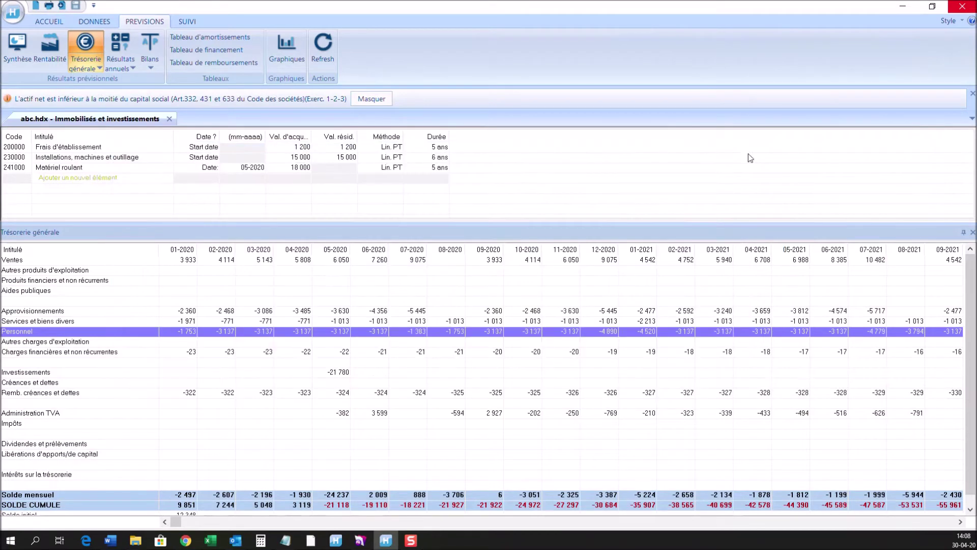
Step: Display the repayment details of the 'Etablissements de crédit à >1an' loan under Créances et dettes
{"action": "left_click", "coordinate": [96, 23]}
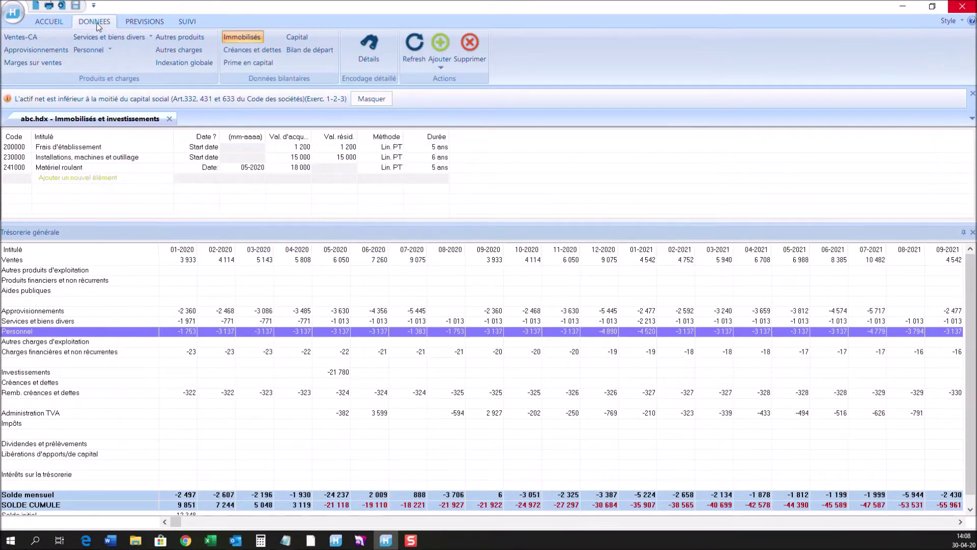
{"action": "left_click", "coordinate": [231, 51]}
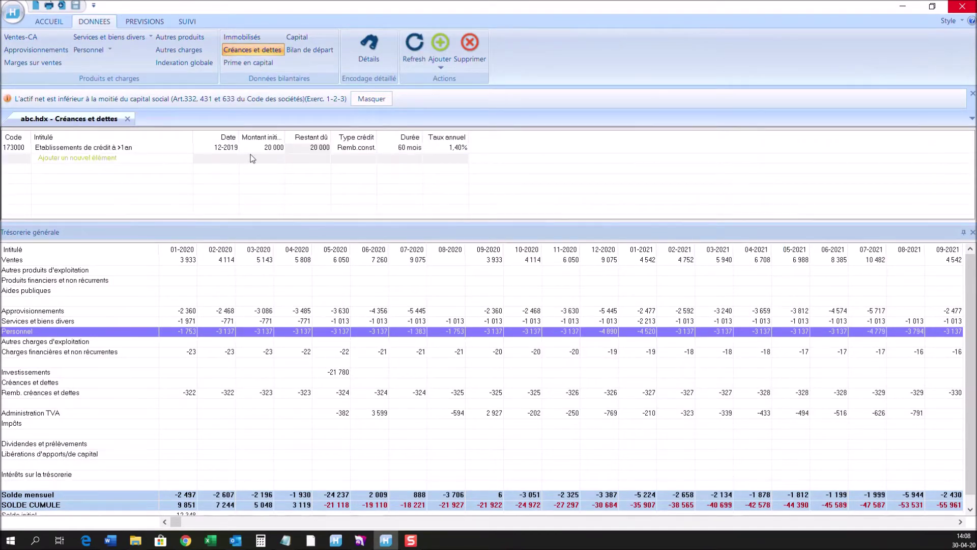
{"action": "left_click", "coordinate": [263, 148]}
{"action": "left_click", "coordinate": [264, 148]}
{"action": "left_click", "coordinate": [368, 45]}
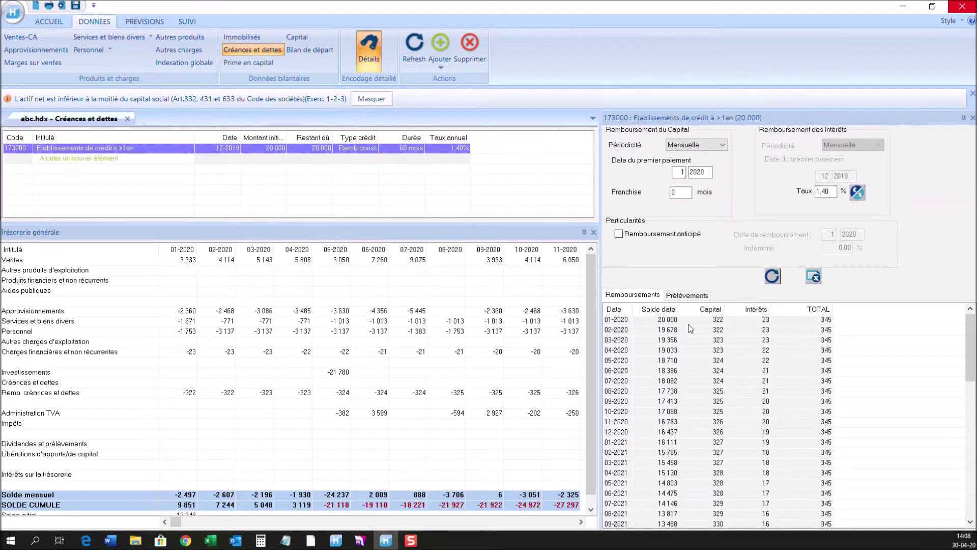
Step: Export the loan's Remboursements table to Excel, and close the workbook after viewing it
{"action": "left_click", "coordinate": [738, 363]}
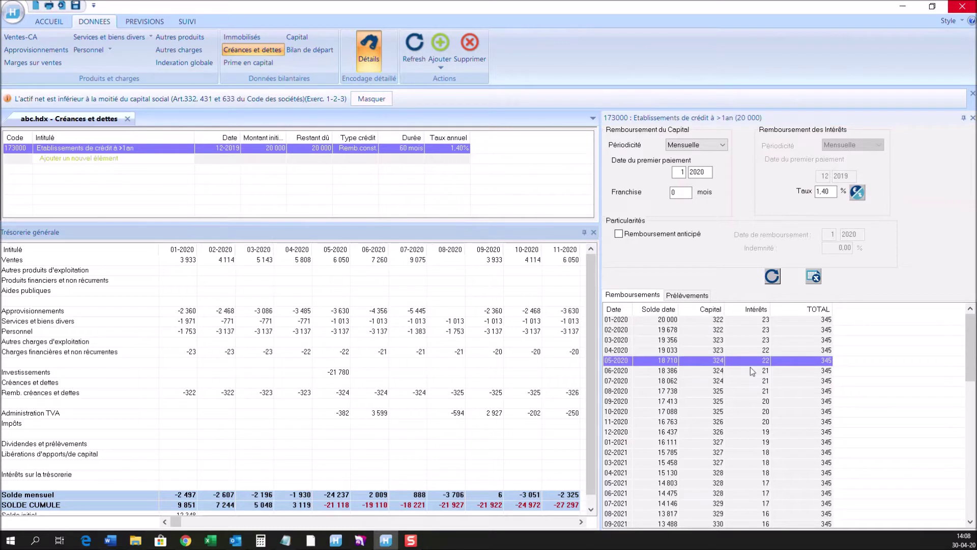
{"action": "left_click", "coordinate": [15, 17]}
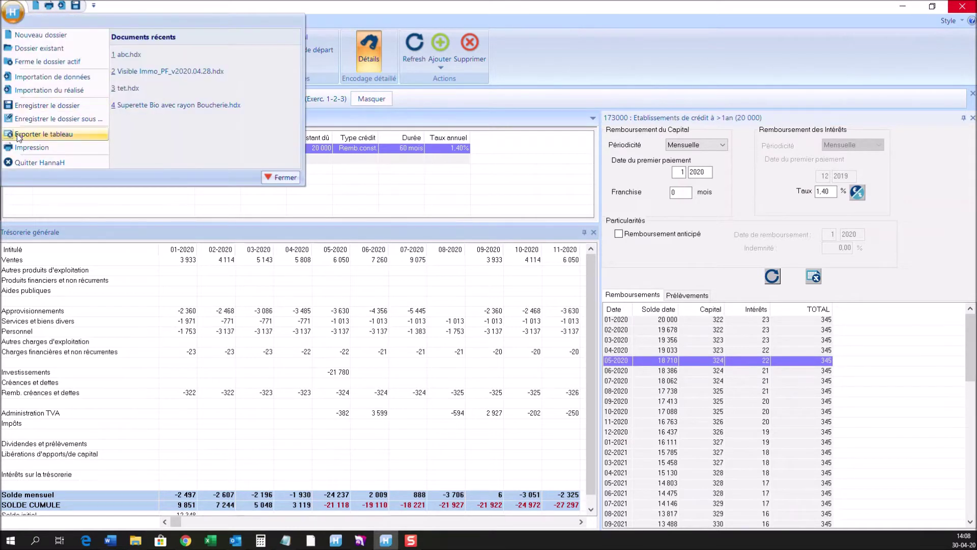
{"action": "left_click", "coordinate": [81, 141]}
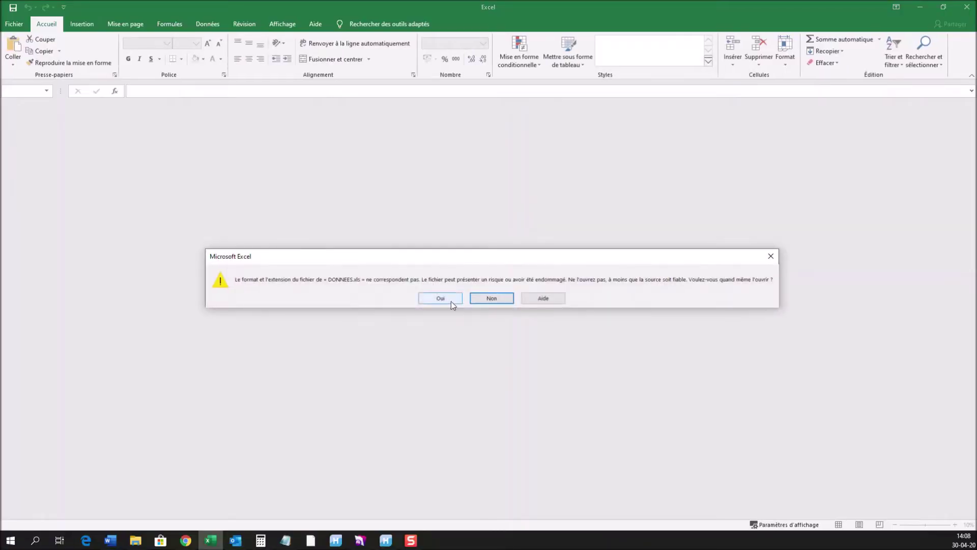
{"action": "left_click", "coordinate": [448, 301]}
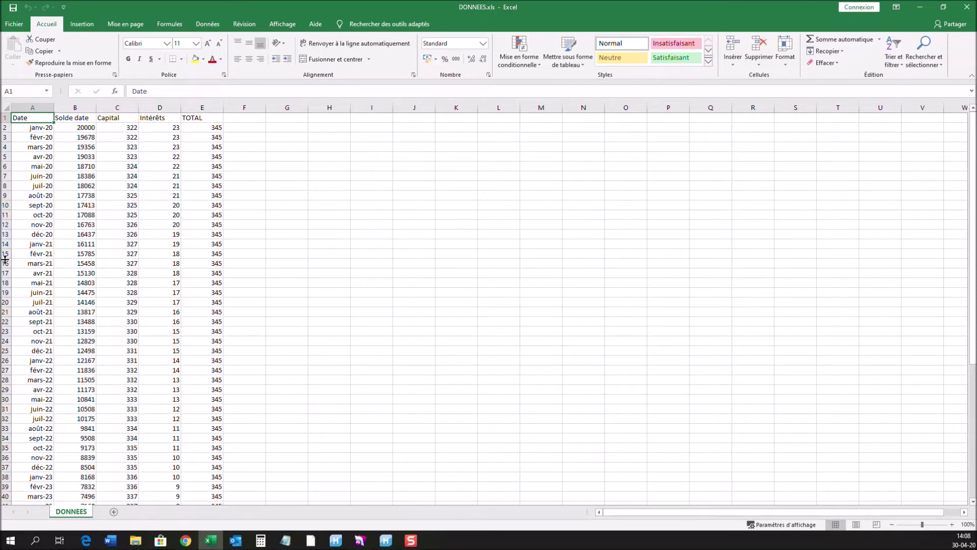
{"action": "left_click", "coordinate": [961, 11]}
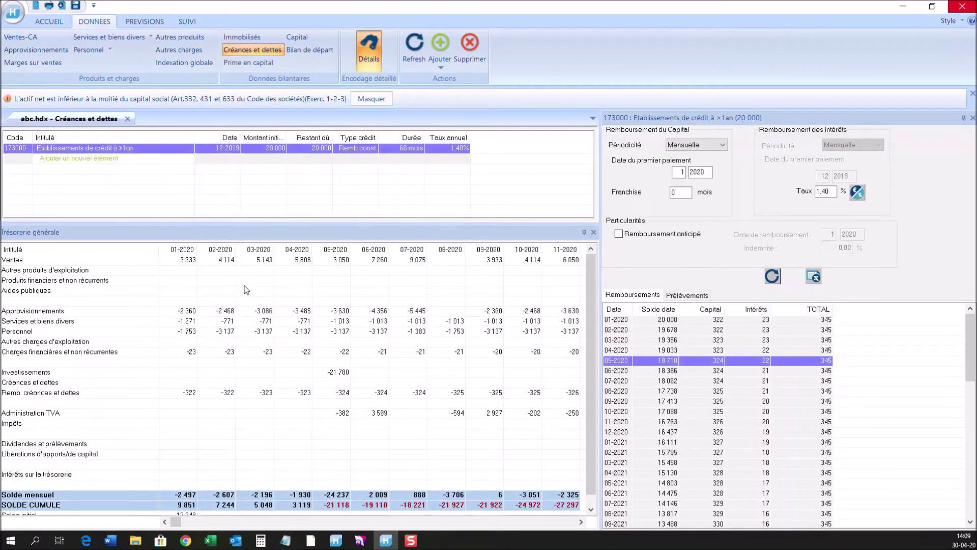
Step: Prepare printing of the file with 3 exercices of annual results and all monthly results, using Word output
{"action": "left_click", "coordinate": [15, 10]}
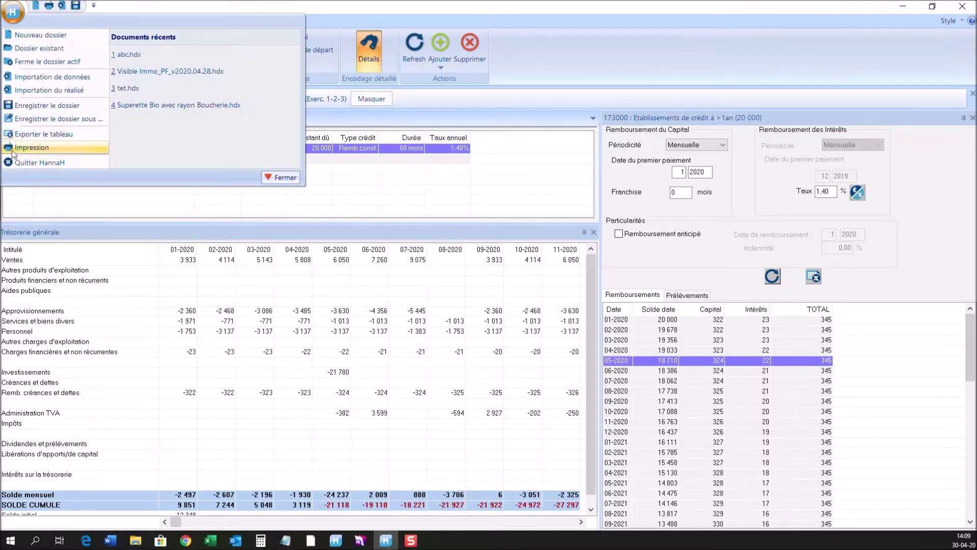
{"action": "left_click", "coordinate": [22, 148]}
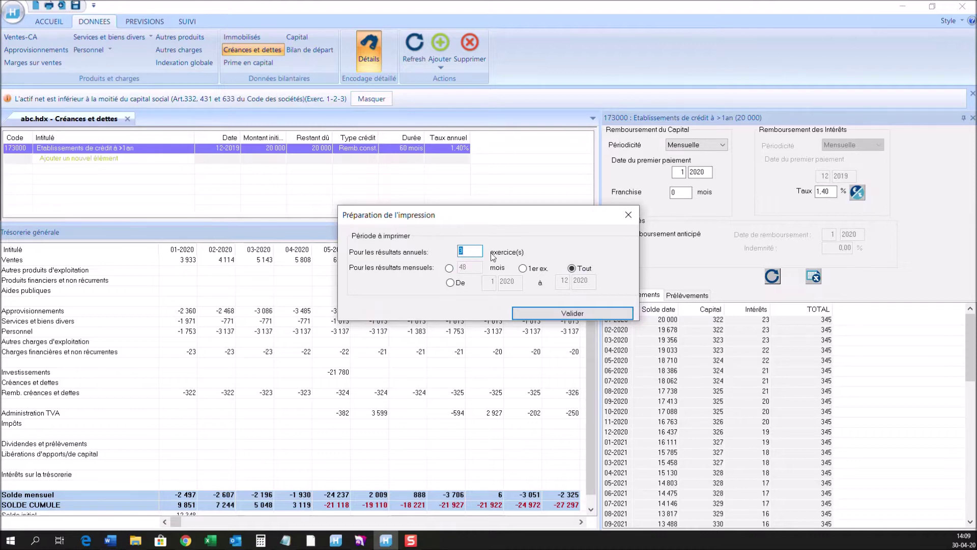
{"action": "left_click", "coordinate": [550, 313]}
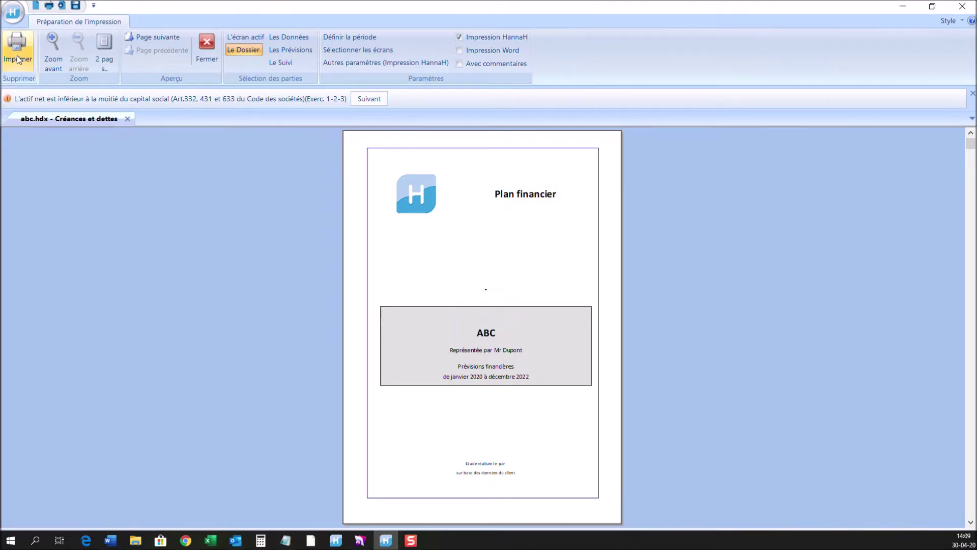
{"action": "left_click", "coordinate": [459, 50]}
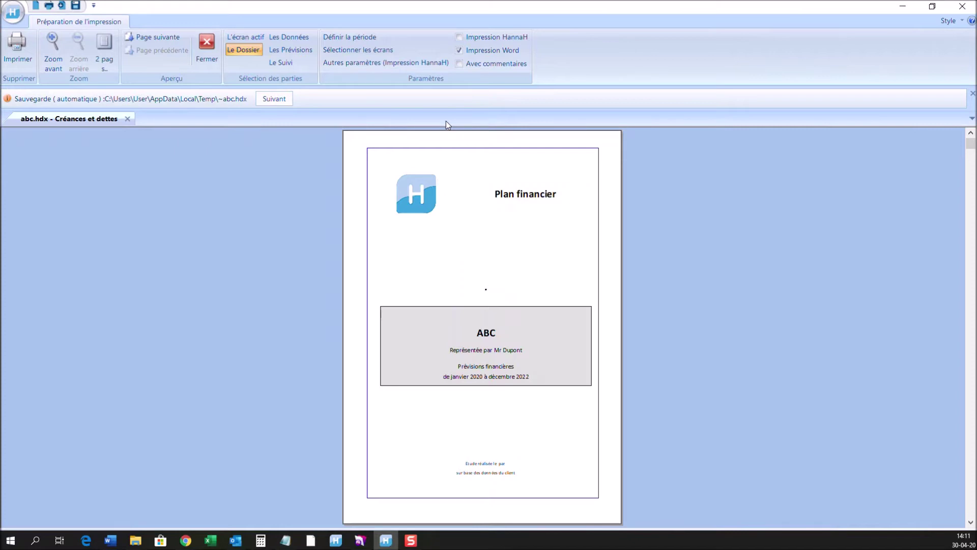
Step: Examine the table of contents in the print preview, enlarging the page that lists the SUIVI sections
{"action": "left_click", "coordinate": [158, 38]}
{"action": "left_click", "coordinate": [159, 38]}
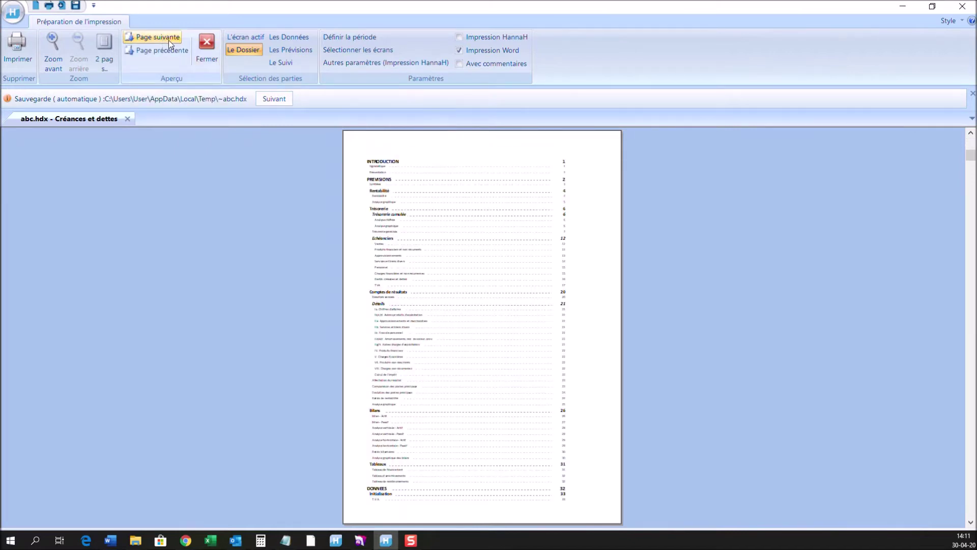
{"action": "left_click", "coordinate": [580, 447]}
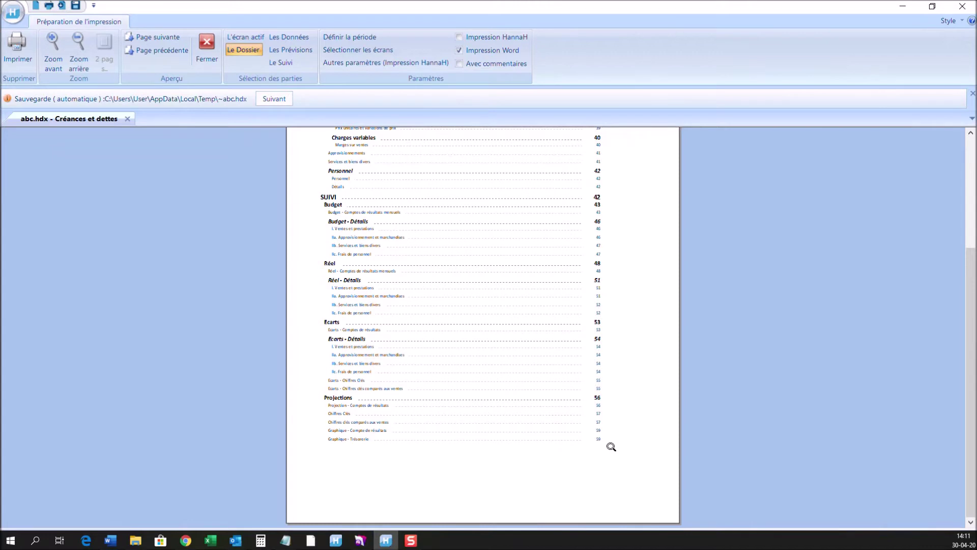
Step: Exclude Echéanciers and the Comptes de résultats details Ib/c/d, IIc, IId/e/f, IIg/h, IV, V, VII and VIII from the printout
{"action": "left_click", "coordinate": [362, 52]}
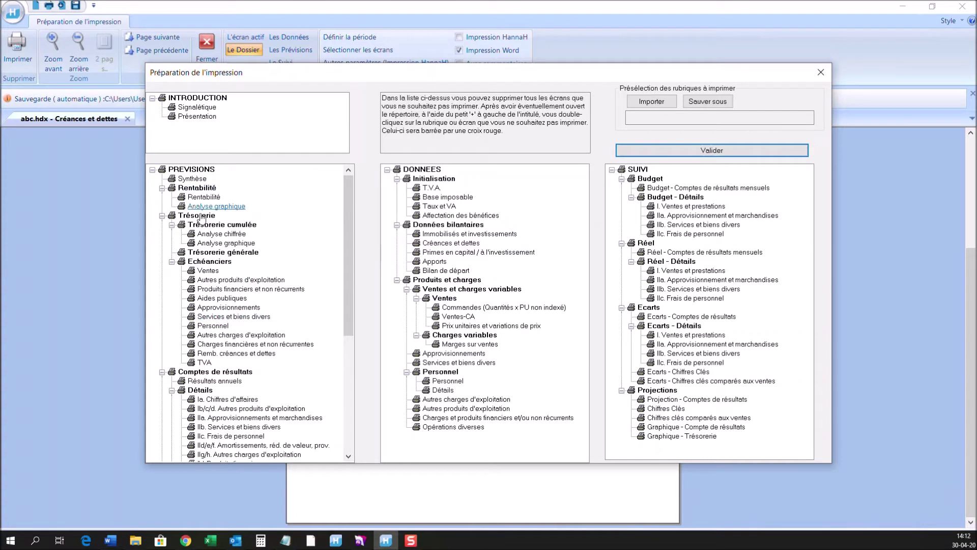
{"action": "double_click", "coordinate": [219, 264]}
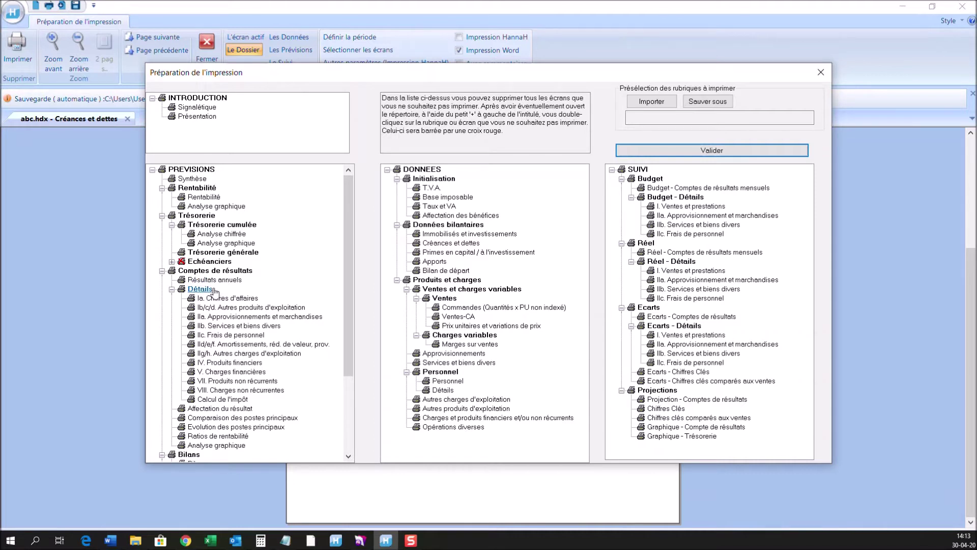
{"action": "double_click", "coordinate": [227, 308]}
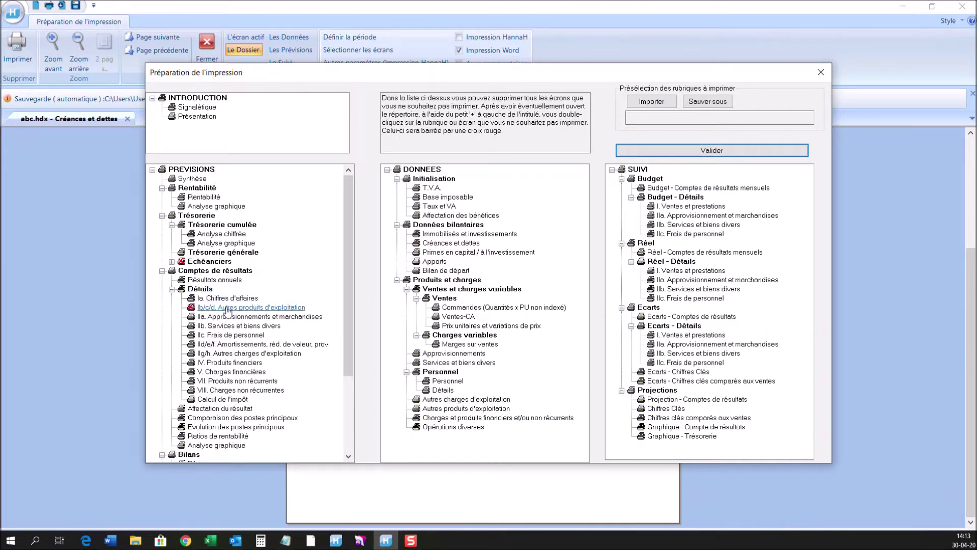
{"action": "double_click", "coordinate": [228, 335]}
{"action": "left_click", "coordinate": [223, 345]}
{"action": "double_click", "coordinate": [223, 346]}
{"action": "double_click", "coordinate": [219, 354]}
{"action": "double_click", "coordinate": [218, 362]}
{"action": "double_click", "coordinate": [215, 372]}
{"action": "double_click", "coordinate": [215, 381]}
{"action": "double_click", "coordinate": [215, 390]}
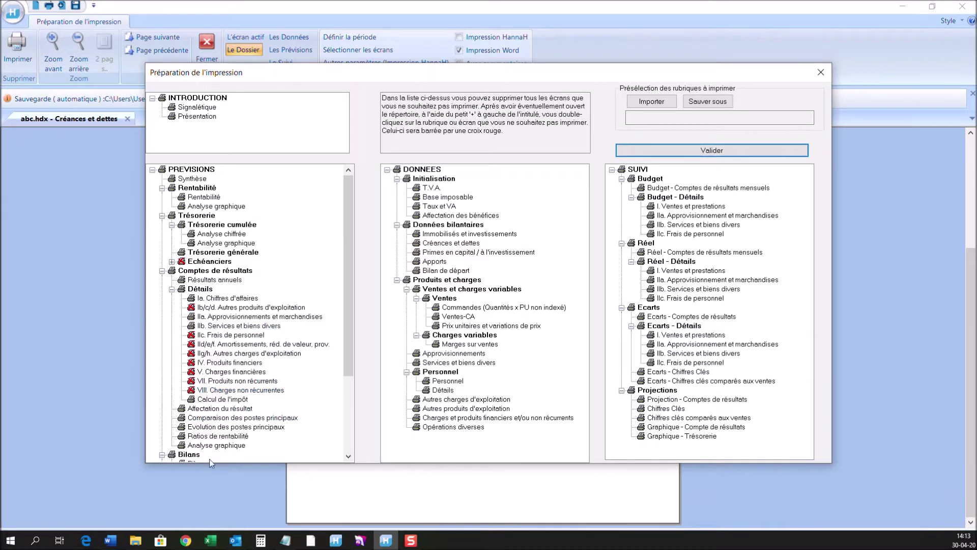
Step: Import the saved print selection Impression CSA-Afdruk WVV.hsr7 from the HannaH7 folder on drive C
{"action": "scroll", "coordinate": [257, 407], "scroll_direction": "down", "scroll_amount": 4}
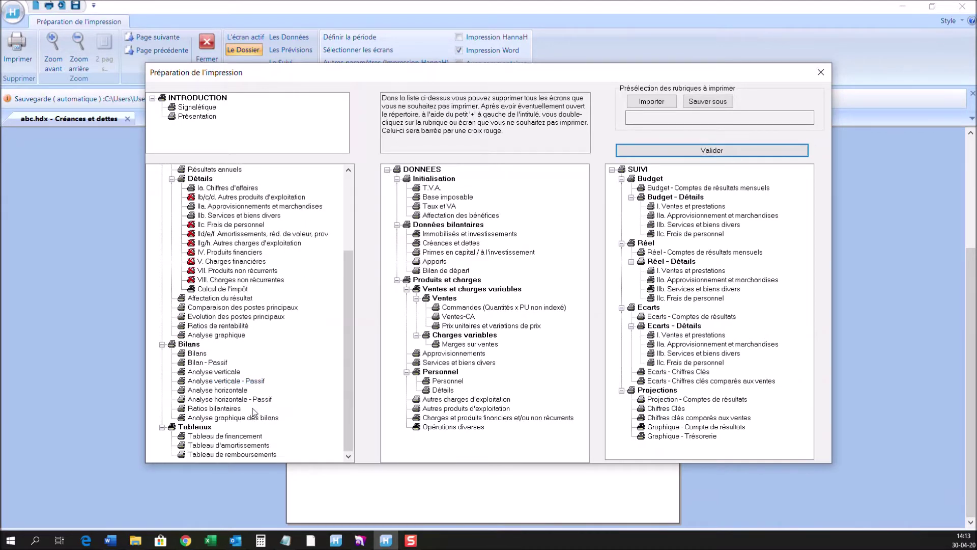
{"action": "scroll", "coordinate": [253, 411], "scroll_direction": "up", "scroll_amount": 4}
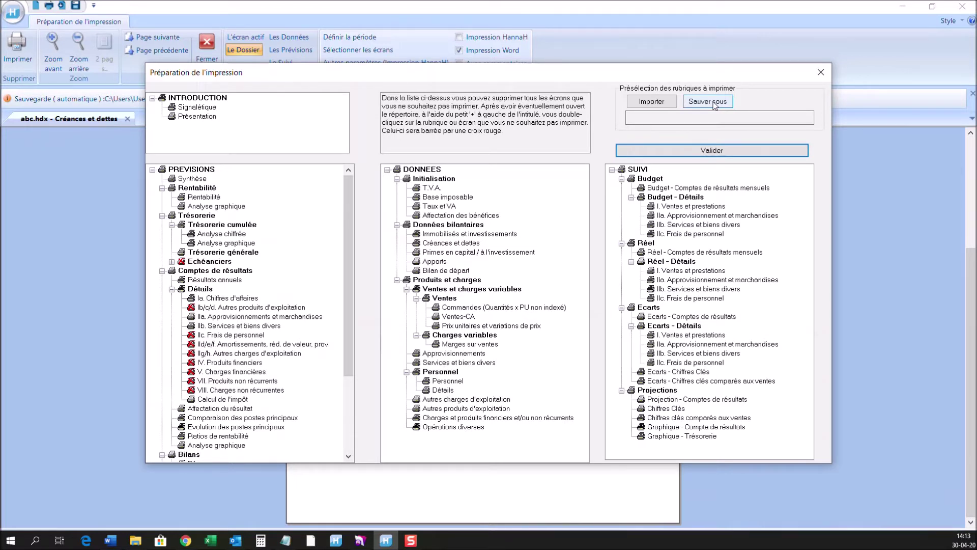
{"action": "left_click", "coordinate": [667, 104]}
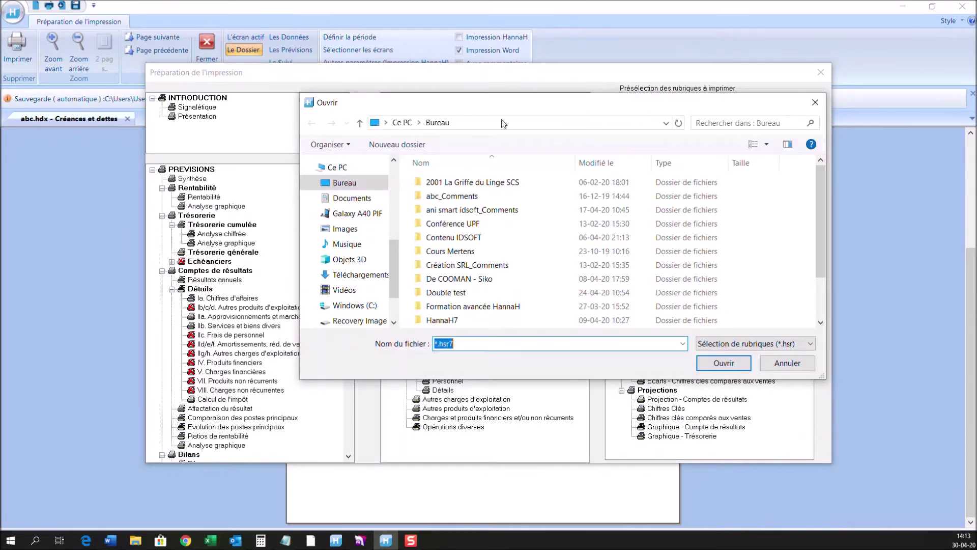
{"action": "scroll", "coordinate": [345, 262], "scroll_direction": "down", "scroll_amount": 1}
{"action": "scroll", "coordinate": [345, 262], "scroll_direction": "down", "scroll_amount": 1}
{"action": "left_click", "coordinate": [355, 239]}
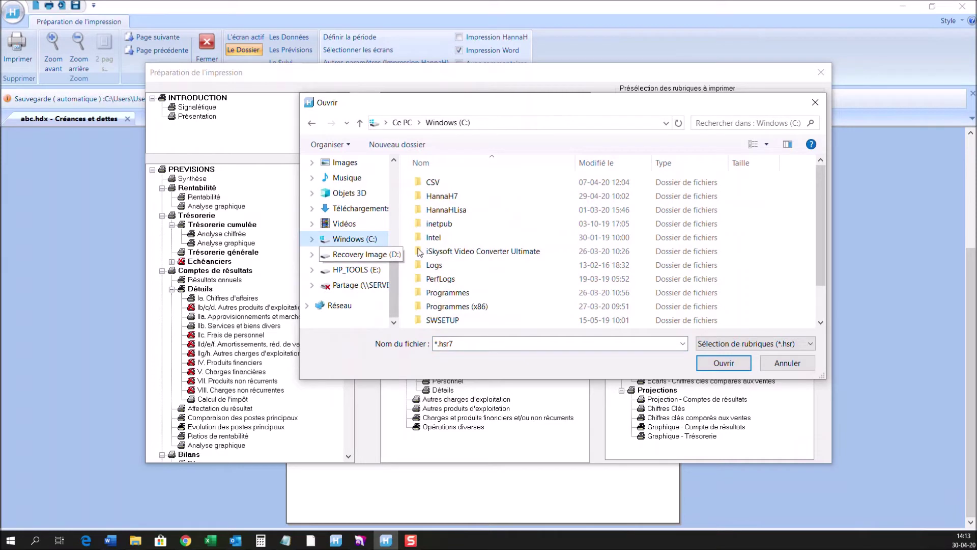
{"action": "double_click", "coordinate": [446, 197]}
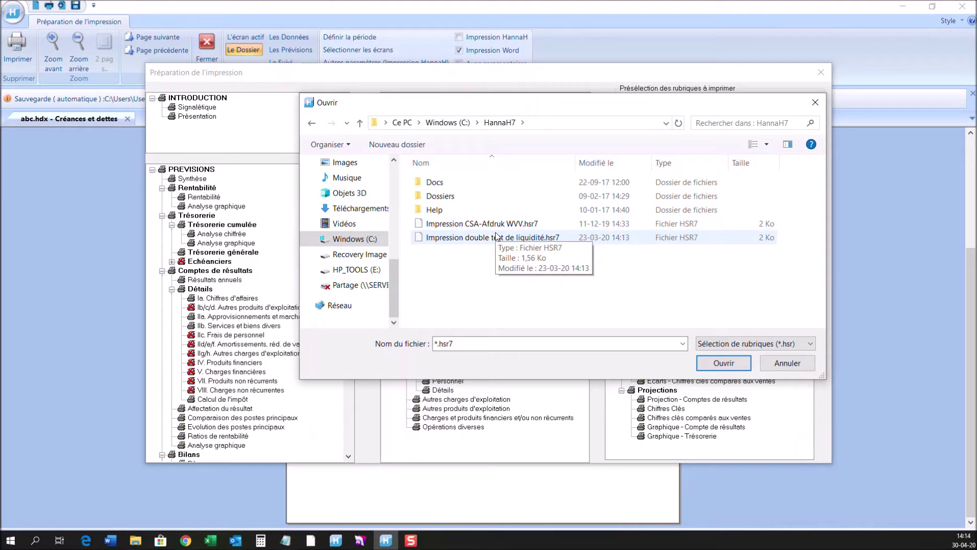
{"action": "double_click", "coordinate": [442, 224]}
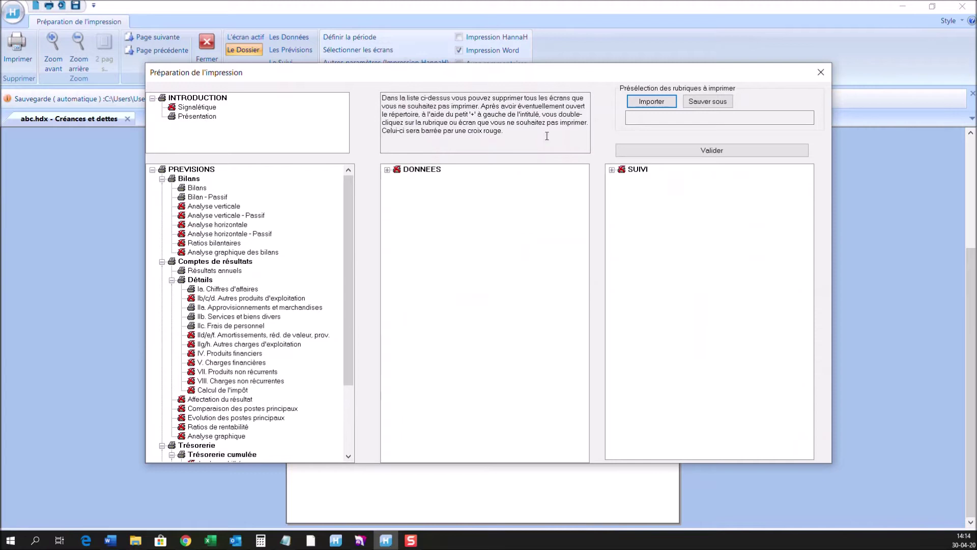
Step: Exclude the details IIb. Services et biens divers and IIc. Frais de personnel from the imported selection, and validate it
{"action": "scroll", "coordinate": [243, 275], "scroll_direction": "down", "scroll_amount": 3}
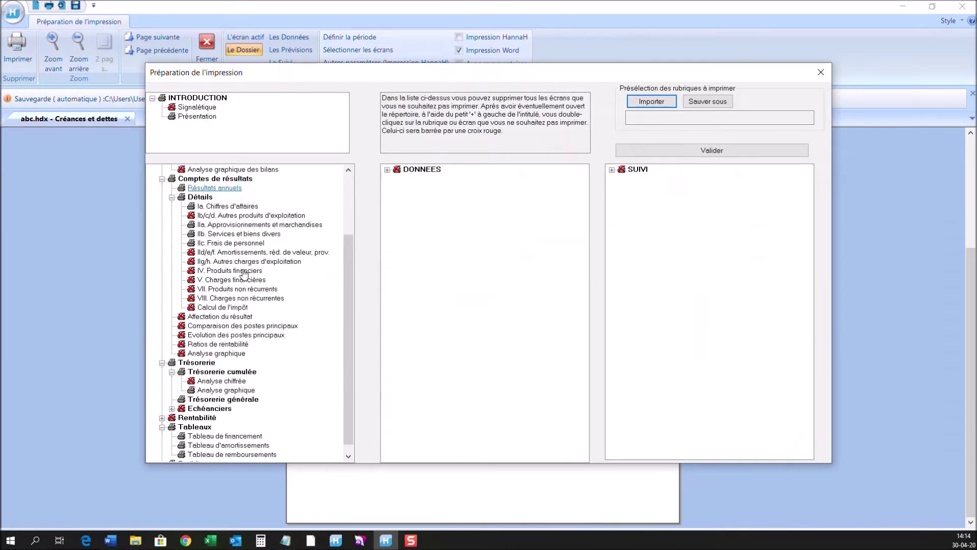
{"action": "scroll", "coordinate": [240, 285], "scroll_direction": "up", "scroll_amount": 3}
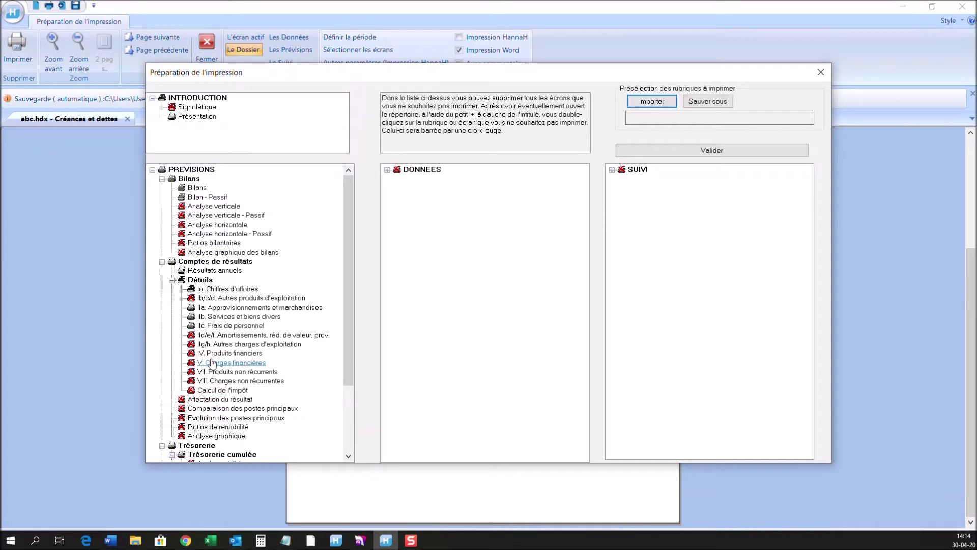
{"action": "scroll", "coordinate": [213, 363], "scroll_direction": "down", "scroll_amount": 3}
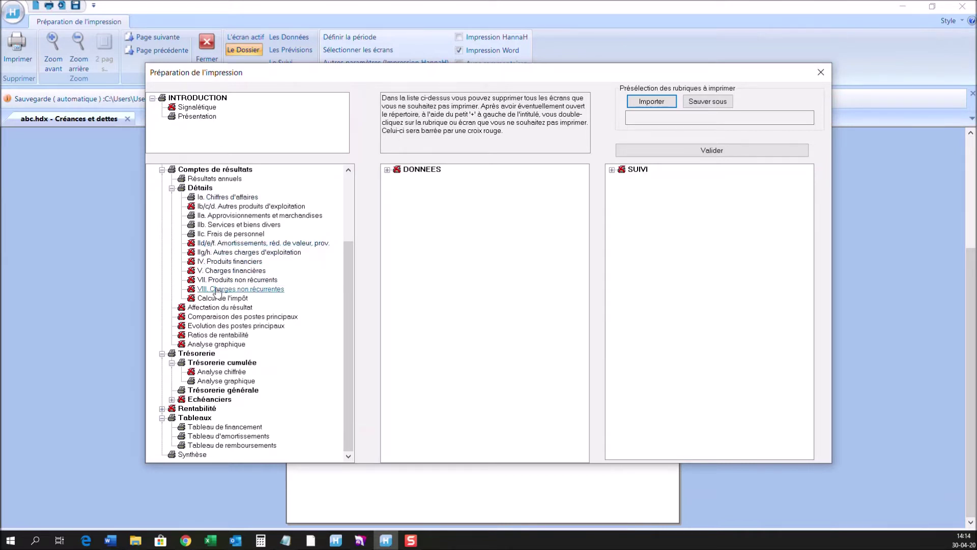
{"action": "double_click", "coordinate": [223, 233]}
{"action": "double_click", "coordinate": [223, 224]}
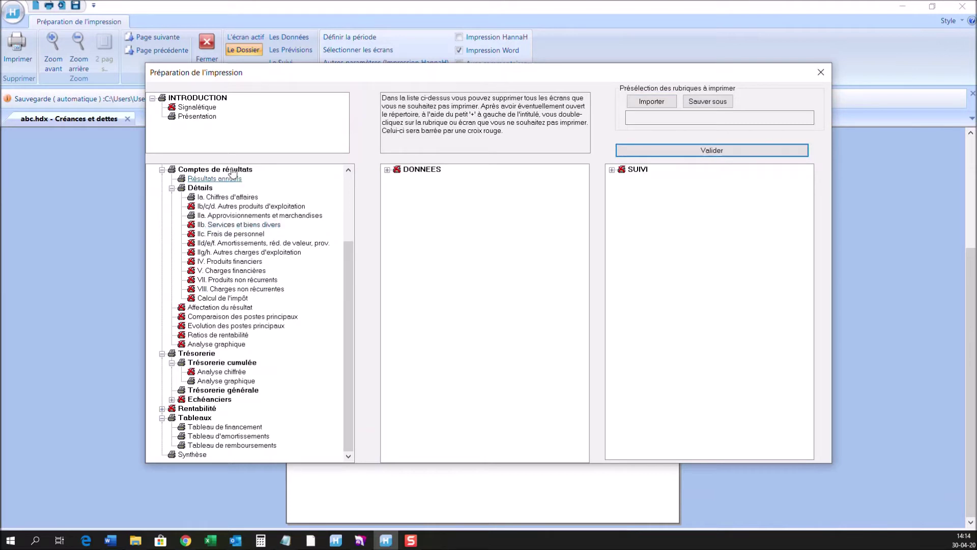
{"action": "left_click", "coordinate": [755, 150]}
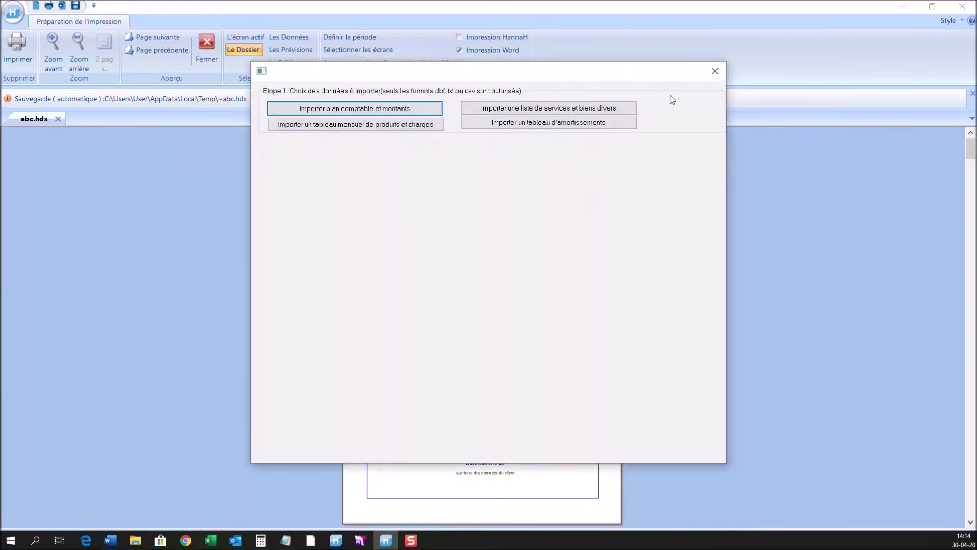
{"action": "left_click", "coordinate": [714, 71]}
Step: Examine the table of contents and the Bilan - Actif page in the print preview, and return to the cover page
{"action": "left_click", "coordinate": [150, 41]}
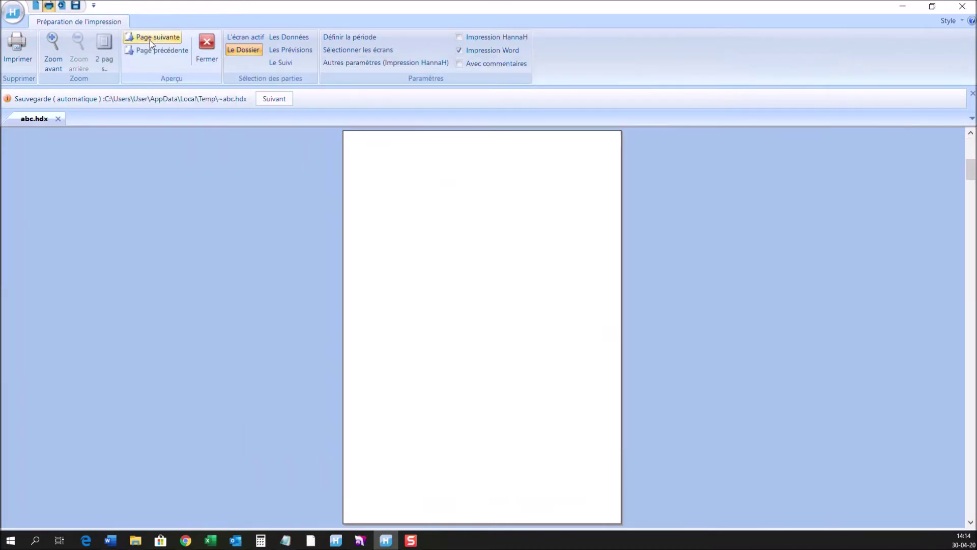
{"action": "left_click", "coordinate": [564, 287]}
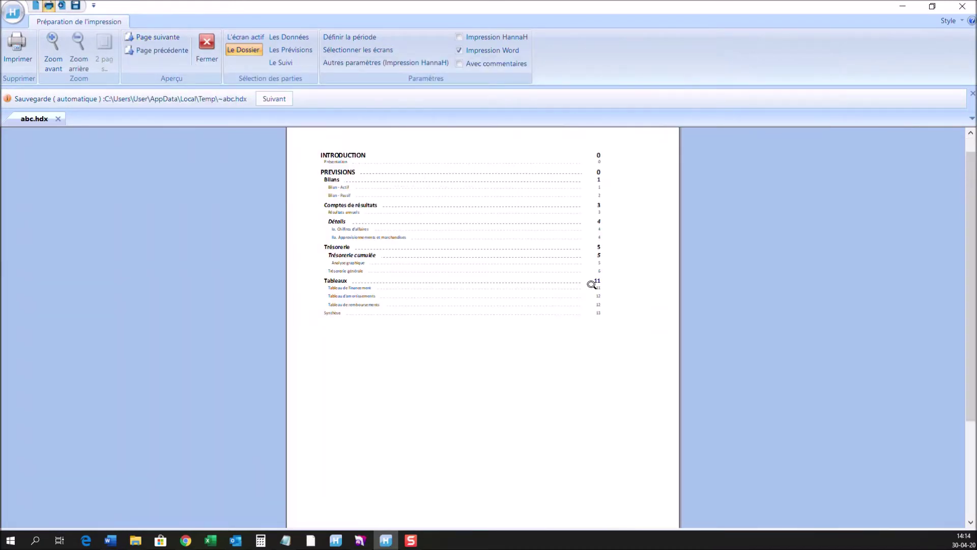
{"action": "left_click", "coordinate": [591, 285]}
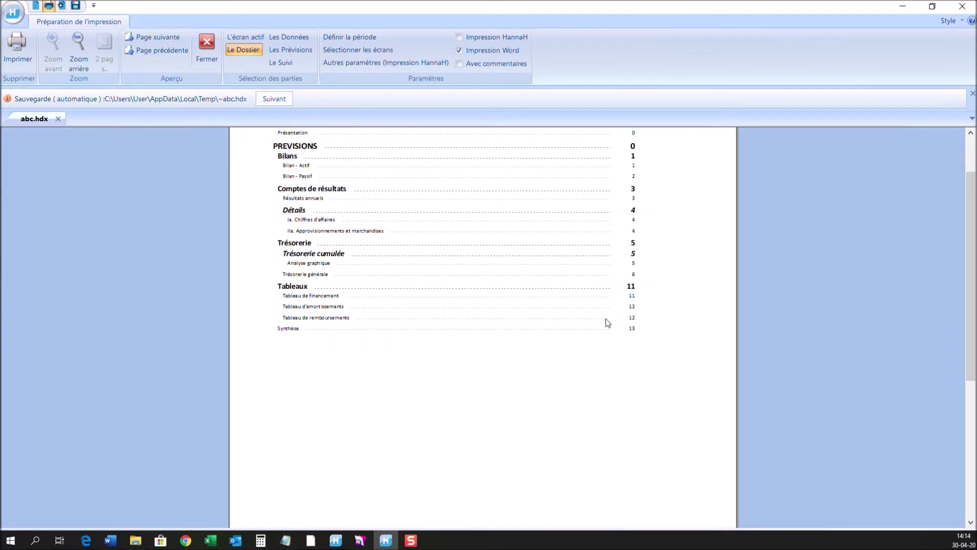
{"action": "left_click", "coordinate": [166, 39]}
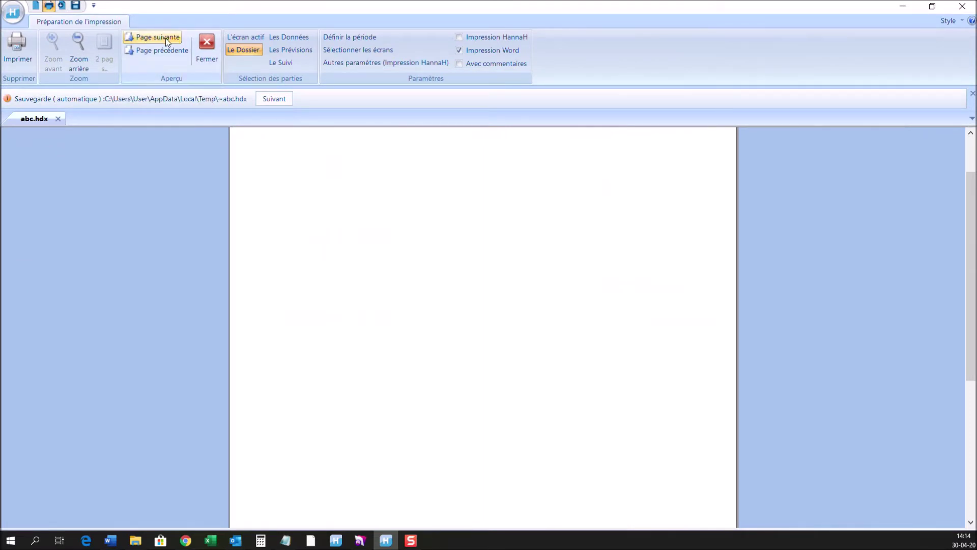
{"action": "left_click", "coordinate": [166, 38]}
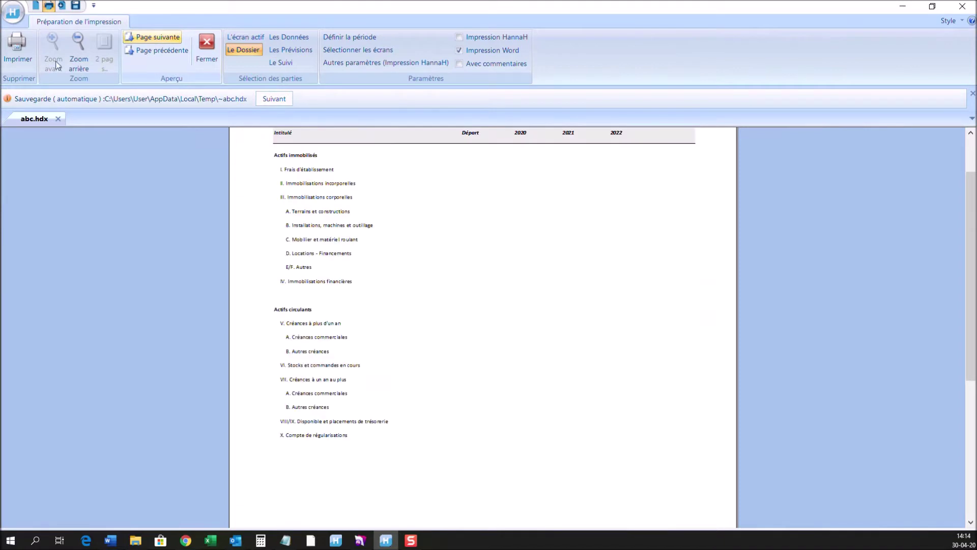
{"action": "left_click", "coordinate": [75, 54]}
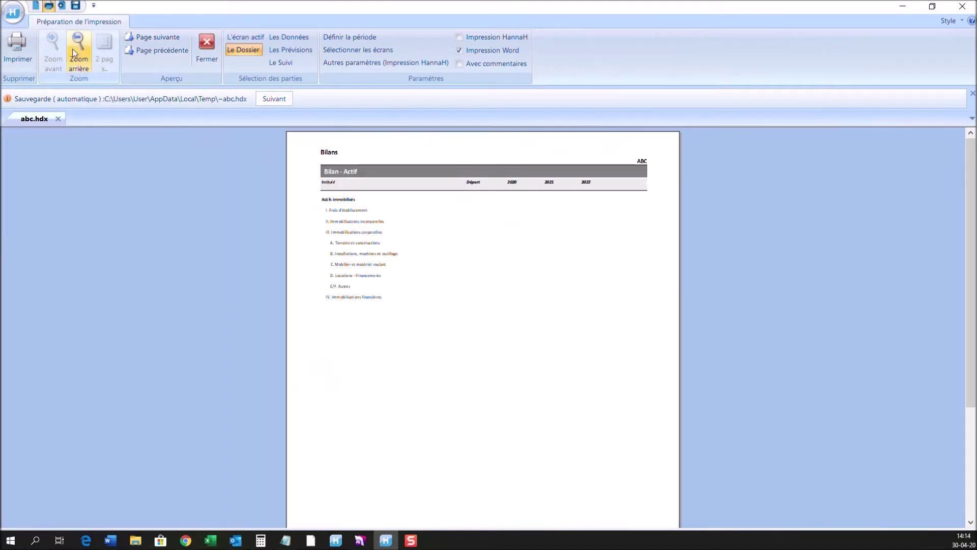
{"action": "left_click", "coordinate": [165, 50]}
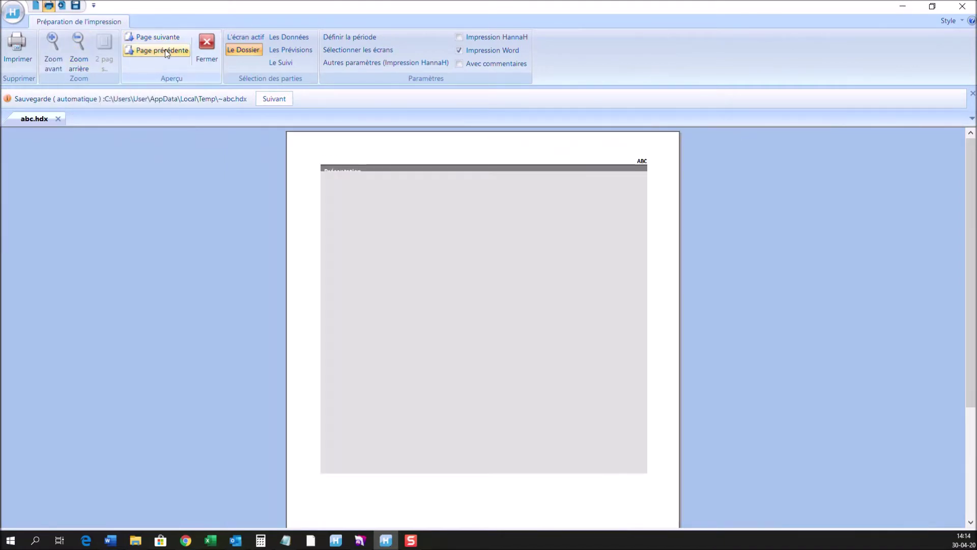
{"action": "left_click", "coordinate": [165, 50]}
{"action": "left_click", "coordinate": [165, 50]}
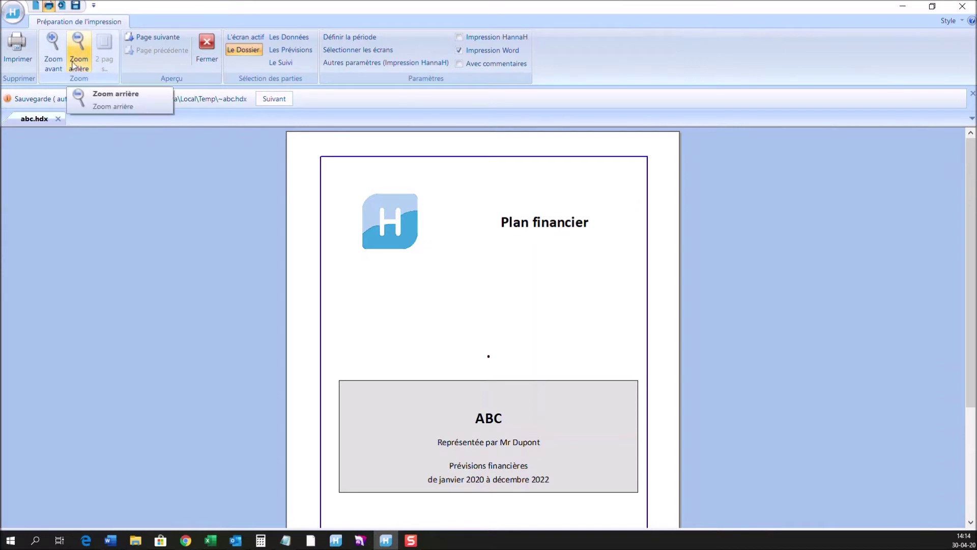
{"action": "left_click", "coordinate": [76, 62]}
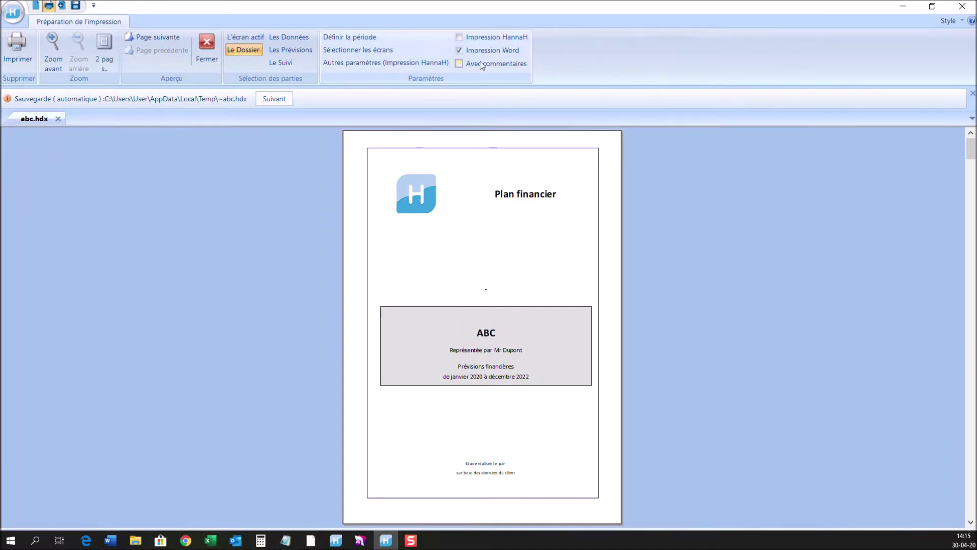
Step: Print the prepared file to Word, and switch to the generated Word document in a maximized window
{"action": "left_click", "coordinate": [15, 48]}
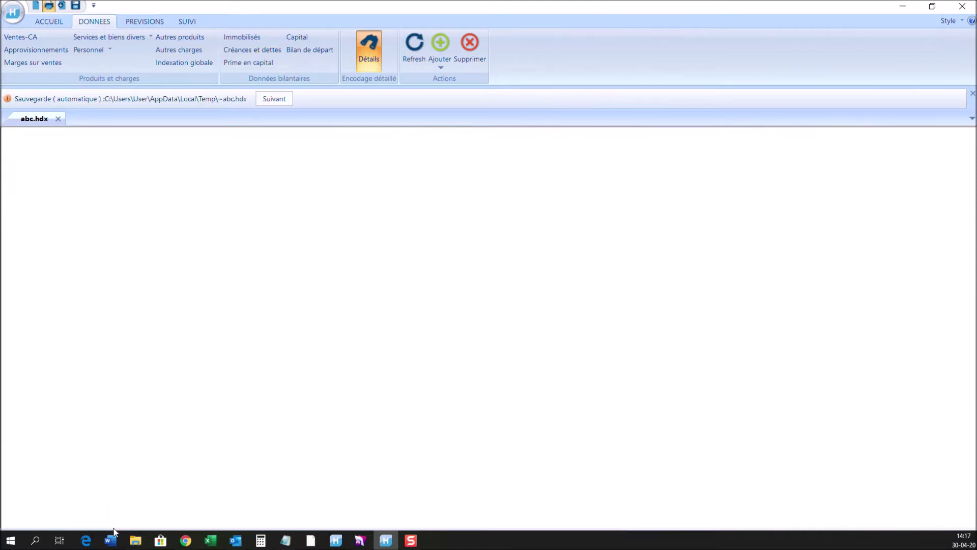
{"action": "mouse_move", "coordinate": [115, 545]}
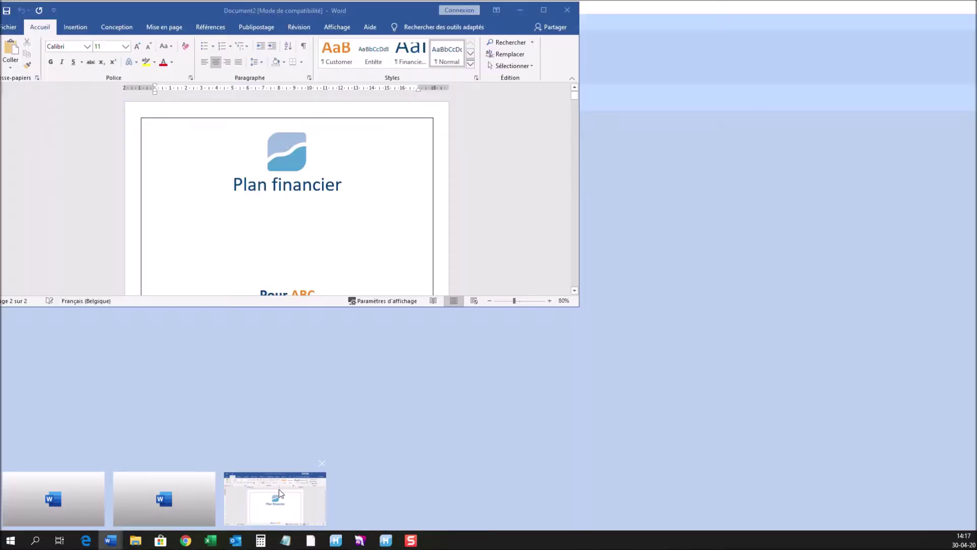
{"action": "left_click", "coordinate": [279, 490]}
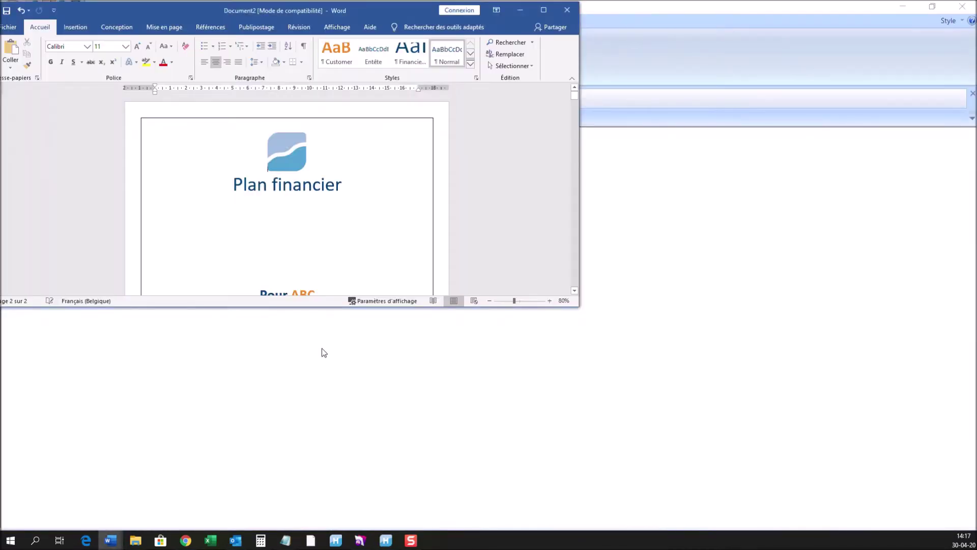
{"action": "left_click", "coordinate": [543, 10]}
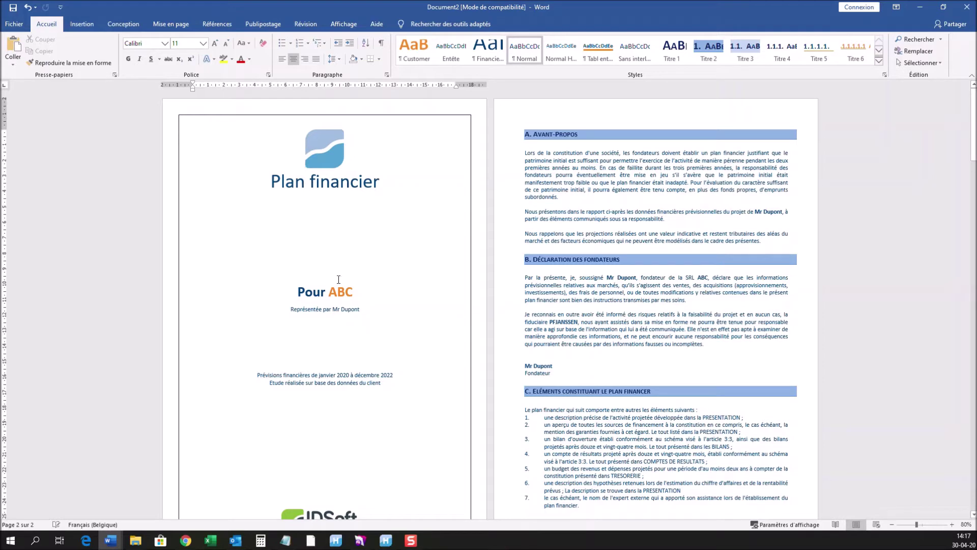
Step: Examine the cover page's client details, the Avant-Propos, the Déclaration des fondateurs and the list of elements constituting the plan
{"action": "left_click_drag", "start_coordinate": [329, 292], "coordinate": [363, 309]}
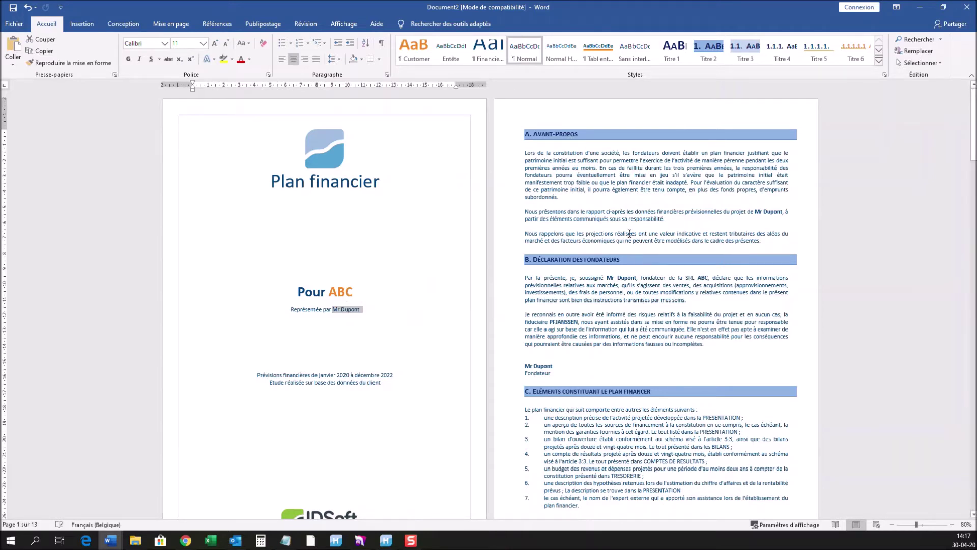
{"action": "left_click_drag", "start_coordinate": [533, 152], "coordinate": [677, 224]}
{"action": "left_click", "coordinate": [532, 211]}
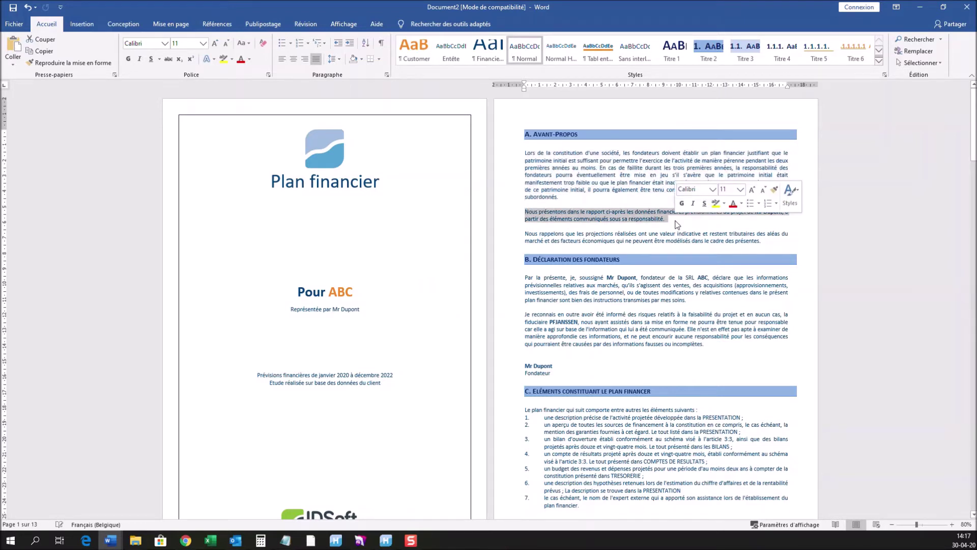
{"action": "left_click", "coordinate": [671, 233]}
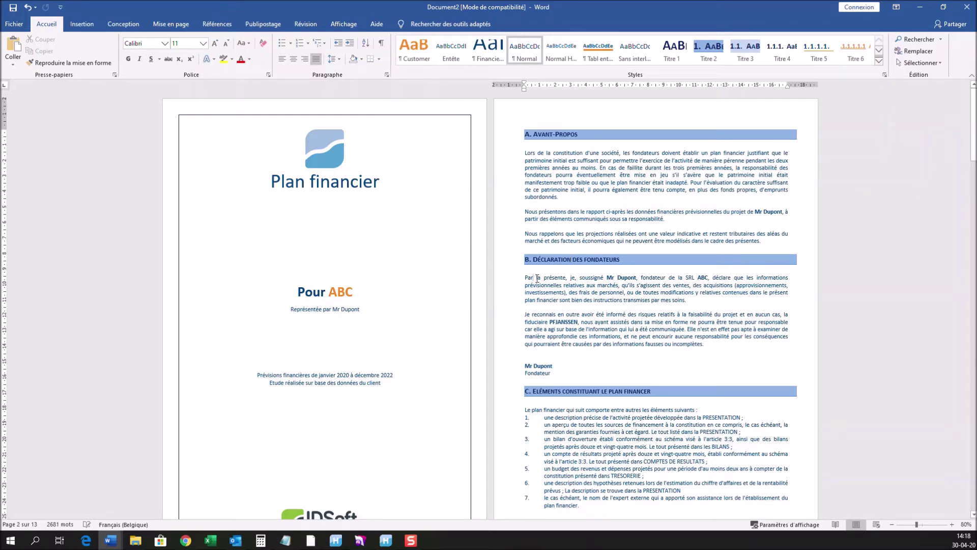
{"action": "left_click_drag", "start_coordinate": [542, 274], "coordinate": [539, 284]}
{"action": "left_click", "coordinate": [571, 294]}
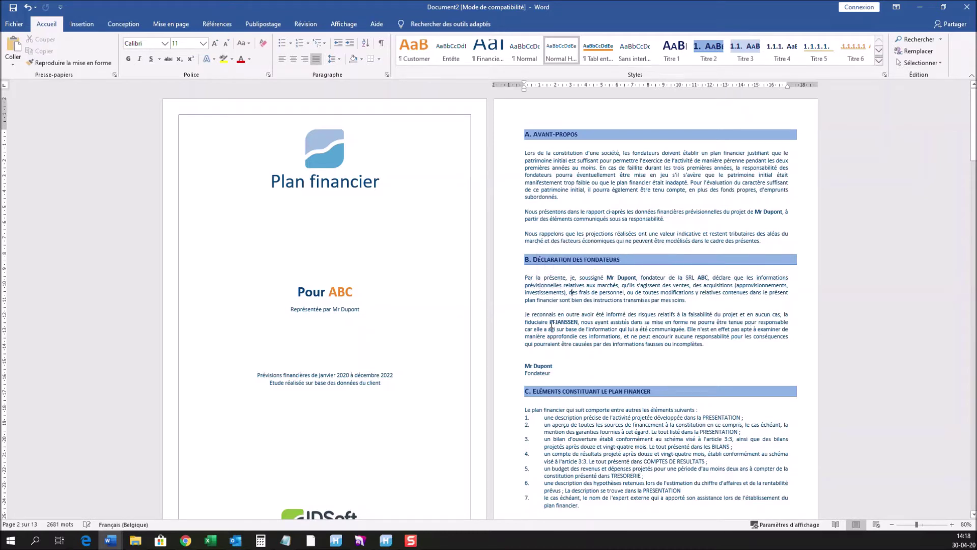
{"action": "left_click_drag", "start_coordinate": [550, 323], "coordinate": [576, 324]}
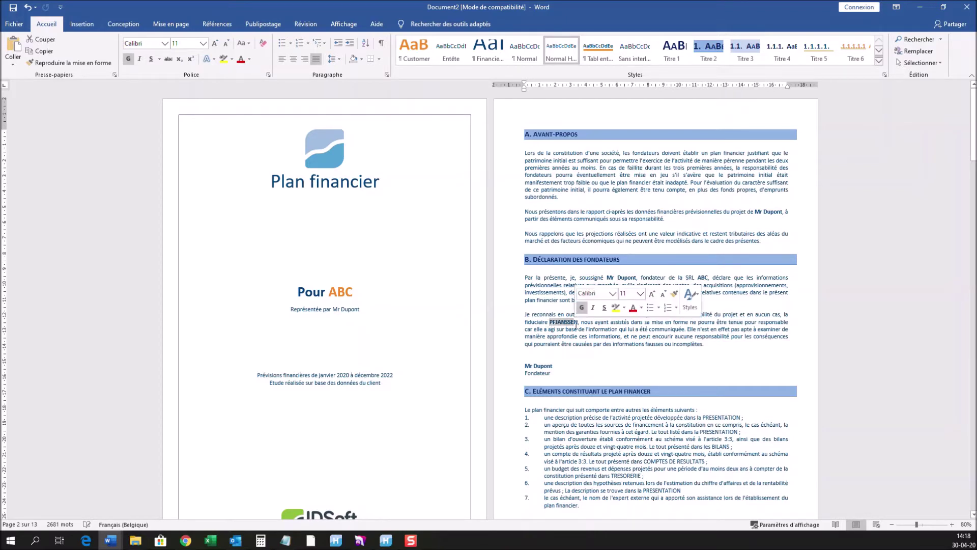
{"action": "left_click", "coordinate": [585, 365]}
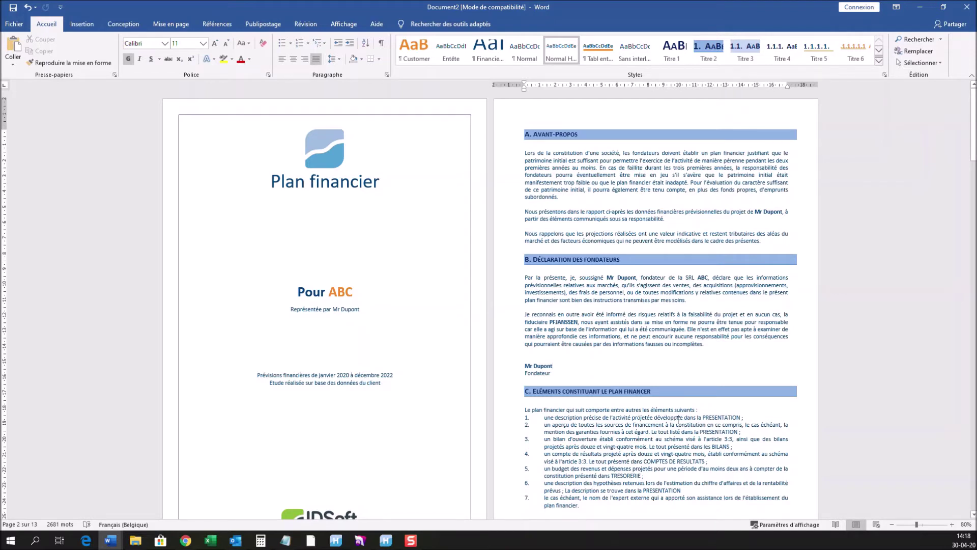
{"action": "left_click_drag", "start_coordinate": [703, 417], "coordinate": [741, 417]}
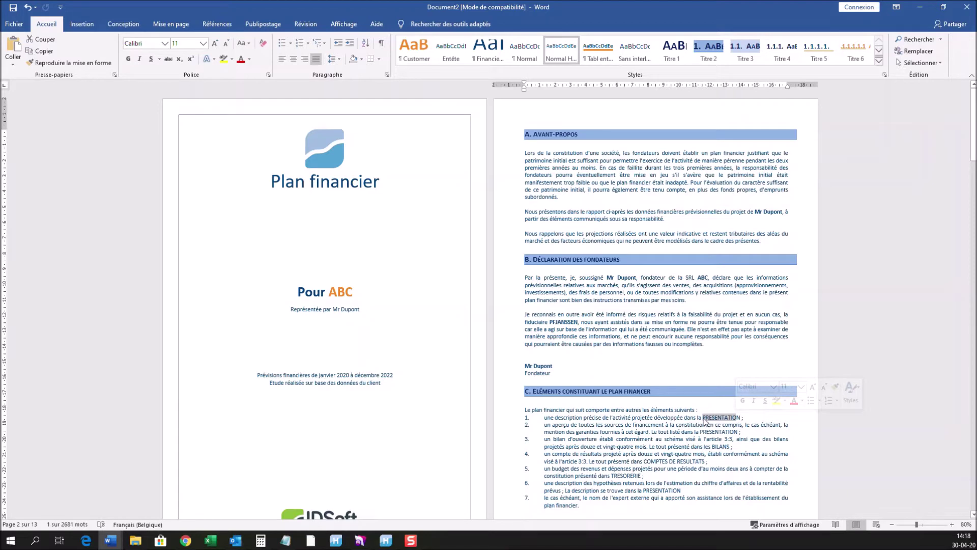
{"action": "left_click", "coordinate": [660, 414]}
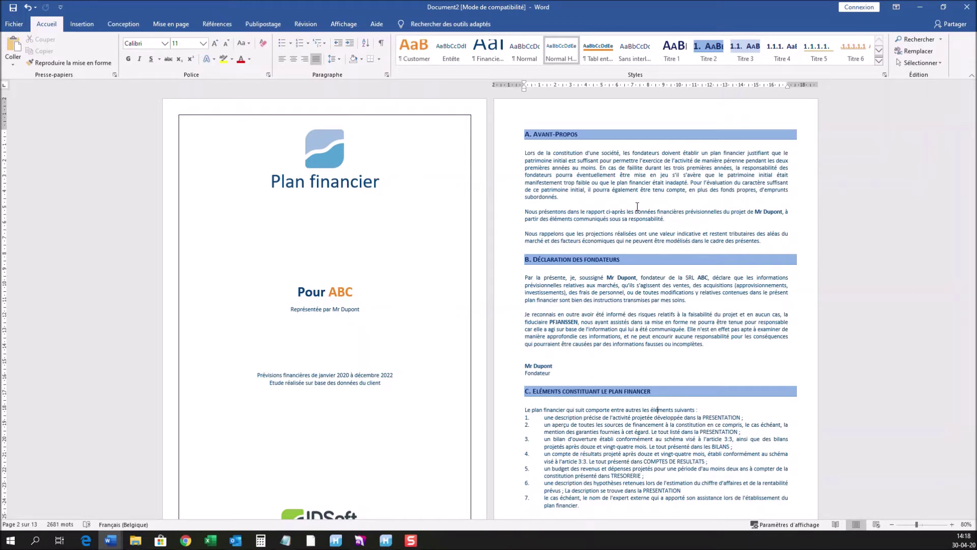
Step: Examine the Table des matières page of the generated report and its option for updating the fields
{"action": "scroll", "coordinate": [631, 211], "scroll_direction": "down", "scroll_amount": 3}
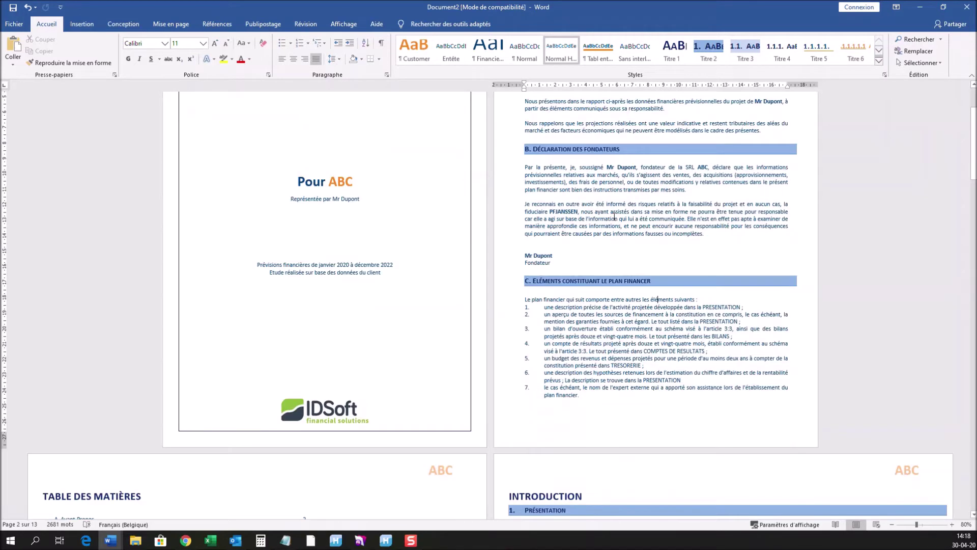
{"action": "scroll", "coordinate": [614, 216], "scroll_direction": "down", "scroll_amount": 7}
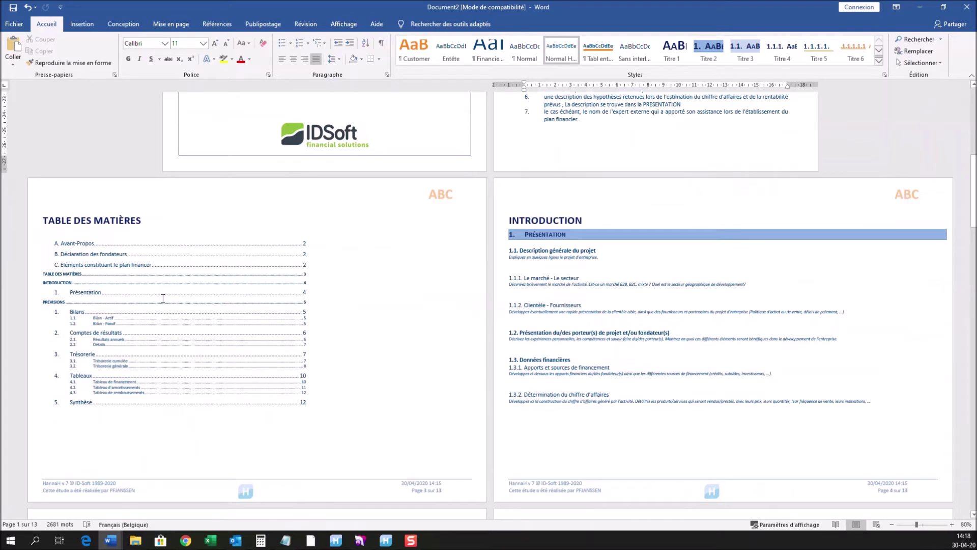
{"action": "right_click", "coordinate": [163, 303]}
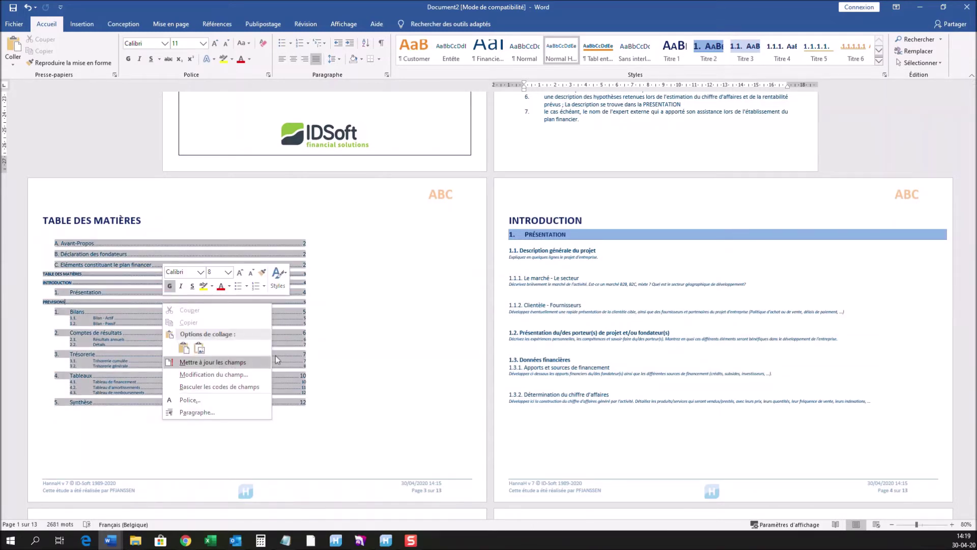
{"action": "left_click", "coordinate": [313, 344]}
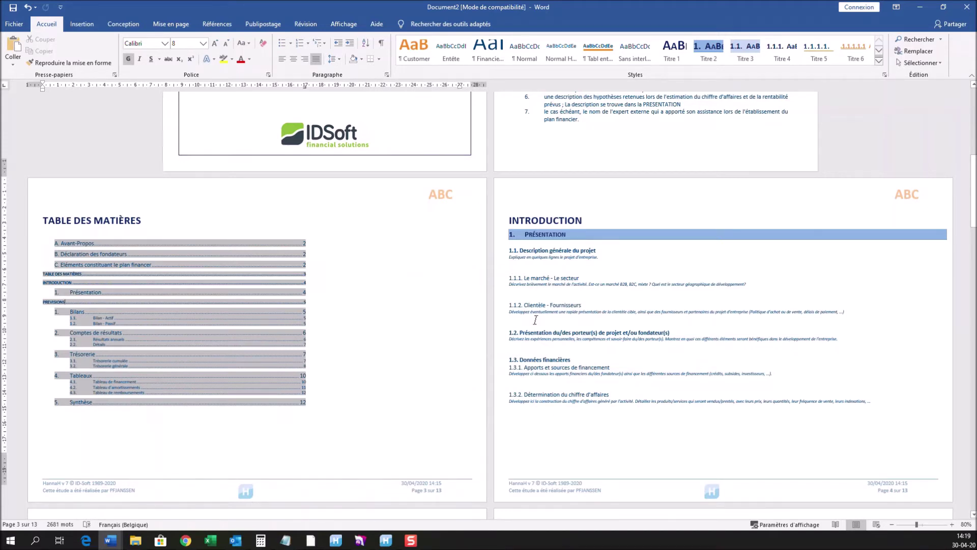
Step: Add the sample text "hgfhxfghxghghgx" under 1.1. Description générale du projet in the Introduction
{"action": "scroll", "coordinate": [539, 316], "scroll_direction": "down", "scroll_amount": 2}
{"action": "left_click", "coordinate": [601, 235]}
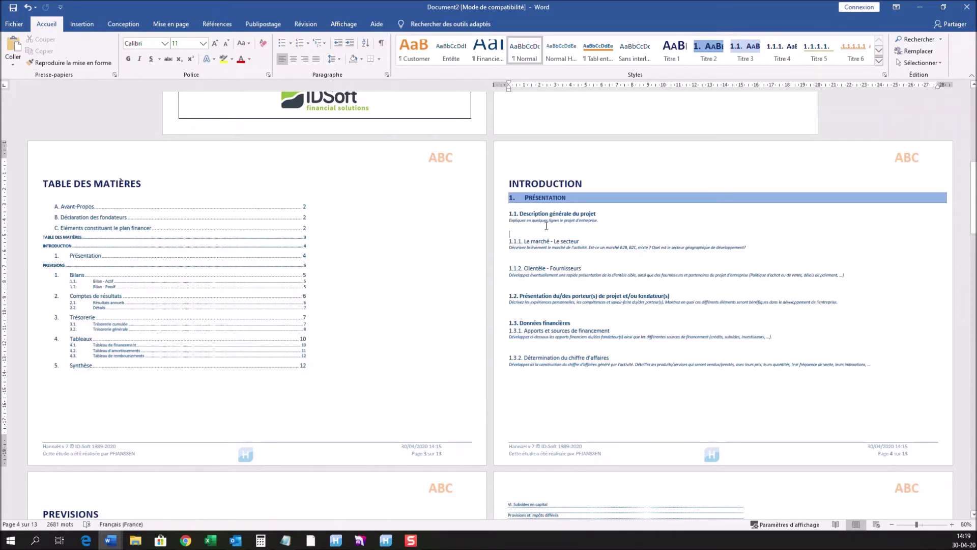
{"action": "type", "text": "hgfhxfghxghghgx"}
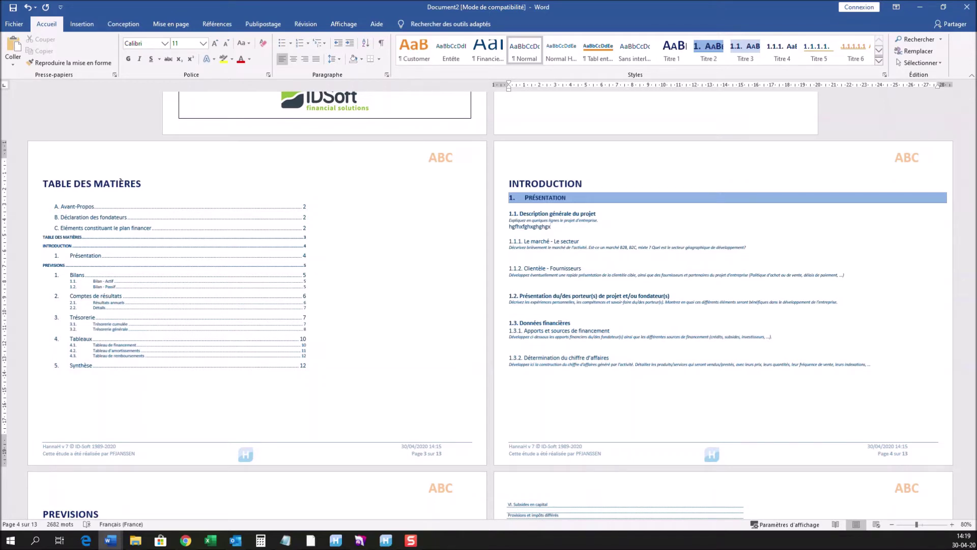
Step: Examine the Bilans, the Résultats annuels table with its 2020 Chiffres d'affaires figure, and the Trésorerie cumulée chart
{"action": "scroll", "coordinate": [489, 300], "scroll_direction": "down", "scroll_amount": 2}
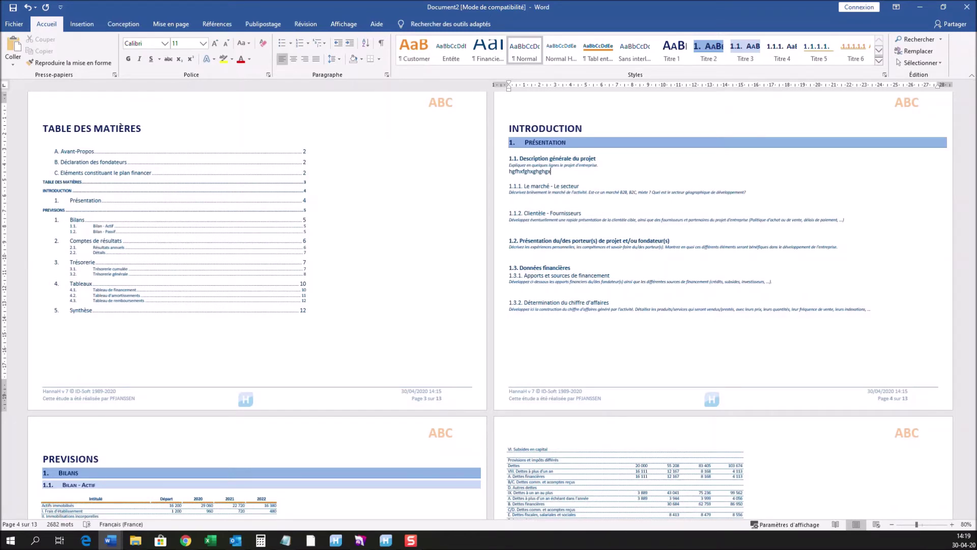
{"action": "scroll", "coordinate": [488, 305], "scroll_direction": "down", "scroll_amount": 5}
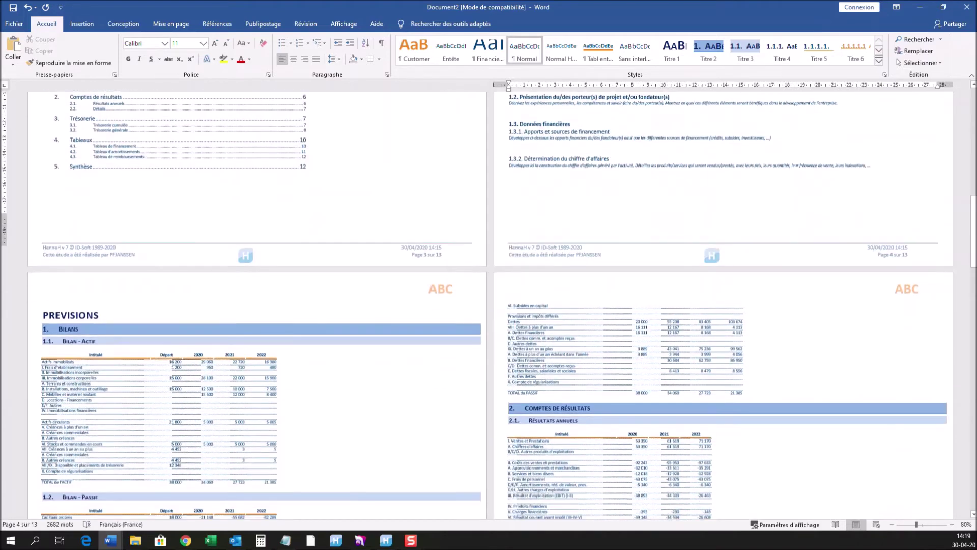
{"action": "scroll", "coordinate": [86, 304], "scroll_direction": "down", "scroll_amount": 1}
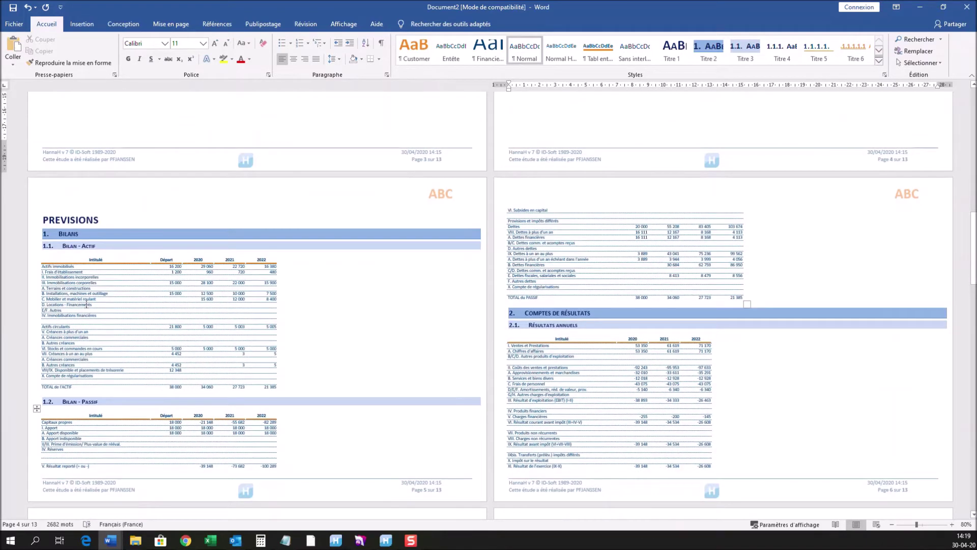
{"action": "scroll", "coordinate": [86, 304], "scroll_direction": "down", "scroll_amount": 3}
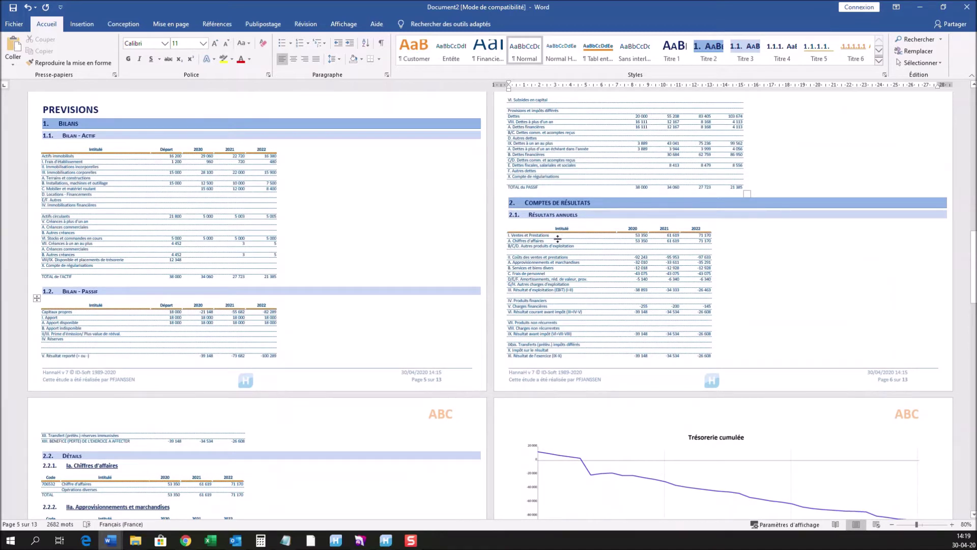
{"action": "left_click_drag", "start_coordinate": [635, 240], "coordinate": [647, 241]}
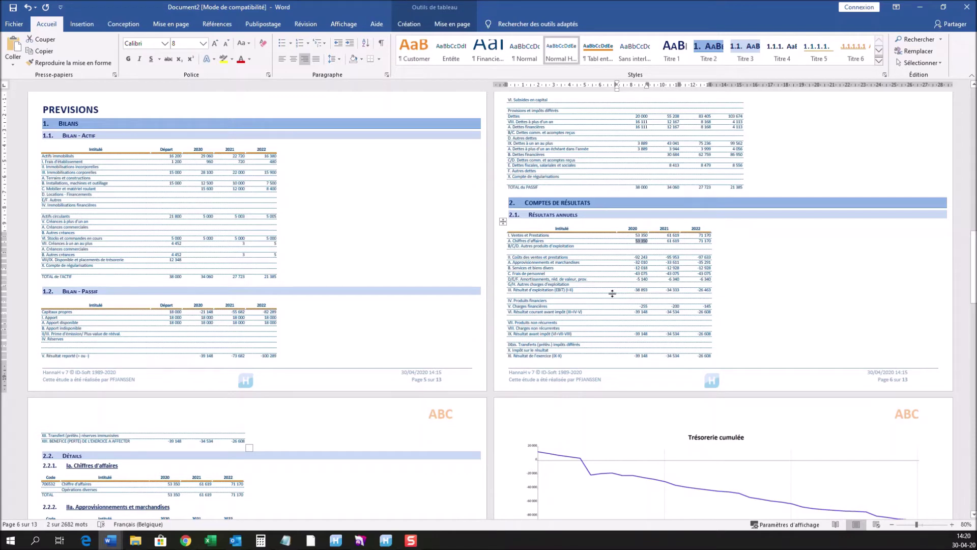
{"action": "scroll", "coordinate": [600, 298], "scroll_direction": "down", "scroll_amount": 5}
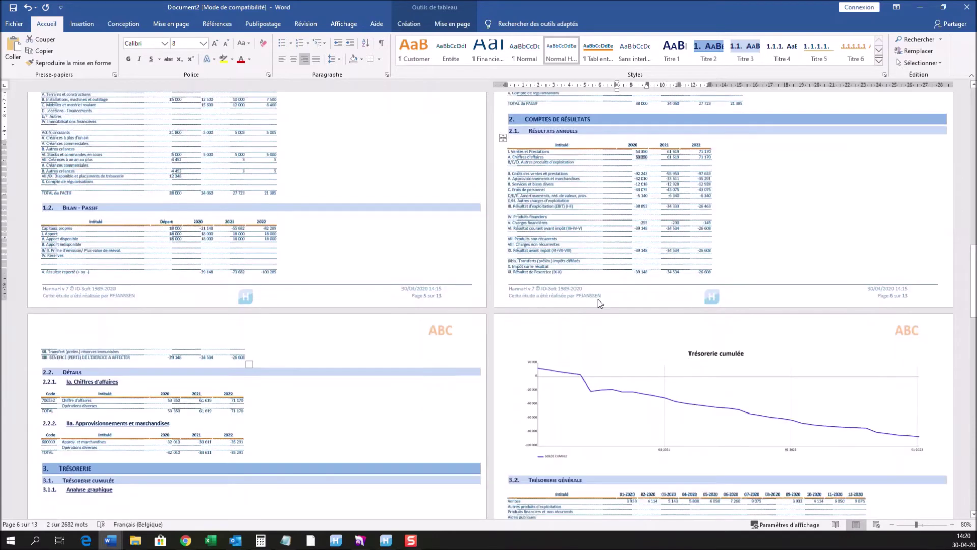
{"action": "left_click", "coordinate": [637, 370]}
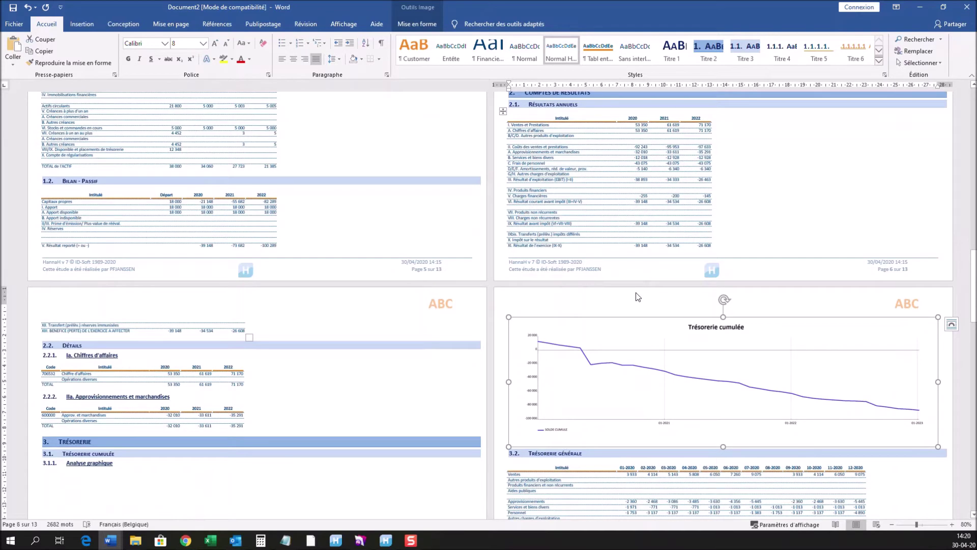
Step: Examine the Trésorerie générale, the financing, depreciation and repayment tables, and the Synthèse through the report's last page
{"action": "scroll", "coordinate": [634, 294], "scroll_direction": "down", "scroll_amount": 8}
{"action": "scroll", "coordinate": [619, 296], "scroll_direction": "down", "scroll_amount": 12}
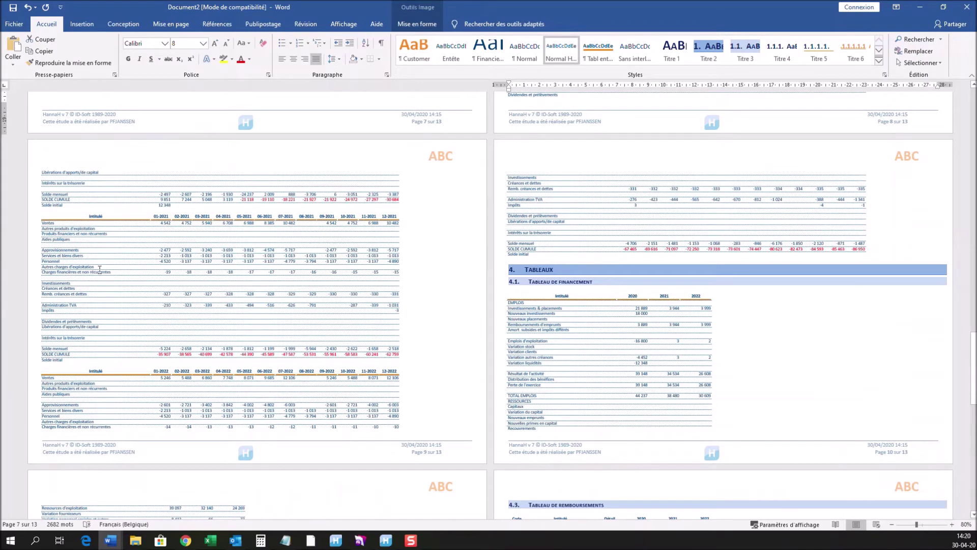
{"action": "scroll", "coordinate": [234, 296], "scroll_direction": "down", "scroll_amount": 6}
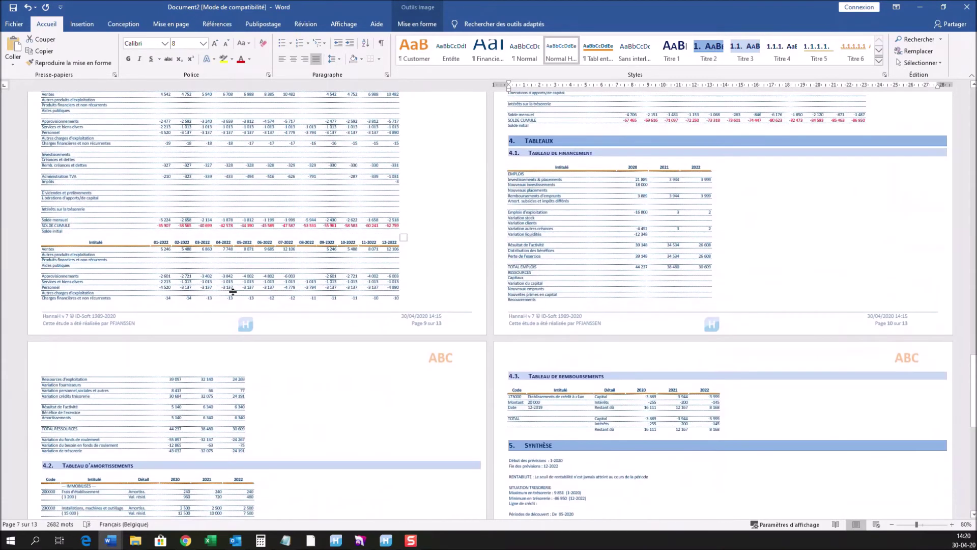
{"action": "scroll", "coordinate": [234, 297], "scroll_direction": "down", "scroll_amount": 5}
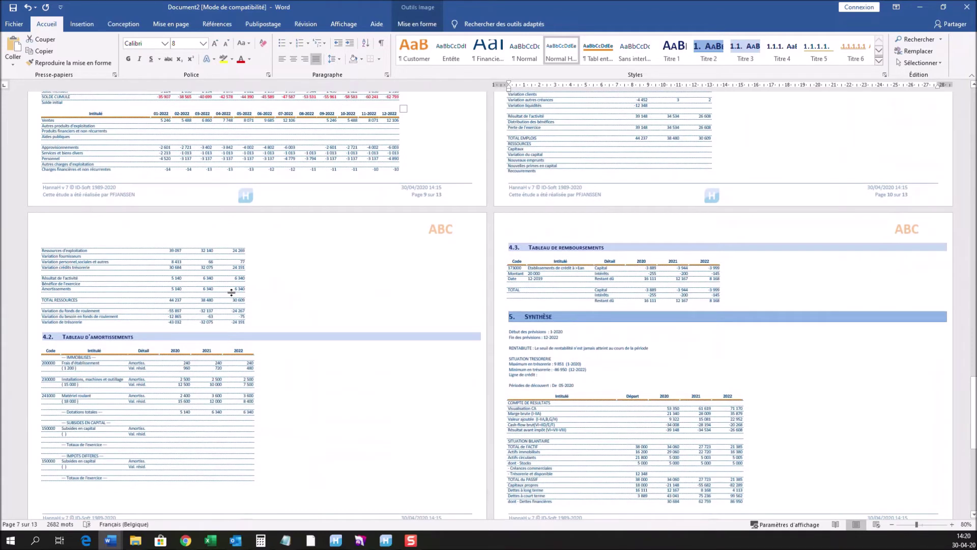
{"action": "scroll", "coordinate": [231, 292], "scroll_direction": "down", "scroll_amount": 8}
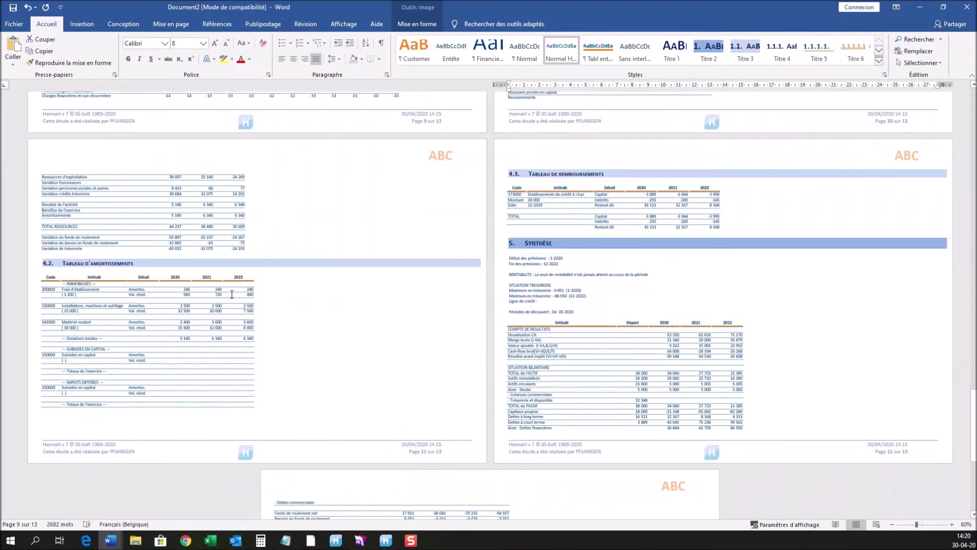
{"action": "scroll", "coordinate": [230, 298], "scroll_direction": "down", "scroll_amount": 4}
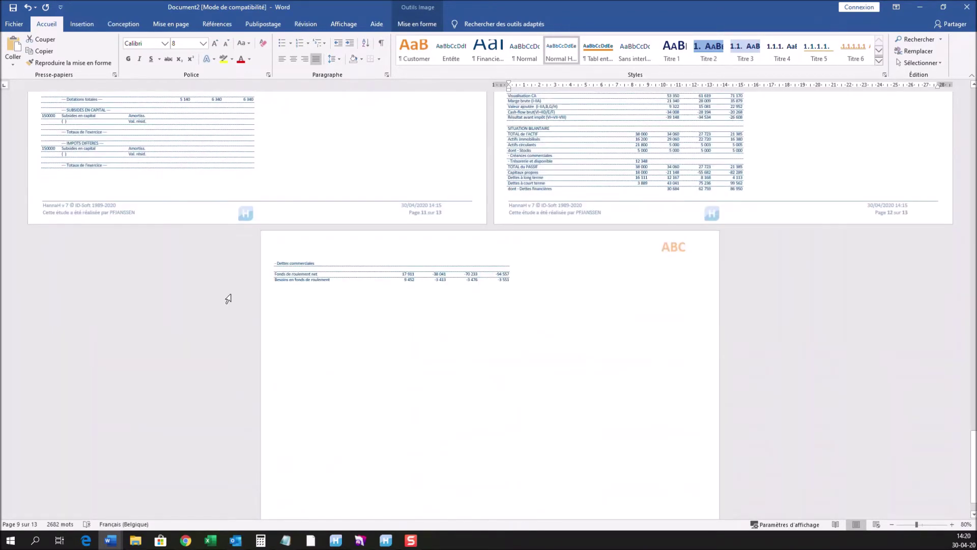
{"action": "scroll", "coordinate": [229, 299], "scroll_direction": "down", "scroll_amount": 2}
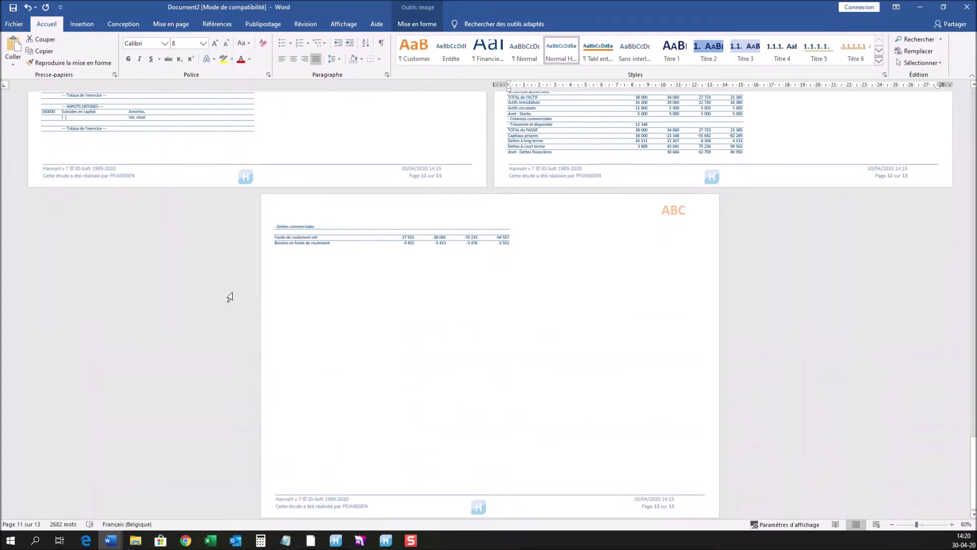
Step: Close the generated Word report and open the template HannahModeleRapport.dotx itself from the HannaH7 folder
{"action": "left_click", "coordinate": [966, 9]}
{"action": "left_click", "coordinate": [503, 291]}
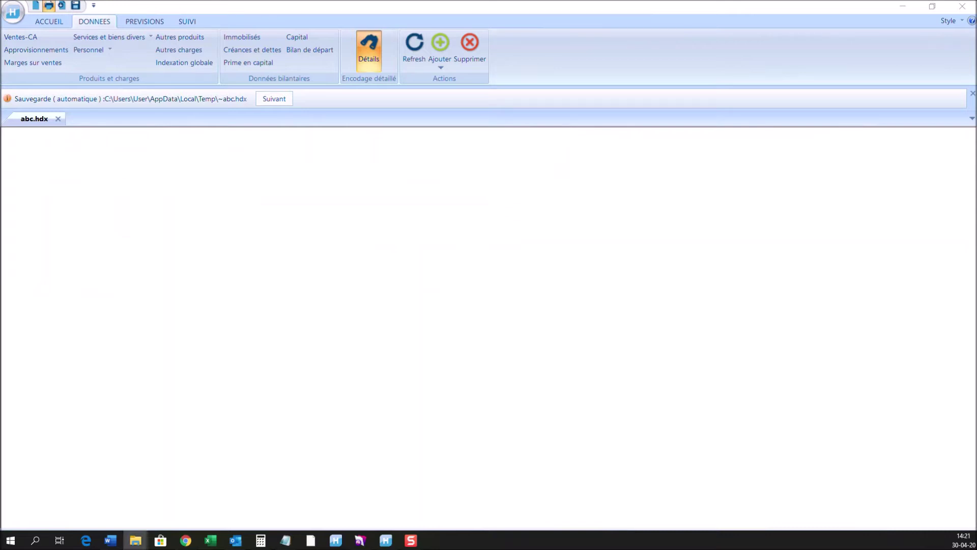
{"action": "left_click", "coordinate": [135, 540]}
{"action": "left_click_drag", "start_coordinate": [56, 84], "coordinate": [522, 111]}
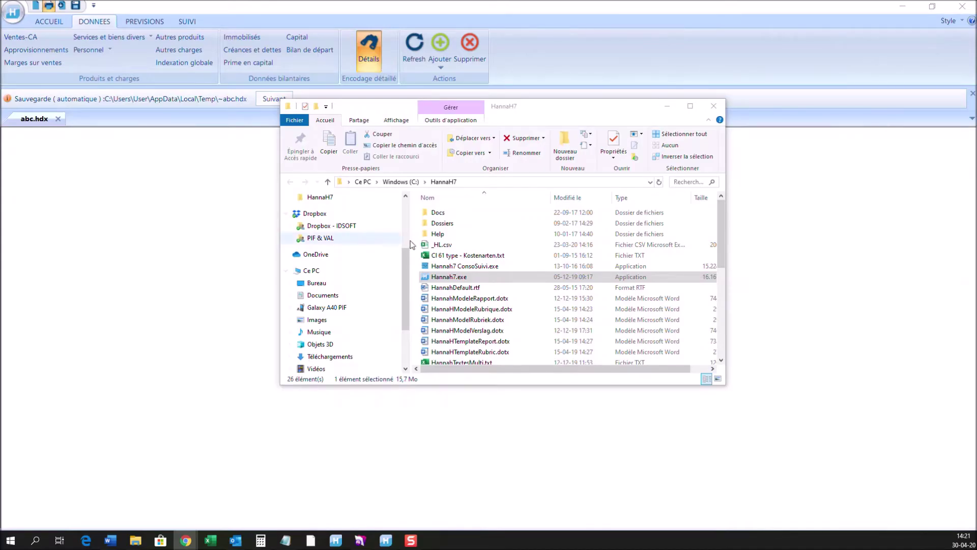
{"action": "left_click", "coordinate": [504, 299]}
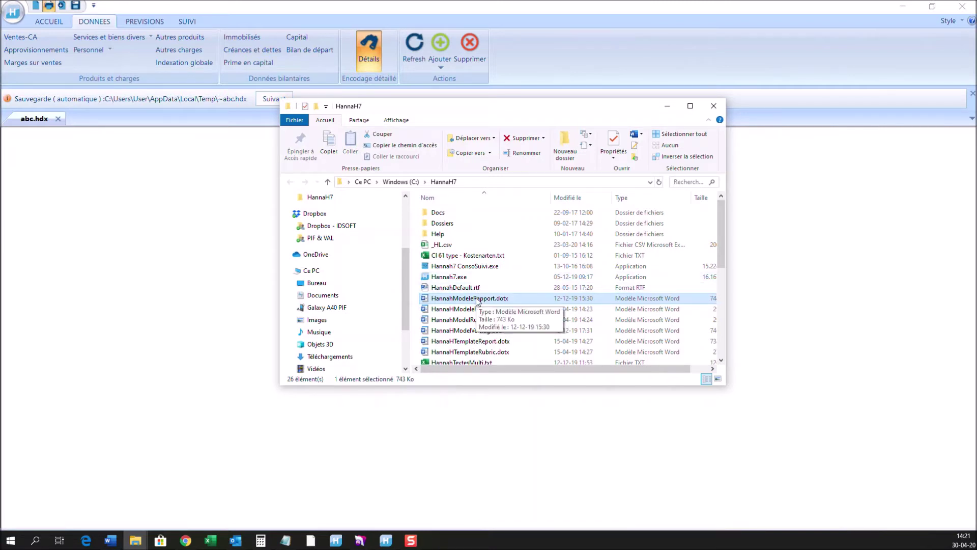
{"action": "right_click", "coordinate": [447, 304]}
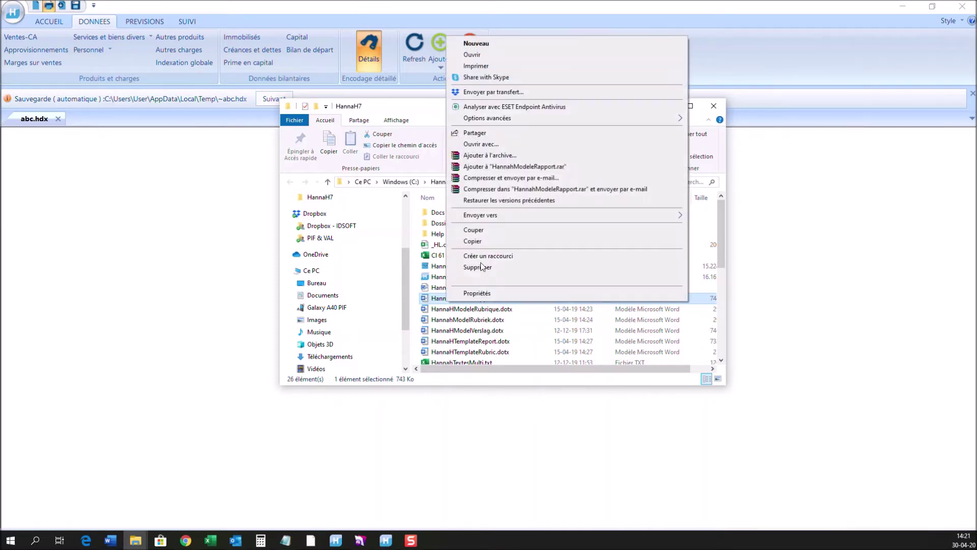
{"action": "left_click", "coordinate": [488, 56]}
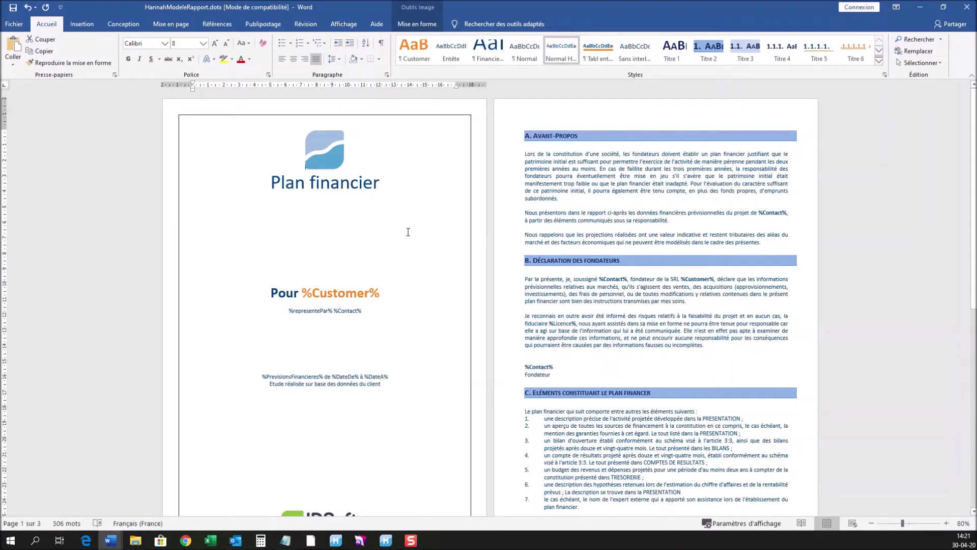
Step: Examine the report template's pages, including the cover logo, the introductory texts, the Table des matières page and its footer
{"action": "scroll", "coordinate": [379, 259], "scroll_direction": "down", "scroll_amount": 10}
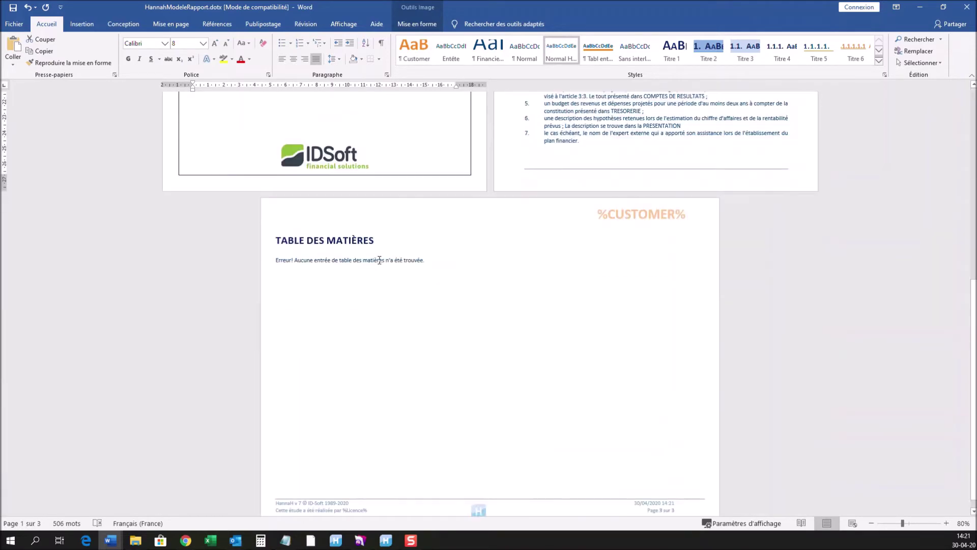
{"action": "scroll", "coordinate": [379, 260], "scroll_direction": "up", "scroll_amount": 10}
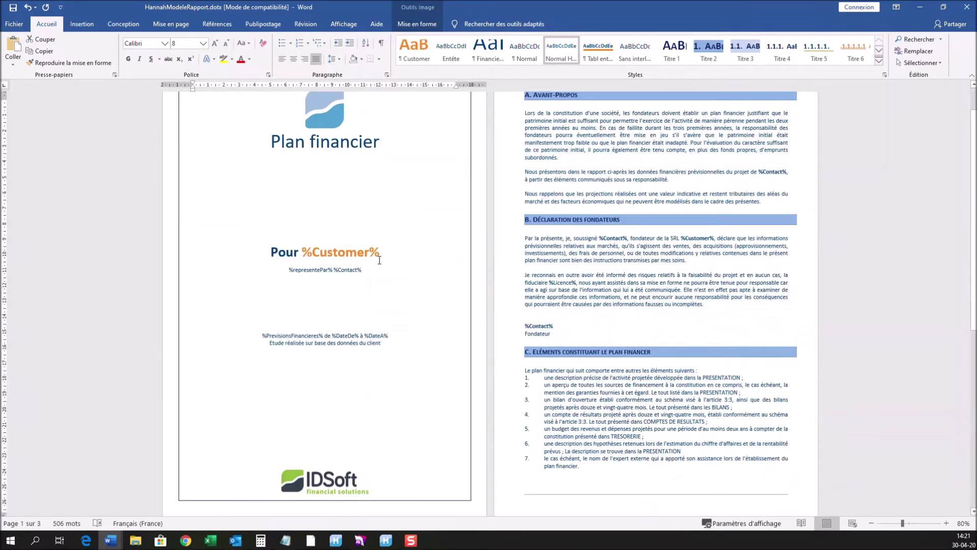
{"action": "scroll", "coordinate": [379, 260], "scroll_direction": "up", "scroll_amount": 1}
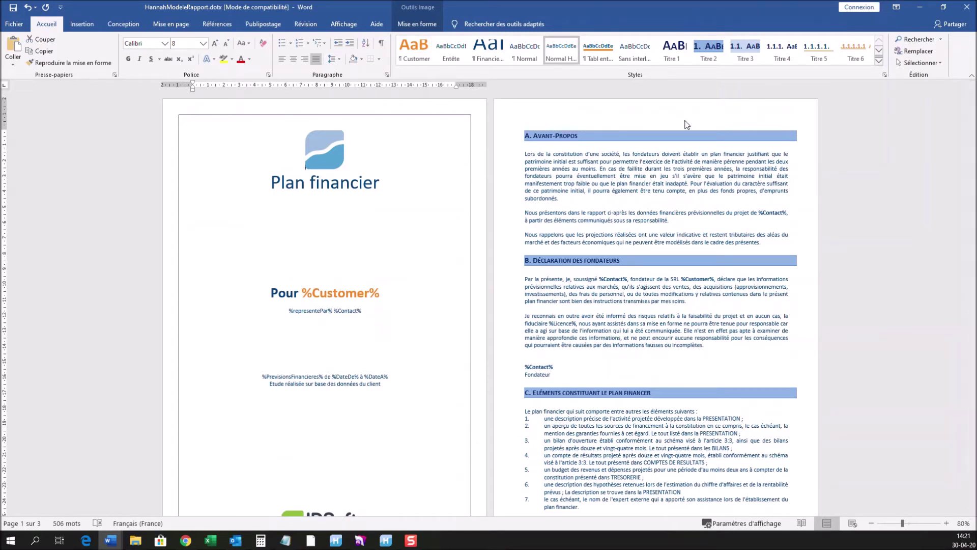
{"action": "left_click", "coordinate": [332, 160]}
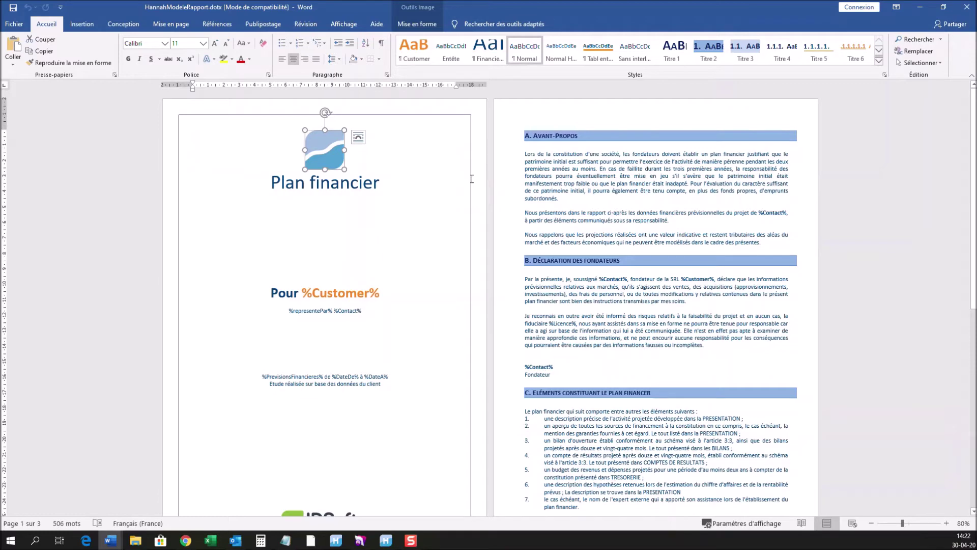
{"action": "scroll", "coordinate": [643, 301], "scroll_direction": "down", "scroll_amount": 4}
{"action": "scroll", "coordinate": [643, 301], "scroll_direction": "up", "scroll_amount": 2}
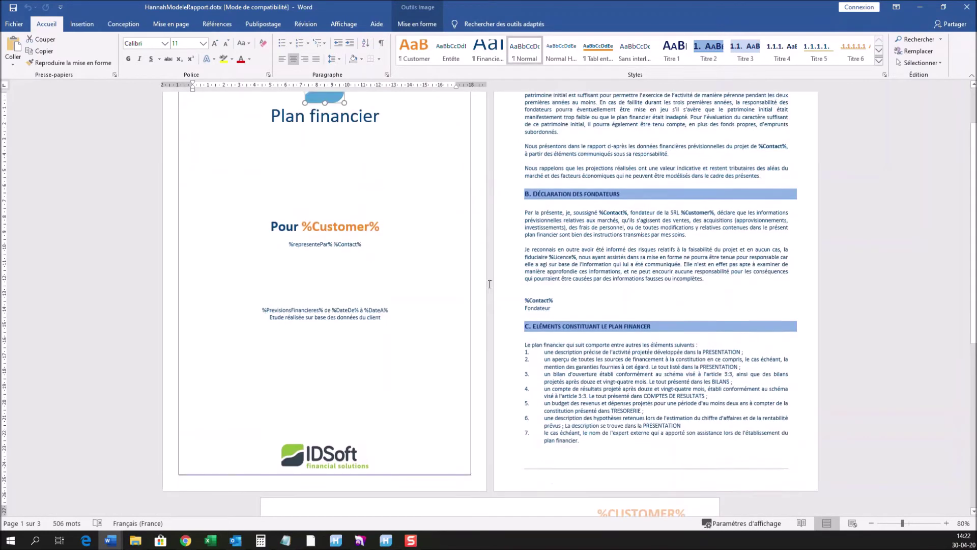
{"action": "scroll", "coordinate": [595, 301], "scroll_direction": "down", "scroll_amount": 8}
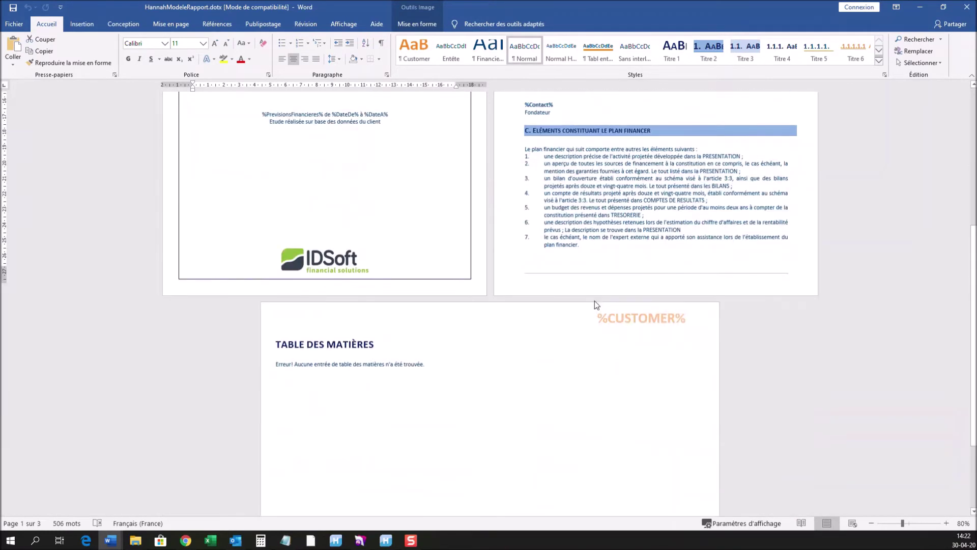
{"action": "scroll", "coordinate": [593, 305], "scroll_direction": "down", "scroll_amount": 3}
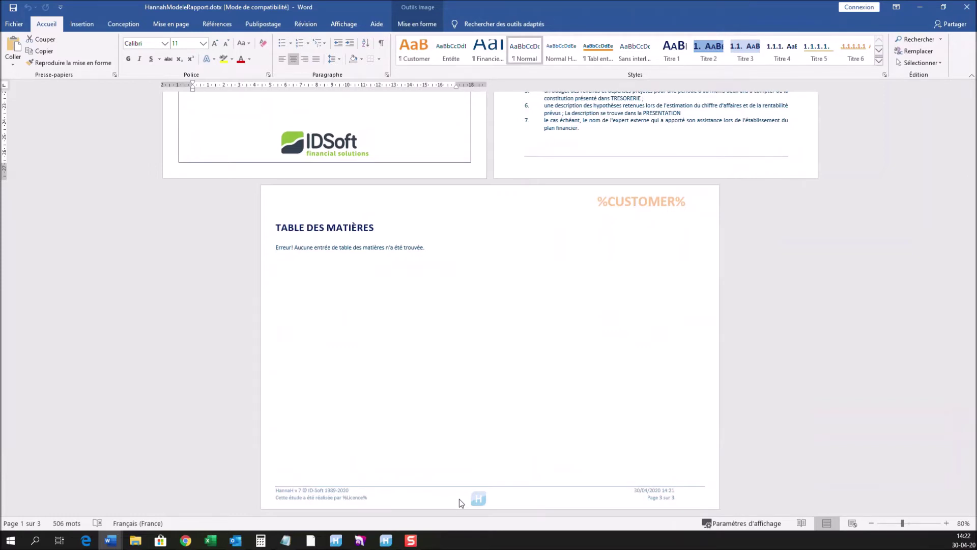
Step: Examine the %Customer% and %Contact% placeholders on the template's cover page
{"action": "scroll", "coordinate": [425, 341], "scroll_direction": "up", "scroll_amount": 5}
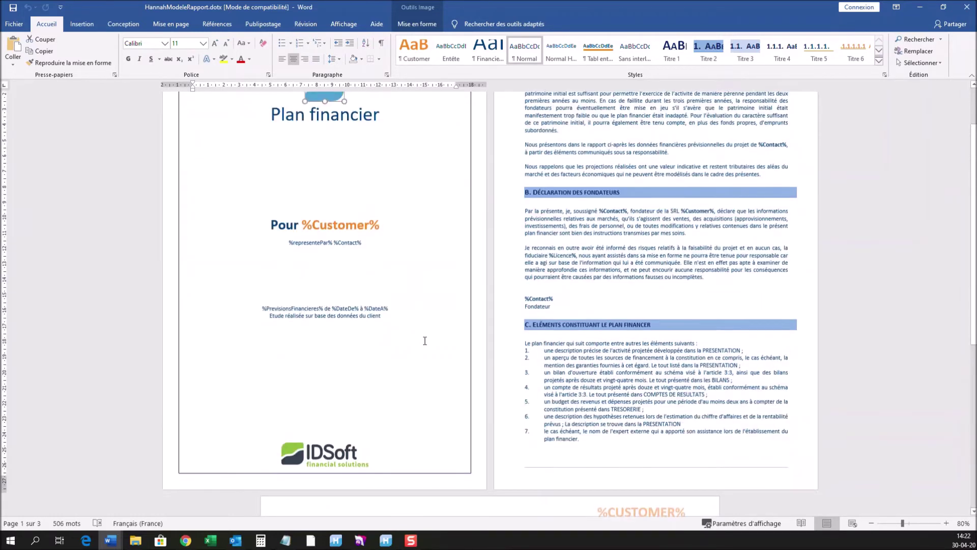
{"action": "scroll", "coordinate": [425, 340], "scroll_direction": "up", "scroll_amount": 1}
{"action": "left_click", "coordinate": [308, 291]}
{"action": "left_click_drag", "start_coordinate": [309, 291], "coordinate": [384, 296]}
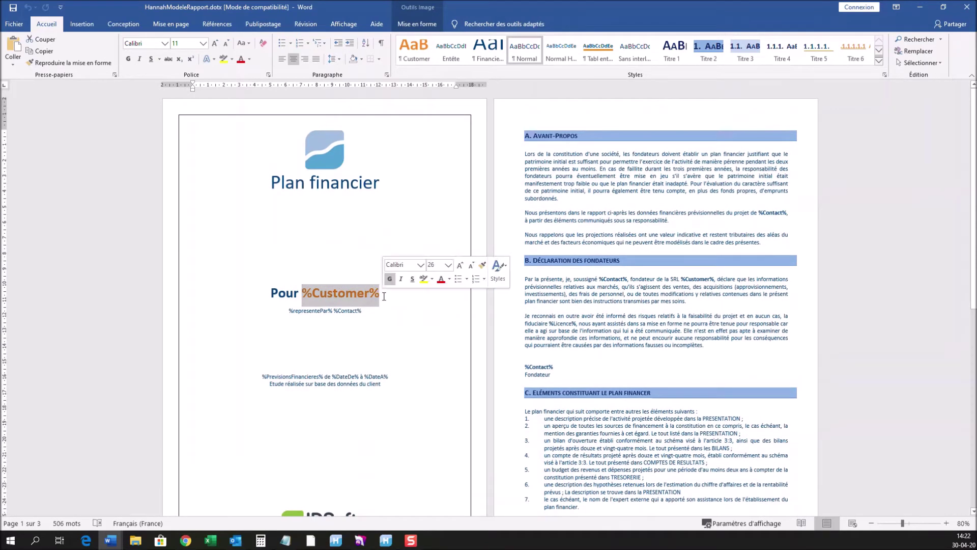
{"action": "left_click", "coordinate": [346, 293]}
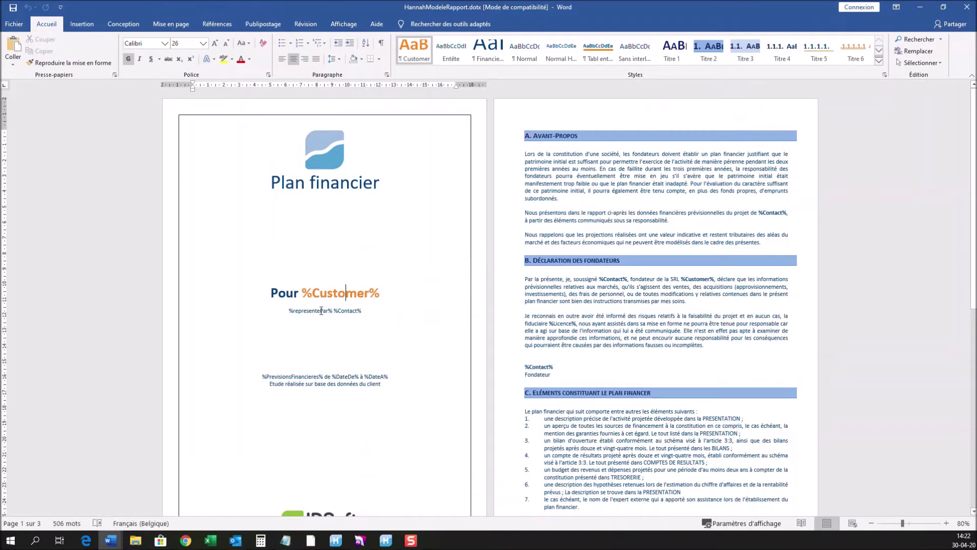
{"action": "left_click_drag", "start_coordinate": [334, 310], "coordinate": [359, 308]}
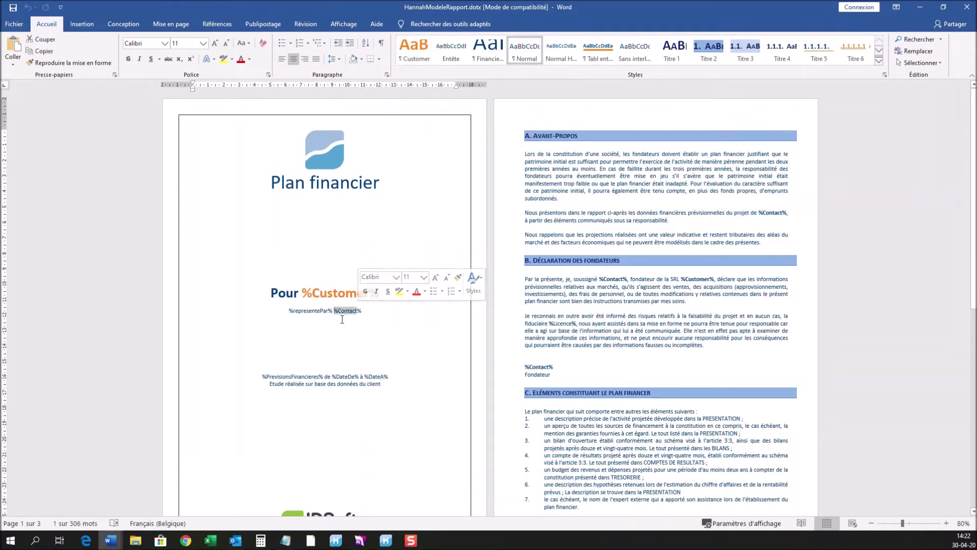
Step: Close the report template and the HannaH7 folder window, and quit HannaH
{"action": "left_click", "coordinate": [330, 334]}
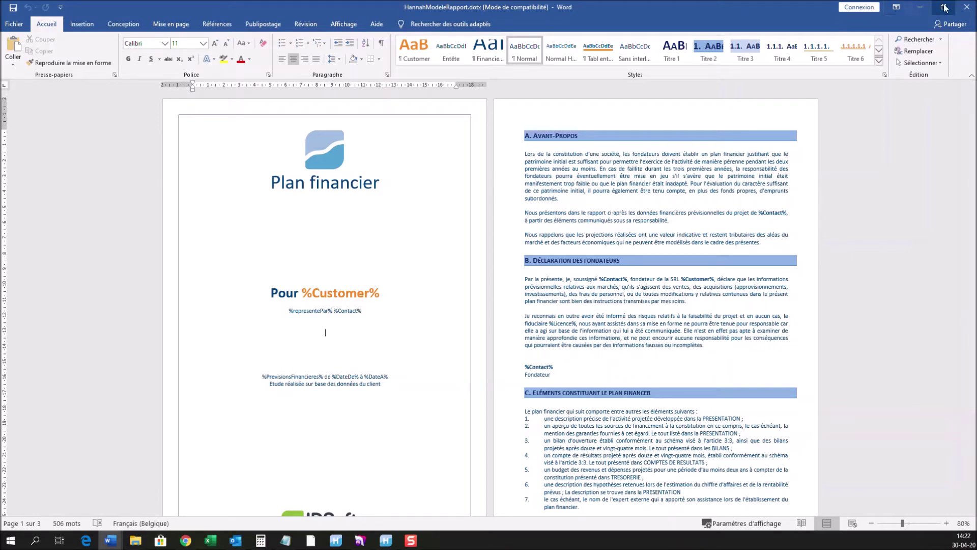
{"action": "left_click", "coordinate": [966, 8]}
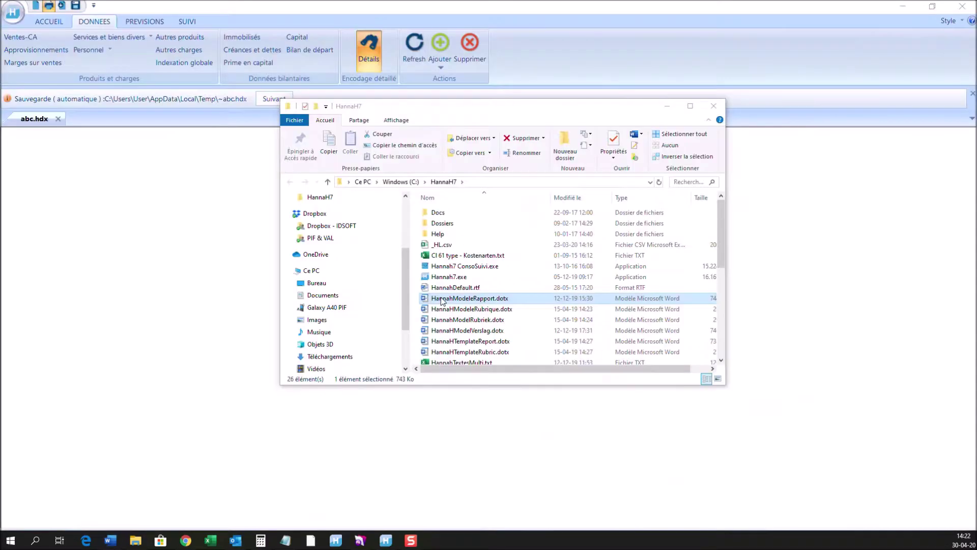
{"action": "left_click", "coordinate": [714, 106]}
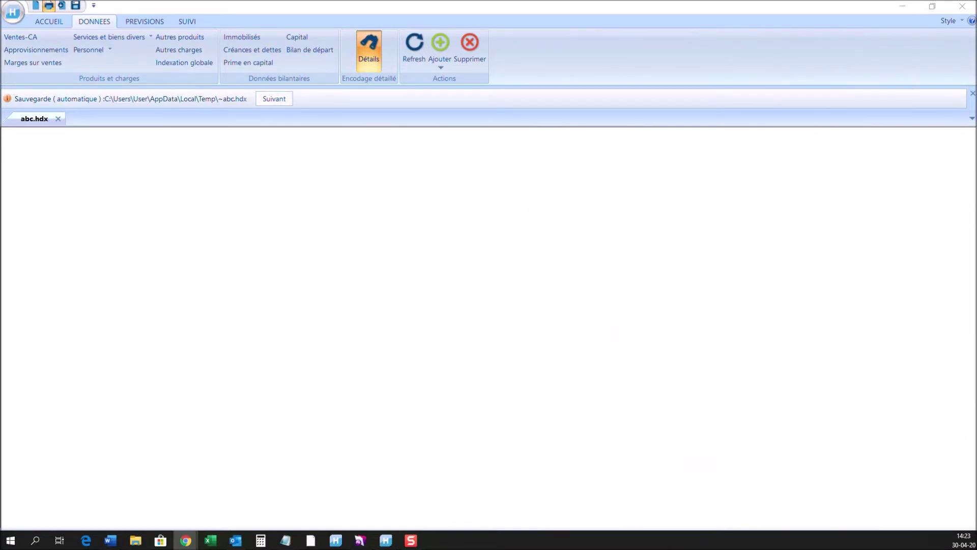
{"action": "left_click", "coordinate": [967, 7]}
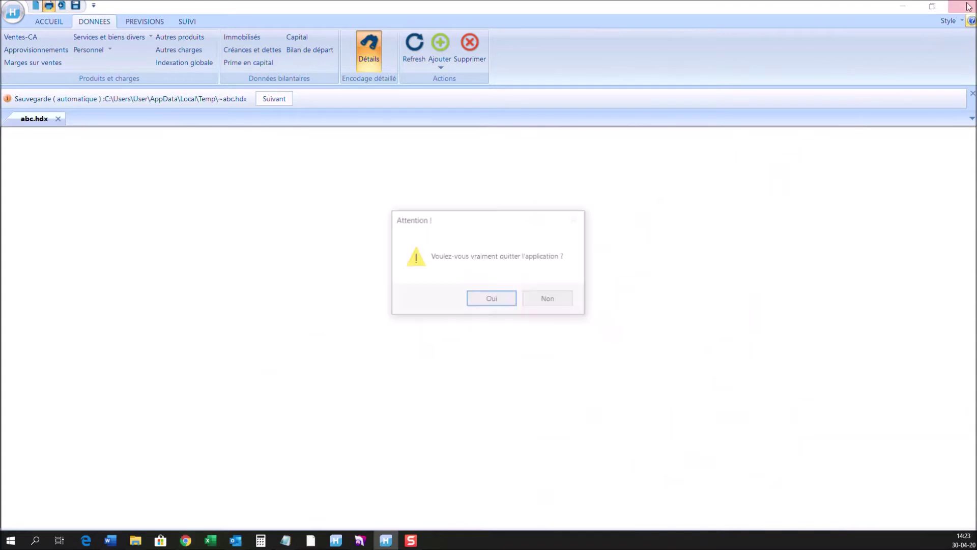
{"action": "left_click", "coordinate": [504, 300]}
{"action": "left_click", "coordinate": [583, 311]}
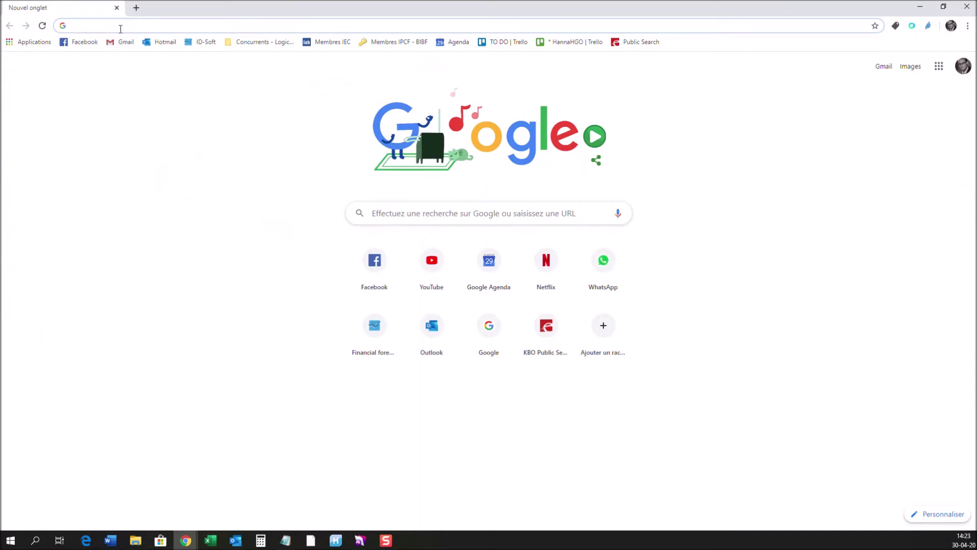
Step: Open the ID-Soft website's Trucs & Astuces HannaH support section and display its Importations des données questions
{"action": "left_click", "coordinate": [198, 43]}
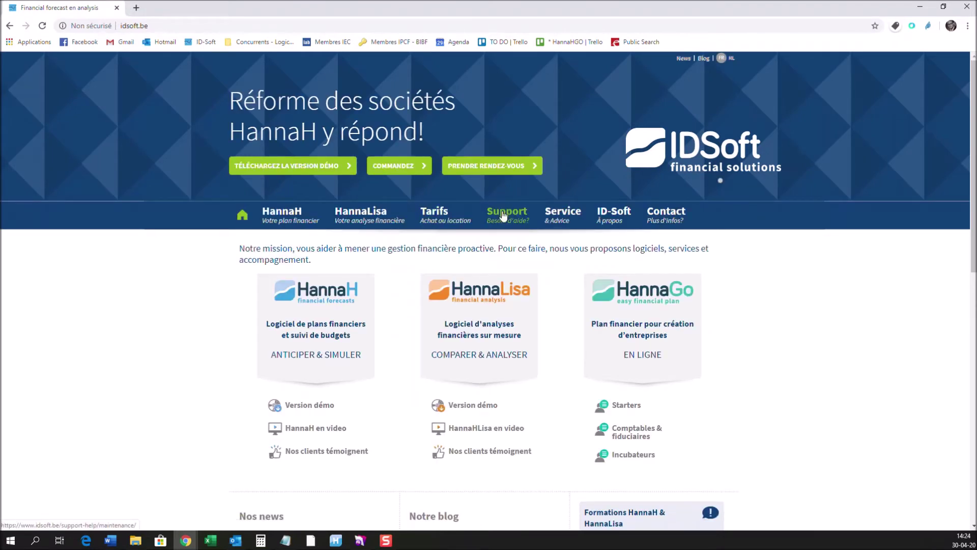
{"action": "left_click", "coordinate": [503, 216]}
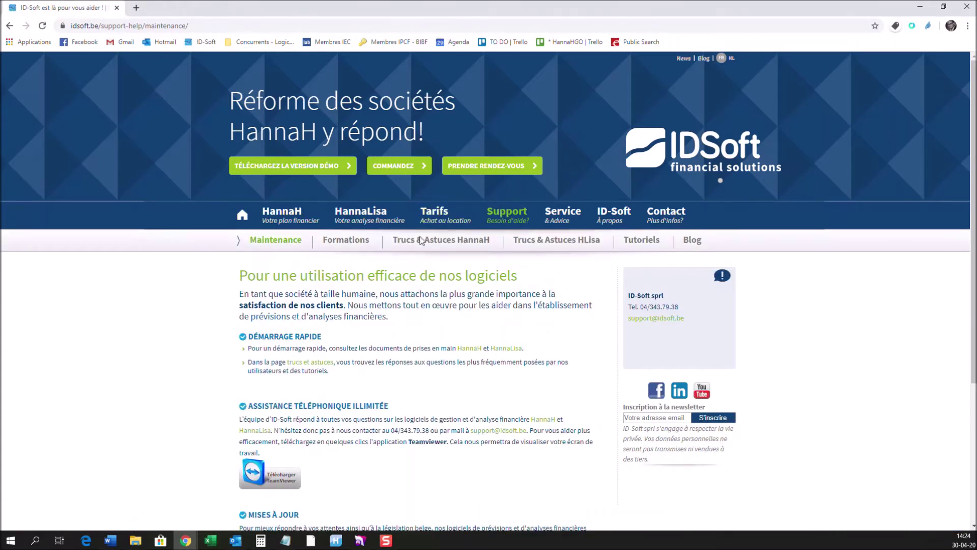
{"action": "left_click", "coordinate": [417, 243]}
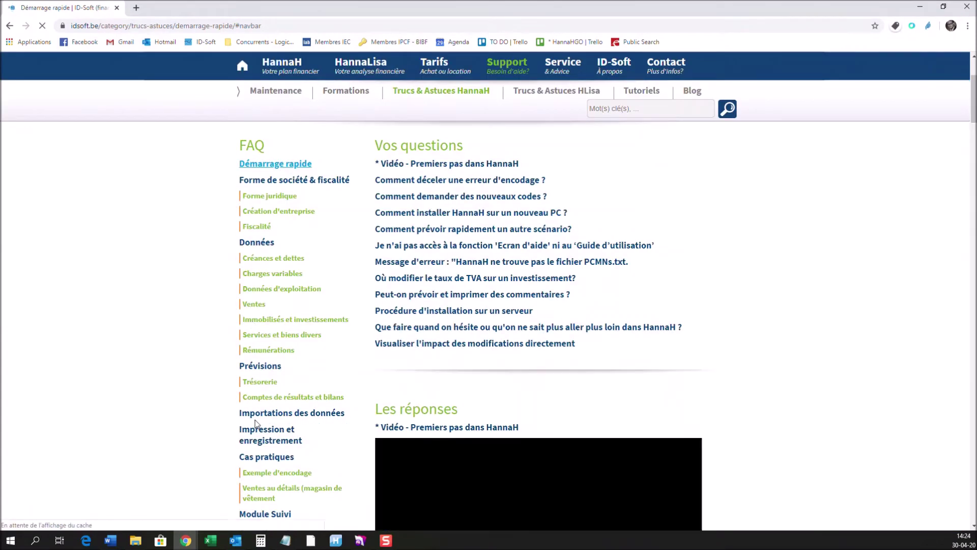
{"action": "left_click", "coordinate": [252, 416]}
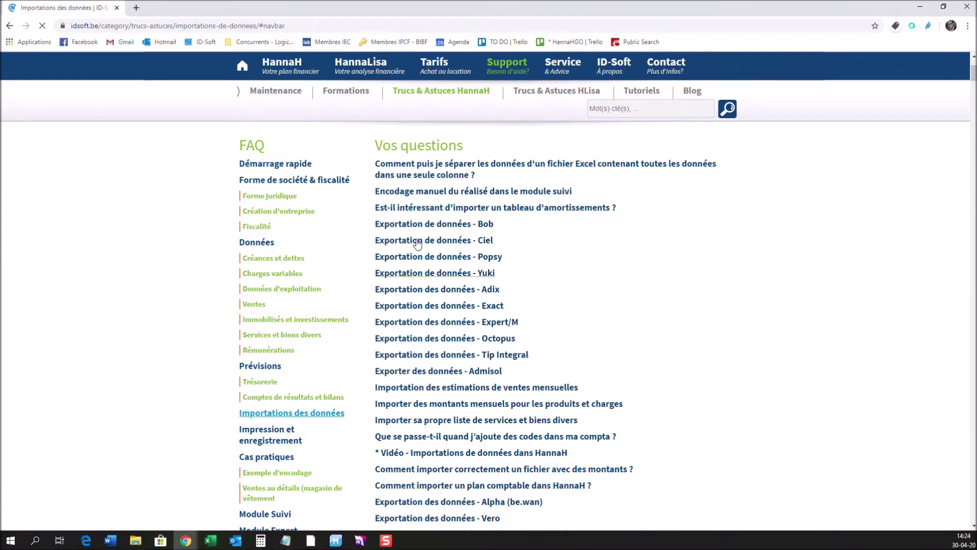
Step: Read the Exportation de données - Bob answer through its balance export options, and minimise the browser
{"action": "left_click", "coordinate": [419, 225]}
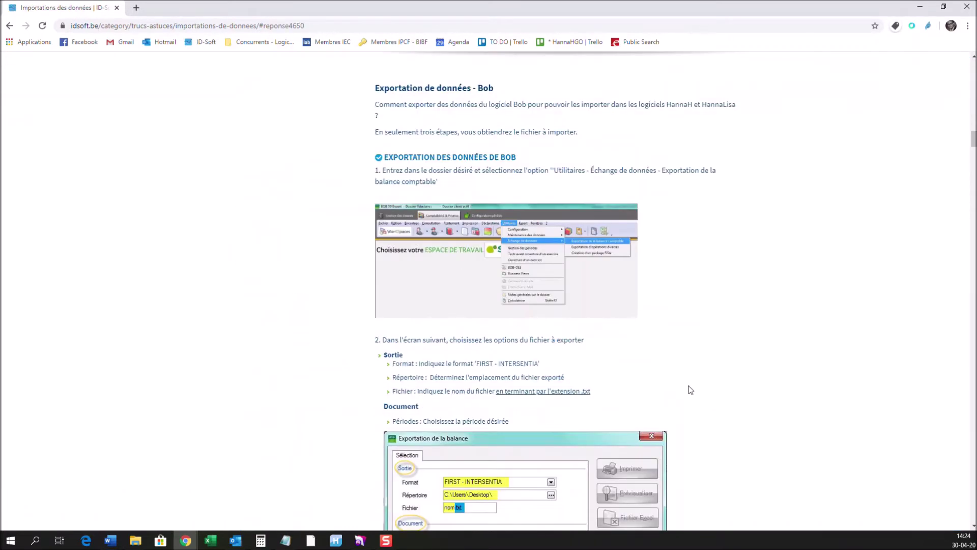
{"action": "scroll", "coordinate": [707, 368], "scroll_direction": "down", "scroll_amount": 2}
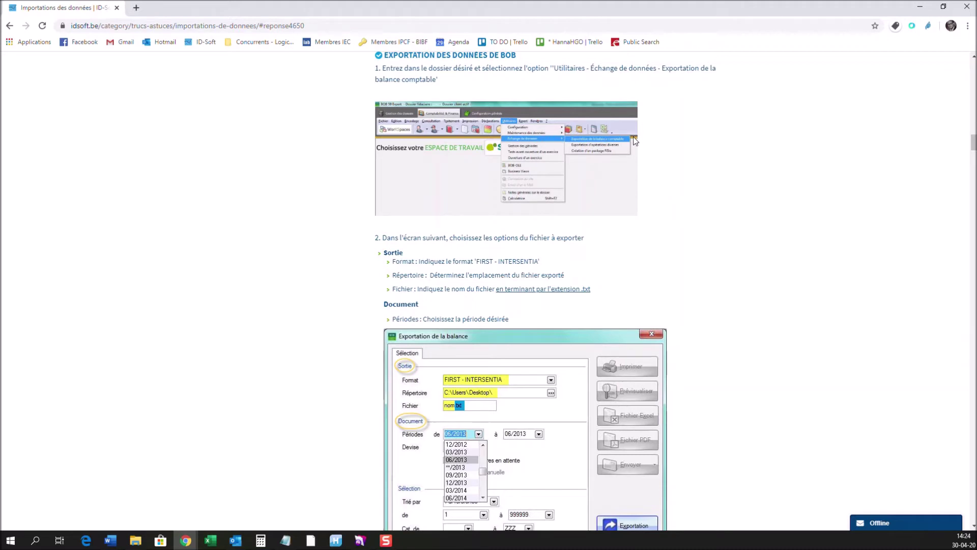
{"action": "scroll", "coordinate": [693, 302], "scroll_direction": "down", "scroll_amount": 1}
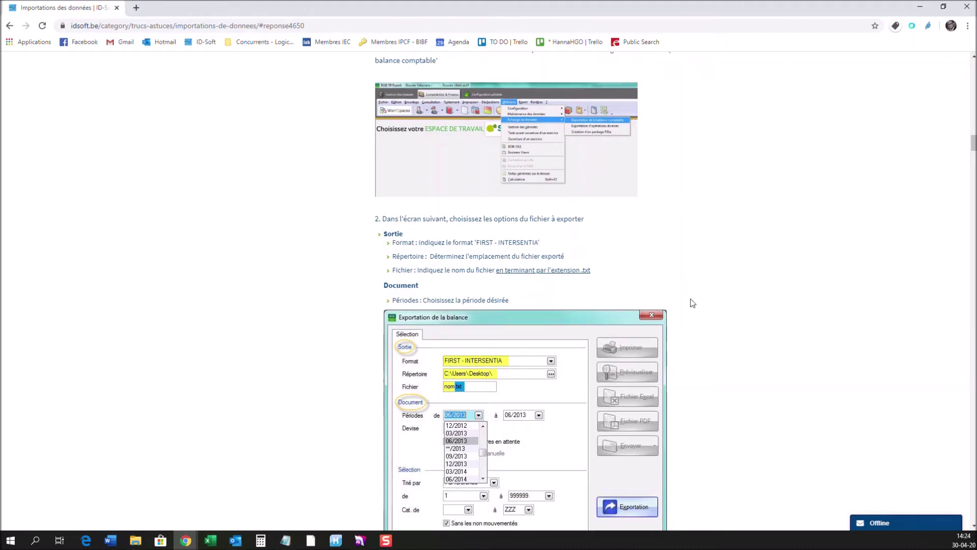
{"action": "scroll", "coordinate": [692, 303], "scroll_direction": "down", "scroll_amount": 3}
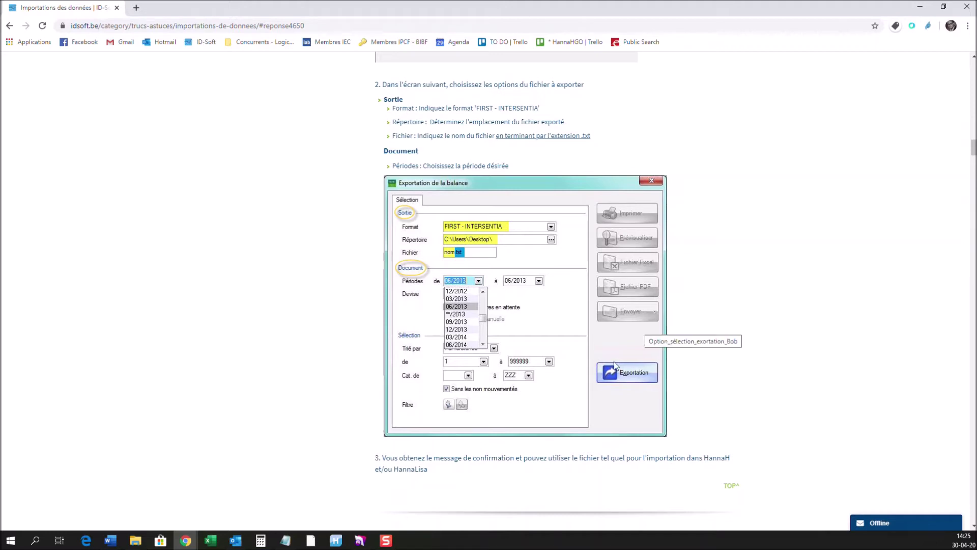
{"action": "left_click", "coordinate": [920, 7]}
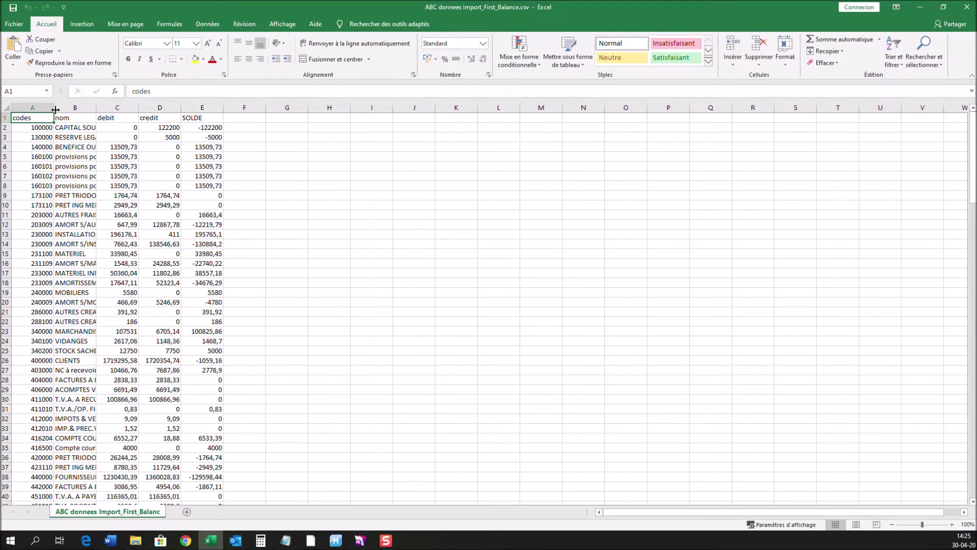
Step: Widen the codes and nom columns of ABC donnees Import_First_Balance.csv to fit their contents
{"action": "double_click", "coordinate": [55, 110]}
{"action": "left_click", "coordinate": [55, 108]}
{"action": "left_click_drag", "start_coordinate": [39, 108], "coordinate": [59, 108]}
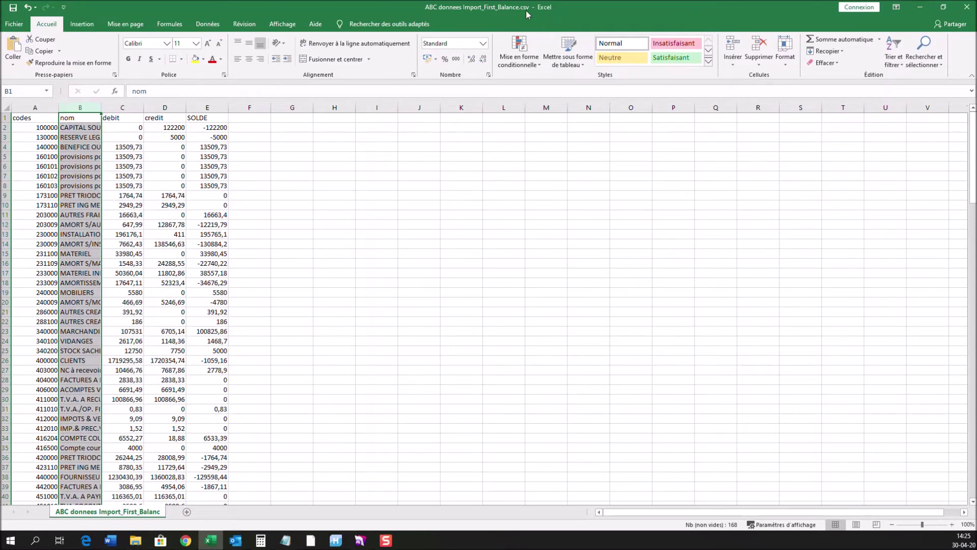
{"action": "double_click", "coordinate": [101, 107]}
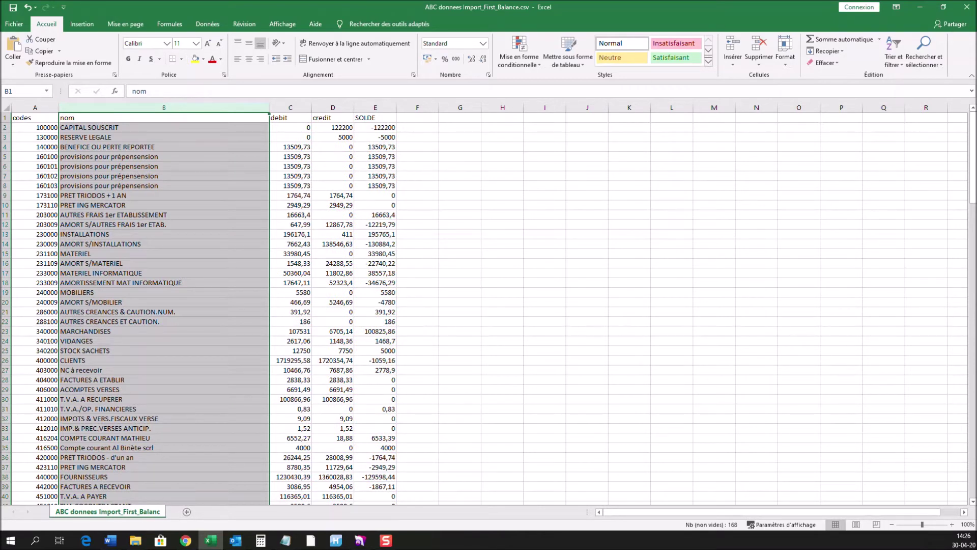
Step: Examine the file types offered when saving the balance file under another format, and return to the sheet without saving
{"action": "left_click", "coordinate": [16, 23]}
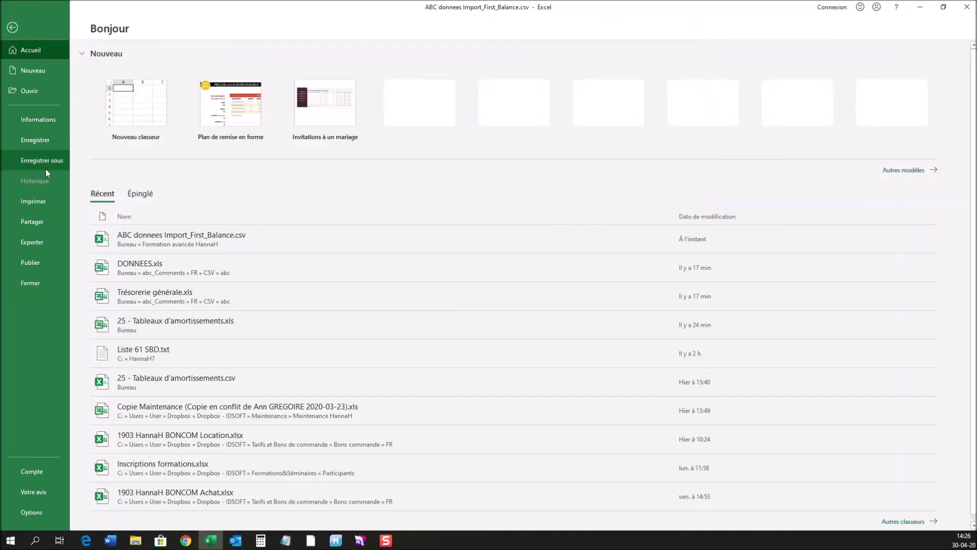
{"action": "left_click", "coordinate": [45, 169]}
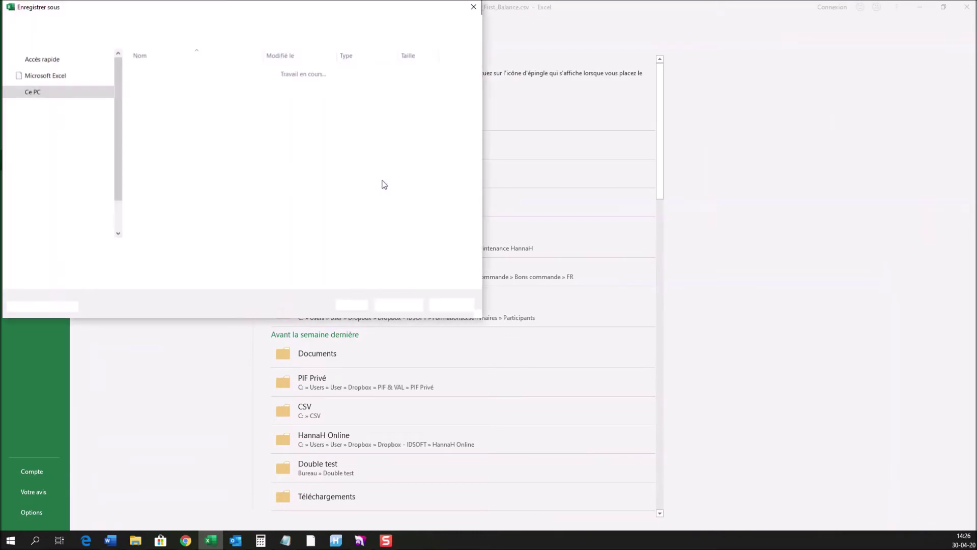
{"action": "left_click", "coordinate": [193, 265]}
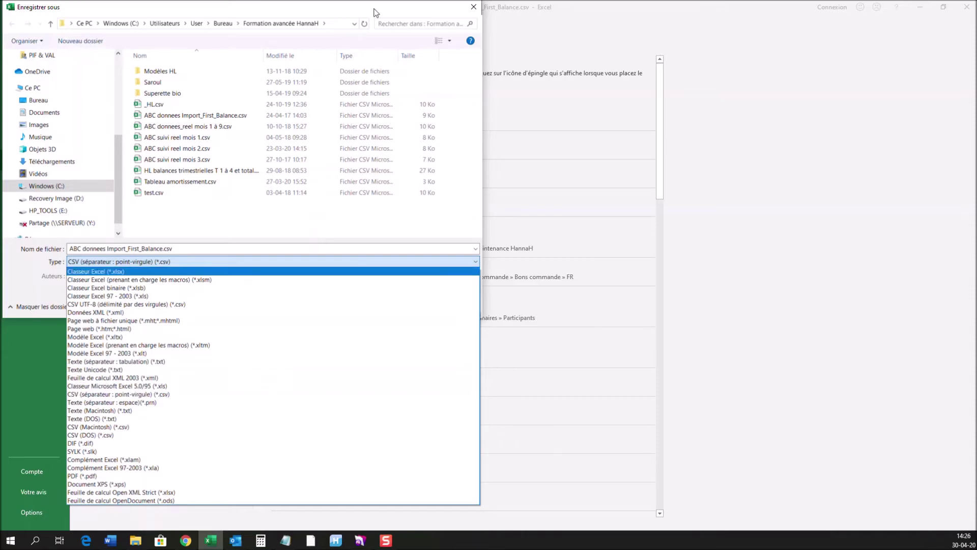
{"action": "left_click", "coordinate": [473, 8]}
{"action": "left_click", "coordinate": [474, 8]}
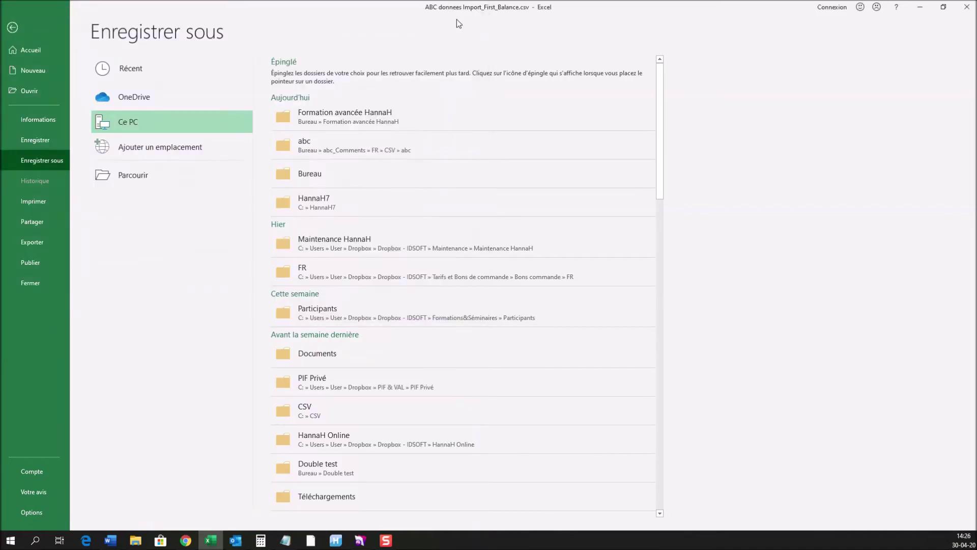
{"action": "left_click", "coordinate": [8, 22]}
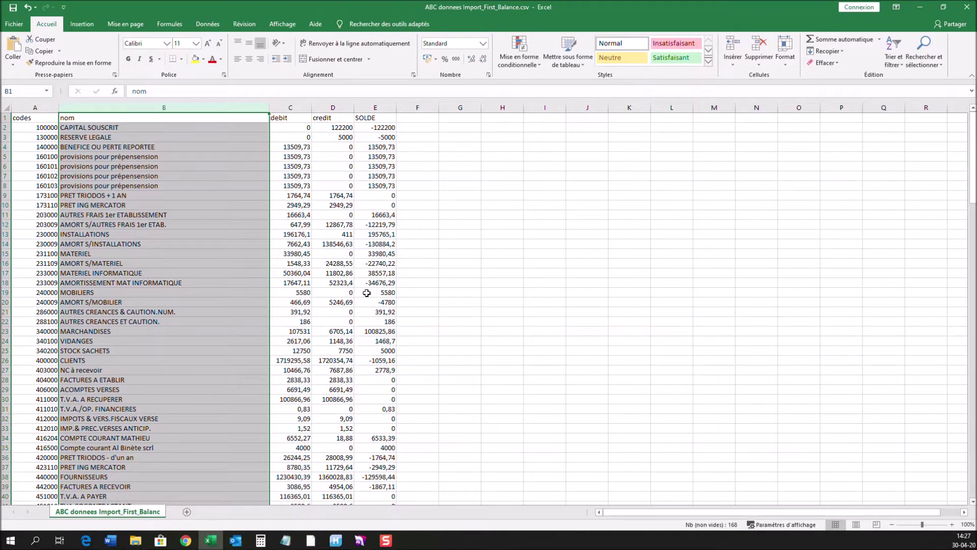
Step: Examine the Nombre format and its thousands separator option for the debit, credit and SOLDE columns, and cancel without applying it
{"action": "left_click_drag", "start_coordinate": [283, 127], "coordinate": [370, 260]}
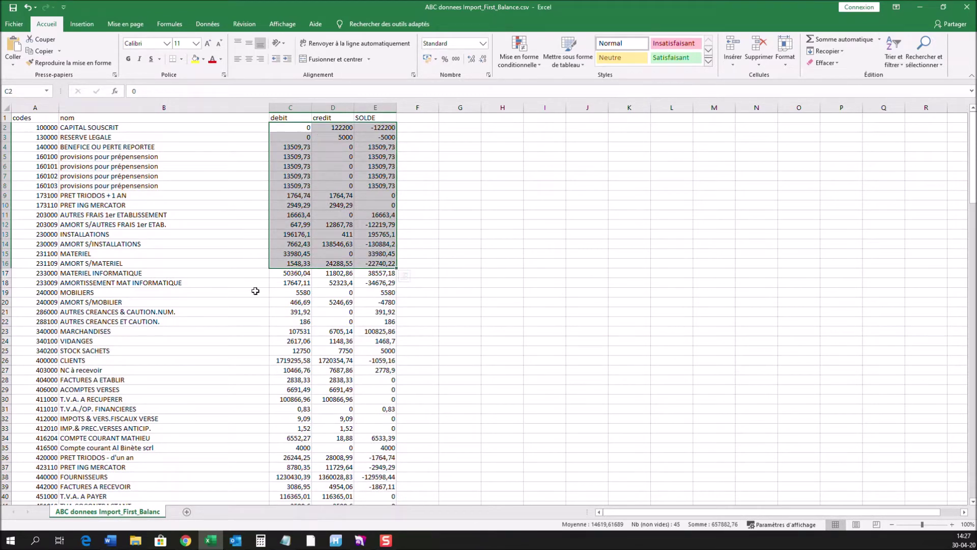
{"action": "left_click", "coordinate": [288, 205]}
{"action": "left_click_drag", "start_coordinate": [288, 107], "coordinate": [389, 107]}
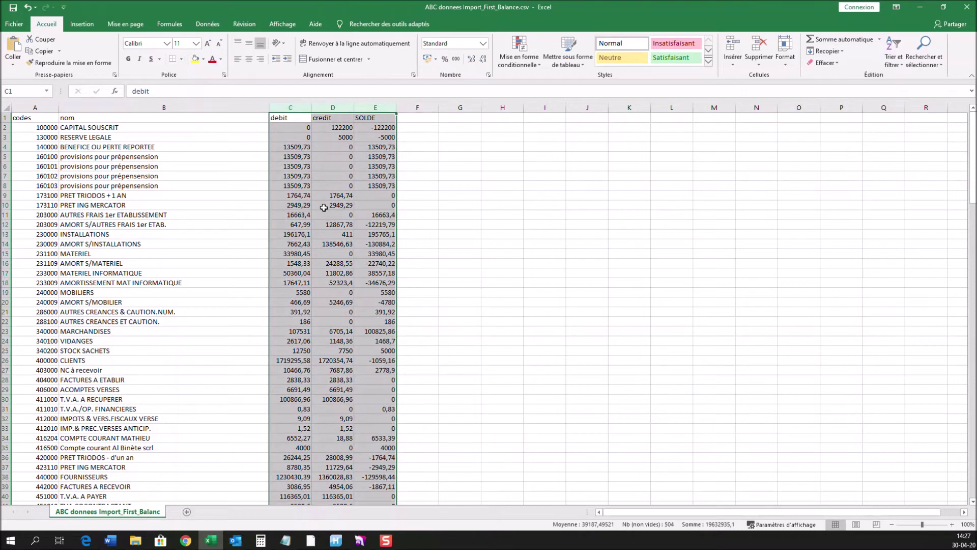
{"action": "right_click", "coordinate": [300, 244]}
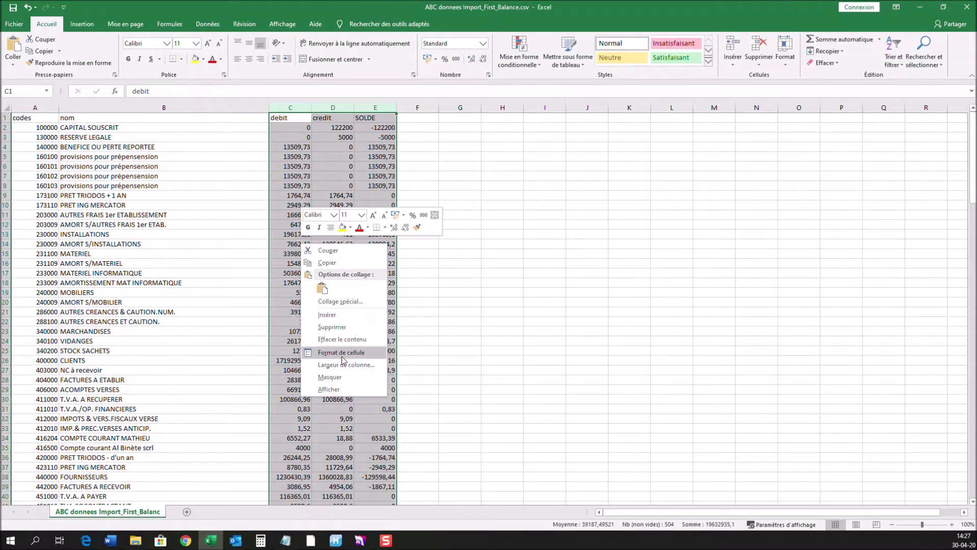
{"action": "left_click", "coordinate": [359, 357]}
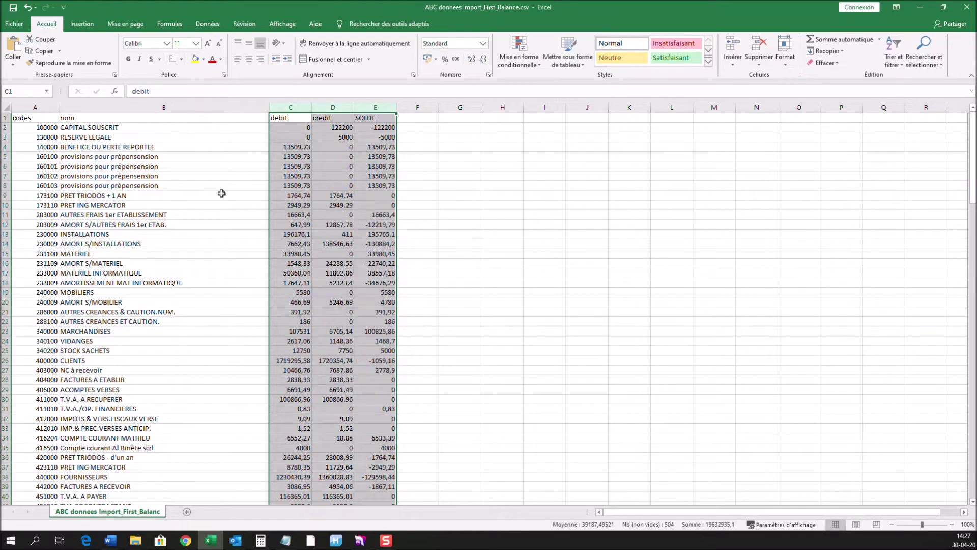
{"action": "left_click", "coordinate": [167, 204]}
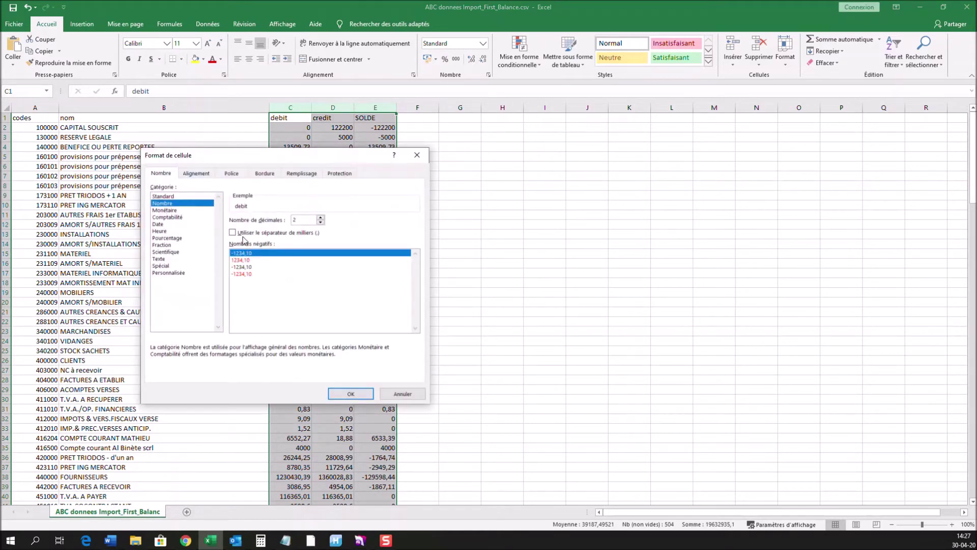
{"action": "left_click", "coordinate": [277, 233]}
{"action": "left_click", "coordinate": [277, 235]}
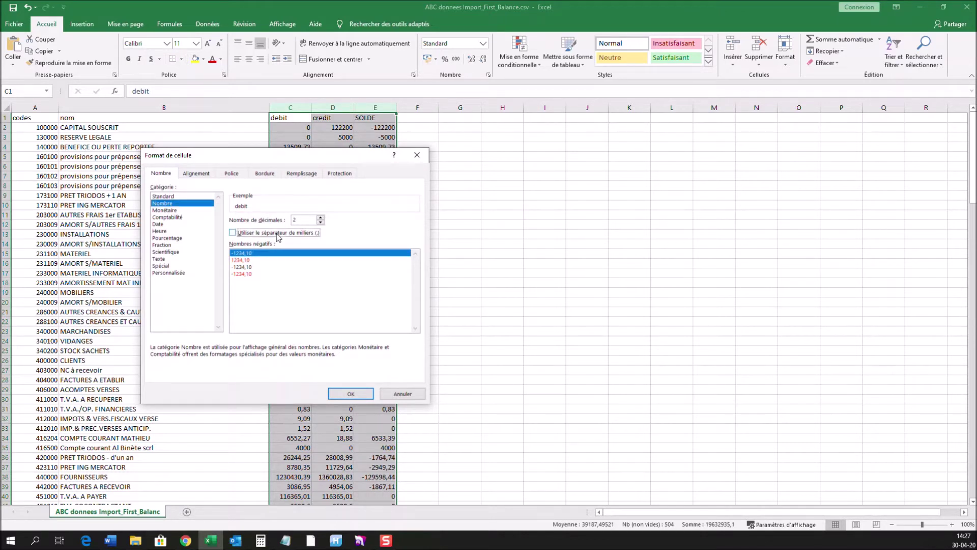
{"action": "left_click", "coordinate": [402, 394]}
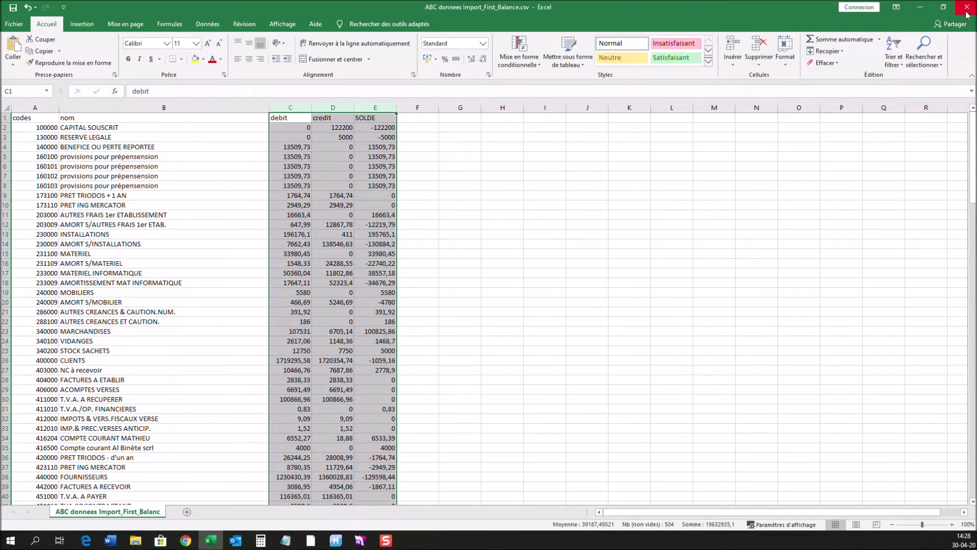
Step: Deselect the amount columns and close the balance CSV without saving the changes
{"action": "left_click", "coordinate": [387, 148]}
{"action": "left_click", "coordinate": [587, 175]}
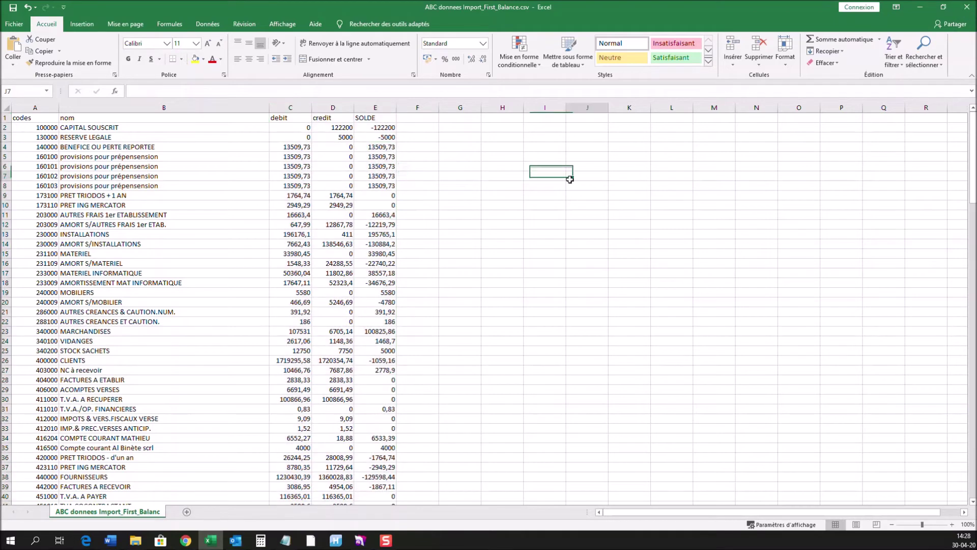
{"action": "left_click", "coordinate": [966, 8]}
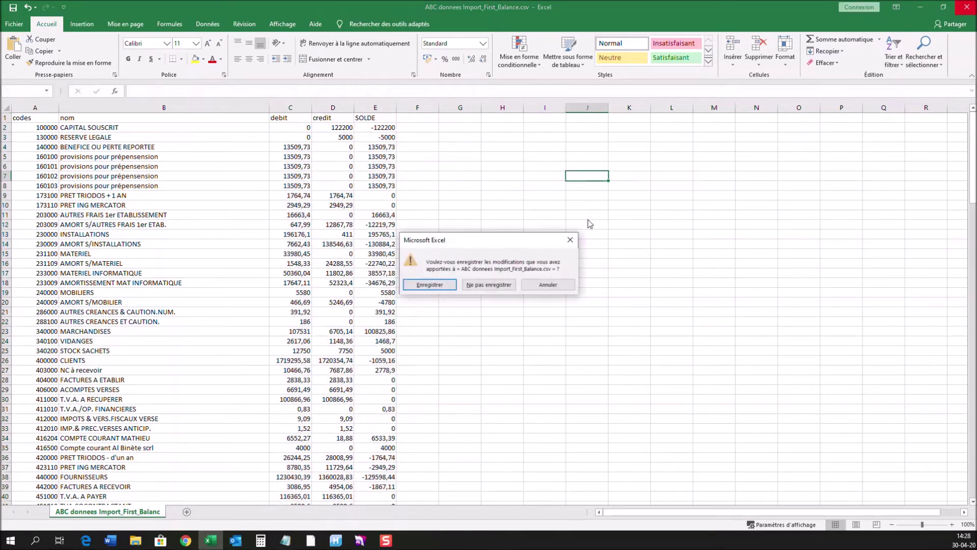
{"action": "left_click", "coordinate": [488, 286]}
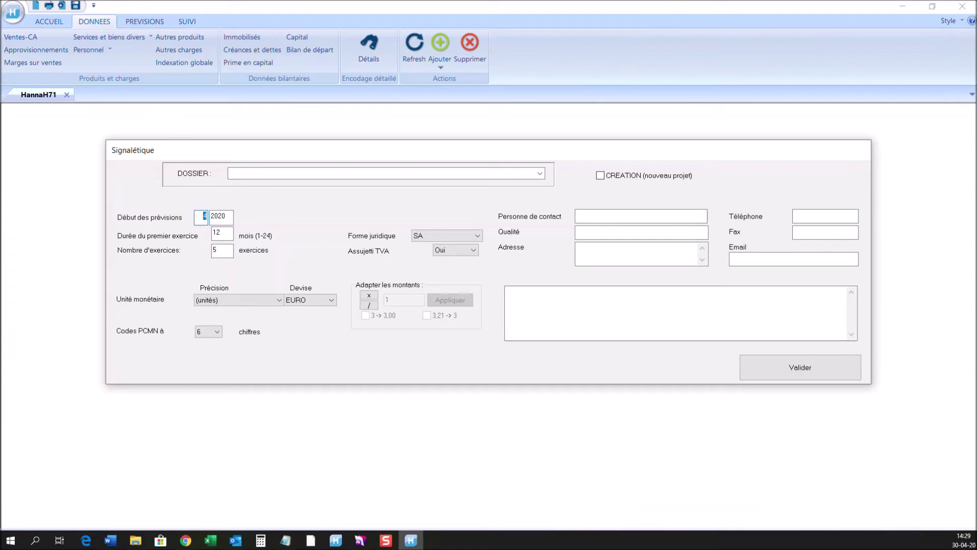
Step: Fill in the new HannaH dossier's Signalétique: name test, forecasts starting in month 1, 3 exercices and legal form SRL
{"action": "left_click", "coordinate": [185, 540]}
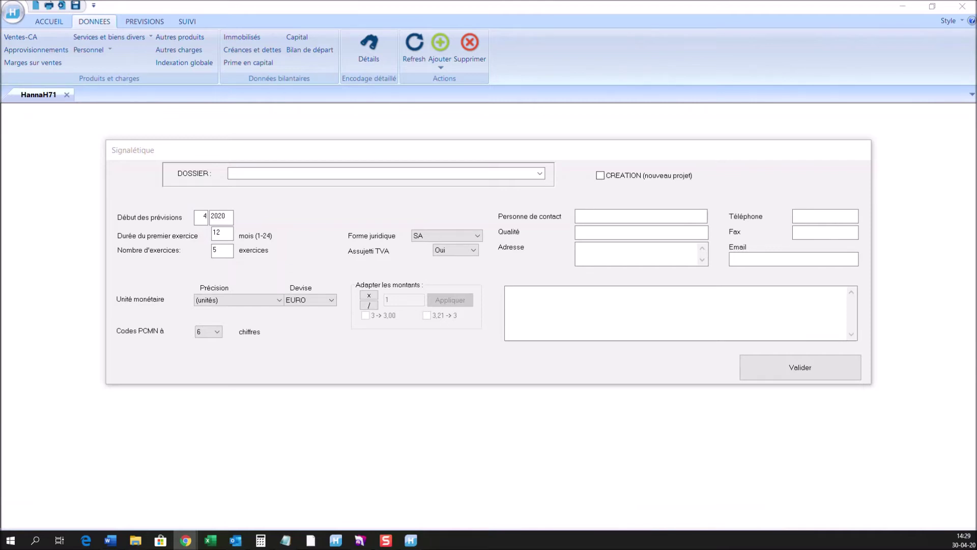
{"action": "left_click", "coordinate": [257, 174]}
{"action": "type", "text": "test"}
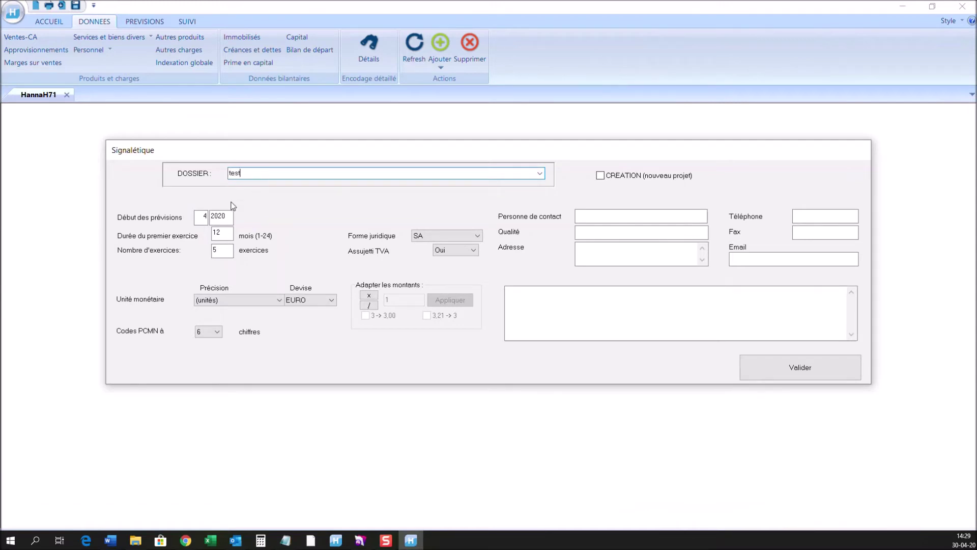
{"action": "double_click", "coordinate": [203, 216]}
{"action": "type", "text": "1"}
{"action": "double_click", "coordinate": [232, 250]}
{"action": "type", "text": "3"}
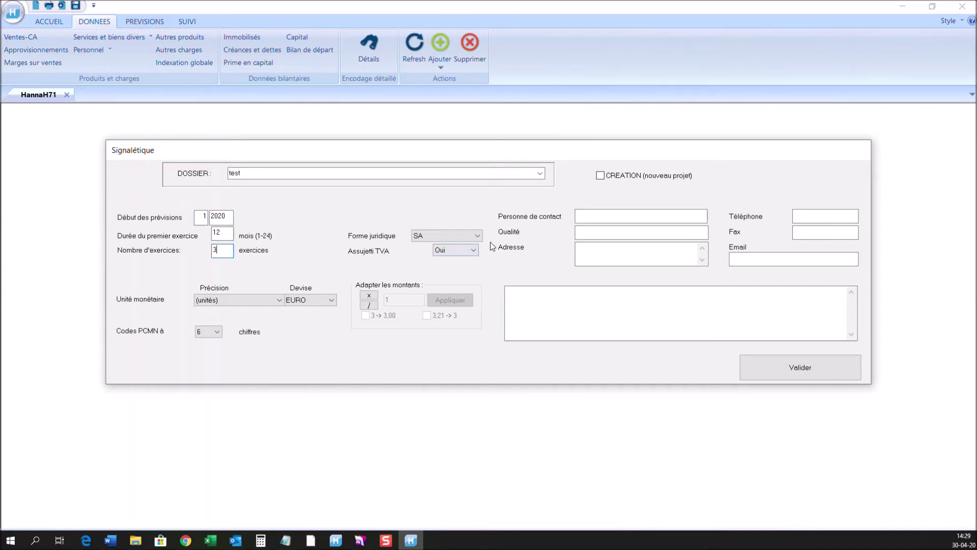
{"action": "left_click", "coordinate": [461, 235]}
{"action": "left_click", "coordinate": [452, 288]}
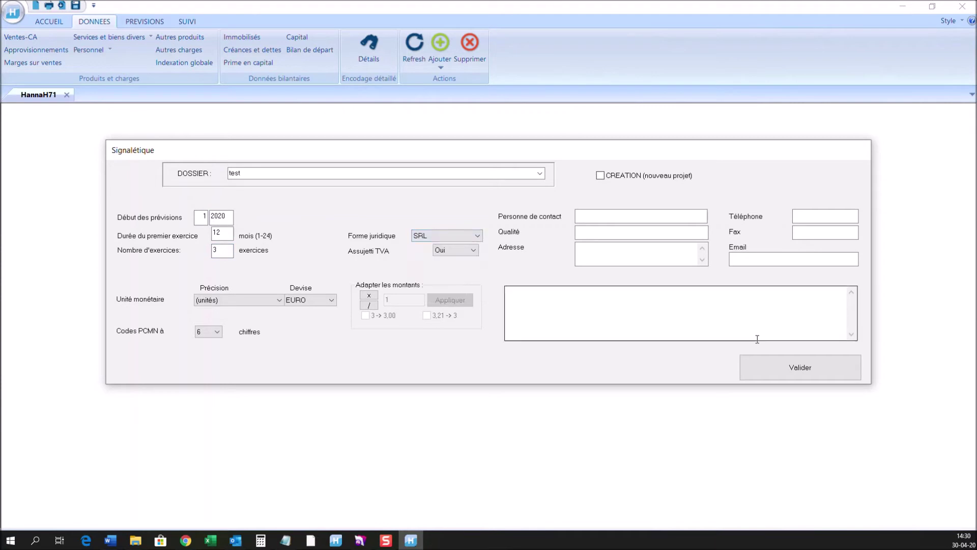
Step: Validate the test dossier's Signalétique without saving it to a file, and display the Services et biens divers table
{"action": "left_click", "coordinate": [762, 365]}
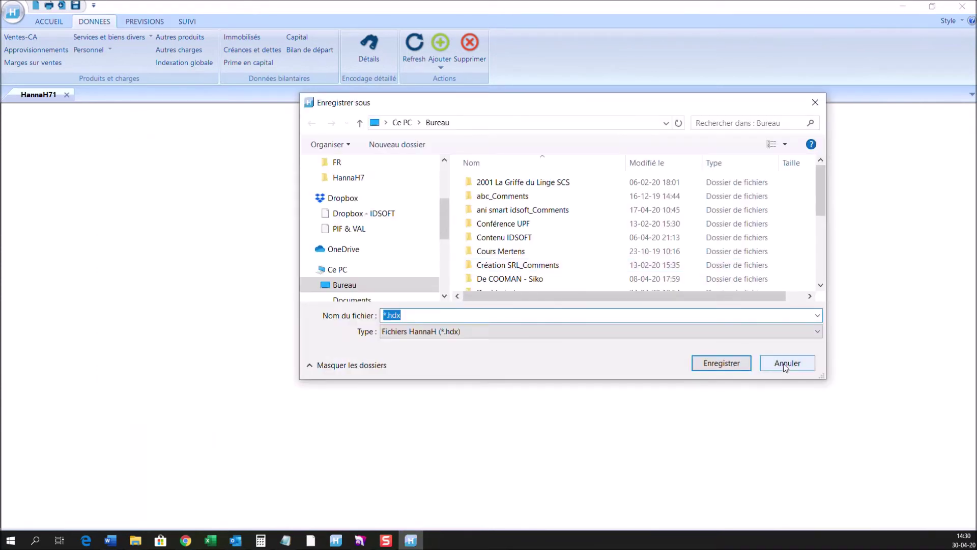
{"action": "left_click", "coordinate": [783, 364]}
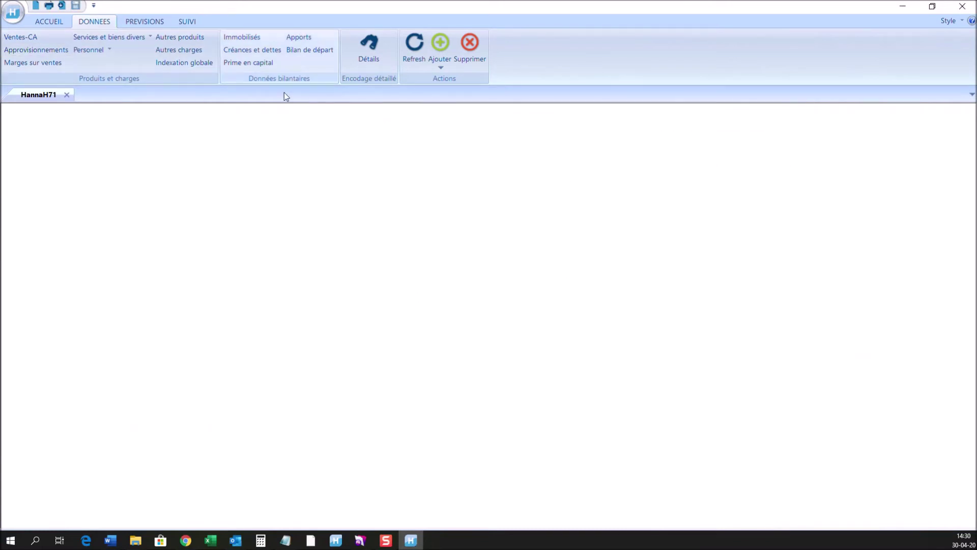
{"action": "left_click", "coordinate": [27, 37]}
{"action": "left_click", "coordinate": [86, 43]}
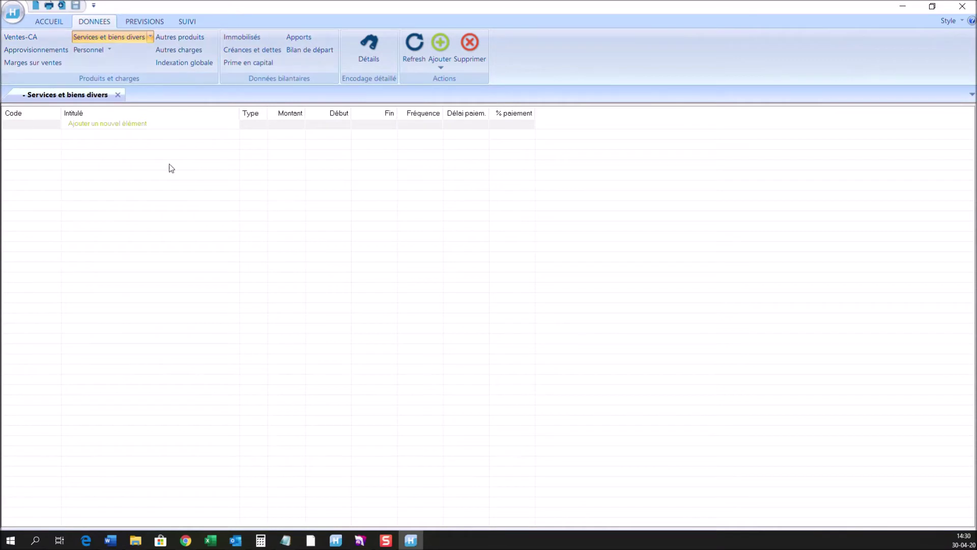
Step: Start a data import of the plan comptable and amounts, using ABC donnees Import_First_Balance.csv from the Bureau folder
{"action": "left_click", "coordinate": [20, 14]}
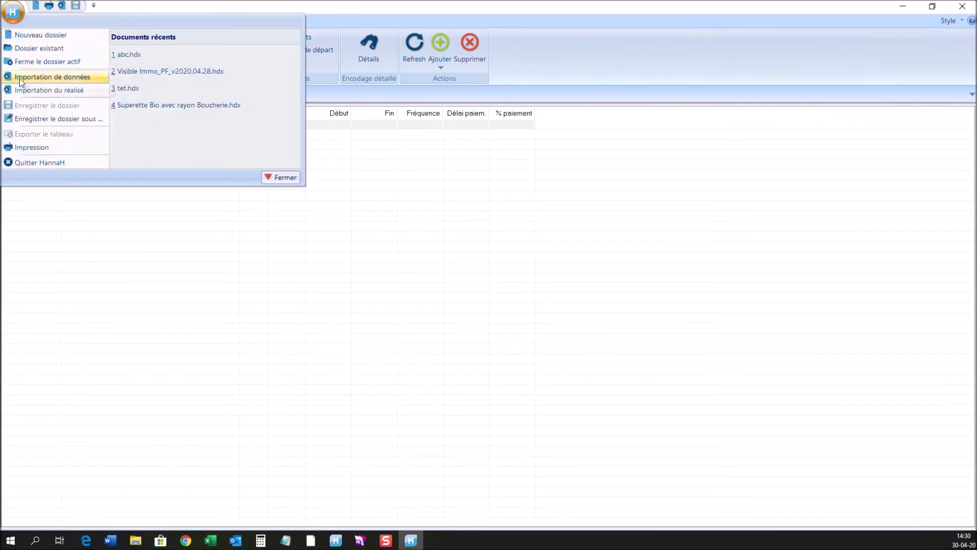
{"action": "left_click", "coordinate": [67, 81]}
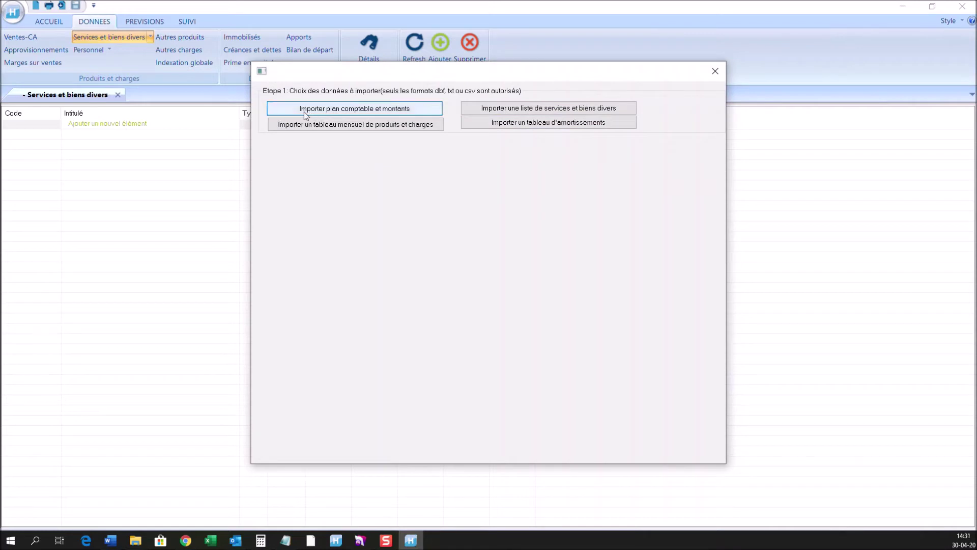
{"action": "left_click", "coordinate": [359, 112]}
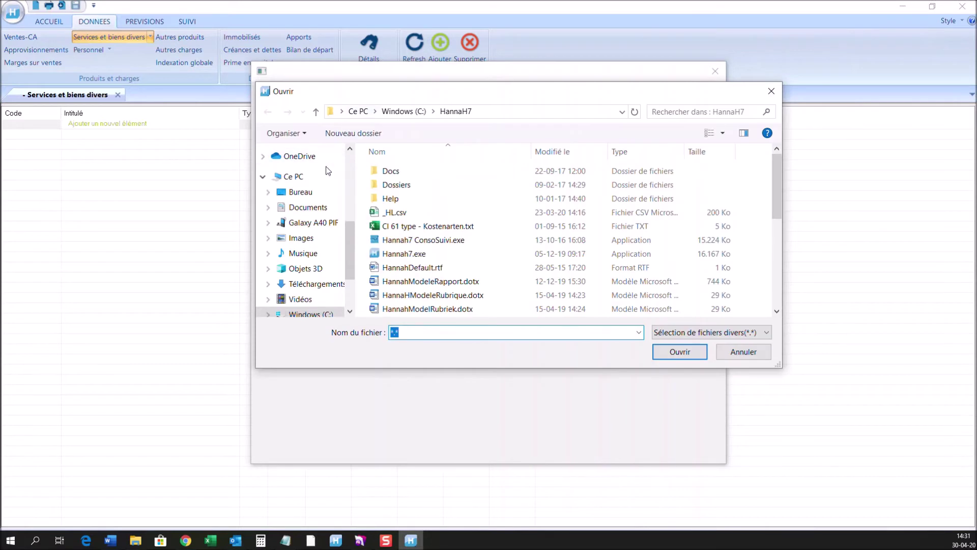
{"action": "left_click", "coordinate": [307, 192]}
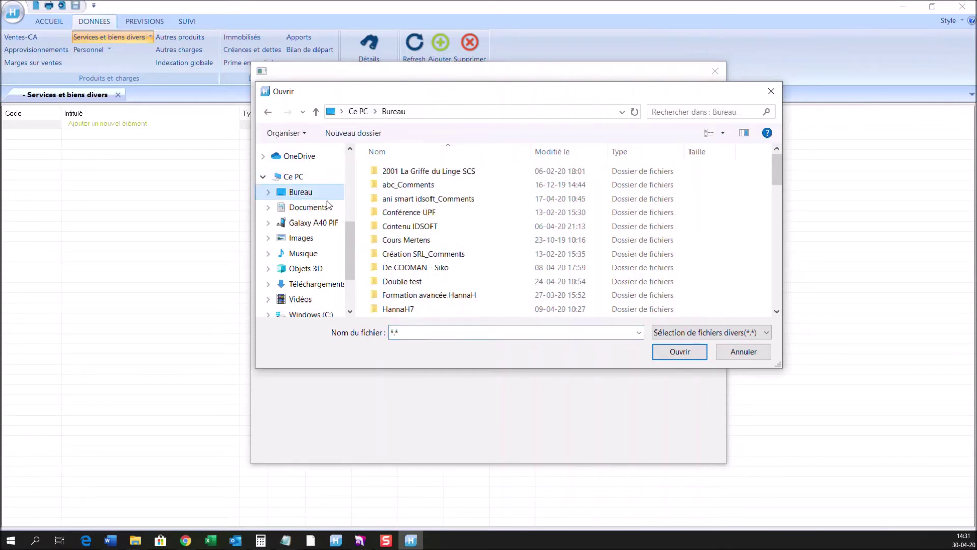
{"action": "double_click", "coordinate": [445, 295]}
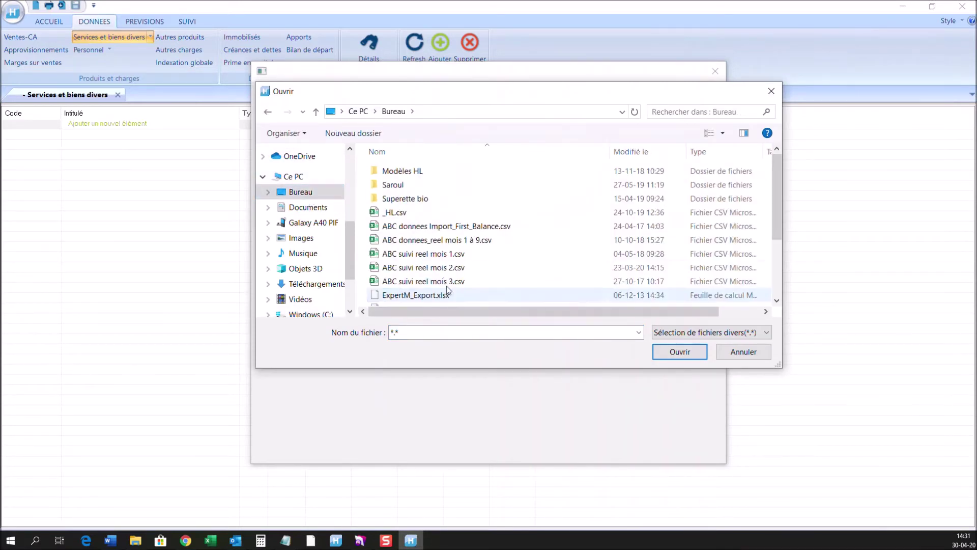
{"action": "double_click", "coordinate": [454, 226]}
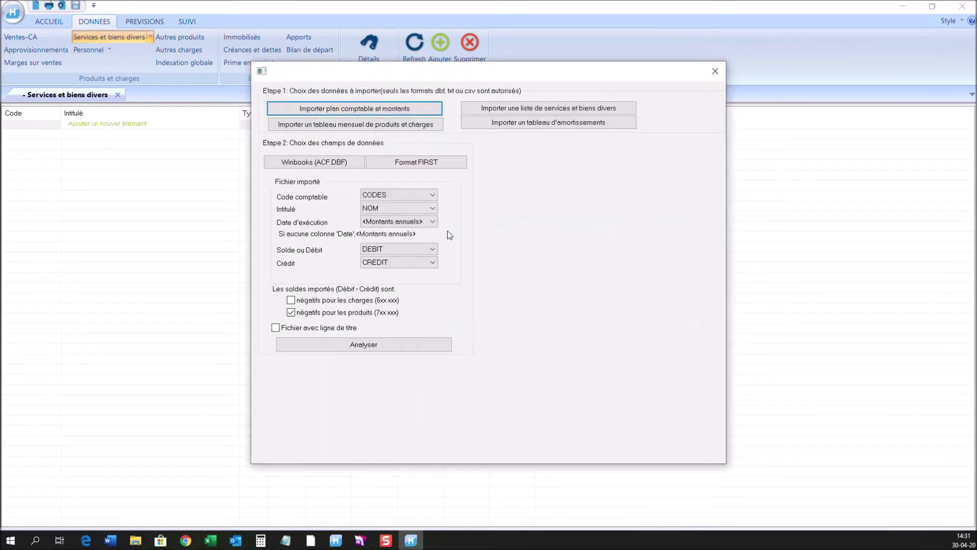
Step: Examine the column choices offered for Code comptable, Solde ou Débit and Crédit, leaving the proposed mapping as is
{"action": "left_click", "coordinate": [377, 197]}
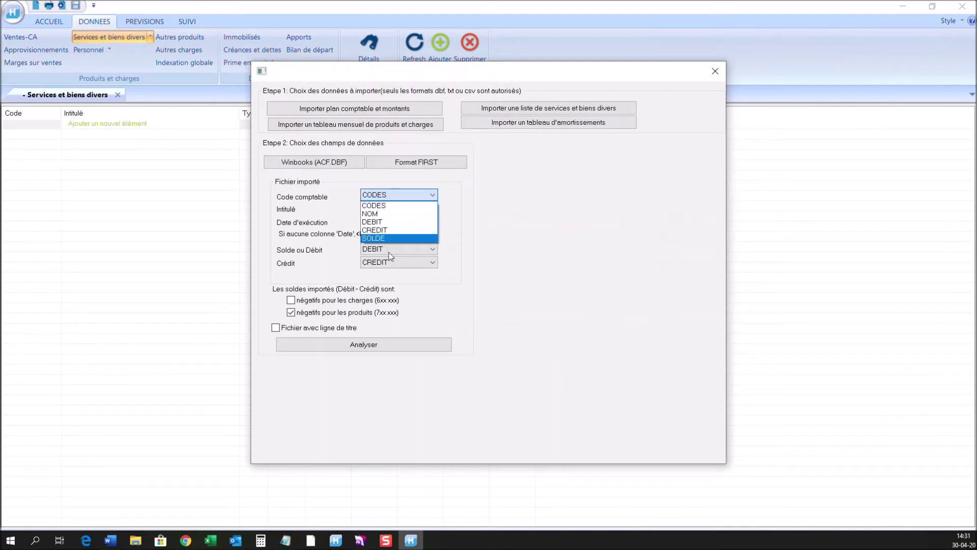
{"action": "left_click", "coordinate": [383, 209]}
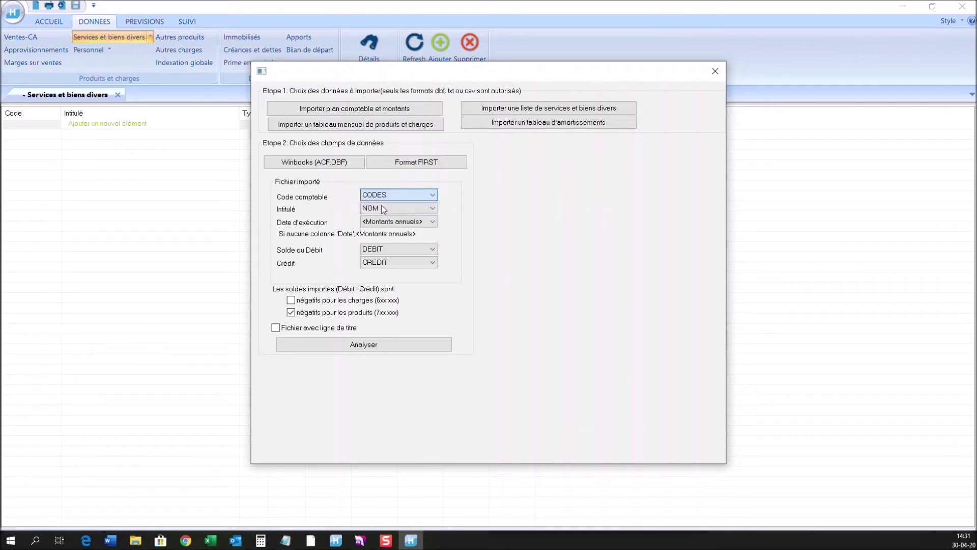
{"action": "left_click", "coordinate": [382, 266]}
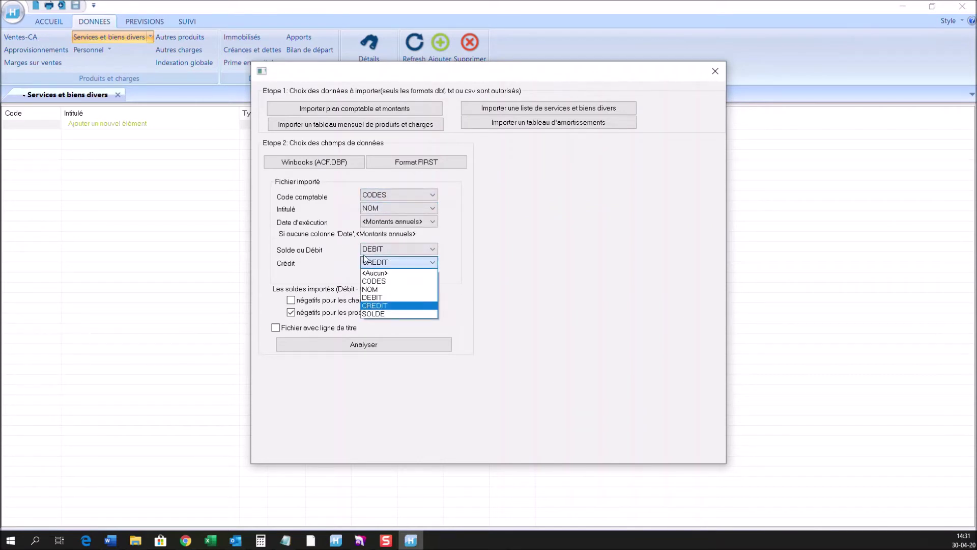
{"action": "left_click", "coordinate": [393, 255]}
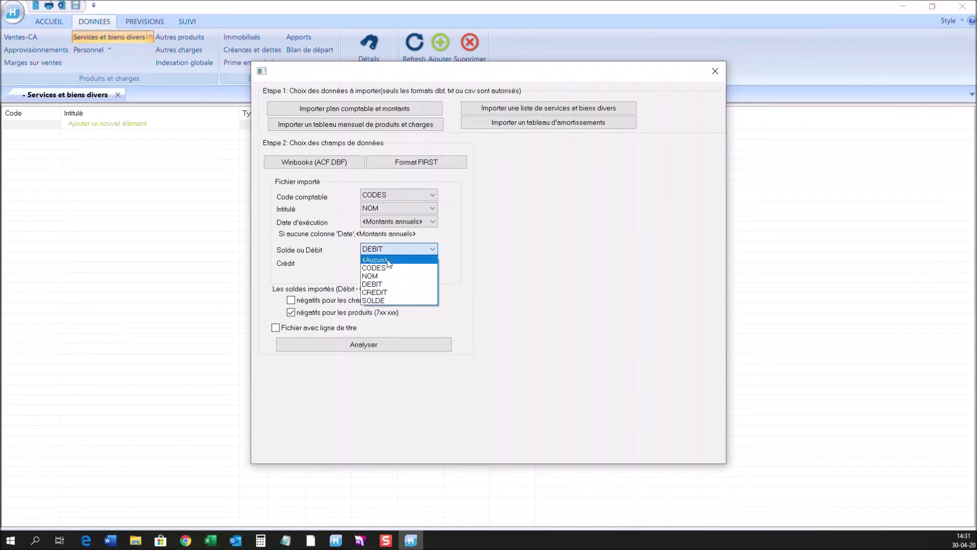
{"action": "left_click", "coordinate": [326, 264]}
{"action": "key", "text": "alt+Down"}
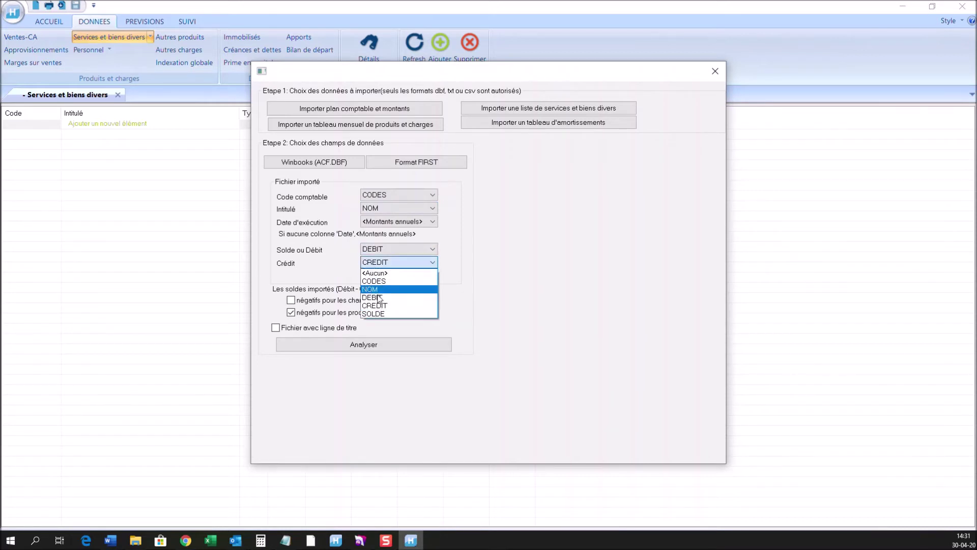
{"action": "left_click", "coordinate": [306, 244]}
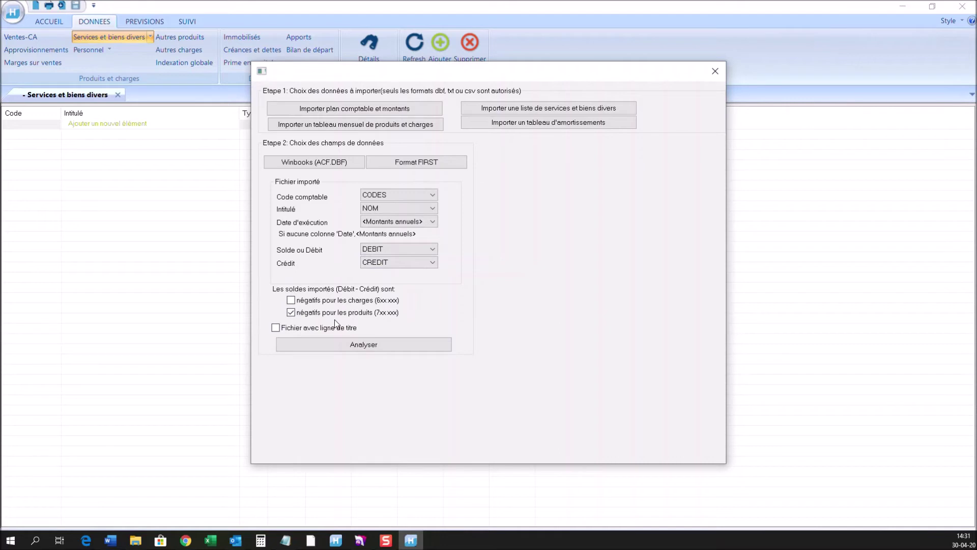
Step: Mark the imported file as having a title line, analyse it, and review the matched account codes
{"action": "left_click", "coordinate": [296, 330]}
{"action": "left_click", "coordinate": [366, 346]}
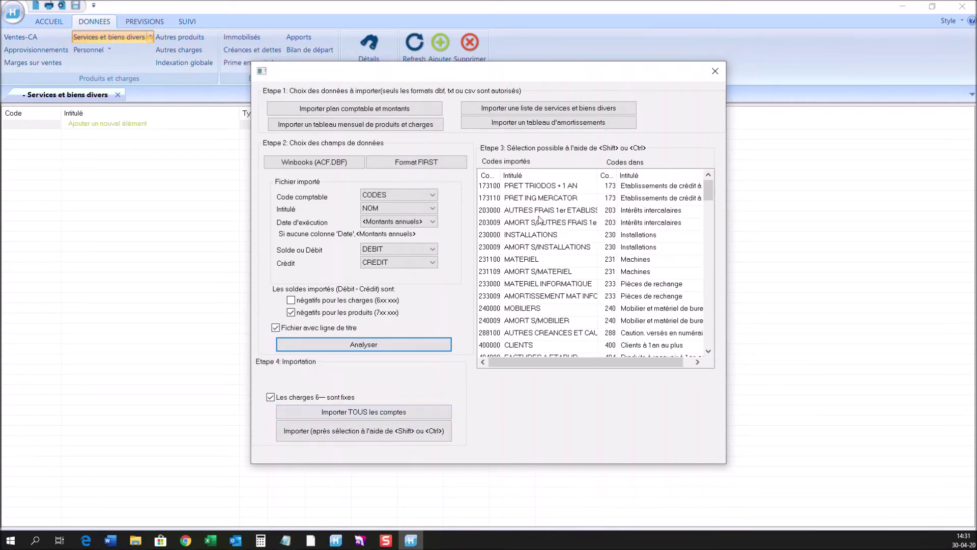
{"action": "scroll", "coordinate": [519, 254], "scroll_direction": "down", "scroll_amount": 6}
{"action": "scroll", "coordinate": [520, 255], "scroll_direction": "down", "scroll_amount": 7}
{"action": "scroll", "coordinate": [519, 255], "scroll_direction": "up", "scroll_amount": 5}
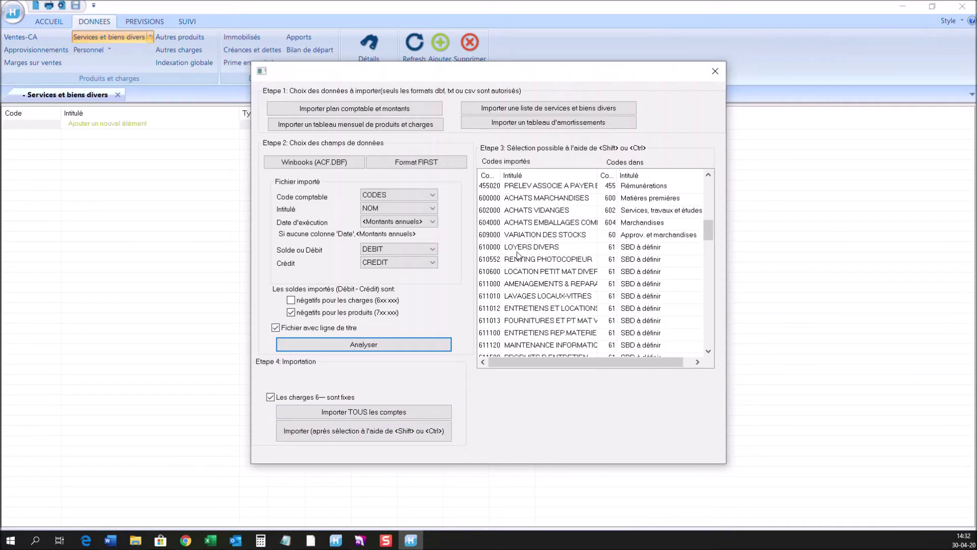
Step: Select a continuous range of imported 61 accounts starting at 610000 LOYERS DIVERS
{"action": "left_click", "coordinate": [512, 249]}
{"action": "scroll", "coordinate": [511, 294], "scroll_direction": "down", "scroll_amount": 1}
{"action": "scroll", "coordinate": [511, 293], "scroll_direction": "down", "scroll_amount": 2}
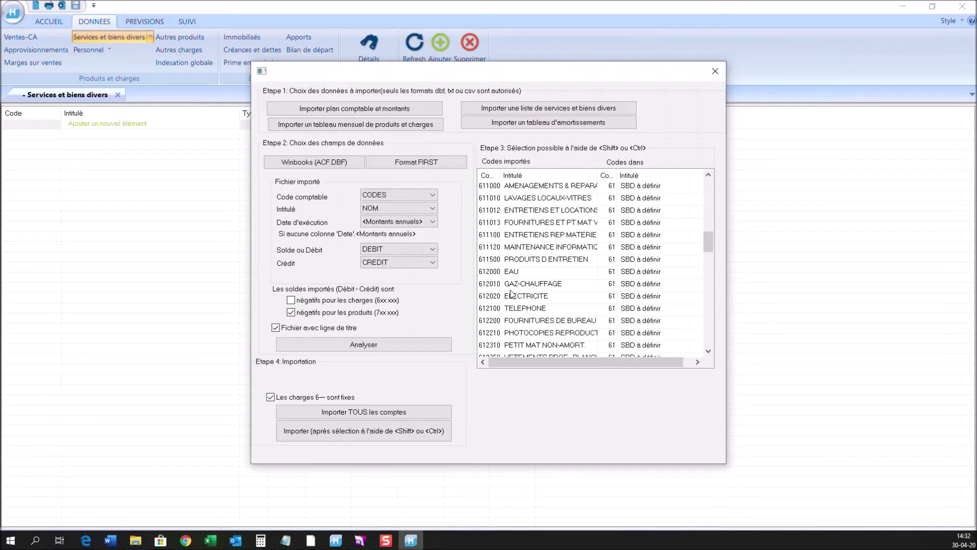
{"action": "left_click", "coordinate": [517, 330], "text": "shift"}
{"action": "scroll", "coordinate": [516, 320], "scroll_direction": "down", "scroll_amount": 4}
{"action": "scroll", "coordinate": [515, 314], "scroll_direction": "up", "scroll_amount": 5}
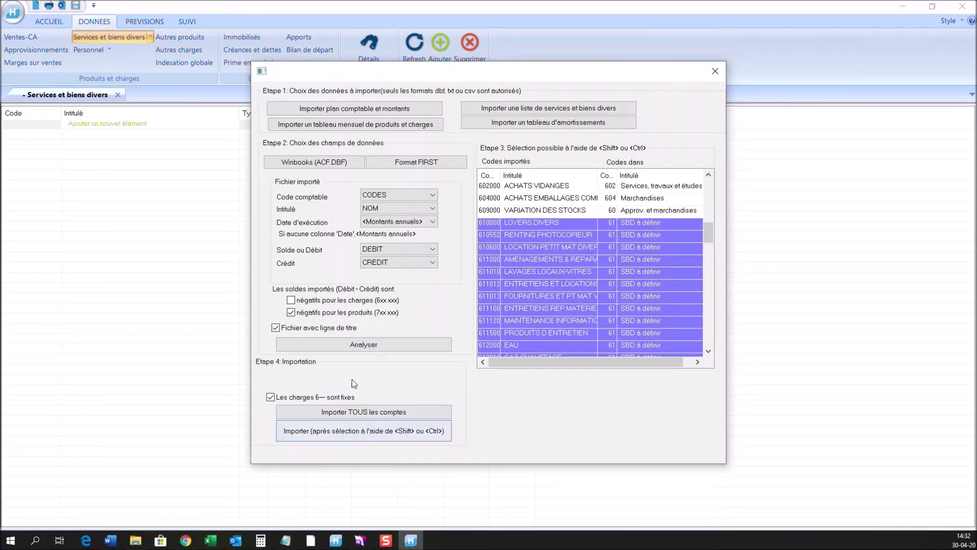
Step: Import all accounts with the class 6 charges treated as fixed, and close the import window
{"action": "left_click", "coordinate": [318, 413]}
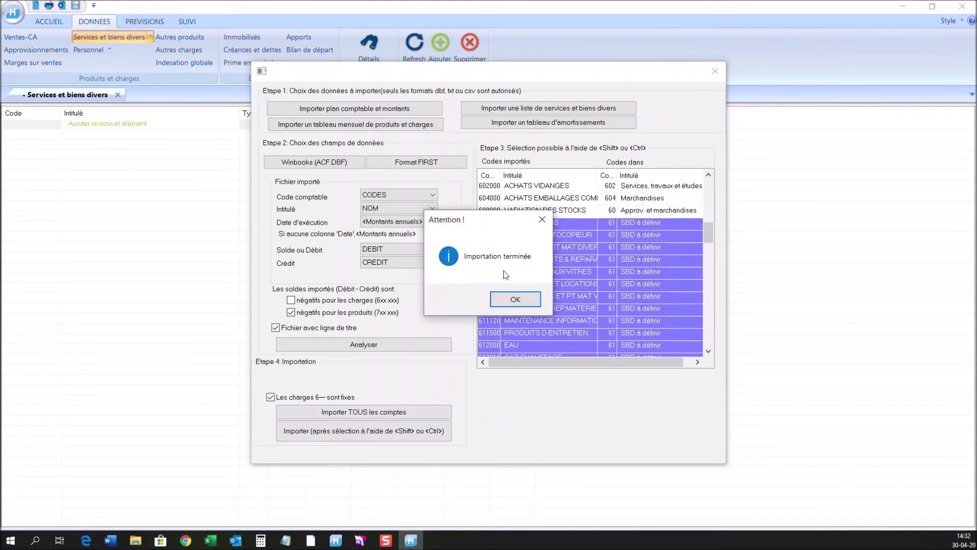
{"action": "left_click", "coordinate": [525, 309]}
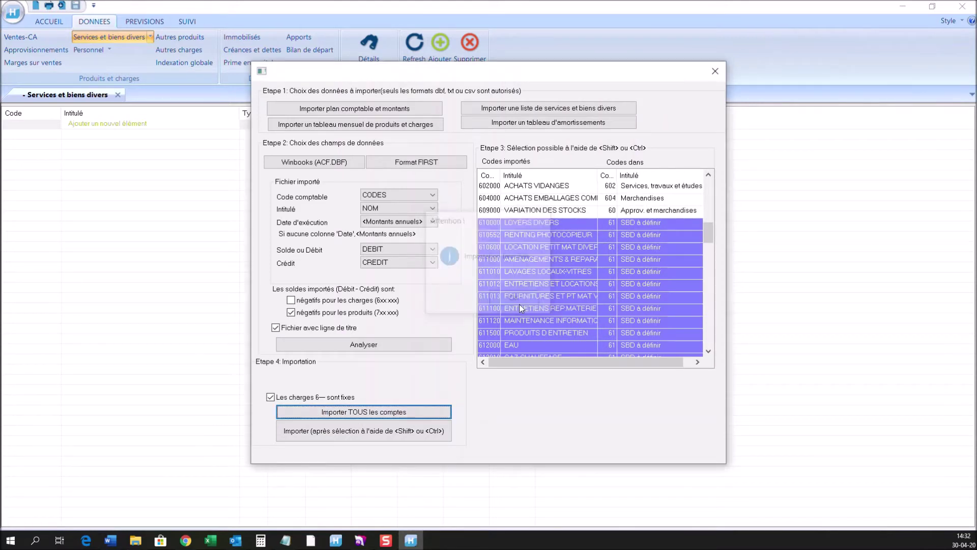
{"action": "left_click", "coordinate": [715, 72]}
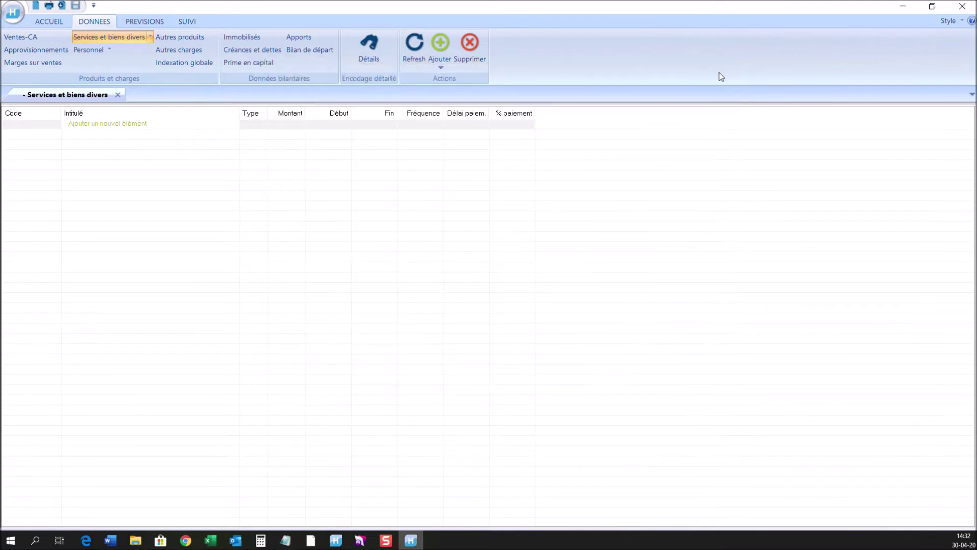
Step: Review the imported accounts in the Ventes-CA, Services et biens divers and Approvisionnements tables
{"action": "left_click", "coordinate": [23, 41]}
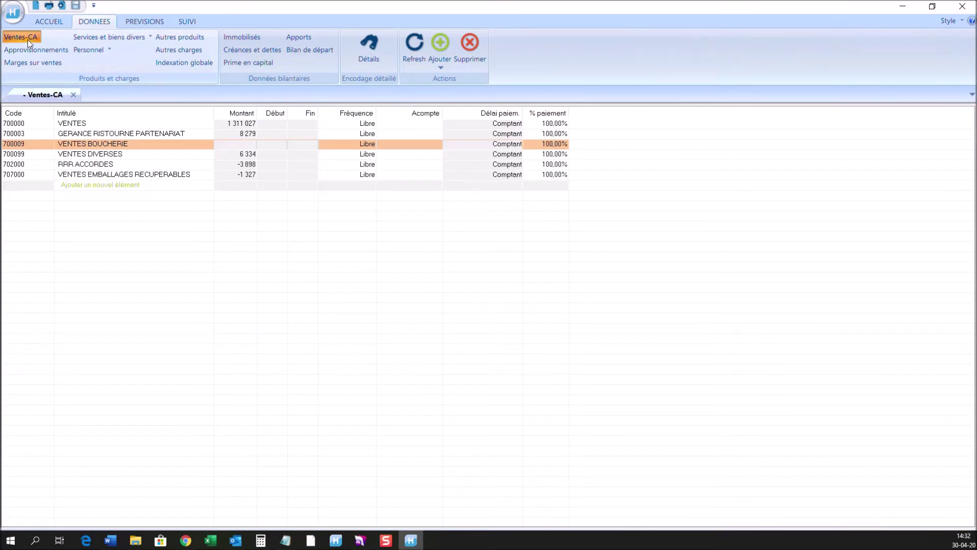
{"action": "left_click", "coordinate": [93, 41]}
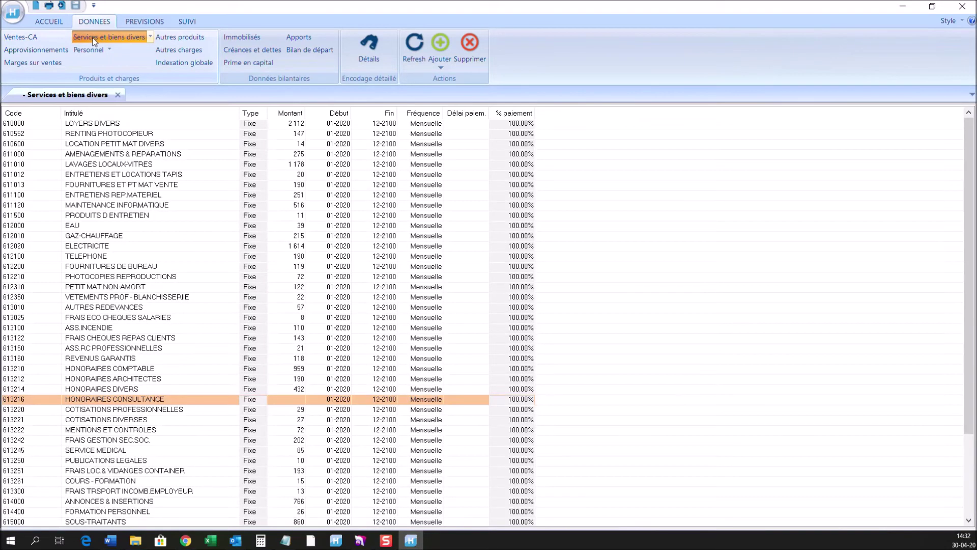
{"action": "scroll", "coordinate": [305, 315], "scroll_direction": "down", "scroll_amount": 4}
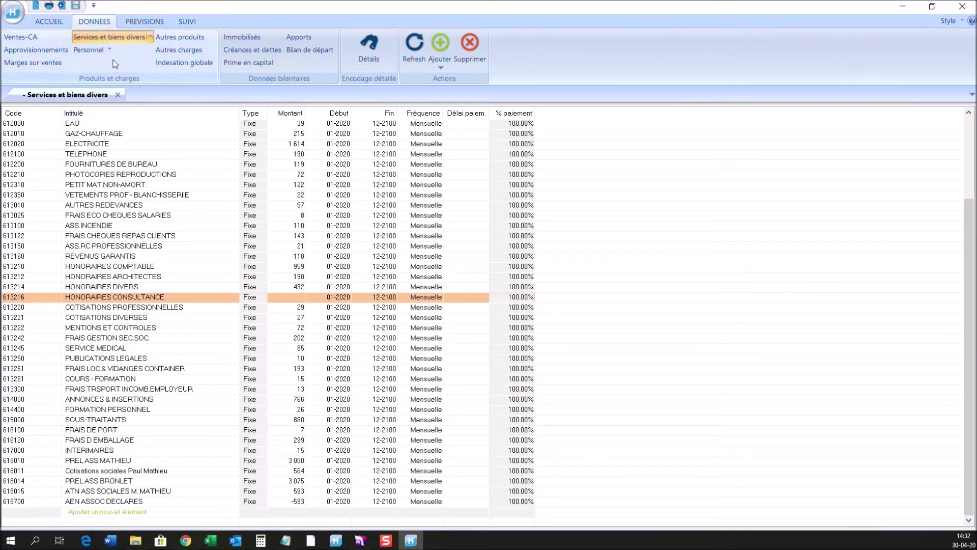
{"action": "left_click", "coordinate": [96, 53]}
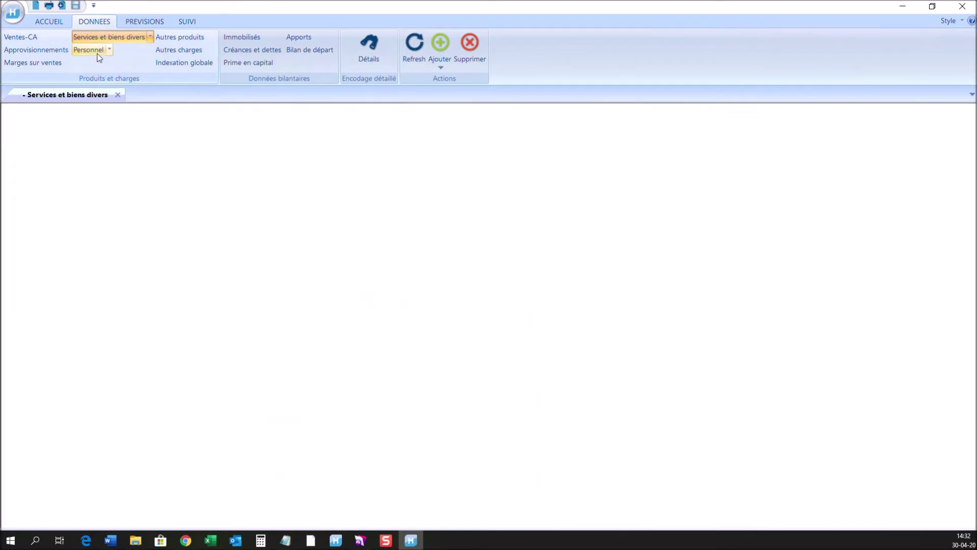
{"action": "left_click", "coordinate": [31, 51]}
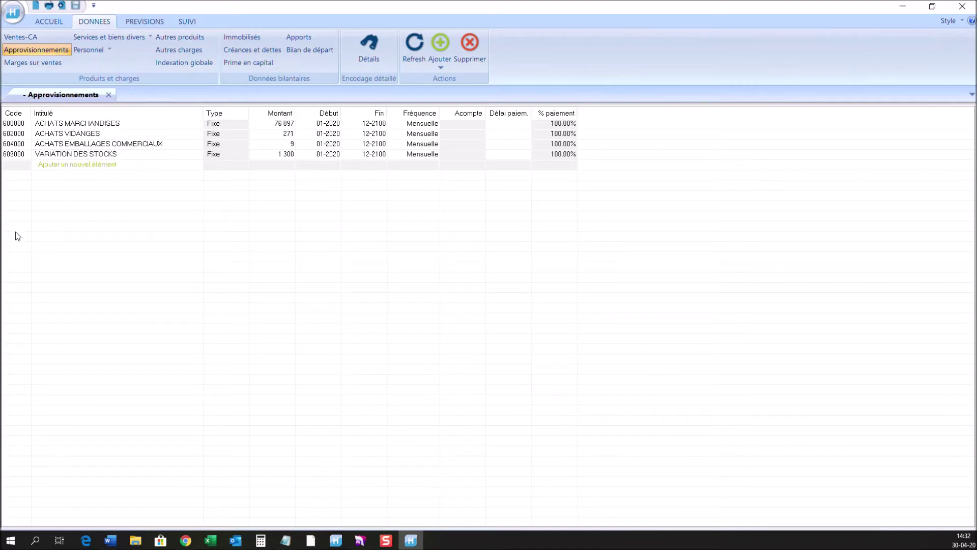
Step: Return to Ventes-CA and show the detailed monthly entry of account 700000 VENTES
{"action": "left_click", "coordinate": [22, 37]}
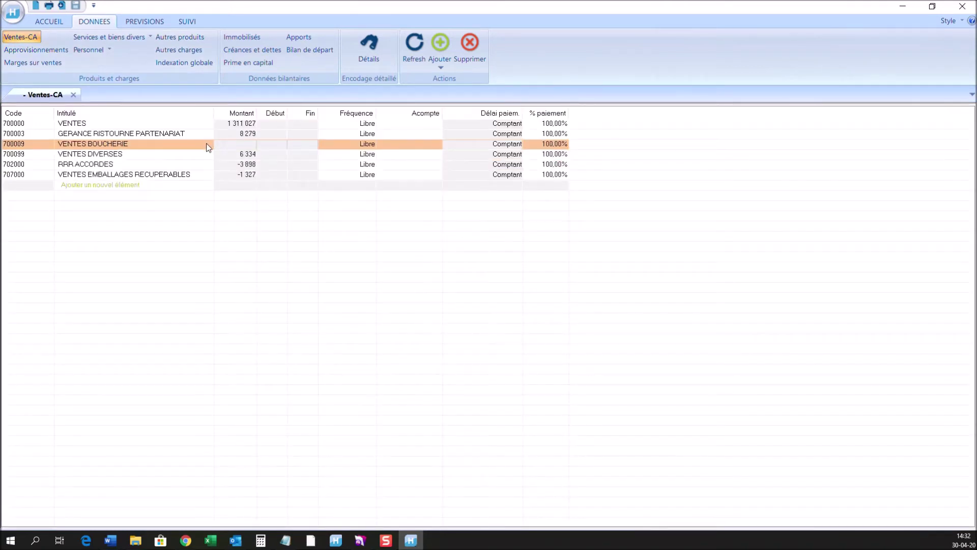
{"action": "mouse_move", "coordinate": [205, 149]}
{"action": "left_click", "coordinate": [377, 48]}
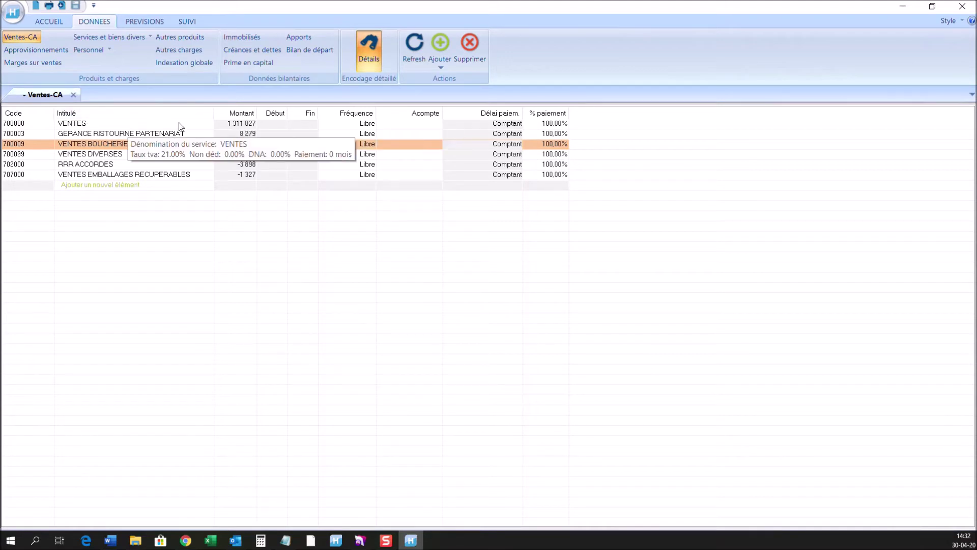
{"action": "left_click", "coordinate": [232, 125]}
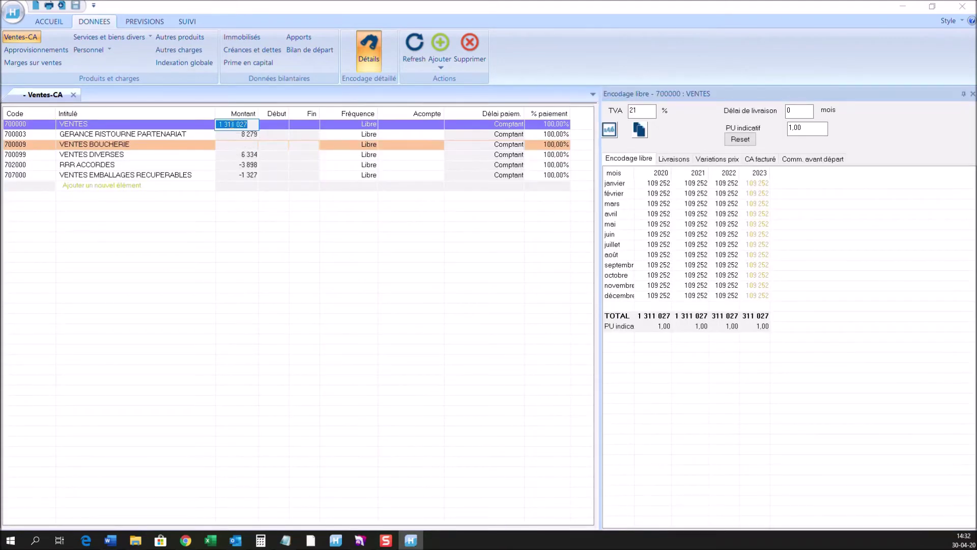
Step: Examine the monthly amounts and TVA rate of VENTES, and the % paiement of GERANCE RISTOURNE PARTENARIAT
{"action": "left_click", "coordinate": [588, 155]}
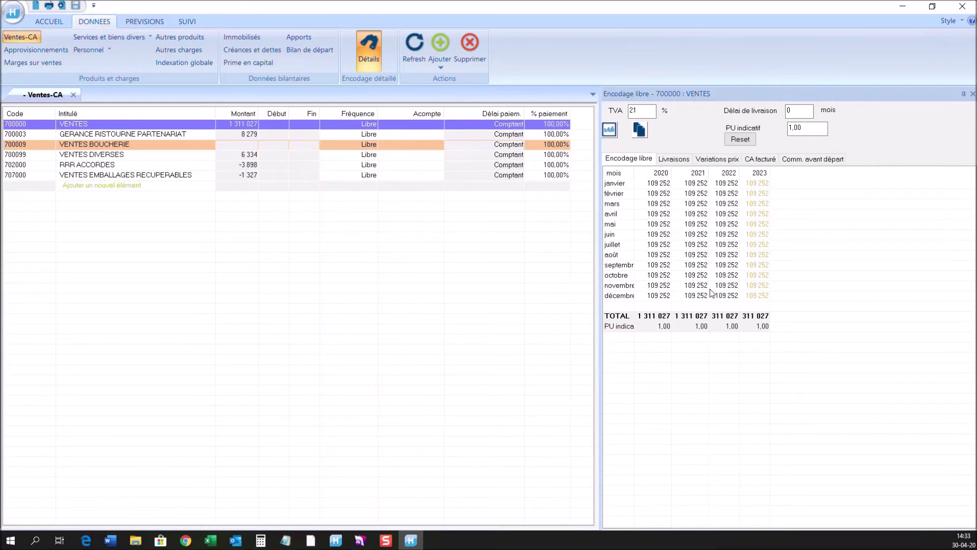
{"action": "left_click", "coordinate": [663, 183]}
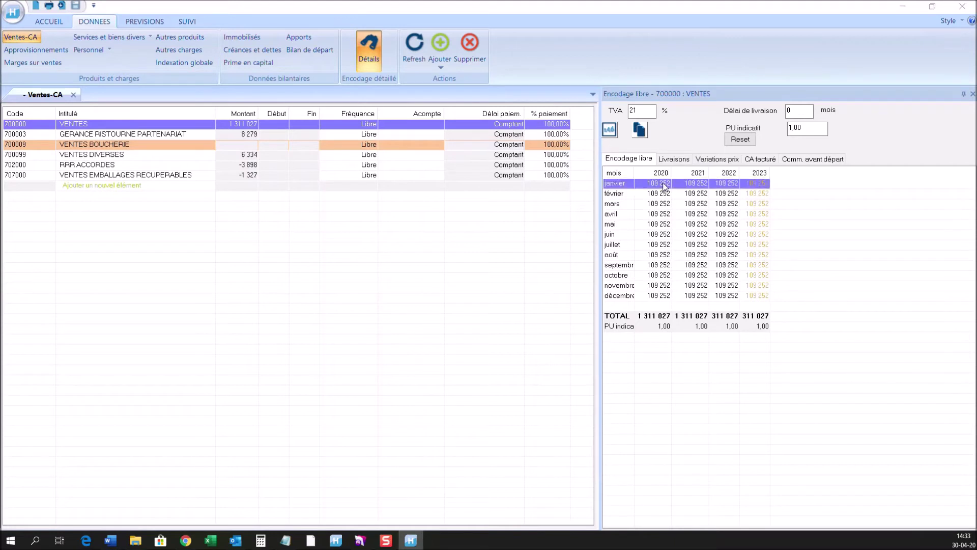
{"action": "left_click", "coordinate": [659, 234]}
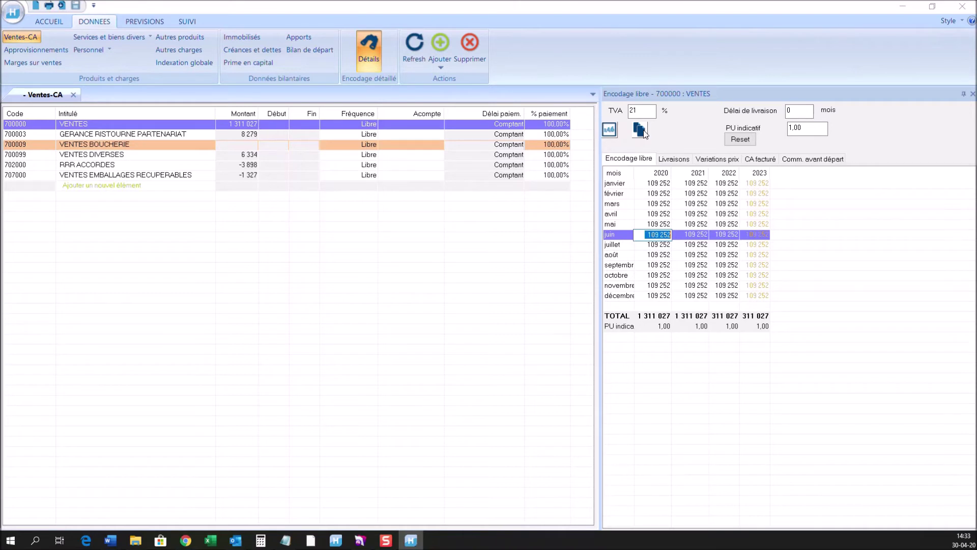
{"action": "left_click", "coordinate": [637, 111]}
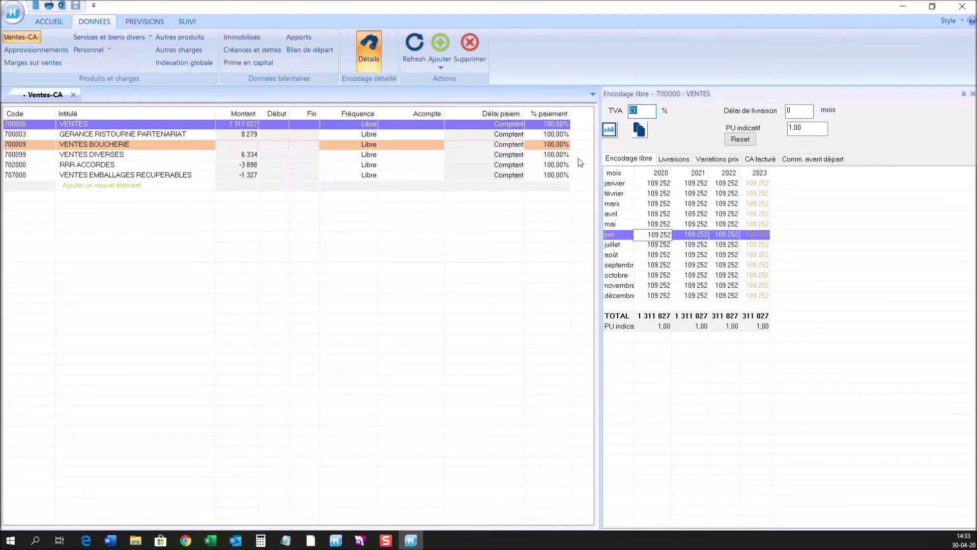
{"action": "left_click", "coordinate": [540, 135]}
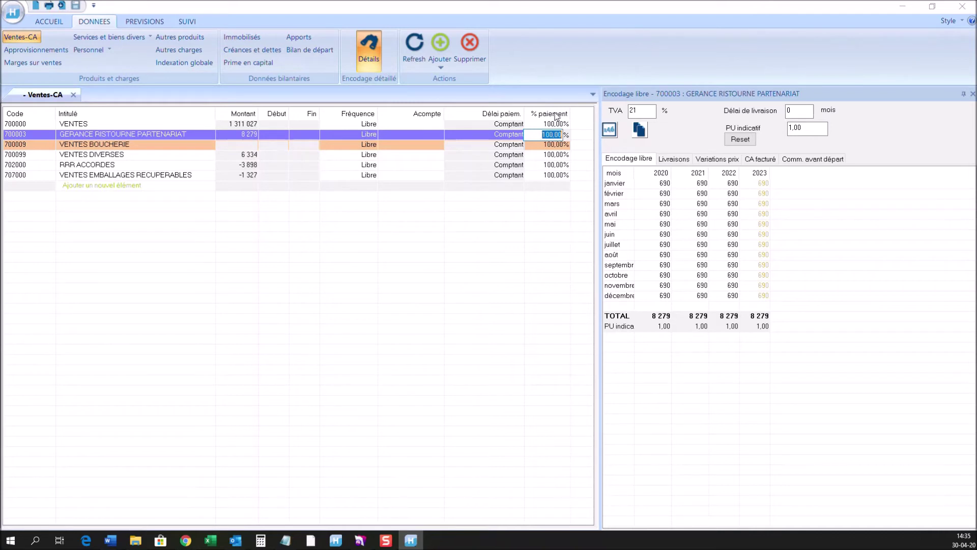
Step: Examine the % paiement of VENTES BOUCHERIE, VENTES DIVERSES and RRR ACCORDES, and the Fréquence of VENTES
{"action": "left_click", "coordinate": [547, 145]}
{"action": "left_click", "coordinate": [546, 155]}
{"action": "left_click", "coordinate": [543, 165]}
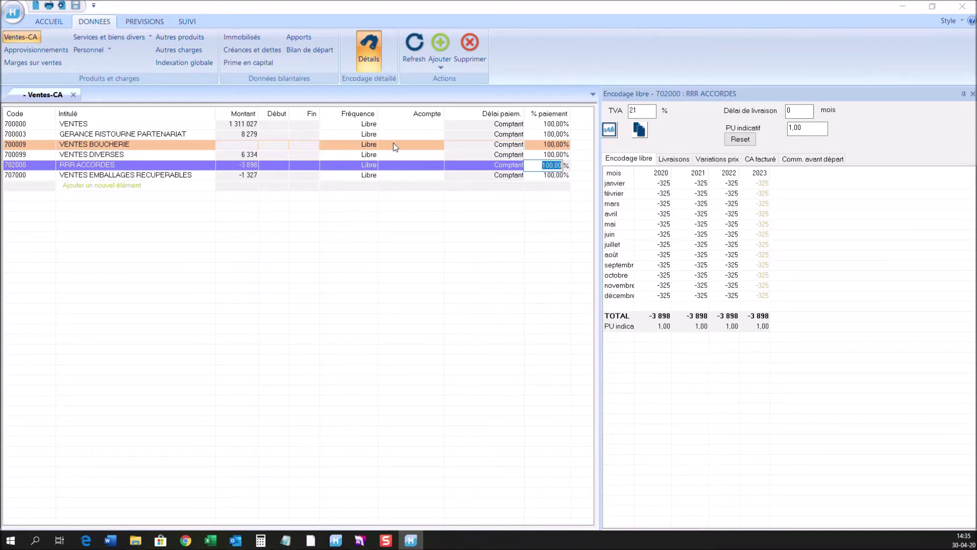
{"action": "left_click", "coordinate": [367, 126]}
{"action": "left_click", "coordinate": [367, 125]}
{"action": "left_click", "coordinate": [367, 125]}
{"action": "left_click", "coordinate": [358, 133]}
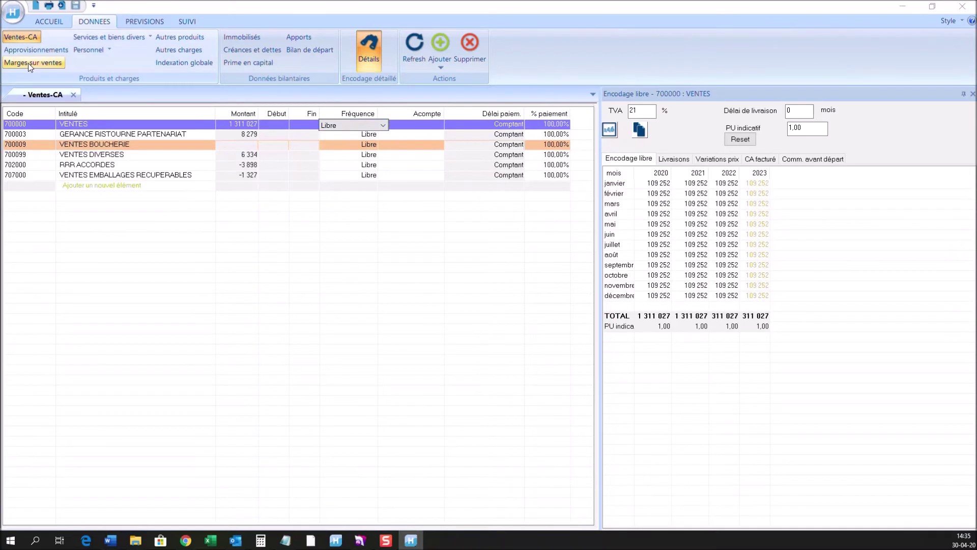
Step: In Services et biens divers, set the payment frequency of 612010 GAZ-CHAUFFAGE to Trimestrielle
{"action": "left_click", "coordinate": [83, 40]}
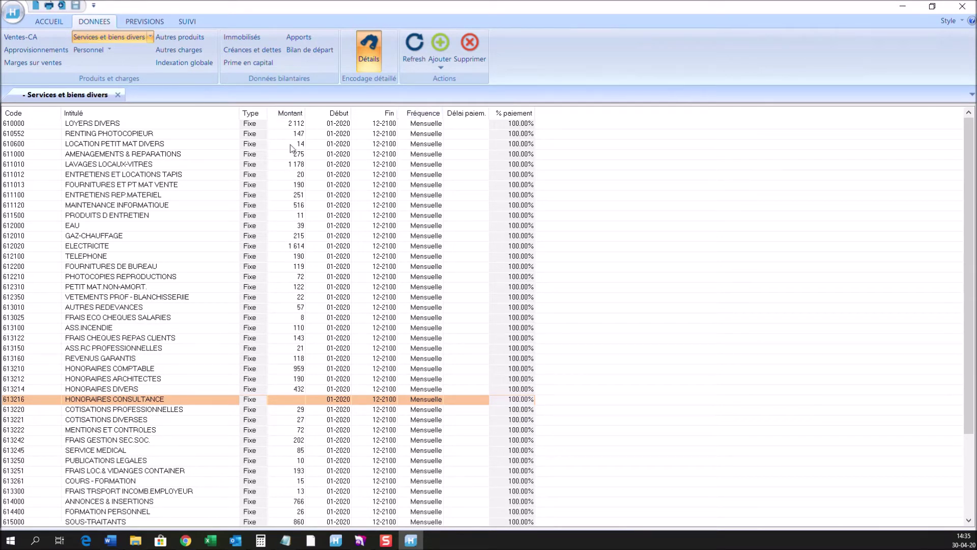
{"action": "mouse_move", "coordinate": [292, 201]}
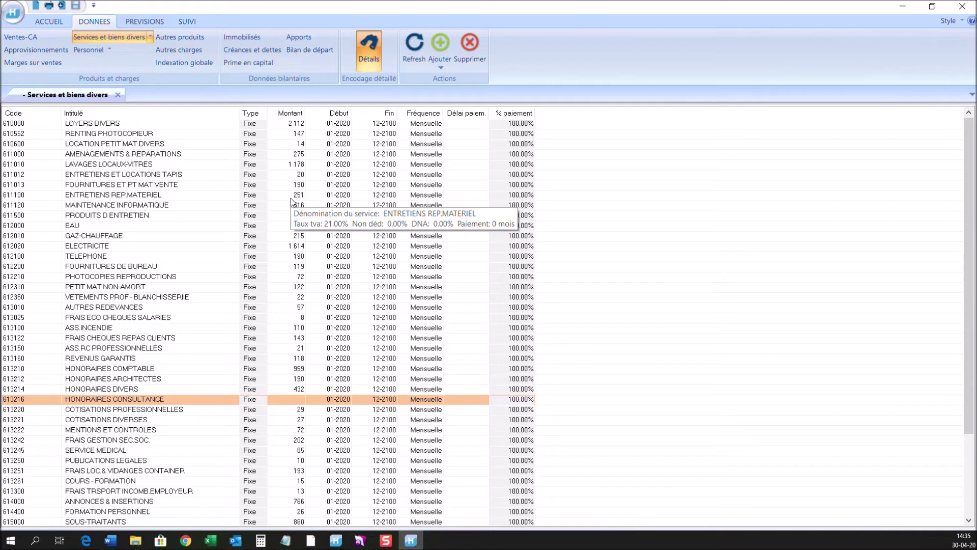
{"action": "mouse_move", "coordinate": [286, 237]}
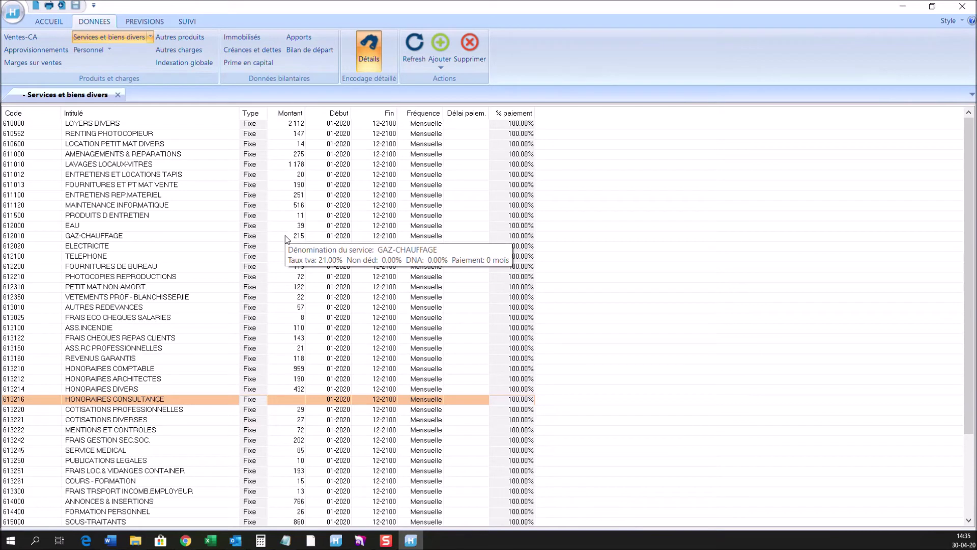
{"action": "mouse_move", "coordinate": [274, 221]}
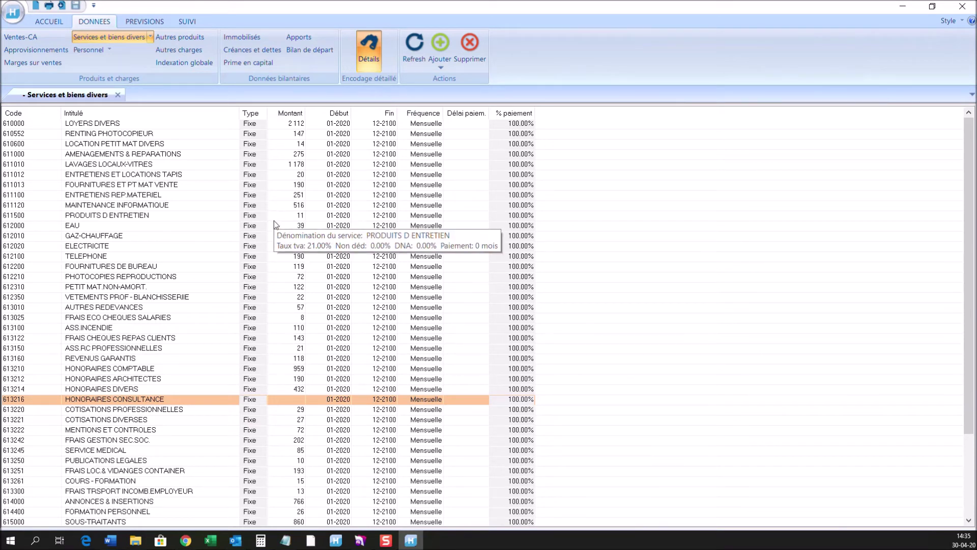
{"action": "mouse_move", "coordinate": [84, 238]}
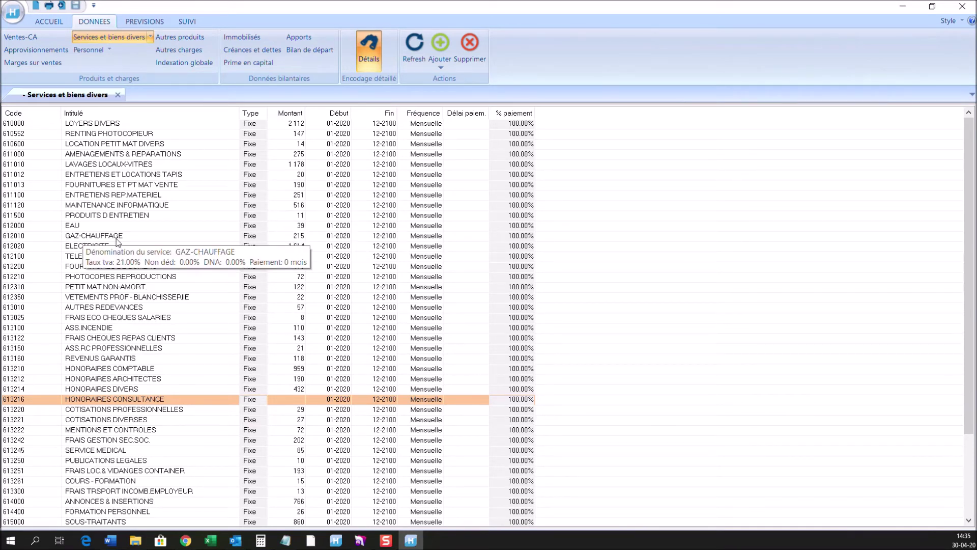
{"action": "left_click", "coordinate": [432, 237]}
{"action": "left_click", "coordinate": [435, 238]}
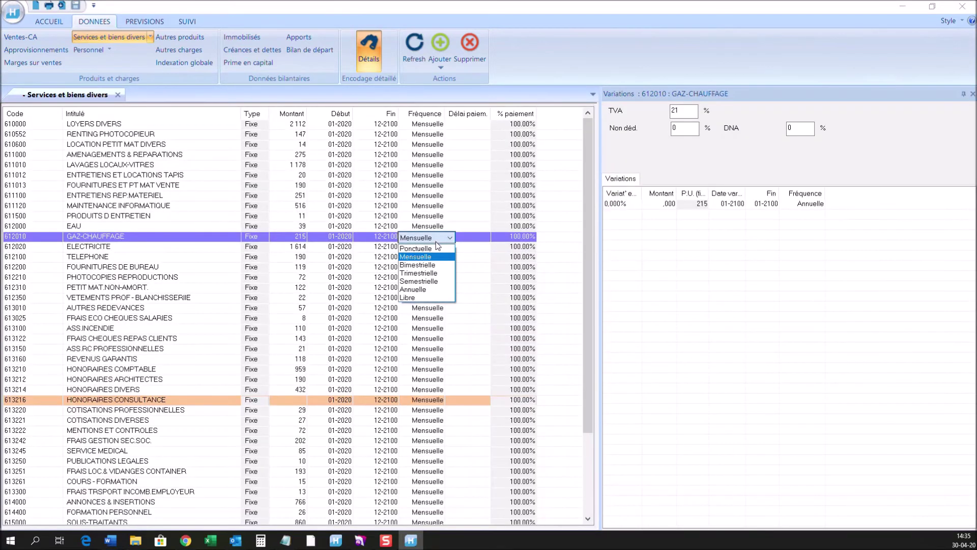
{"action": "left_click", "coordinate": [437, 273]}
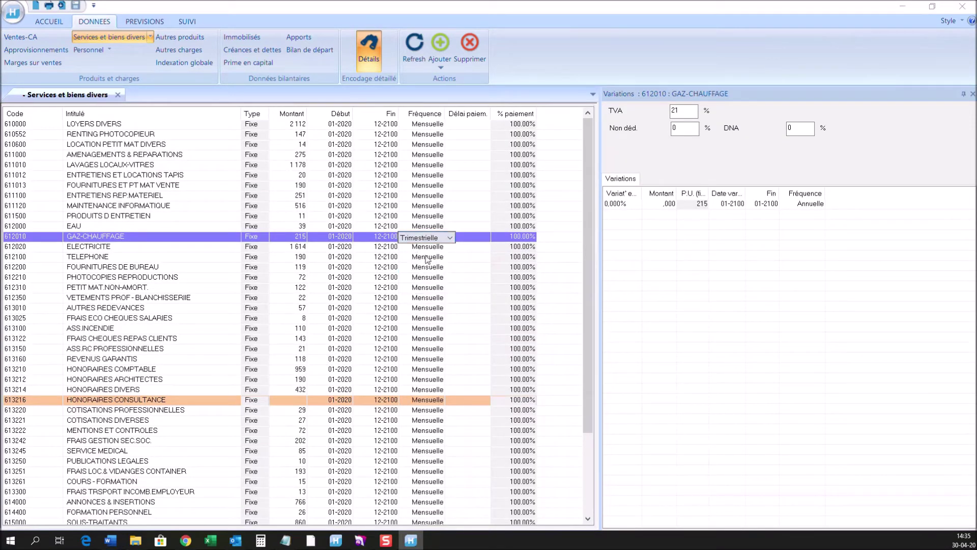
{"action": "left_click", "coordinate": [308, 240]}
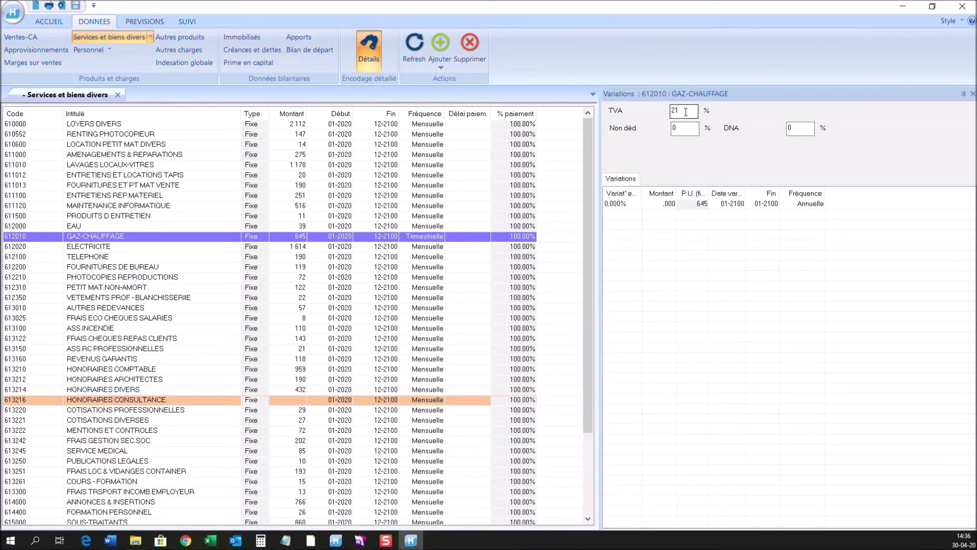
Step: Examine the TVA, Non déd. and DNA percentages of GAZ-CHAUFFAGE and FOURNITURES DE BUREAU
{"action": "left_click", "coordinate": [688, 133]}
{"action": "left_click", "coordinate": [791, 129]}
{"action": "double_click", "coordinate": [792, 128]}
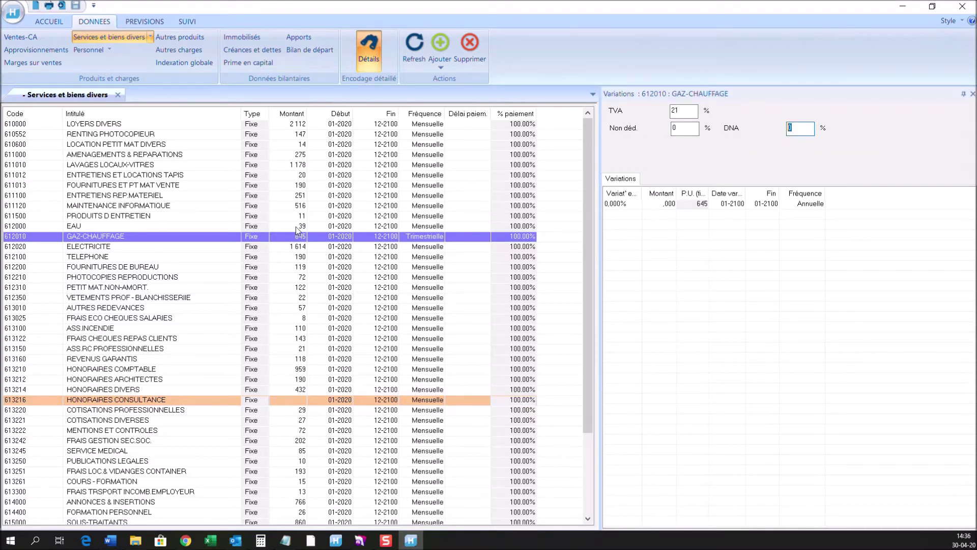
{"action": "left_click", "coordinate": [303, 267]}
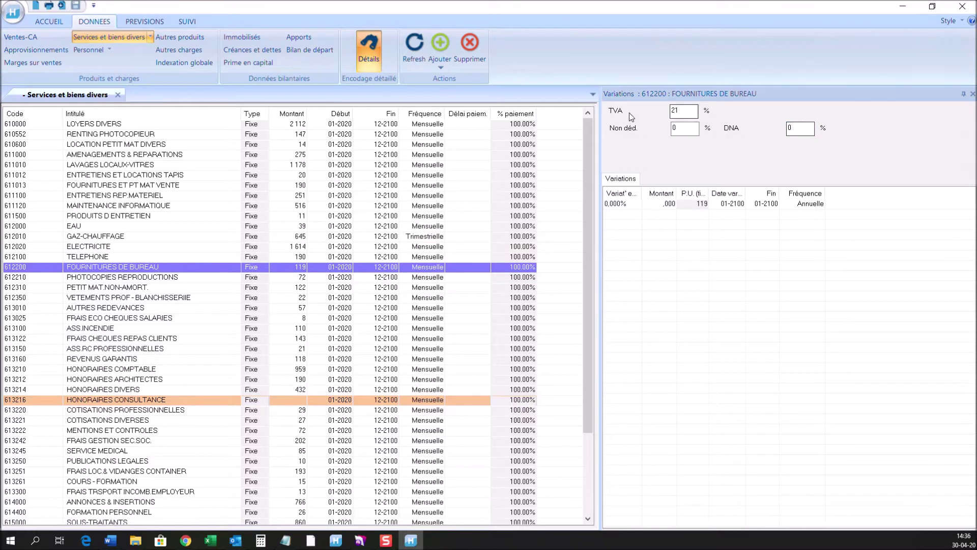
Step: Open the Base imposable table and examine the encodage libre cells of Dépenses non admises for 2020, 2021 and 2022
{"action": "left_click", "coordinate": [46, 25]}
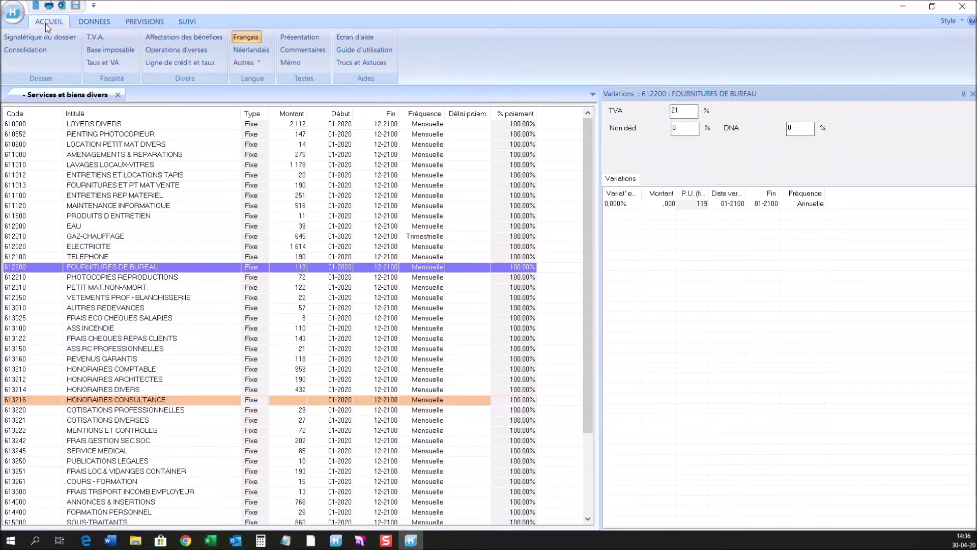
{"action": "left_click", "coordinate": [108, 49]}
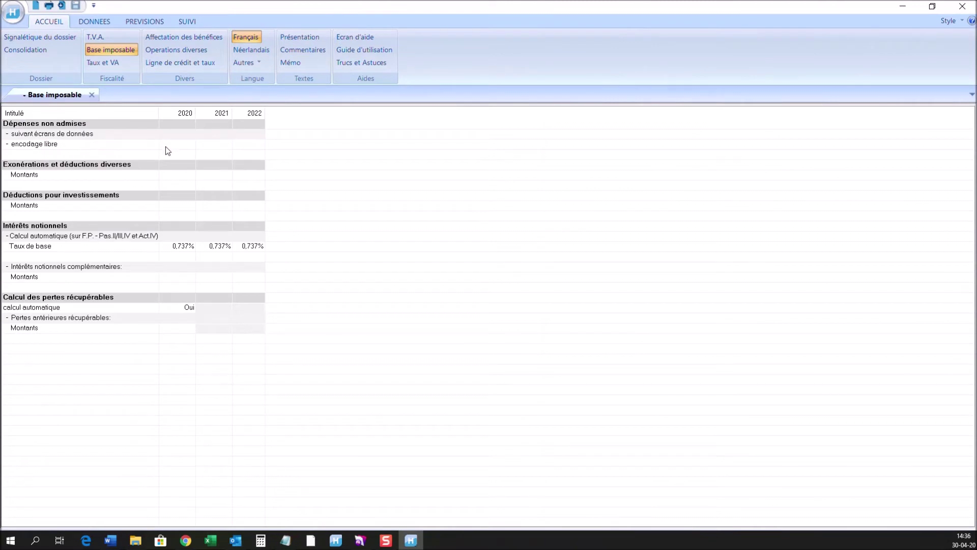
{"action": "left_click", "coordinate": [166, 146]}
{"action": "left_click", "coordinate": [214, 147]}
{"action": "left_click", "coordinate": [252, 146]}
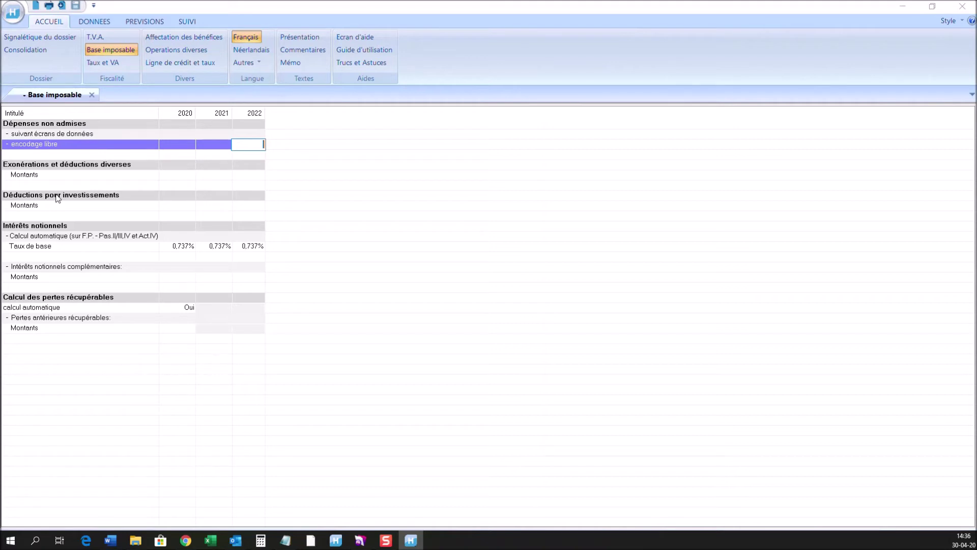
Step: Return to Services et biens divers, and briefly switch to Excel to view ABC donnees Import_First_Balance.csv before coming back to HannaH
{"action": "left_click", "coordinate": [95, 21]}
{"action": "left_click", "coordinate": [93, 40]}
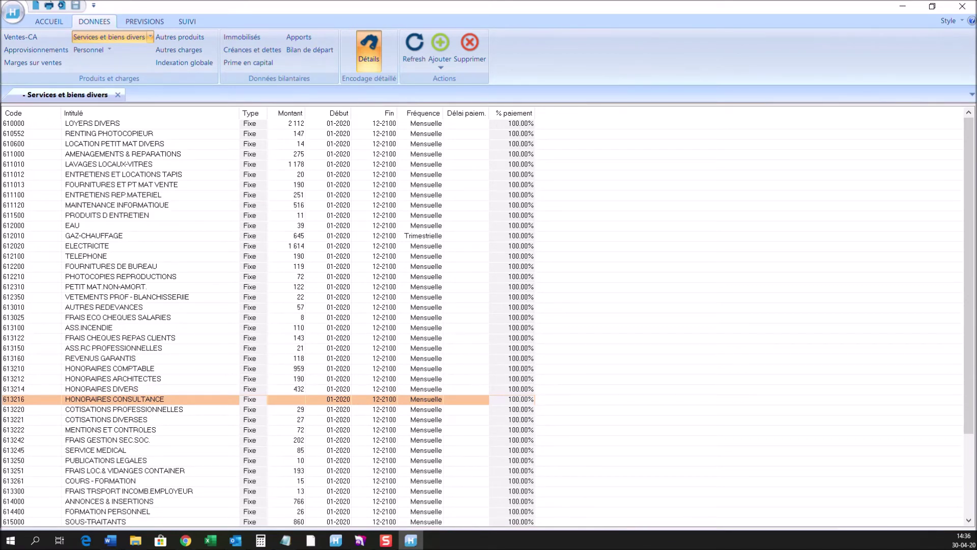
{"action": "left_click", "coordinate": [135, 540]}
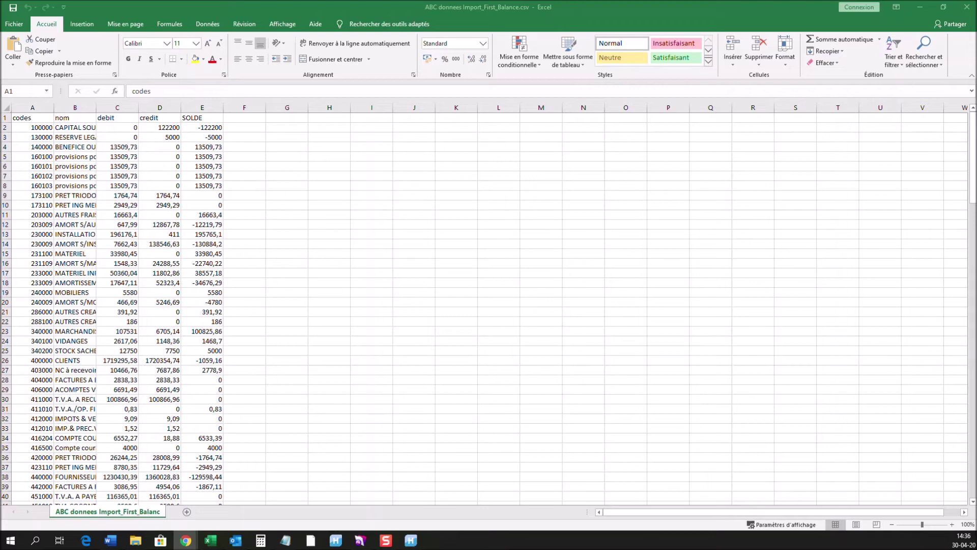
{"action": "left_click", "coordinate": [411, 541]}
Step: Review the types of data that can be imported into the dossier, and close the import window without importing
{"action": "left_click", "coordinate": [14, 13]}
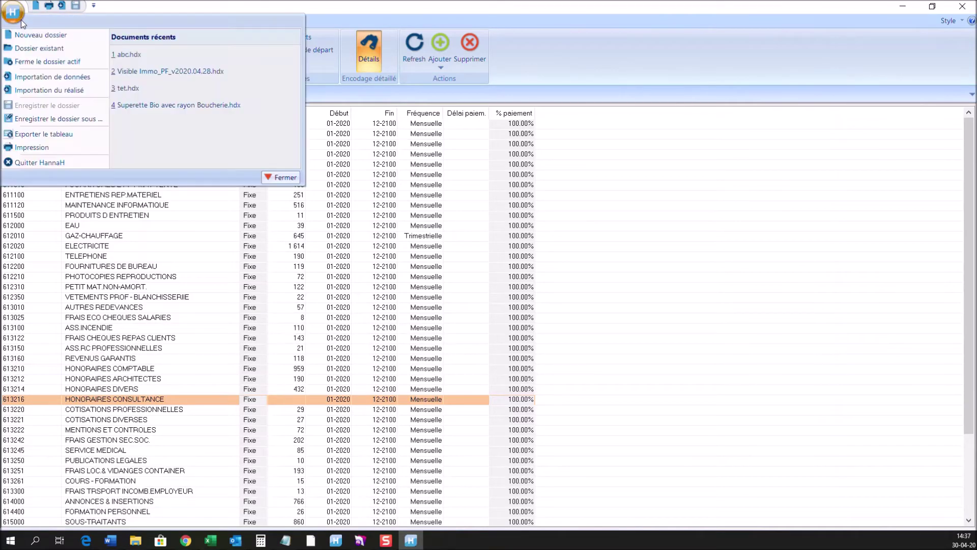
{"action": "left_click", "coordinate": [32, 75]}
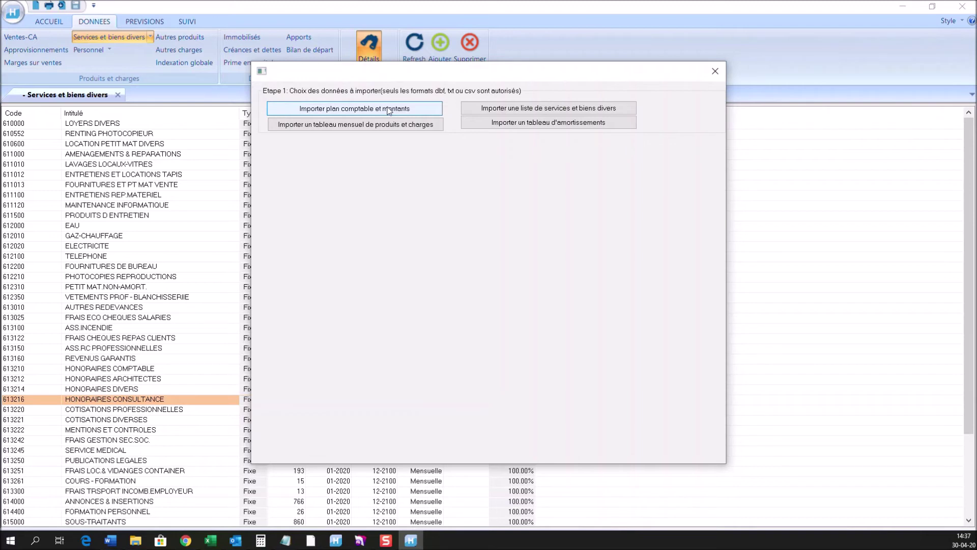
{"action": "left_click", "coordinate": [715, 71]}
{"action": "mouse_move", "coordinate": [299, 230]}
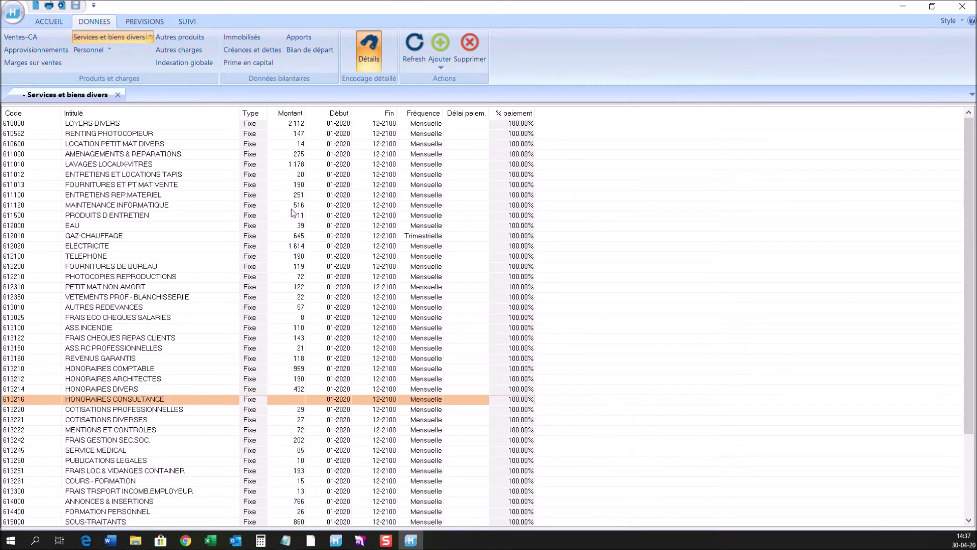
{"action": "mouse_move", "coordinate": [292, 287]}
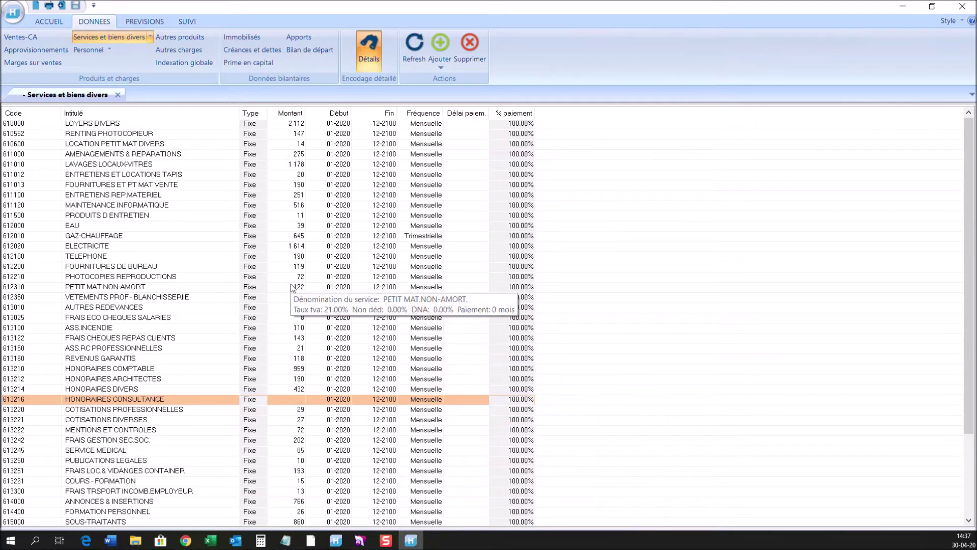
Step: Open the Personnel table and review the categories available for a new entry, such as Cadres, Employés and Ouvriers
{"action": "left_click", "coordinate": [92, 55]}
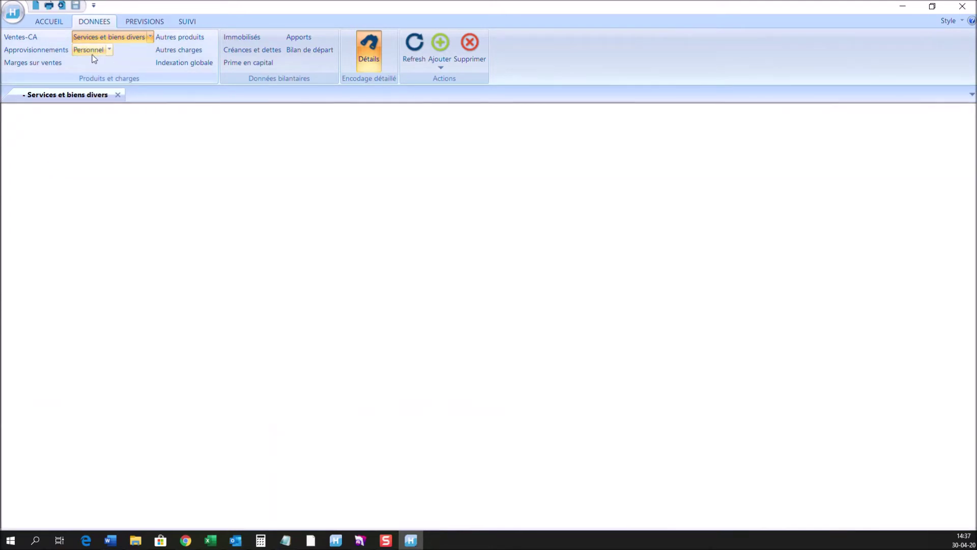
{"action": "mouse_move", "coordinate": [106, 205]}
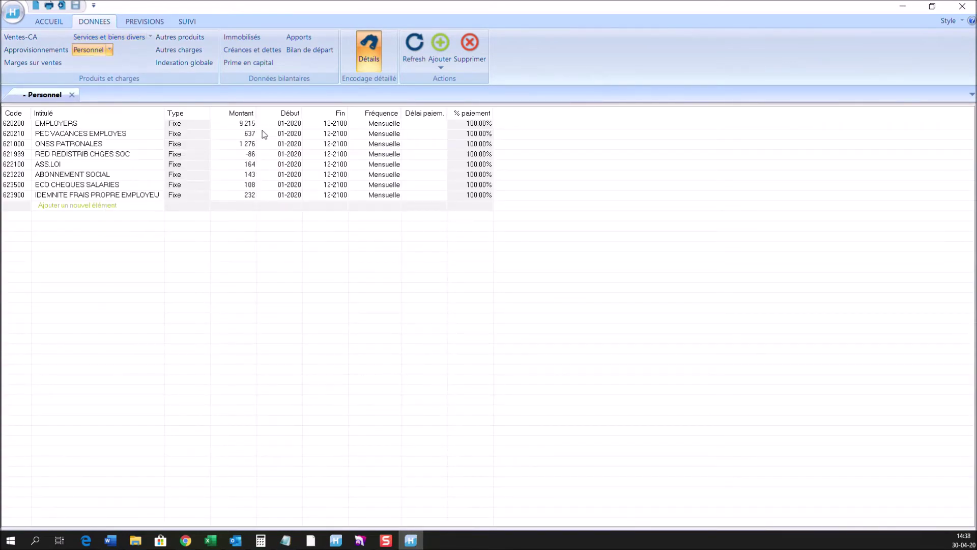
{"action": "left_click", "coordinate": [441, 45]}
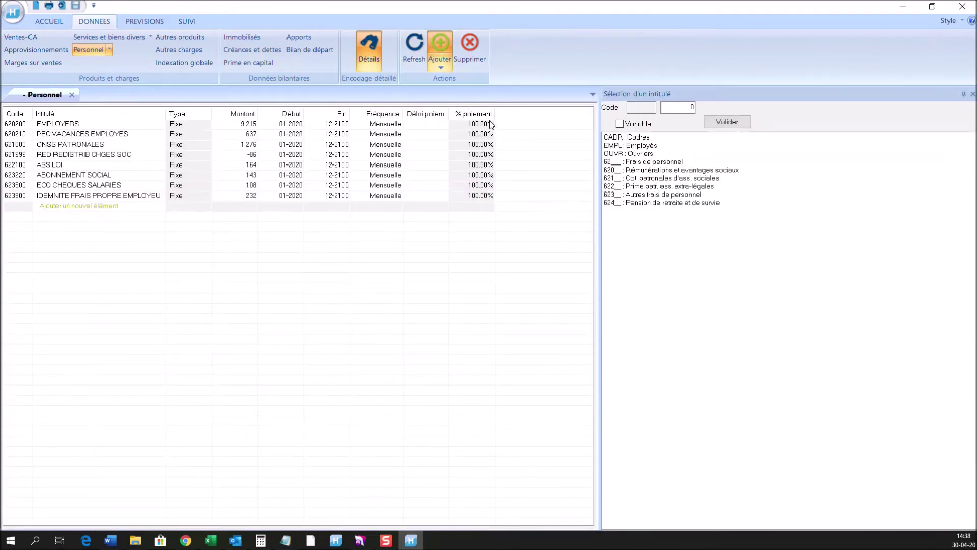
{"action": "left_click", "coordinate": [649, 139]}
{"action": "left_click", "coordinate": [650, 146]}
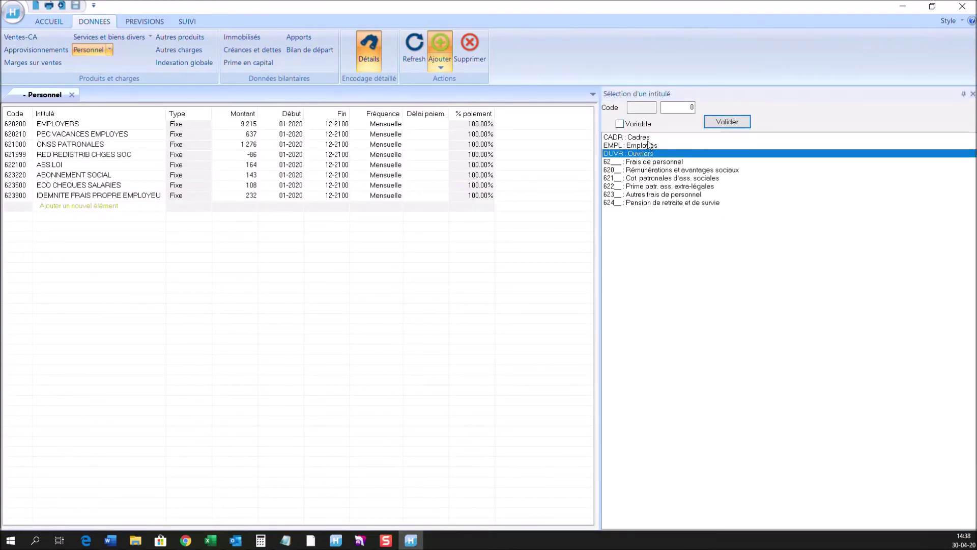
{"action": "left_click", "coordinate": [645, 154]}
{"action": "left_click", "coordinate": [634, 146]}
Step: Examine the imported personnel accounts EMPLOYERS, PEC VACANCES EMPLOYES and ONSS PATRONALES with their detailed variations
{"action": "left_click", "coordinate": [181, 124]}
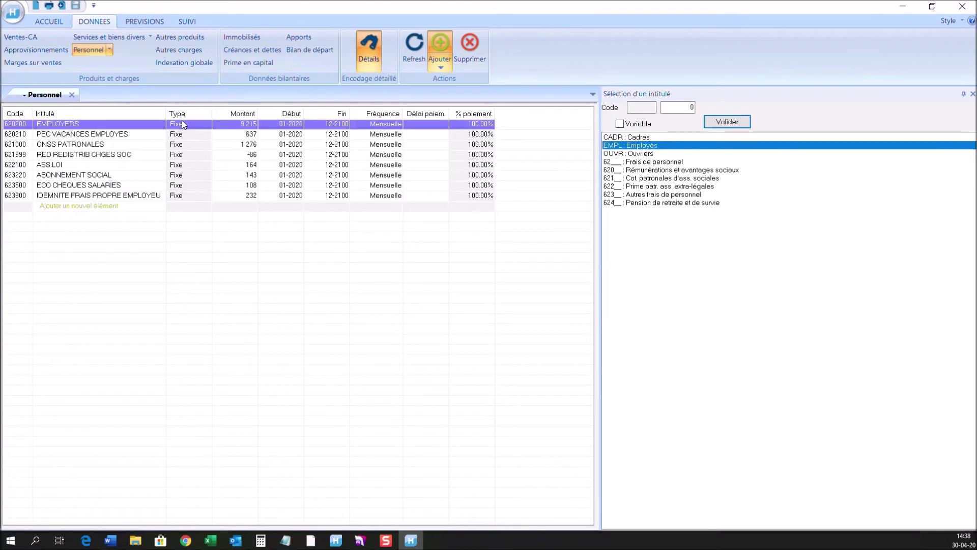
{"action": "left_click", "coordinate": [252, 126]}
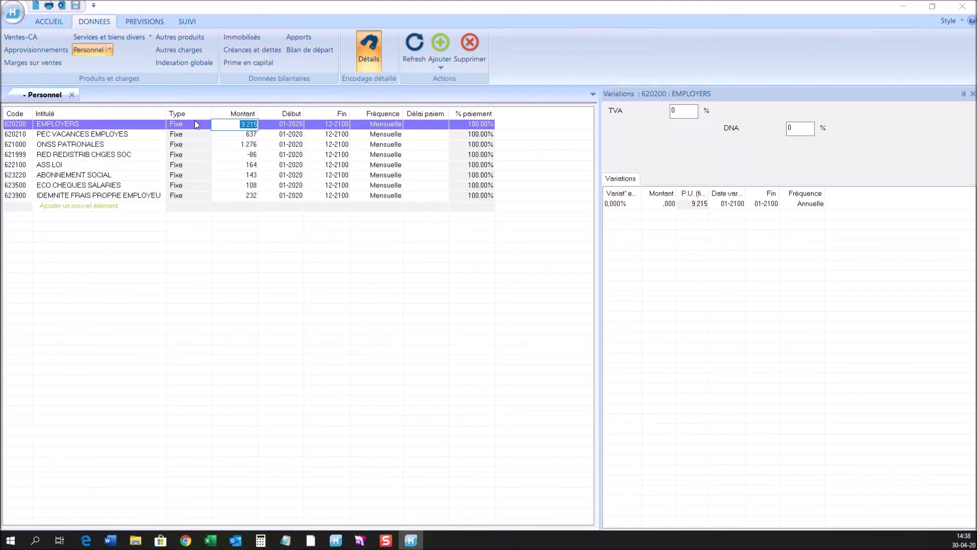
{"action": "left_click", "coordinate": [93, 135]}
{"action": "left_click", "coordinate": [92, 145]}
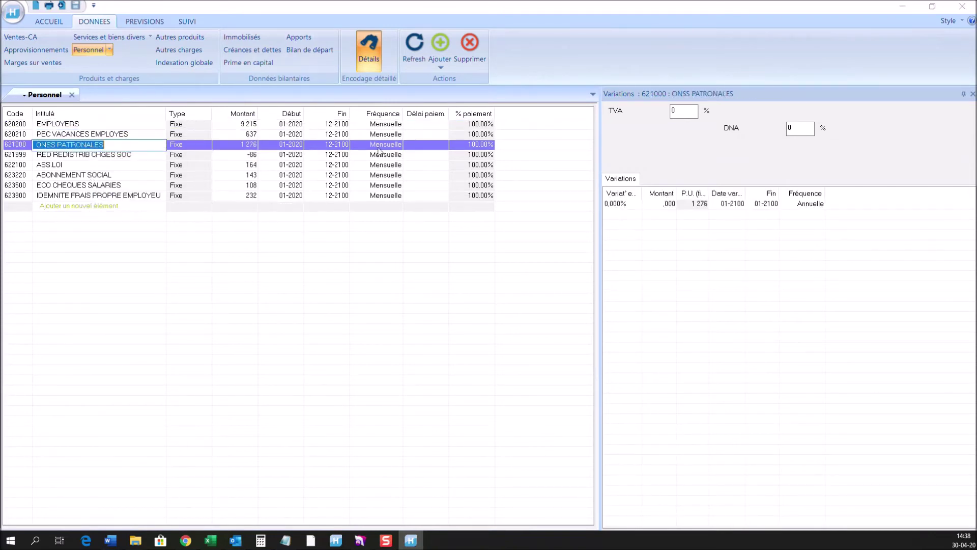
Step: Show the list of new personnel entries again and highlight Employés without adding it
{"action": "left_click", "coordinate": [435, 50]}
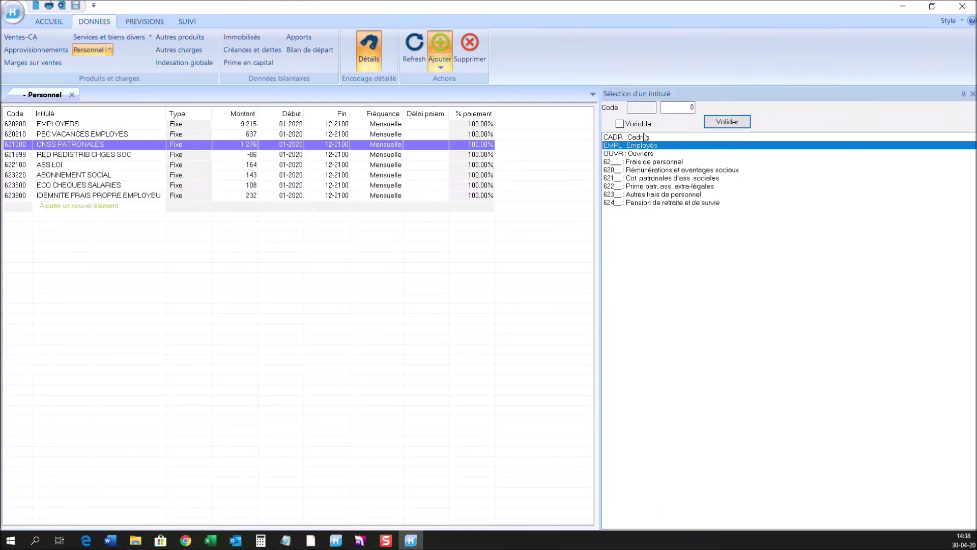
{"action": "left_click", "coordinate": [642, 139]}
{"action": "left_click", "coordinate": [640, 146]}
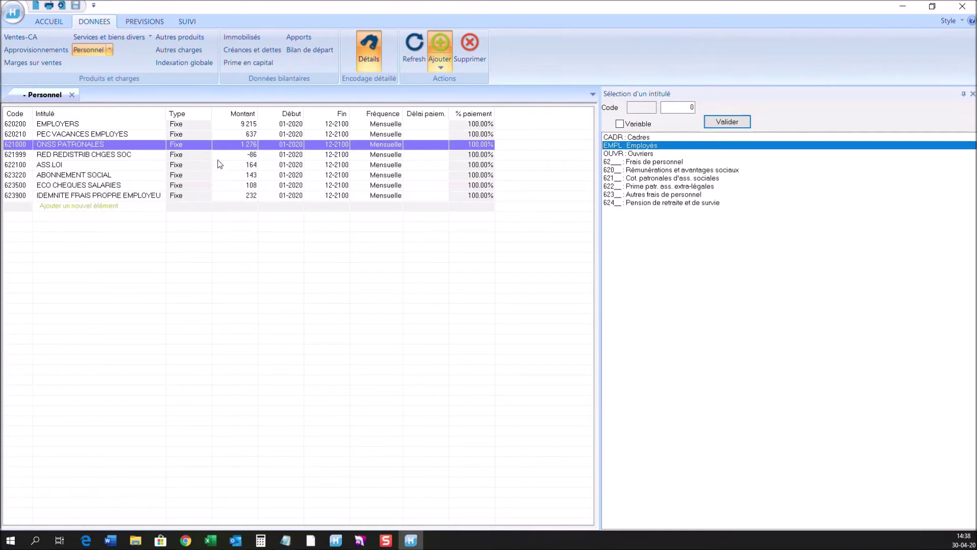
{"action": "mouse_move", "coordinate": [52, 158]}
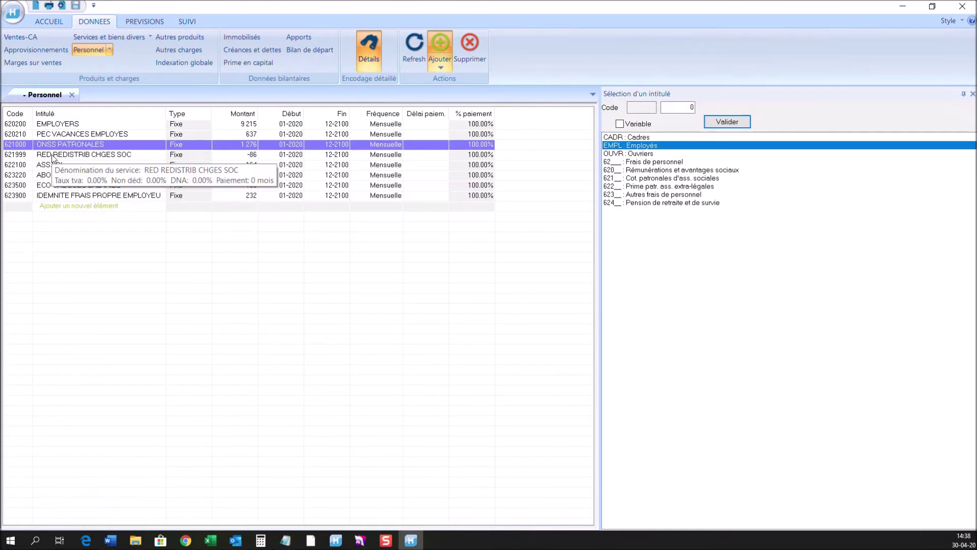
Step: Open the Approvisionnements table and review the headings available for adding a new supply entry
{"action": "left_click", "coordinate": [29, 49]}
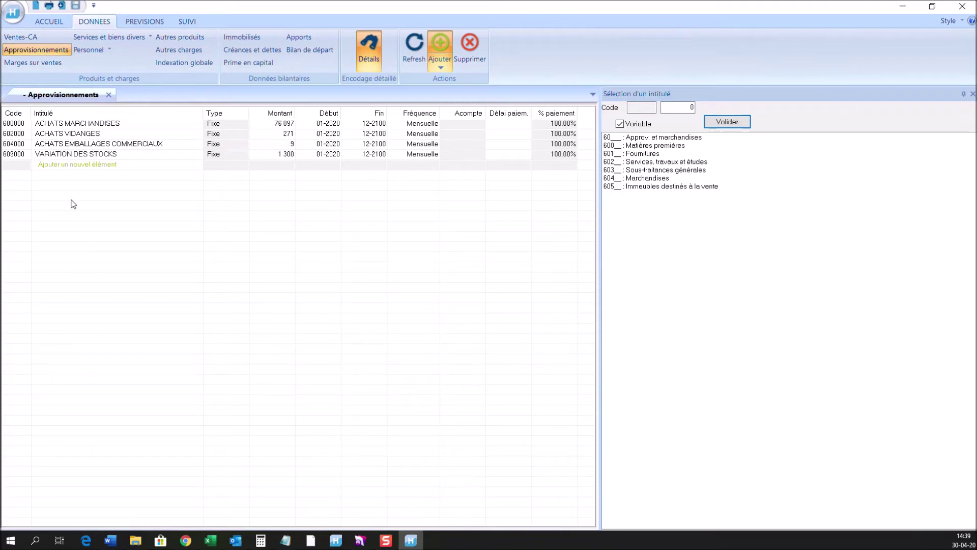
{"action": "left_click", "coordinate": [15, 36]}
{"action": "left_click", "coordinate": [18, 49]}
{"action": "left_click", "coordinate": [973, 94]}
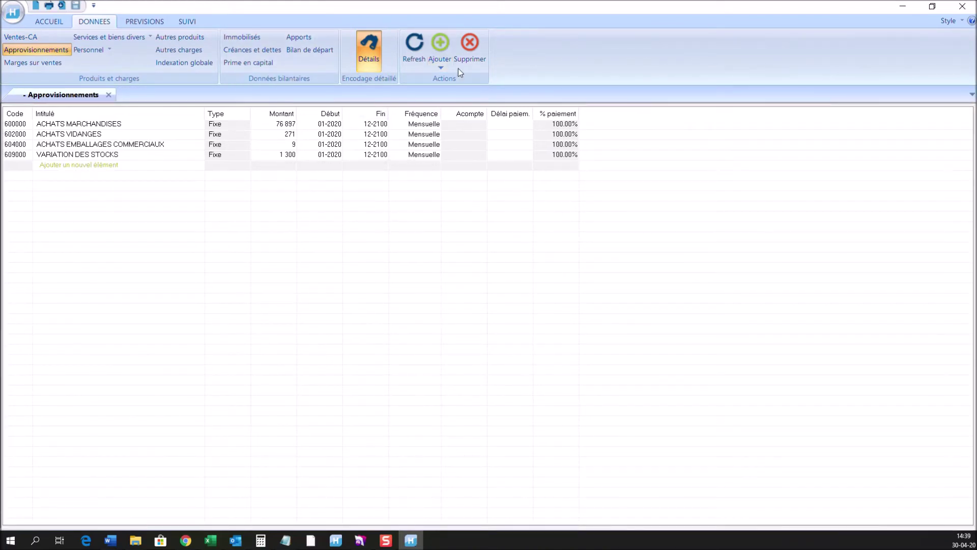
{"action": "left_click", "coordinate": [448, 42]}
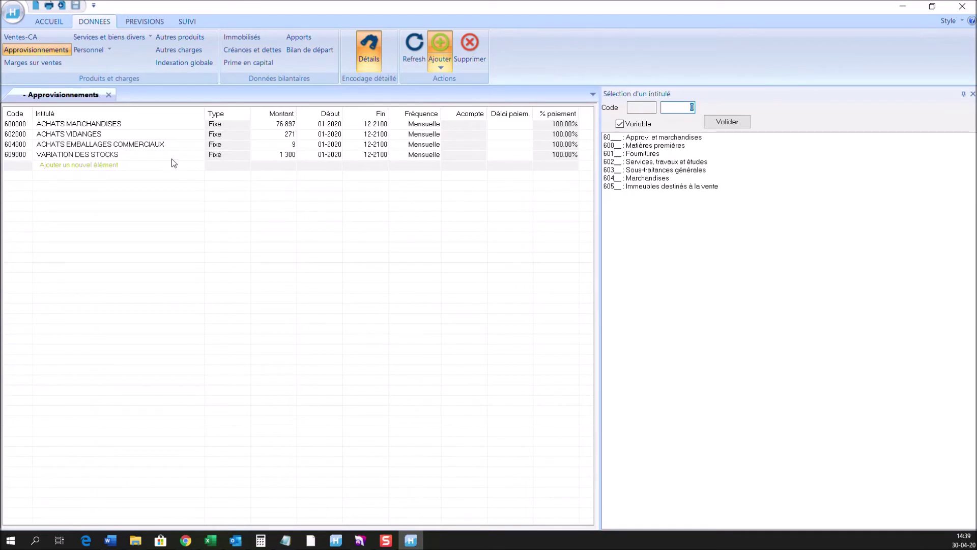
Step: Start a data import of the chart of accounts and amounts, try to load the balance CSV, and return from its Excel view to HannaH
{"action": "left_click", "coordinate": [13, 13]}
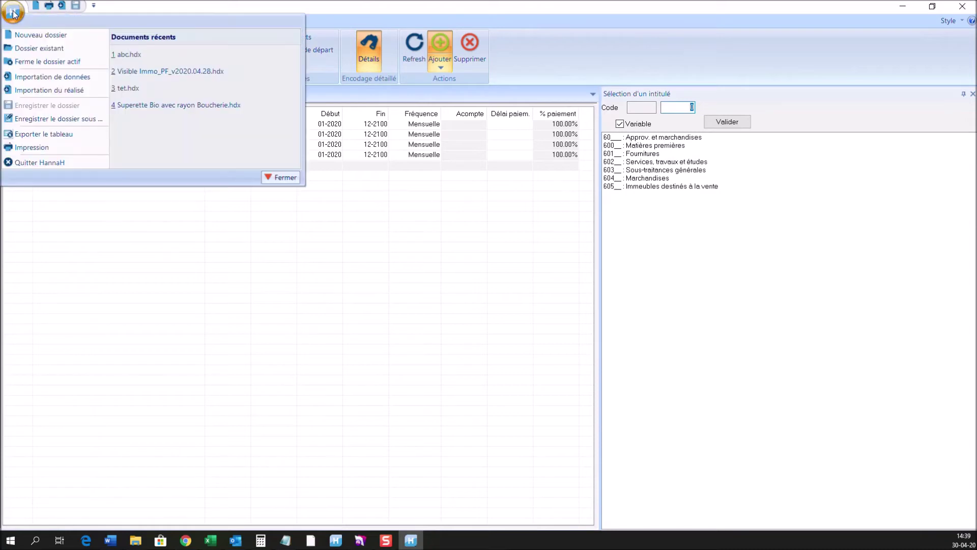
{"action": "left_click", "coordinate": [23, 78]}
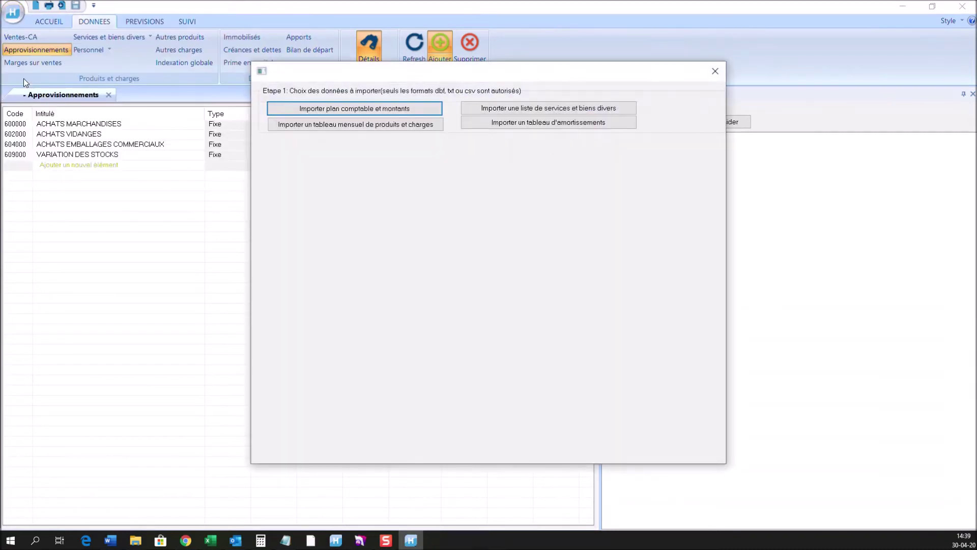
{"action": "left_click", "coordinate": [369, 111]}
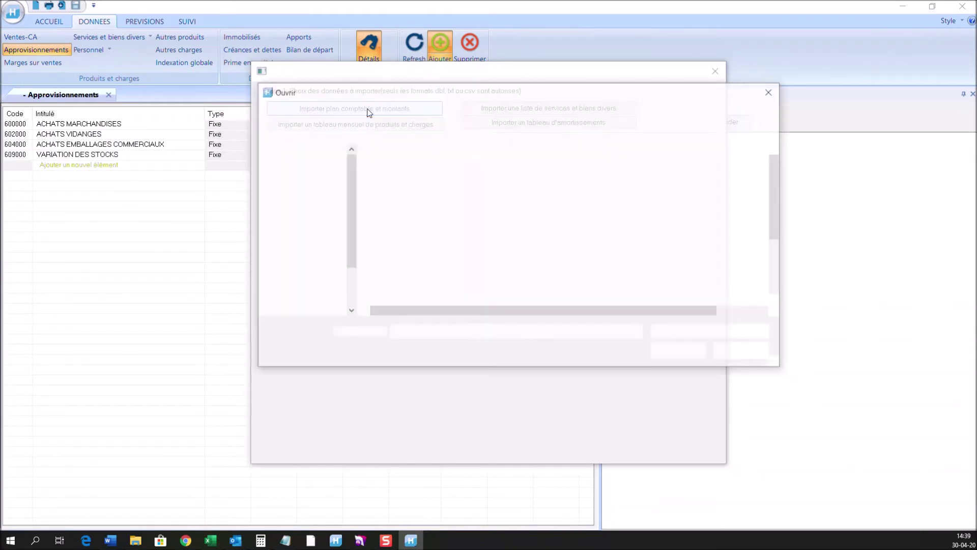
{"action": "double_click", "coordinate": [391, 229]}
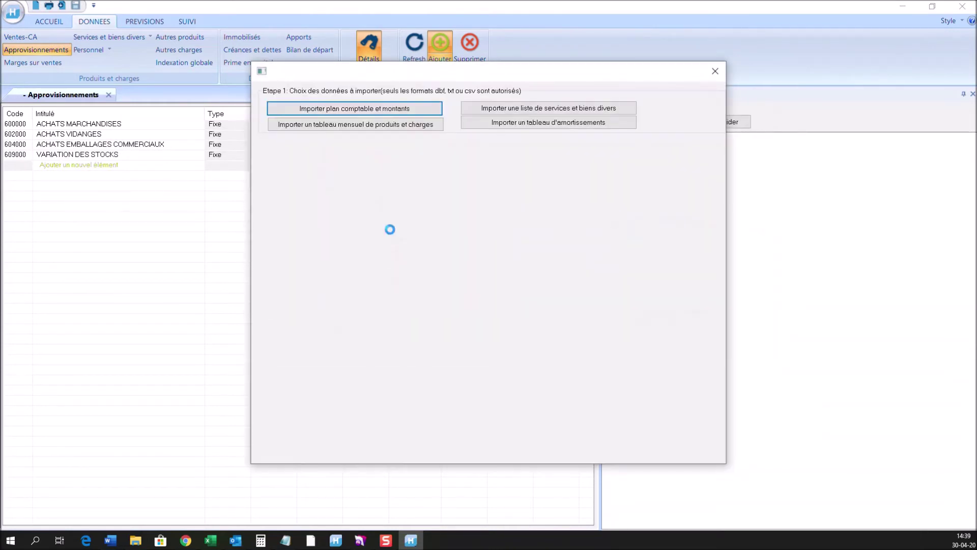
{"action": "left_click", "coordinate": [583, 305]}
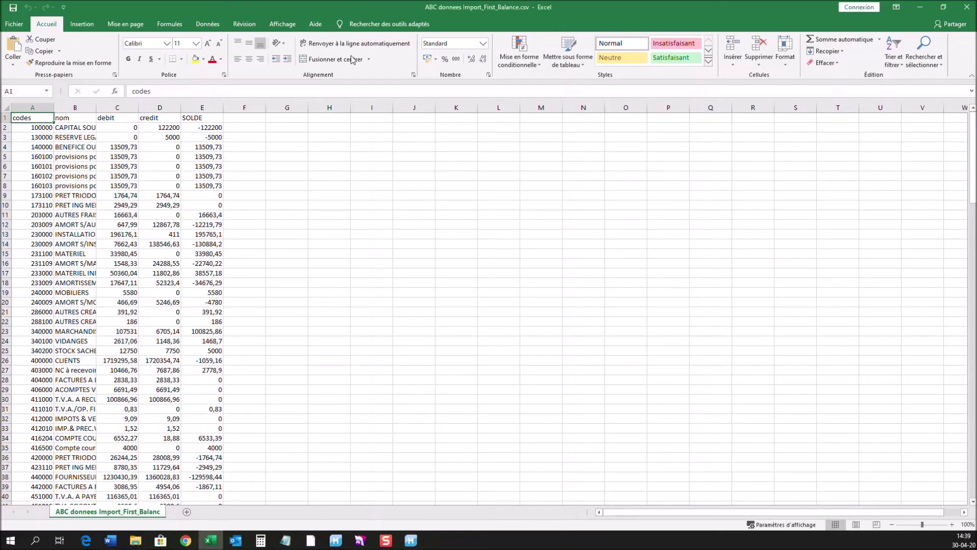
{"action": "key", "text": "alt+Tab"}
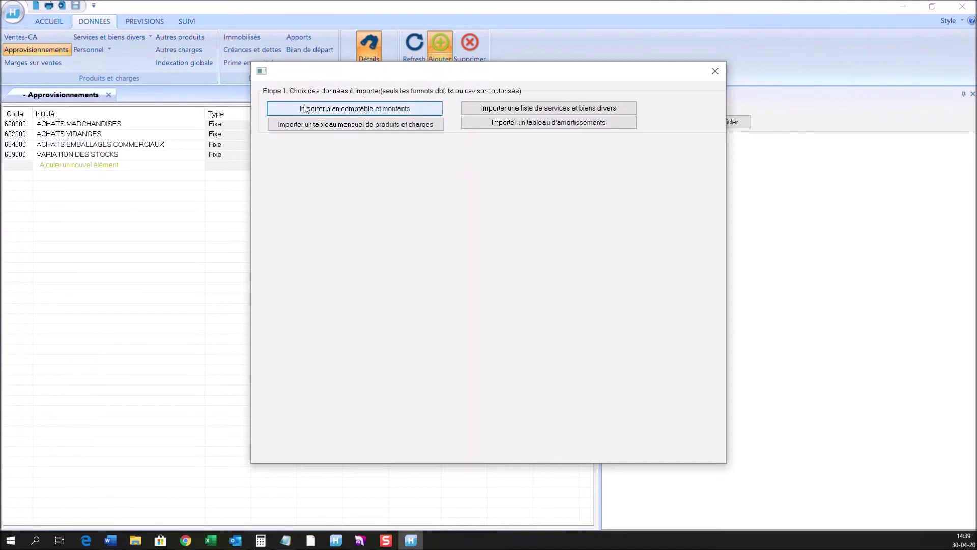
Step: Load ABC donnees Import_First_Balance.csv for the chart of accounts and amounts, mark it as having a title line, and analyse it
{"action": "left_click", "coordinate": [307, 121]}
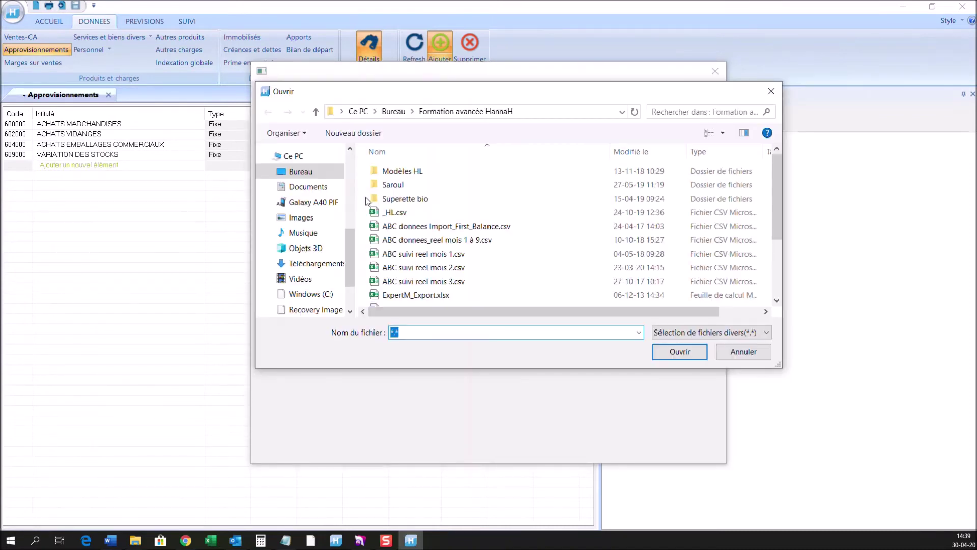
{"action": "double_click", "coordinate": [407, 226]}
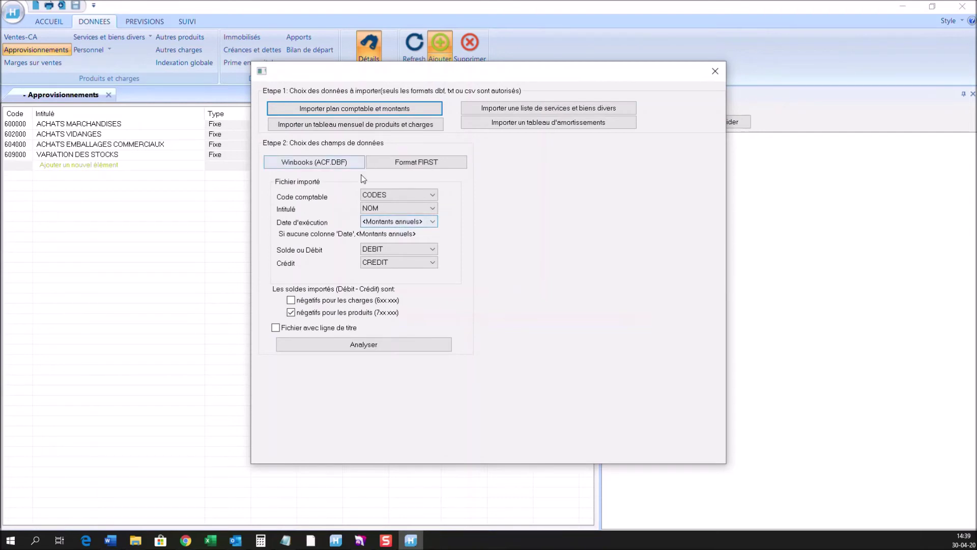
{"action": "left_click", "coordinate": [334, 329]}
{"action": "left_click", "coordinate": [332, 341]}
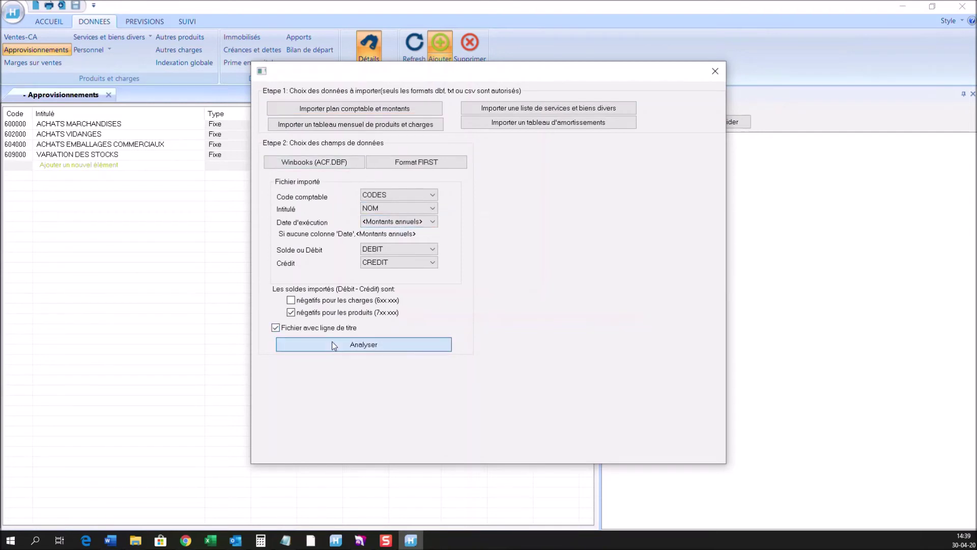
Step: Find the purchase accounts among the analysed codes and select 600000 ACHATS MARCHANDISES
{"action": "scroll", "coordinate": [541, 260], "scroll_direction": "down", "scroll_amount": 10}
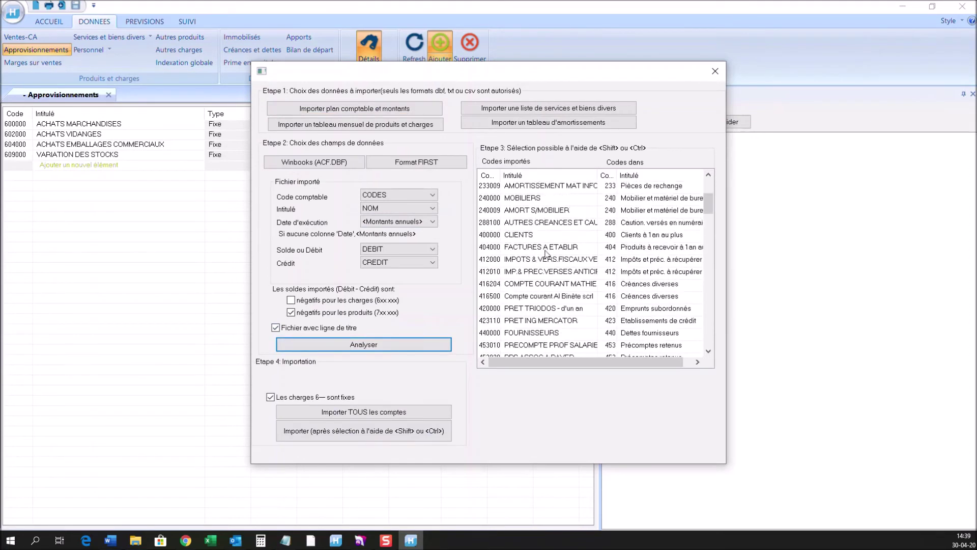
{"action": "scroll", "coordinate": [541, 259], "scroll_direction": "up", "scroll_amount": 2}
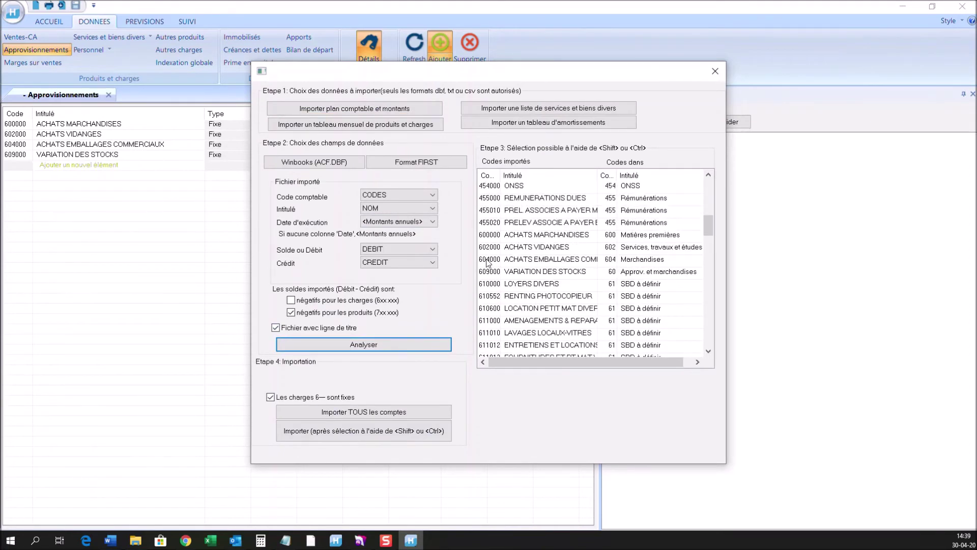
{"action": "left_click", "coordinate": [491, 239]}
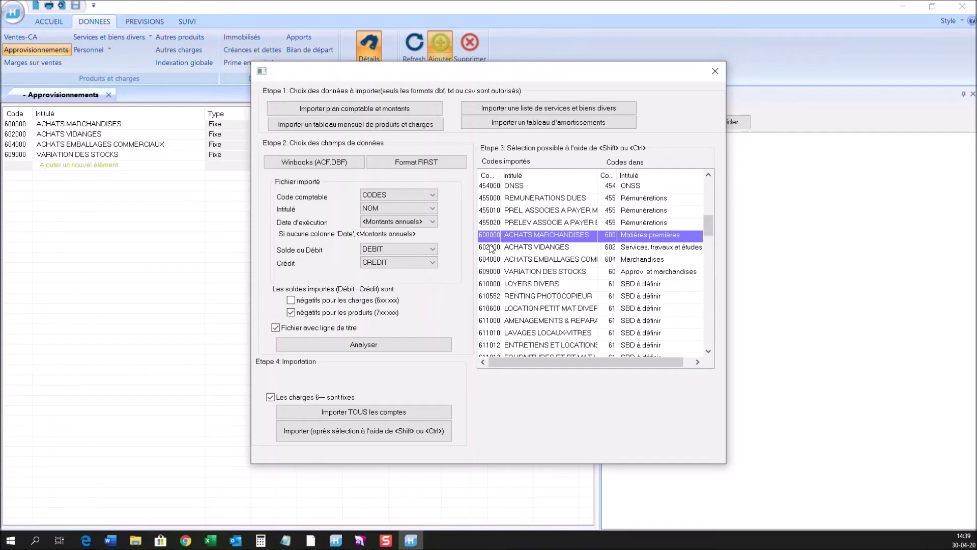
Step: Import the selected accounts 600000 to 609000 with the fixed-charges option off, so they come in as variable charges, and close the import window
{"action": "left_click_drag", "start_coordinate": [491, 250], "coordinate": [474, 288]}
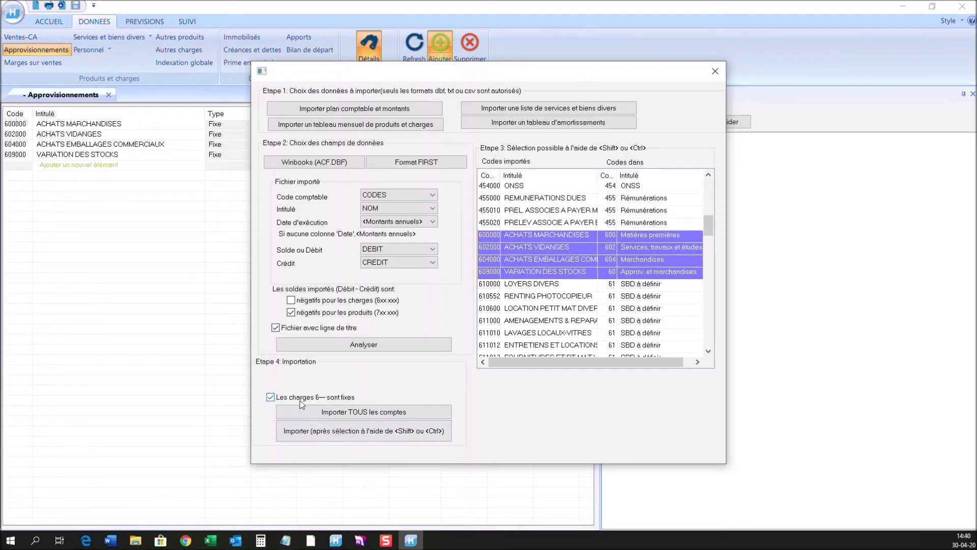
{"action": "left_click", "coordinate": [271, 398]}
{"action": "left_click", "coordinate": [271, 397]}
{"action": "left_click", "coordinate": [310, 435]}
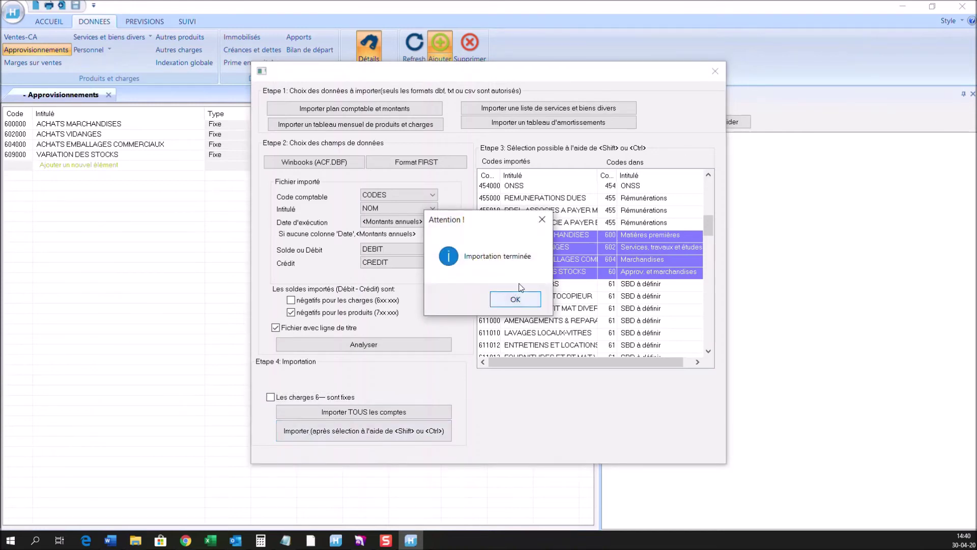
{"action": "left_click", "coordinate": [515, 299]}
{"action": "left_click", "coordinate": [715, 71]}
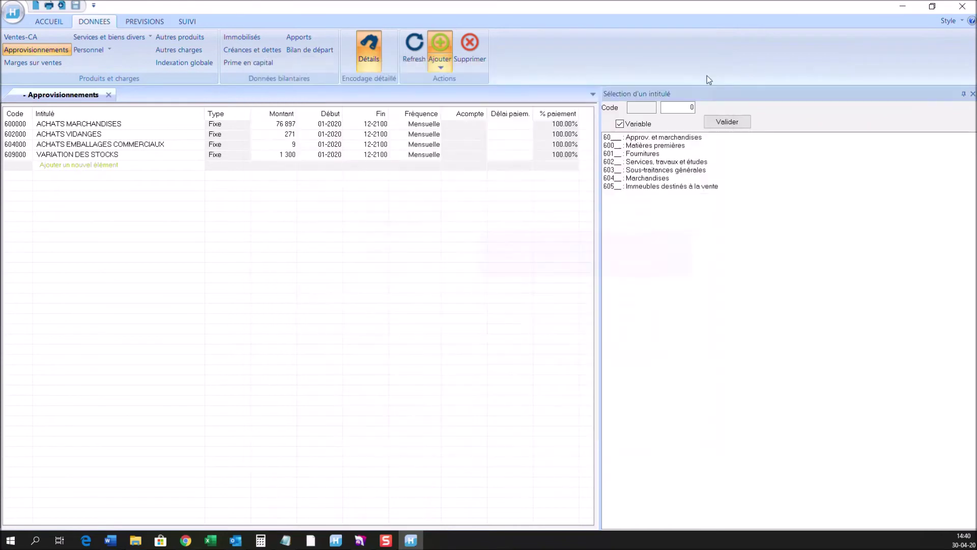
Step: Reload the Approvisionnements list and examine the details of the variable and fixed ACHATS MARCHANDISES lines
{"action": "left_click", "coordinate": [44, 49]}
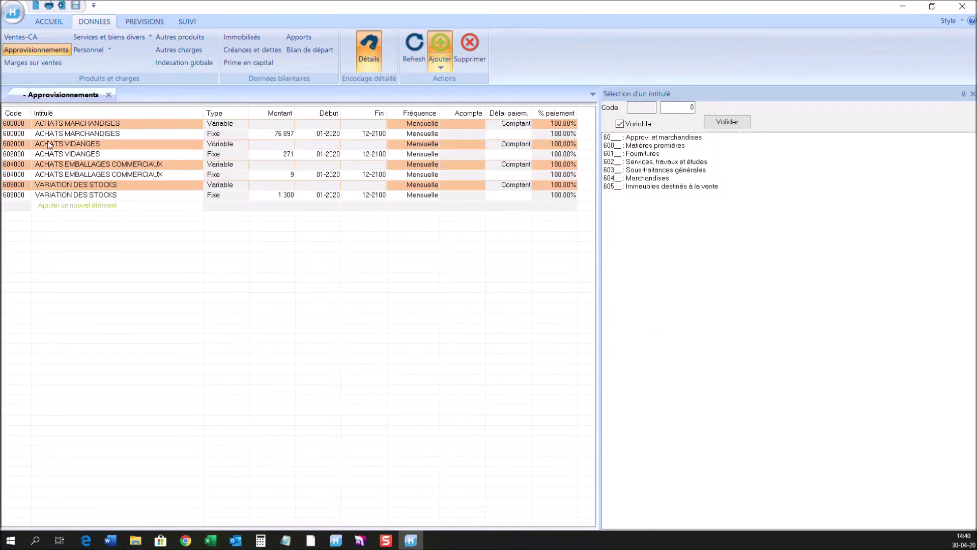
{"action": "left_click", "coordinate": [281, 133]}
{"action": "left_click", "coordinate": [281, 134]}
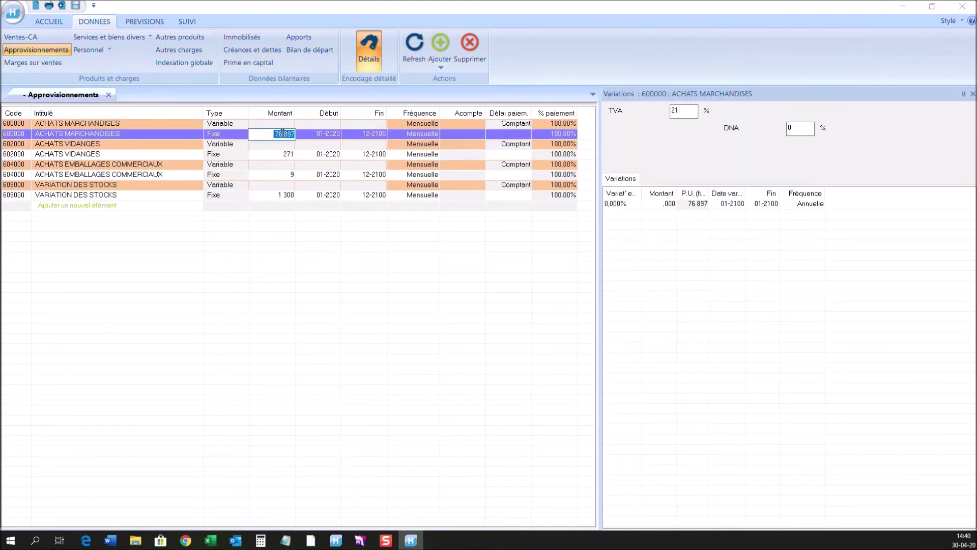
{"action": "left_click", "coordinate": [276, 124]}
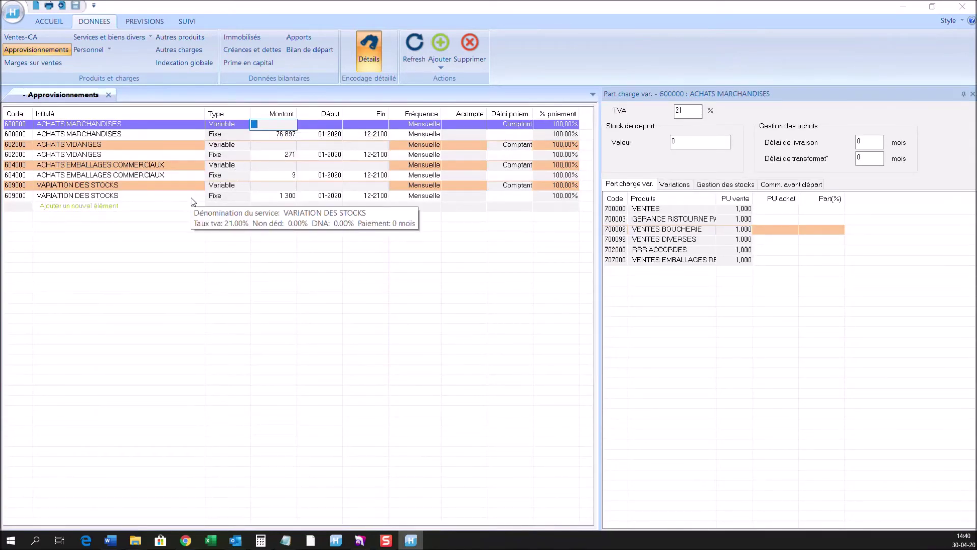
{"action": "left_click", "coordinate": [763, 199]}
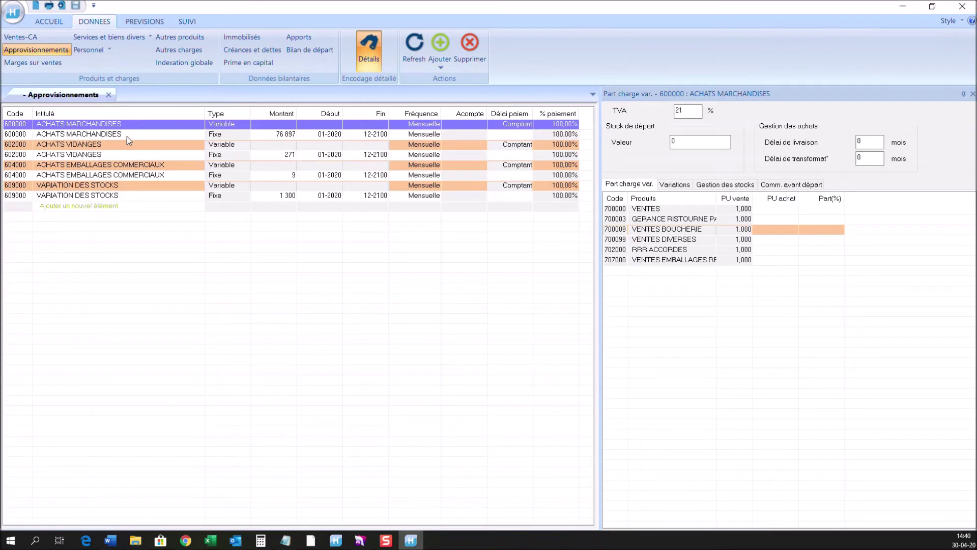
{"action": "left_click", "coordinate": [274, 135]}
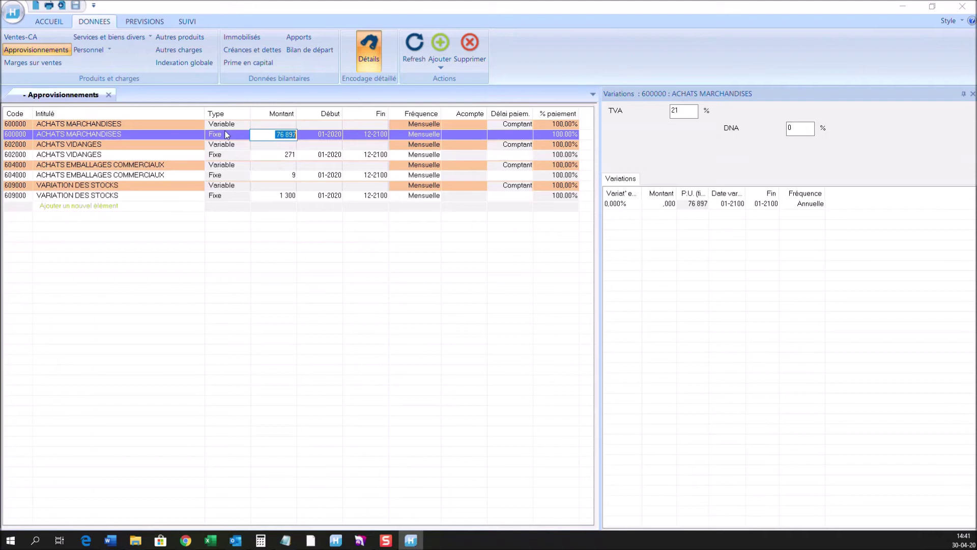
{"action": "mouse_move", "coordinate": [233, 195]}
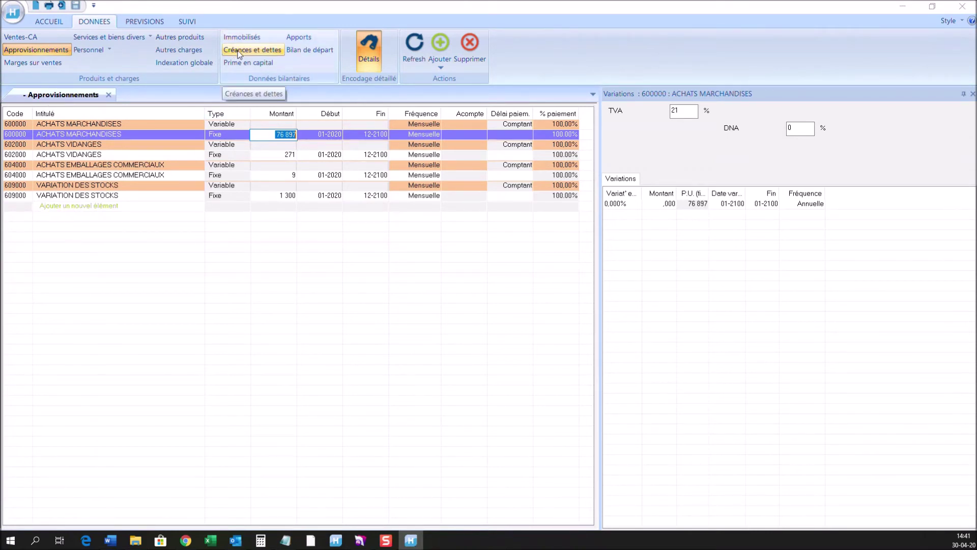
Step: Delete the five depreciation accounts 203009, 230009, 231109, 233009 and 240009 from the Immobilisés list
{"action": "left_click", "coordinate": [250, 41]}
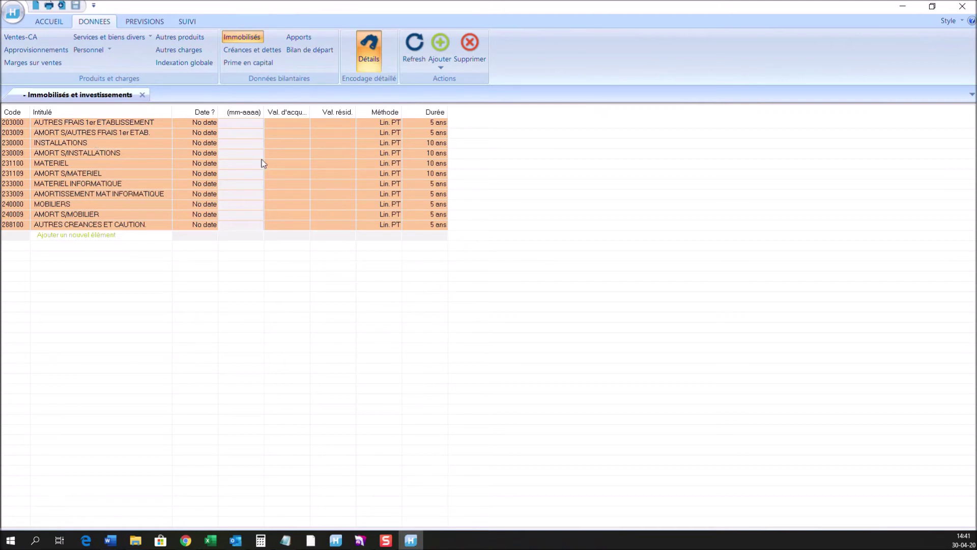
{"action": "left_click", "coordinate": [283, 134]}
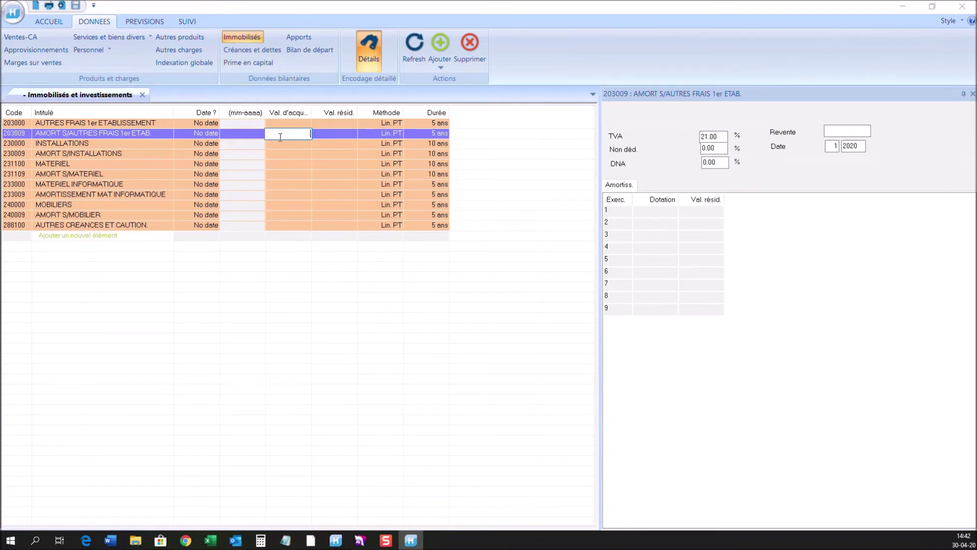
{"action": "left_click", "coordinate": [273, 156], "text": "ctrl"}
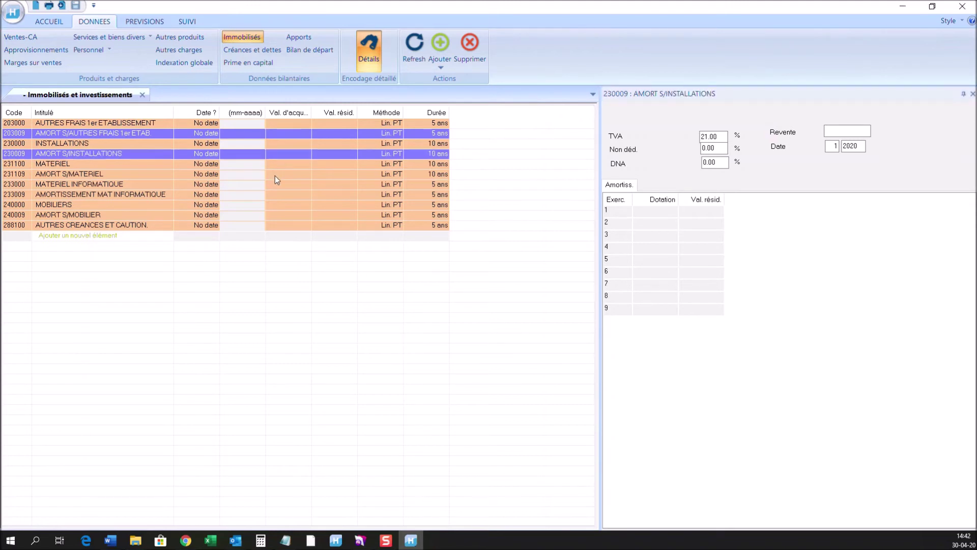
{"action": "left_click", "coordinate": [275, 176], "text": "ctrl"}
{"action": "left_click", "coordinate": [277, 196], "text": "ctrl"}
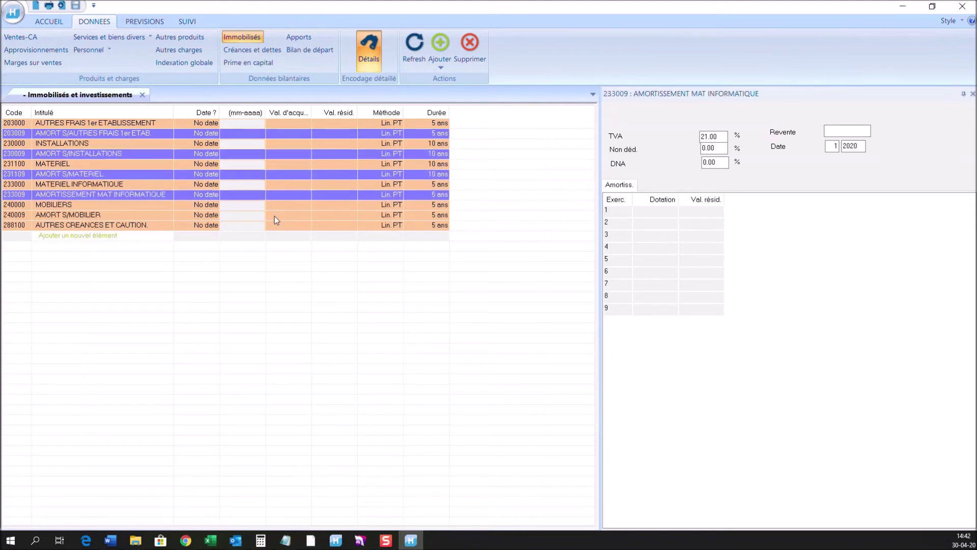
{"action": "left_click", "coordinate": [274, 215], "text": "ctrl"}
{"action": "left_click", "coordinate": [481, 44]}
{"action": "left_click", "coordinate": [517, 304]}
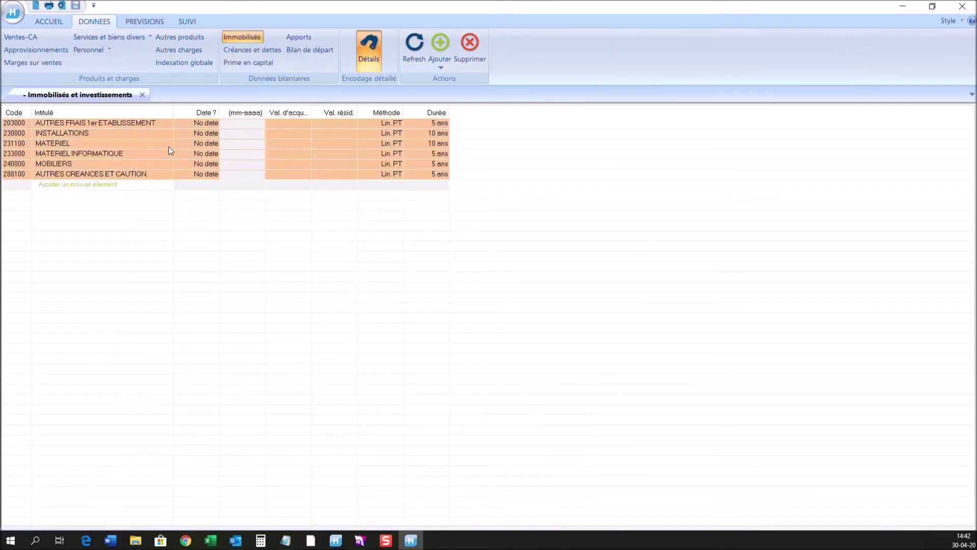
Step: With the Bilan de départ displayed, give INSTALLATIONS an acquisition date of 10-2015 and a value of 20000, and show its depreciation schedule
{"action": "left_click", "coordinate": [317, 49]}
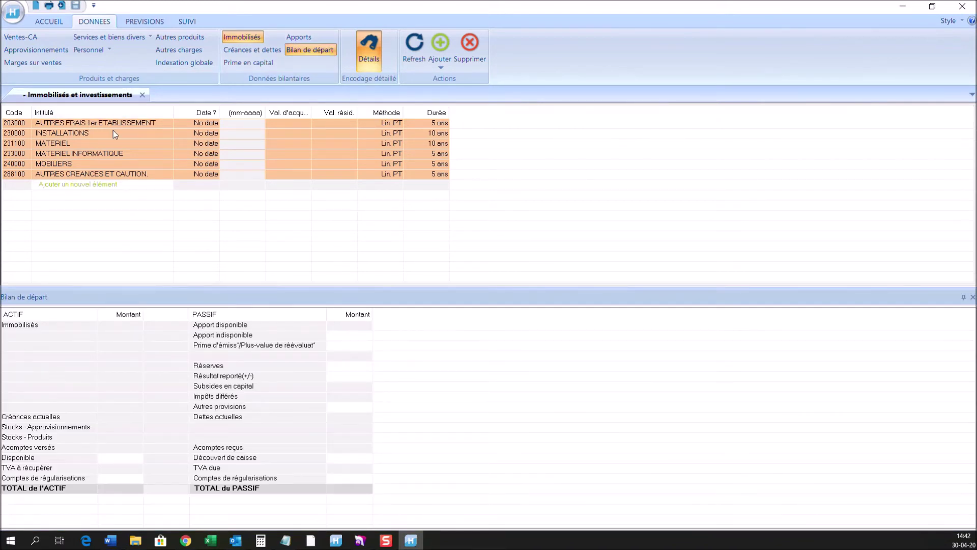
{"action": "left_click", "coordinate": [203, 133]}
{"action": "left_click", "coordinate": [203, 137]}
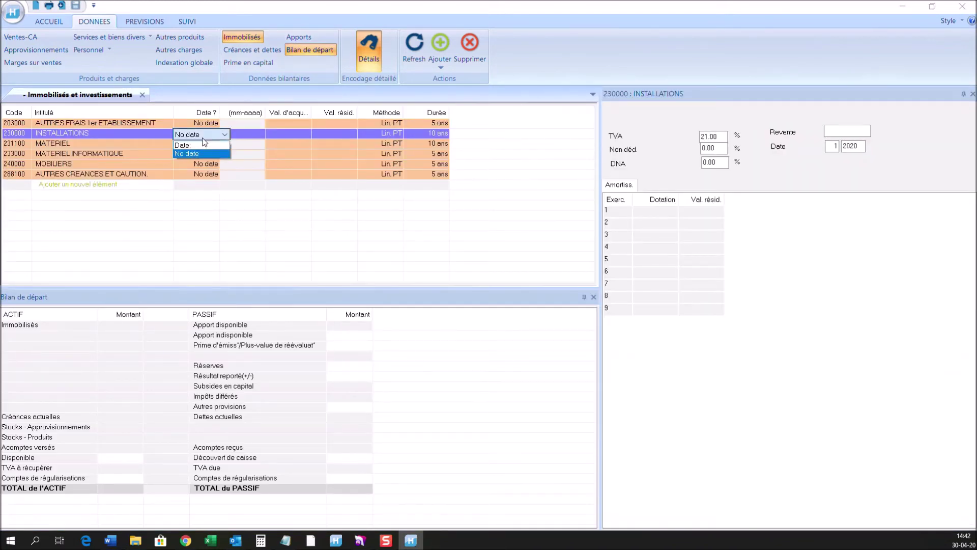
{"action": "left_click", "coordinate": [201, 145]}
{"action": "left_click", "coordinate": [247, 133]}
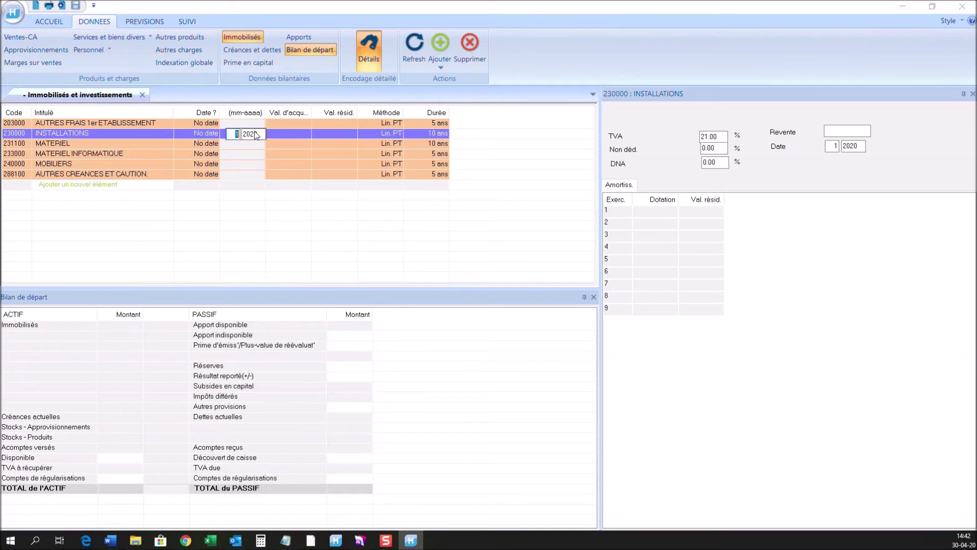
{"action": "type", "text": "102015"}
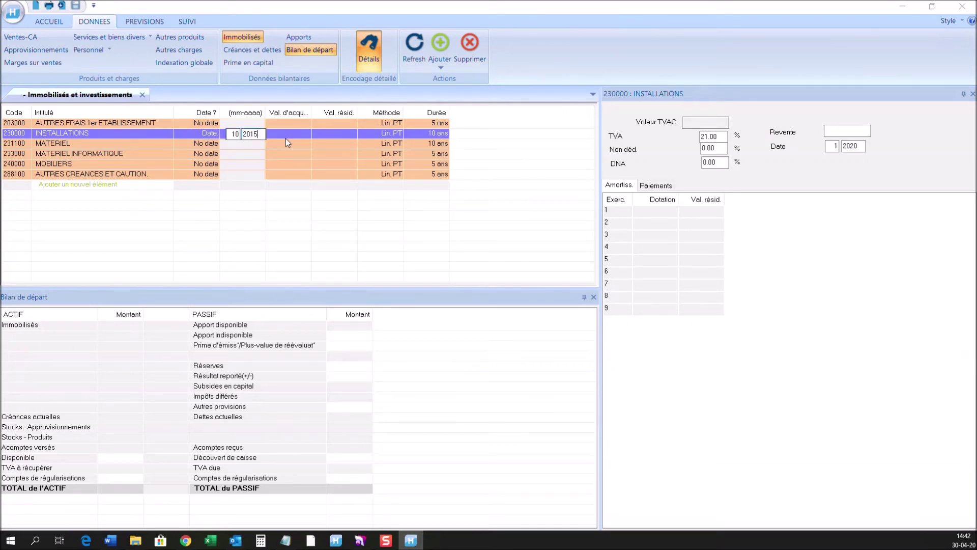
{"action": "left_click", "coordinate": [286, 132]}
{"action": "type", "text": "20000"}
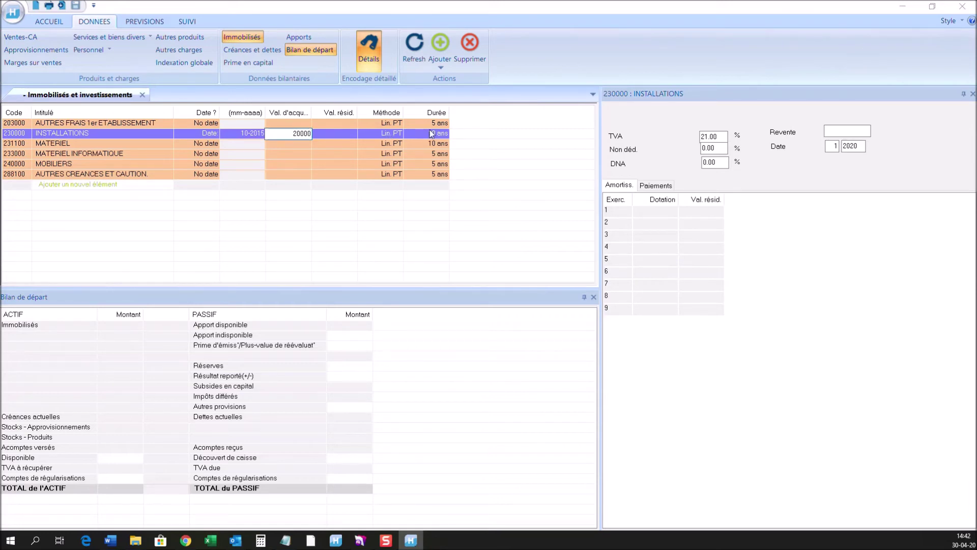
{"action": "left_click", "coordinate": [423, 214]}
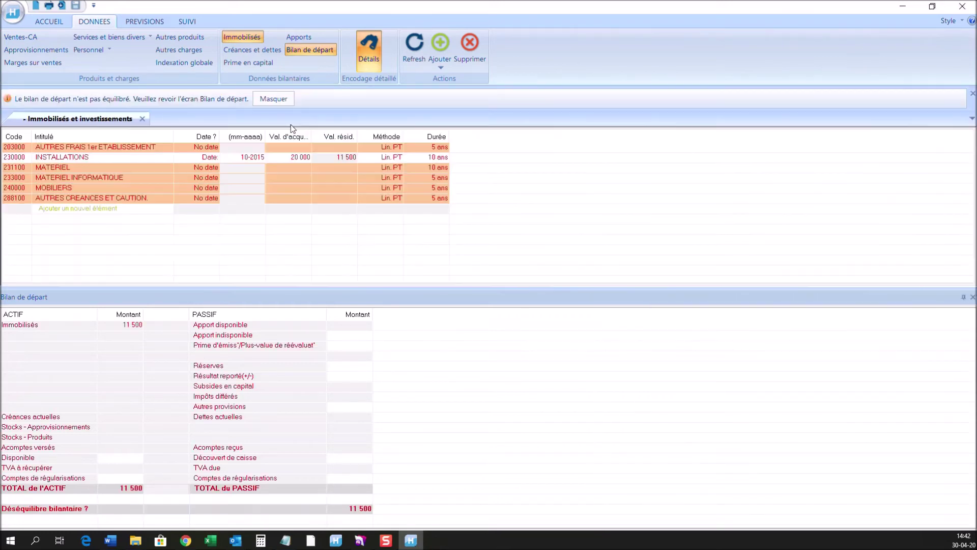
{"action": "left_click", "coordinate": [328, 158]}
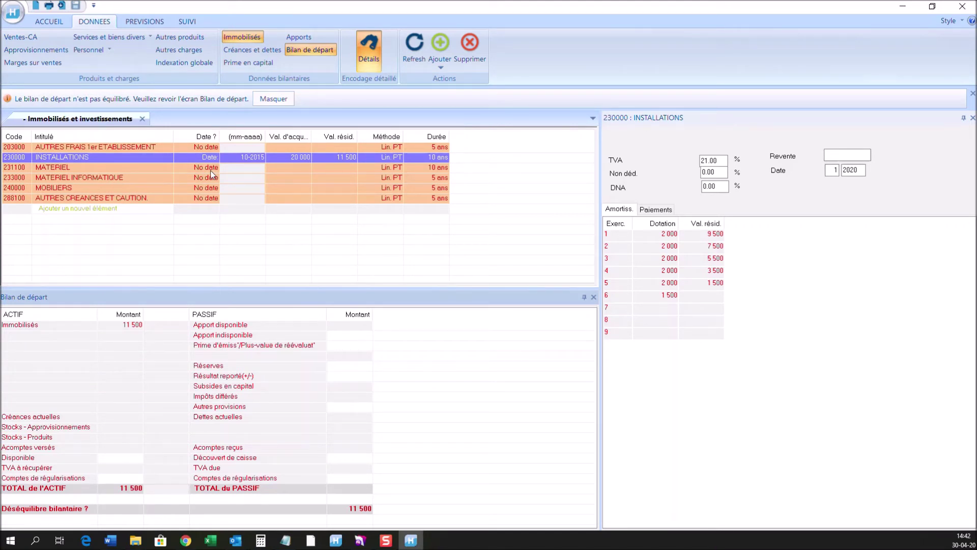
Step: Enter an acquisition value of 15000 and a residual value of 10000 for the undated MATERIEL asset
{"action": "left_click", "coordinate": [286, 169]}
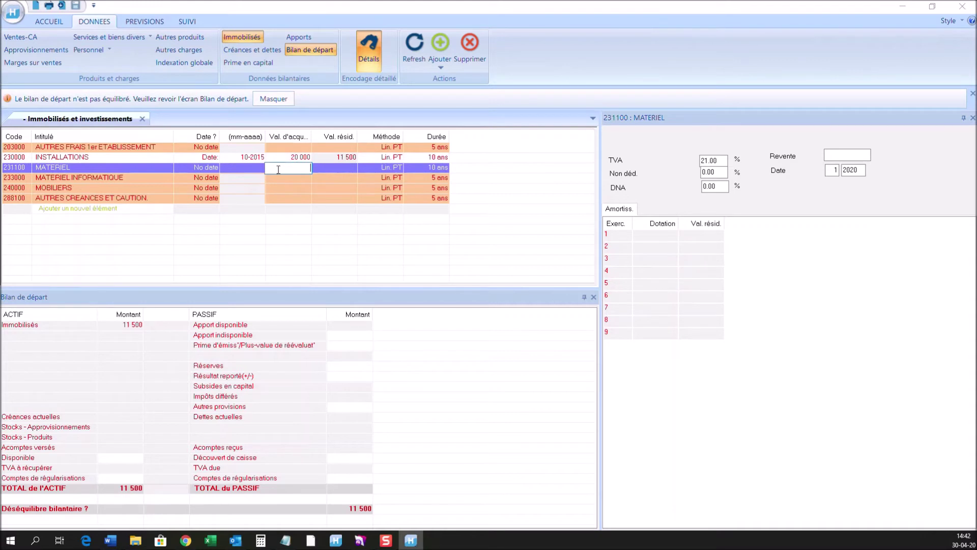
{"action": "type", "text": "15000"}
{"action": "left_click", "coordinate": [335, 168]}
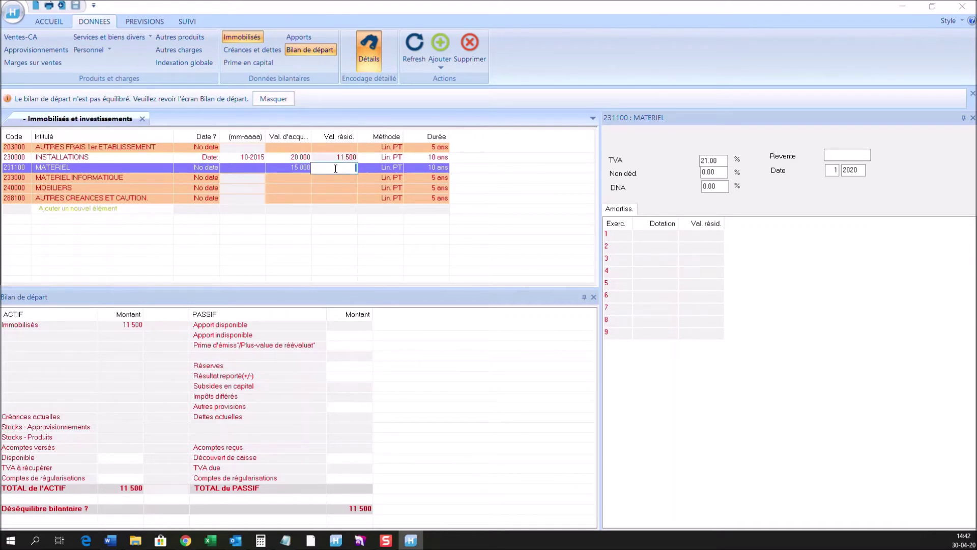
{"action": "type", "text": "10000"}
{"action": "left_click", "coordinate": [426, 169]}
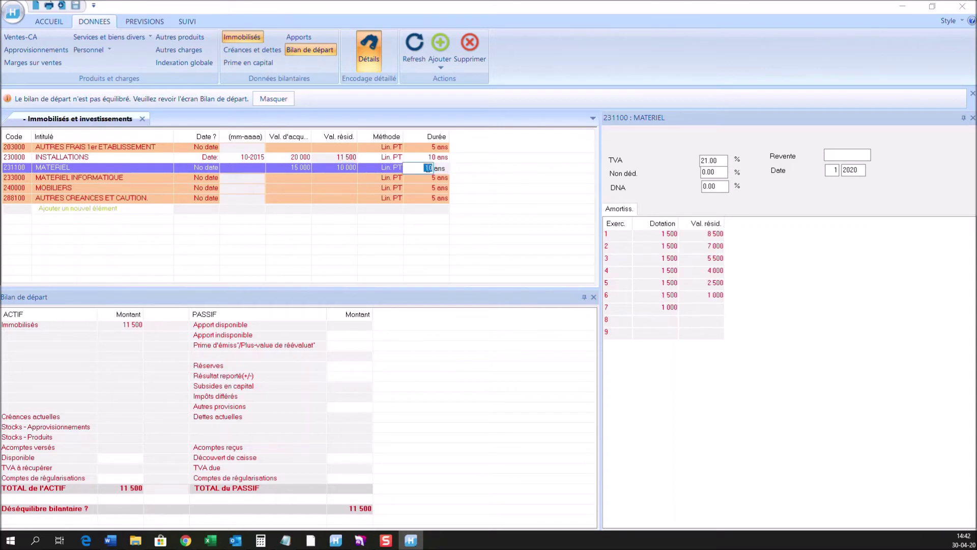
{"action": "type", "text": "6"}
{"action": "left_click", "coordinate": [429, 194]}
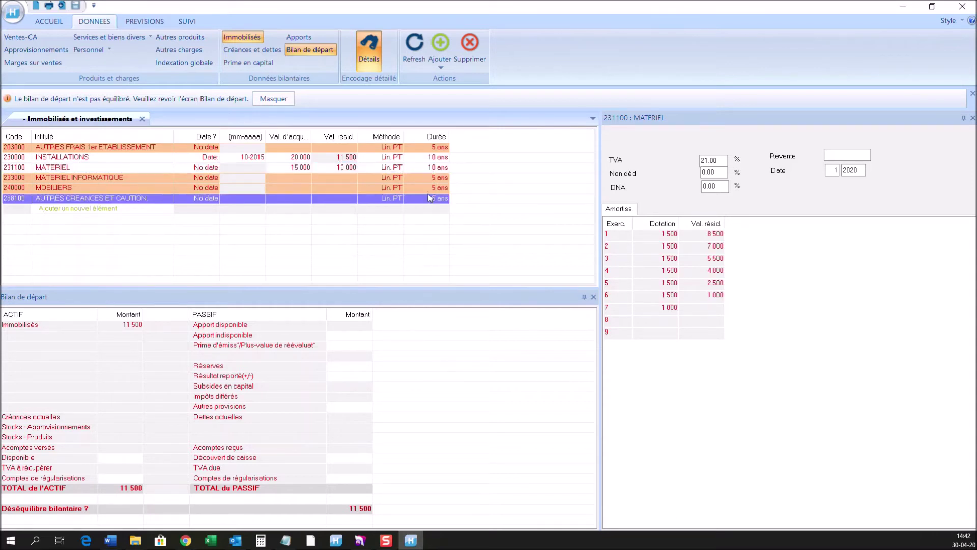
{"action": "left_click", "coordinate": [386, 168]}
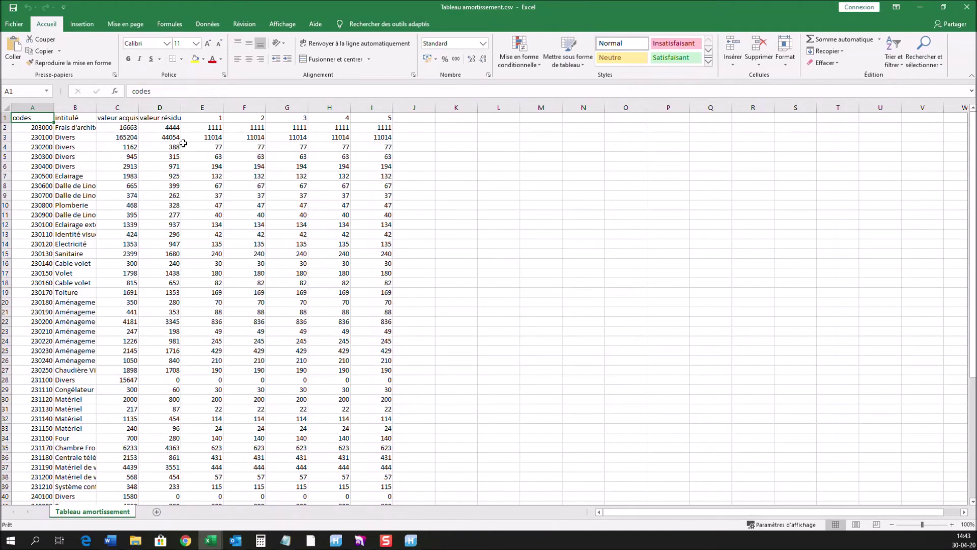
Step: Fit the widths of columns A to D to their contents in Tableau amortissement.csv in Excel
{"action": "double_click", "coordinate": [54, 107]}
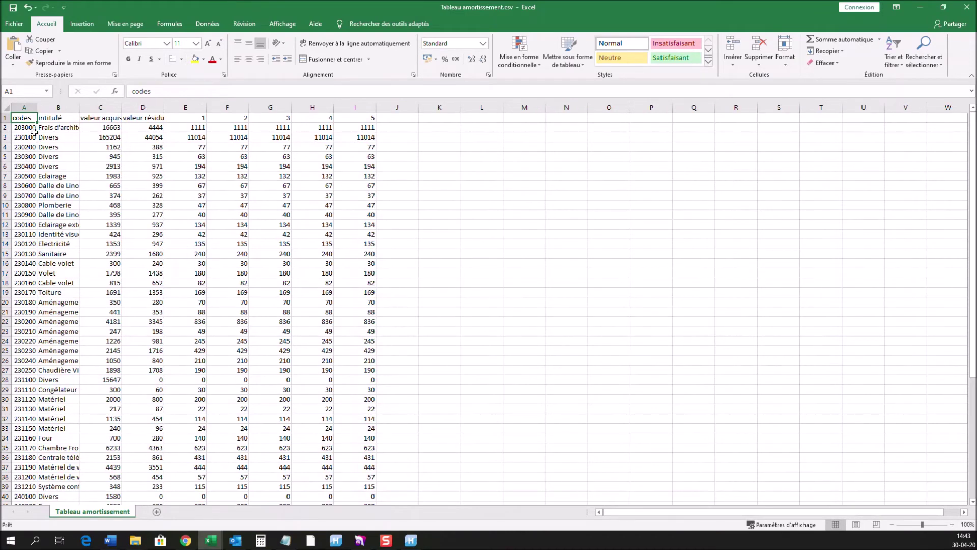
{"action": "double_click", "coordinate": [79, 107]}
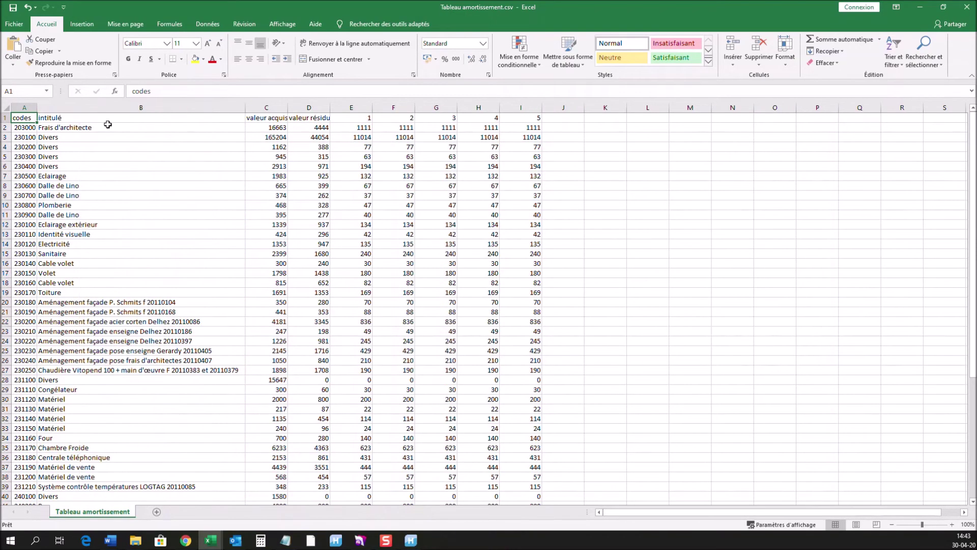
{"action": "double_click", "coordinate": [288, 108]}
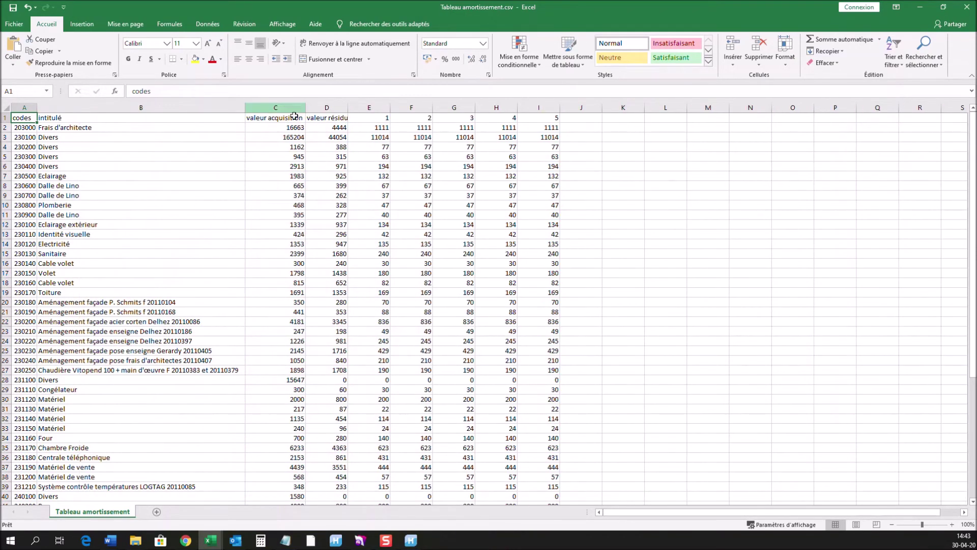
{"action": "double_click", "coordinate": [348, 108]}
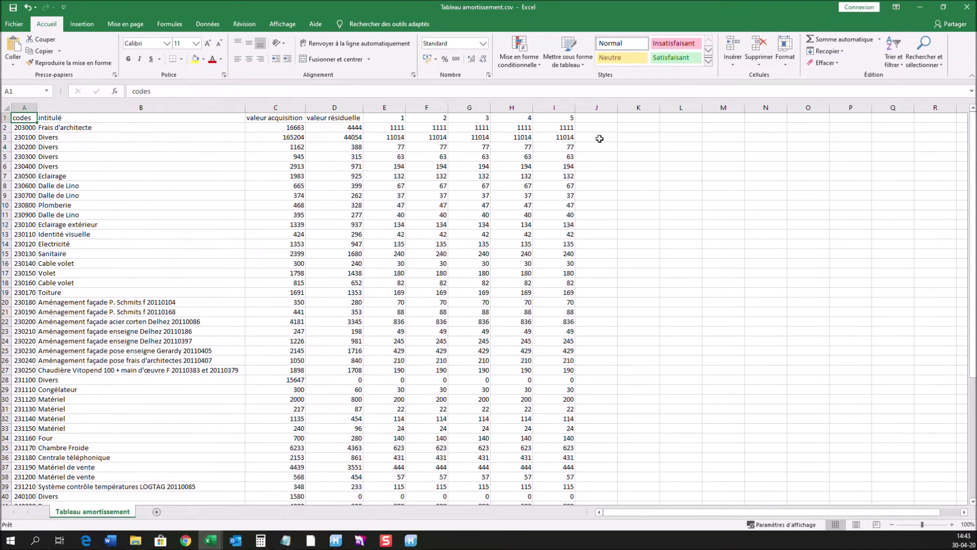
Step: Switch to the workbook 25 - Tableaux d'amortissements.xls and insert an empty column before column A
{"action": "left_click", "coordinate": [919, 8]}
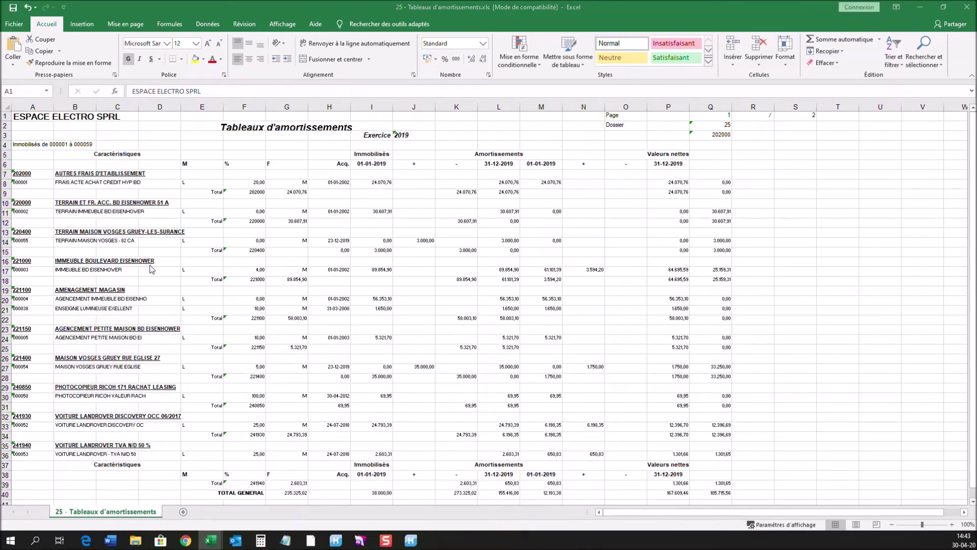
{"action": "key", "text": "alt+Tab"}
{"action": "key", "text": "alt+Tab"}
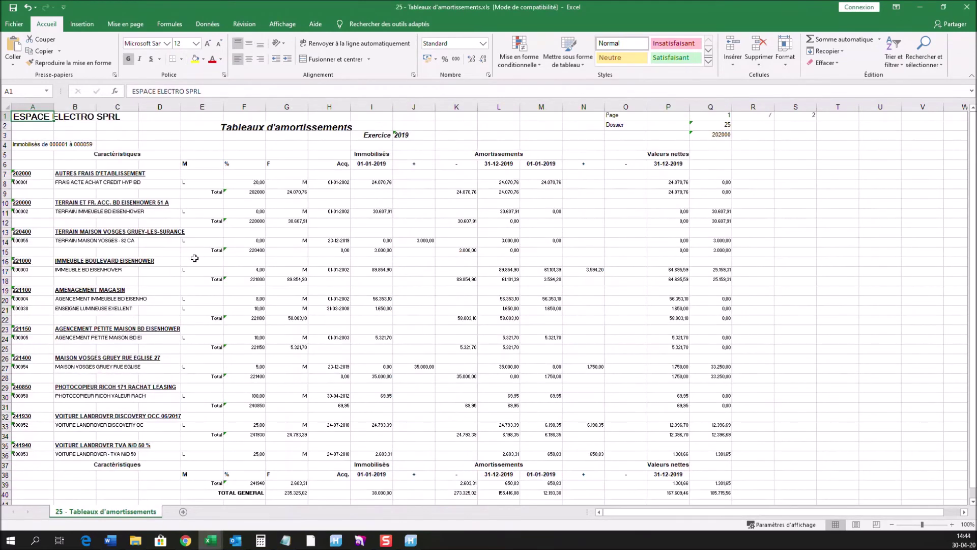
{"action": "left_click", "coordinate": [26, 107]}
{"action": "right_click", "coordinate": [26, 107]}
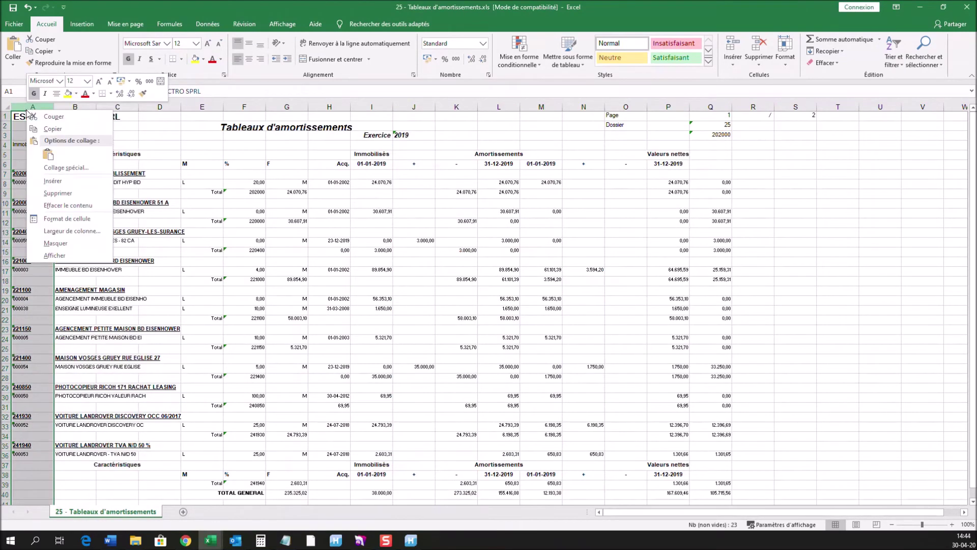
{"action": "left_click", "coordinate": [51, 184]}
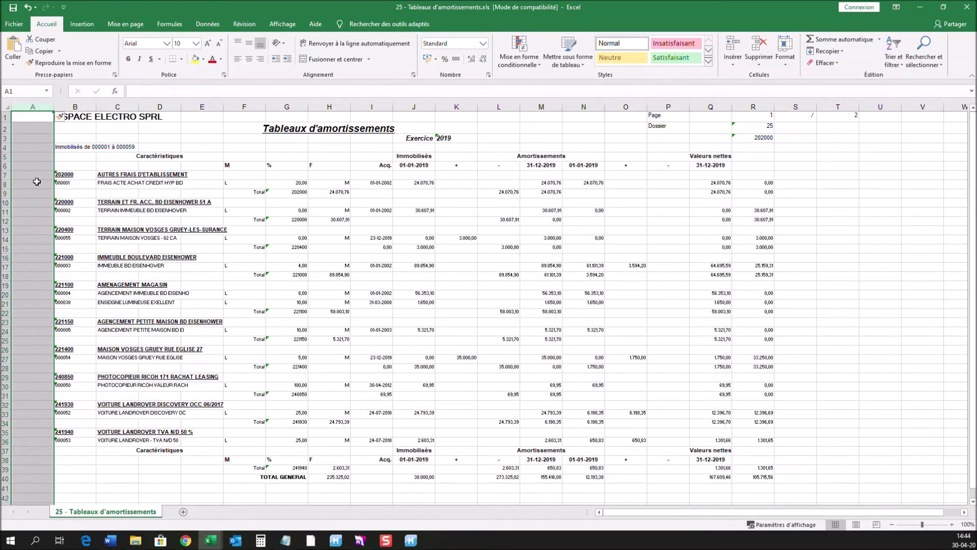
{"action": "left_click", "coordinate": [44, 183]}
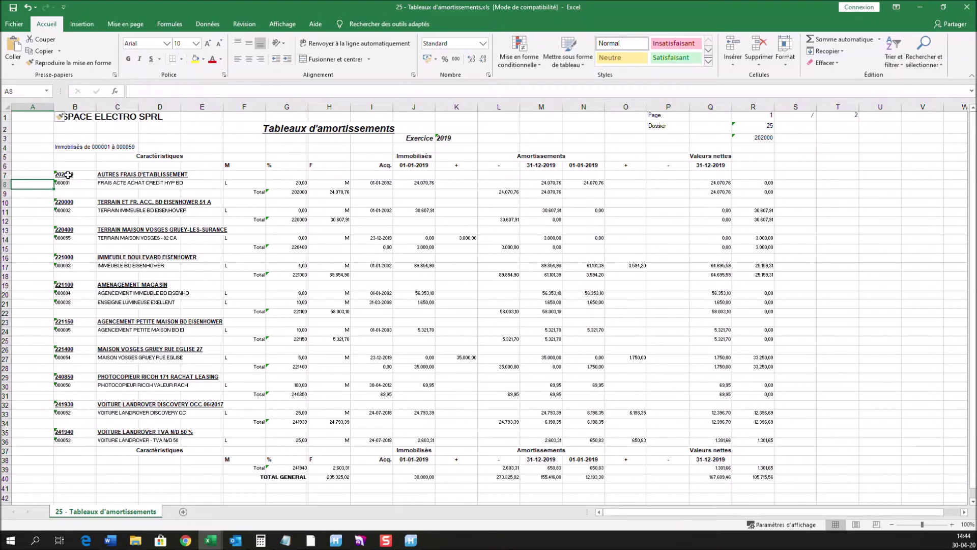
Step: Enter account code 202000 in A8 beside asset 000001 and 220000 in A11 beside asset 000002
{"action": "left_click", "coordinate": [68, 175]}
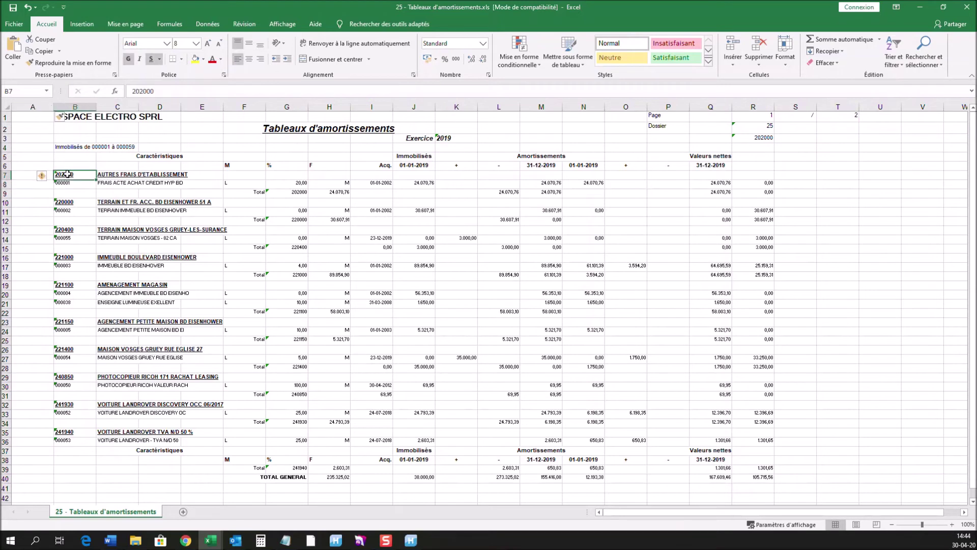
{"action": "left_click", "coordinate": [108, 174]}
{"action": "left_click", "coordinate": [77, 182]}
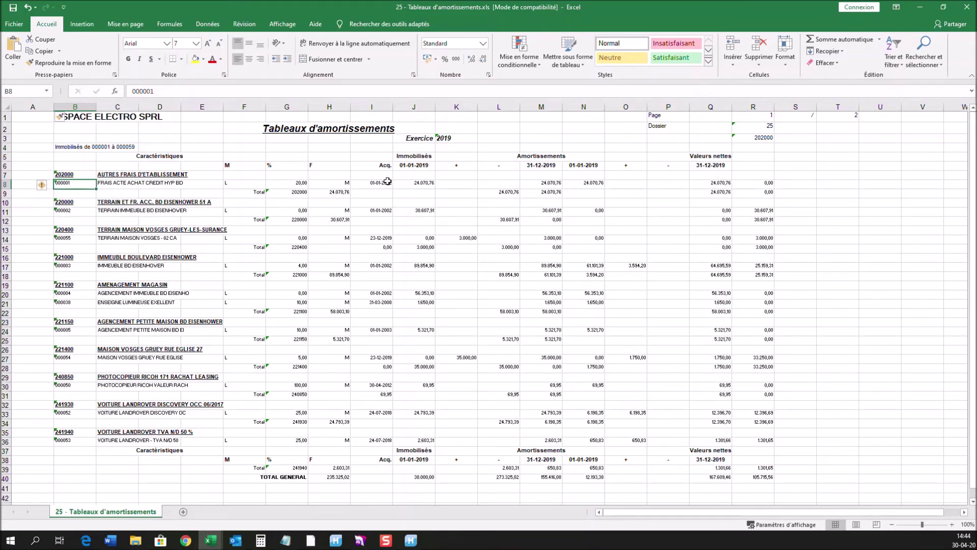
{"action": "left_click", "coordinate": [23, 185]}
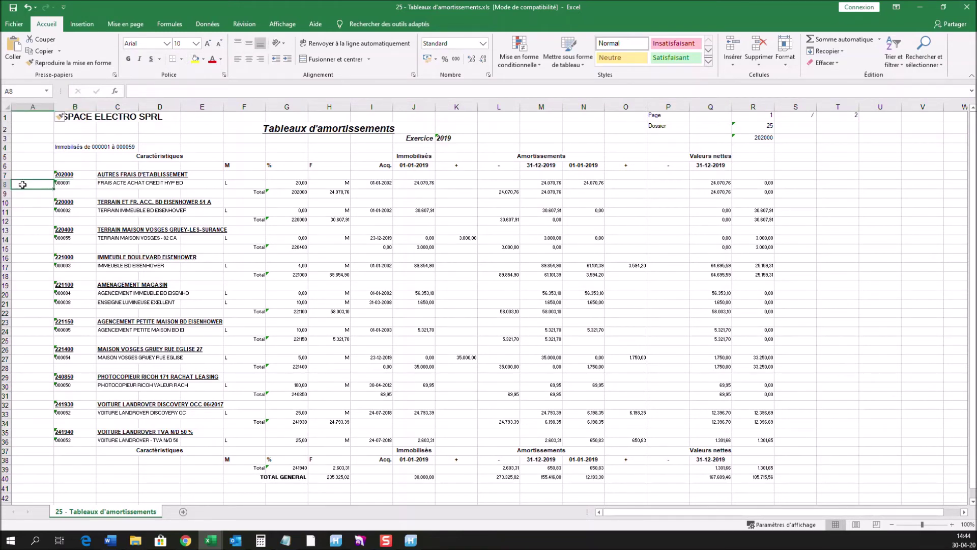
{"action": "type", "text": "202000"}
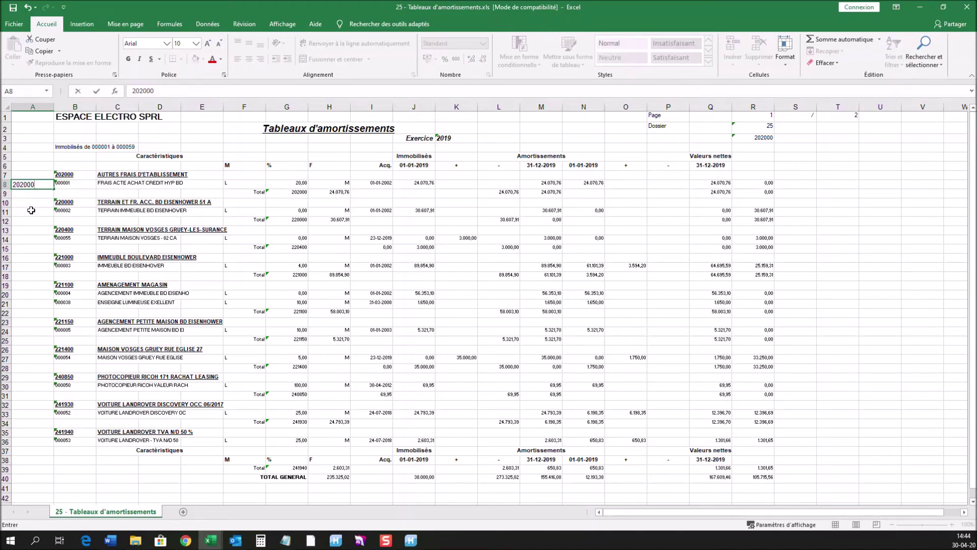
{"action": "left_click", "coordinate": [28, 216]}
{"action": "type", "text": "220000"}
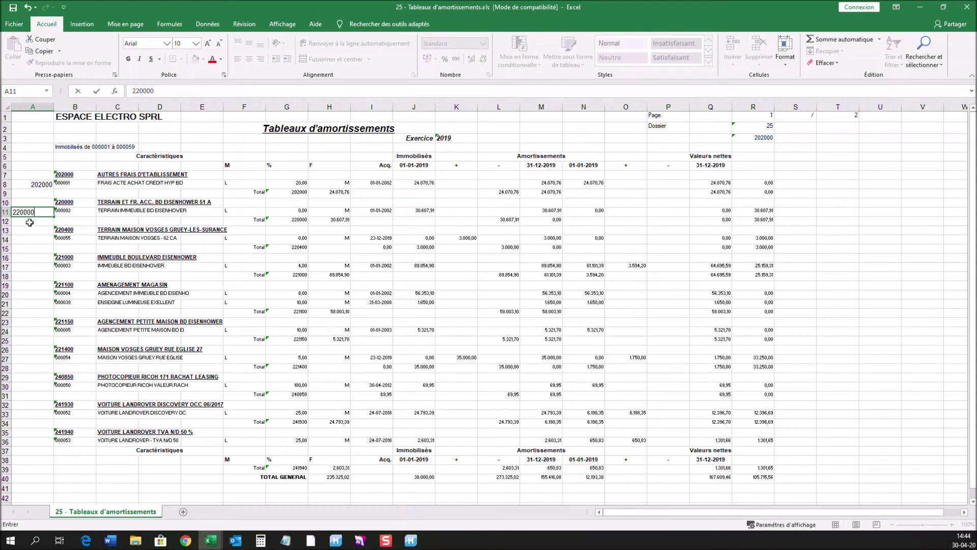
{"action": "key", "text": "Return"}
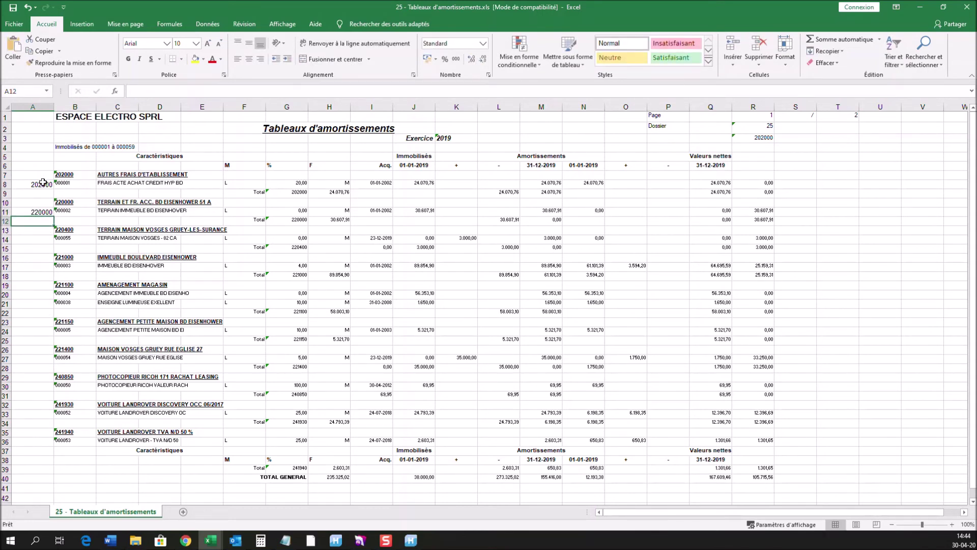
{"action": "left_click", "coordinate": [107, 181]}
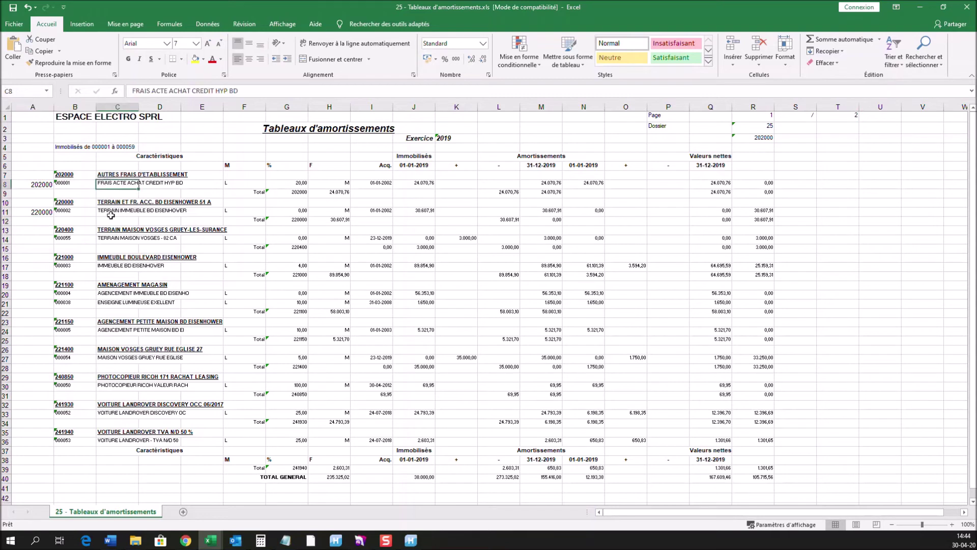
{"action": "left_click", "coordinate": [111, 214]}
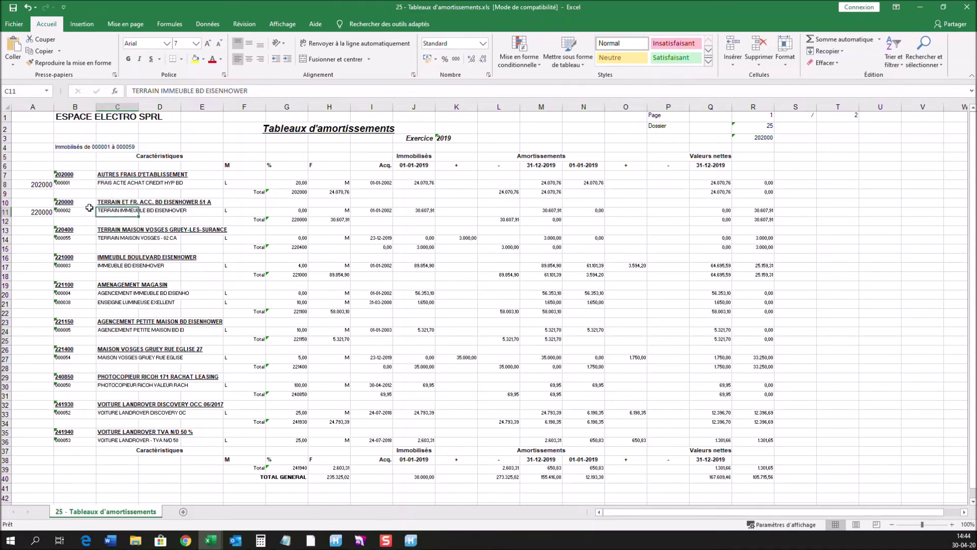
Step: Enter account code 241000 in A36 beside asset 000053 and fill it down column A to row 241
{"action": "left_click", "coordinate": [38, 441]}
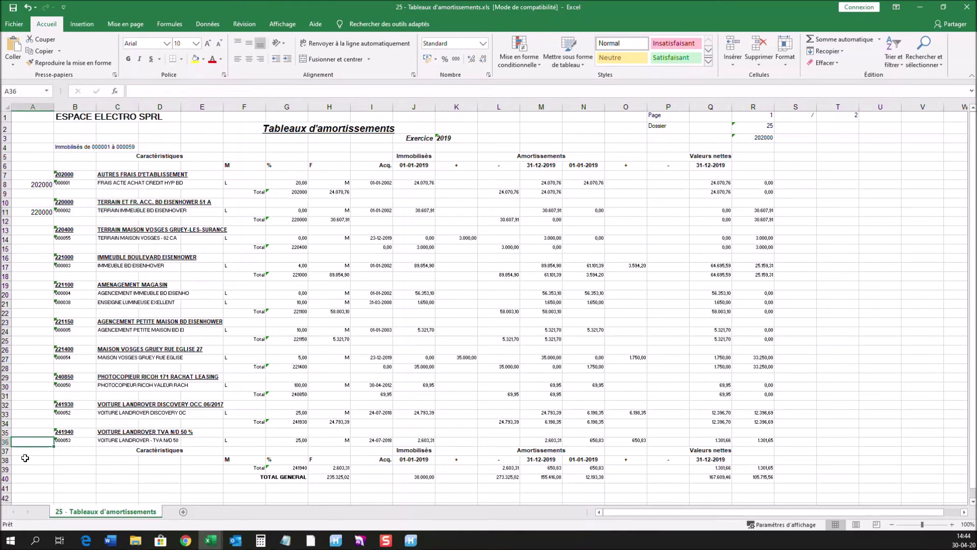
{"action": "type", "text": "241000"}
{"action": "key", "text": "ctrl+Return"}
{"action": "mouse_move", "coordinate": [54, 447]}
{"action": "left_mouse_down"}
{"action": "mouse_move", "coordinate": [44, 496]}
{"action": "mouse_move", "coordinate": [40, 452]}
{"action": "left_mouse_up"}
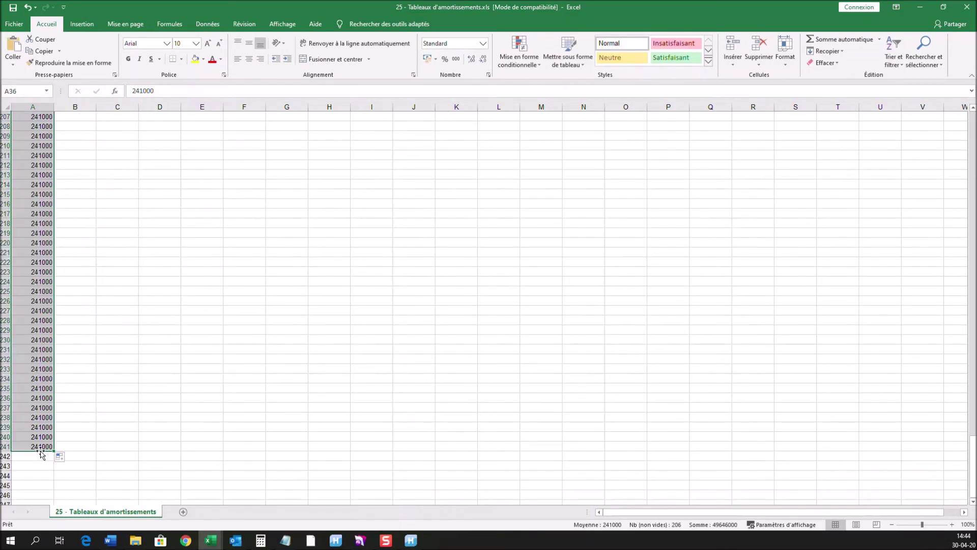
{"action": "scroll", "coordinate": [42, 455], "scroll_direction": "up", "scroll_amount": 20}
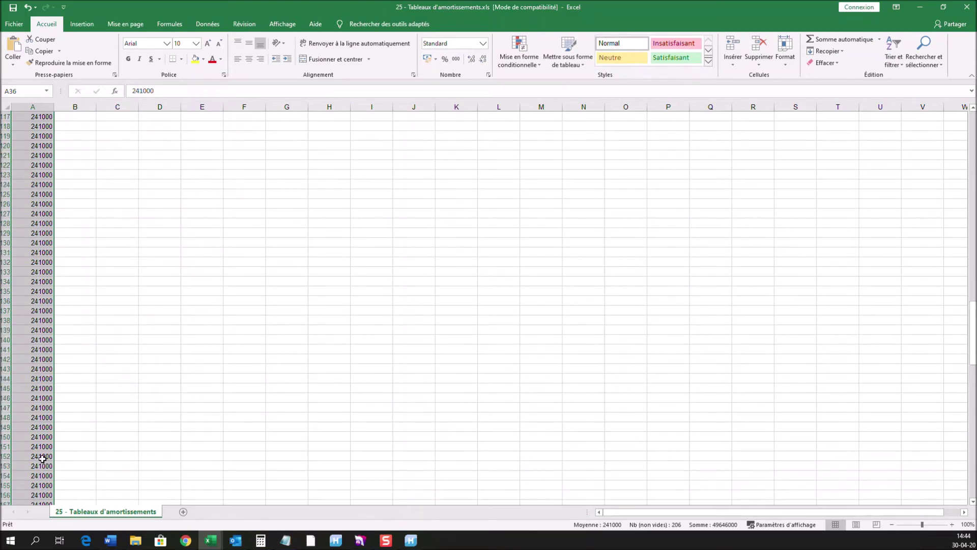
{"action": "scroll", "coordinate": [42, 458], "scroll_direction": "up", "scroll_amount": 20}
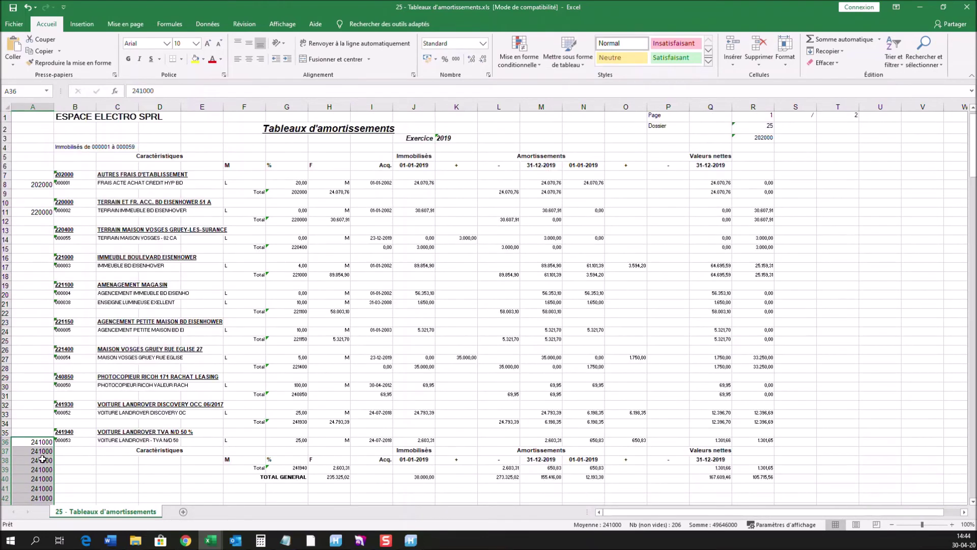
Step: Review the columns needed for the import: account codes, asset names, acquisition values, net values and the year's depreciation charge
{"action": "left_click", "coordinate": [34, 107]}
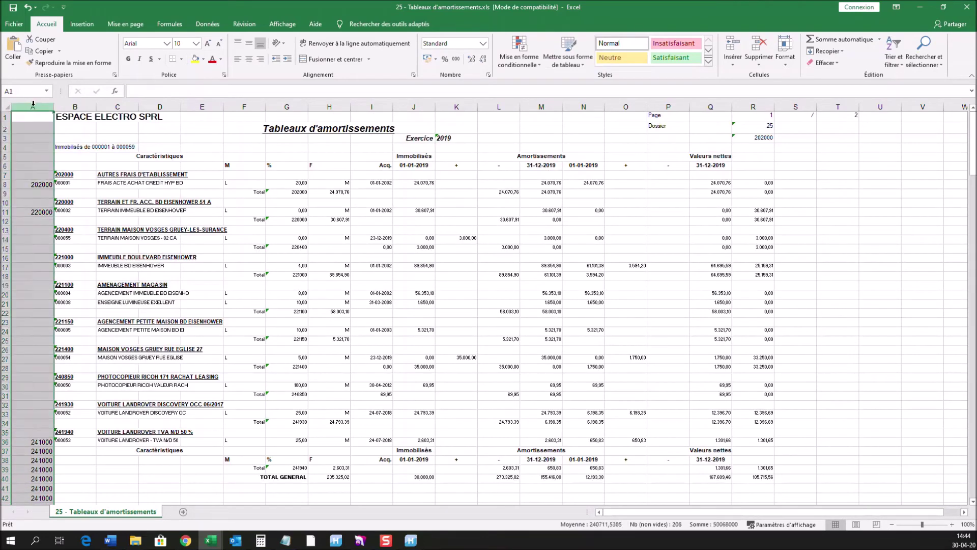
{"action": "left_click", "coordinate": [110, 107]}
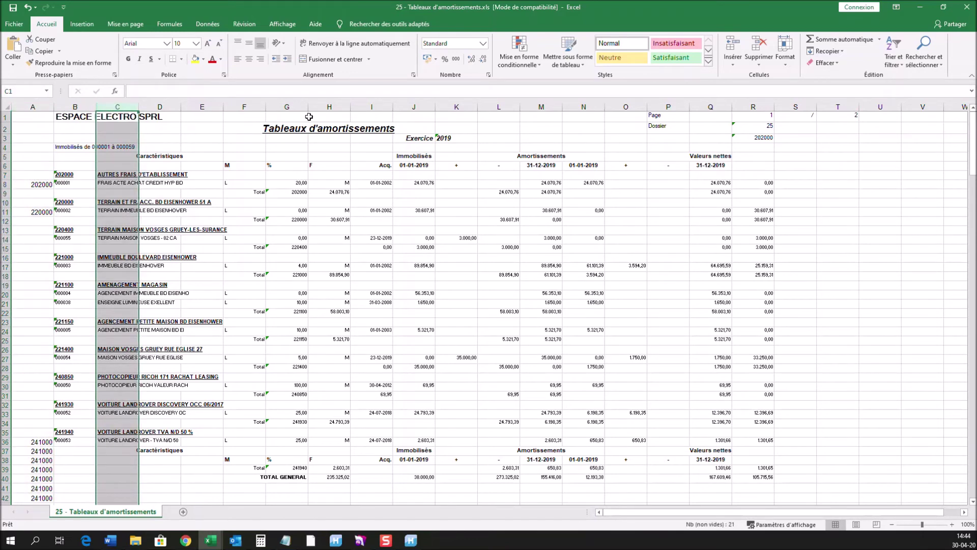
{"action": "left_click", "coordinate": [413, 107]}
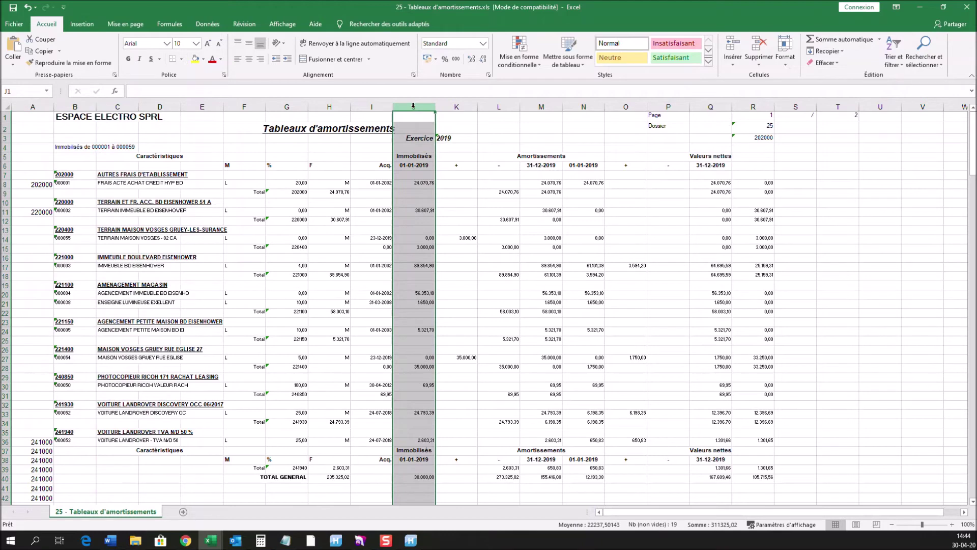
{"action": "left_click", "coordinate": [717, 106]}
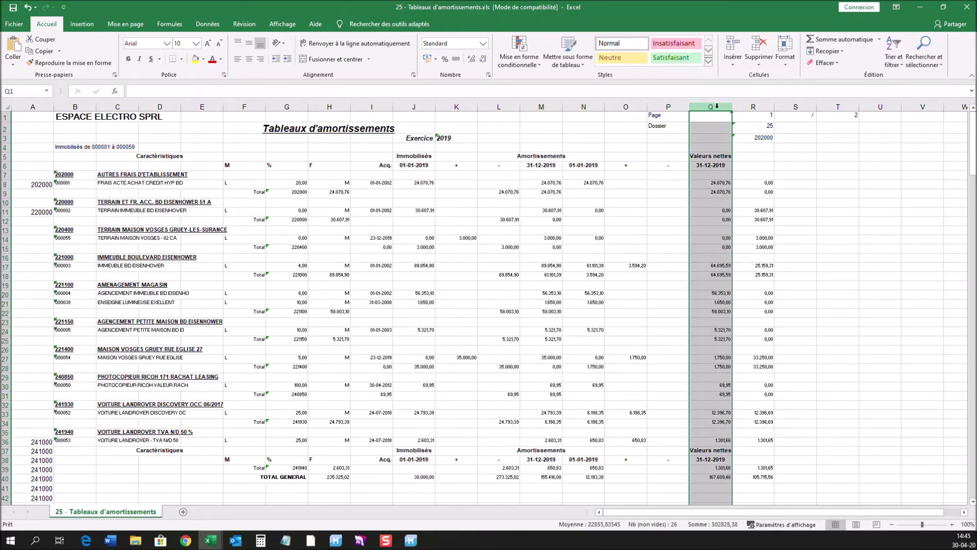
{"action": "left_click", "coordinate": [626, 106]}
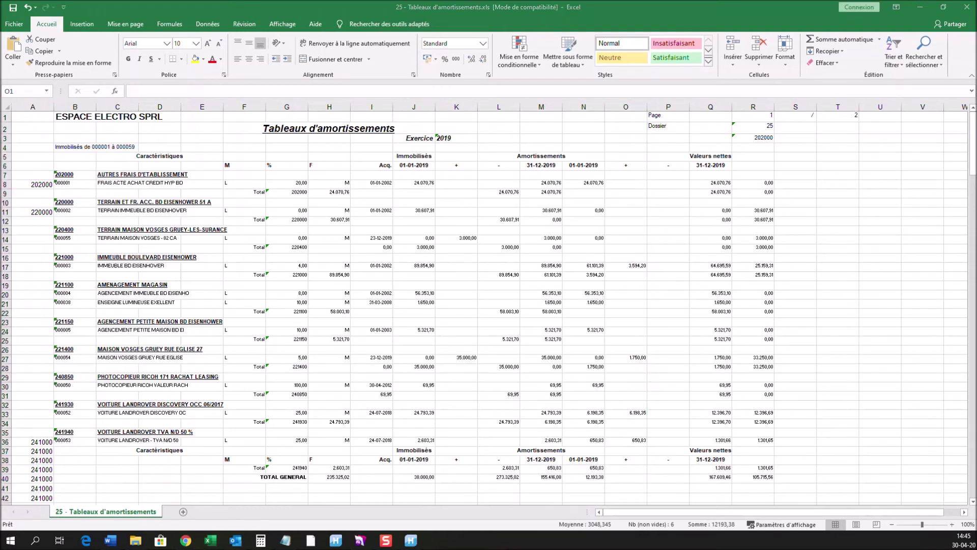
Step: Close Tableau amortissement.csv and 25 - Tableaux d'amortissements.xls without saving changes
{"action": "key", "text": "super+d"}
{"action": "key", "text": "super+d"}
{"action": "key", "text": "ctrl+space"}
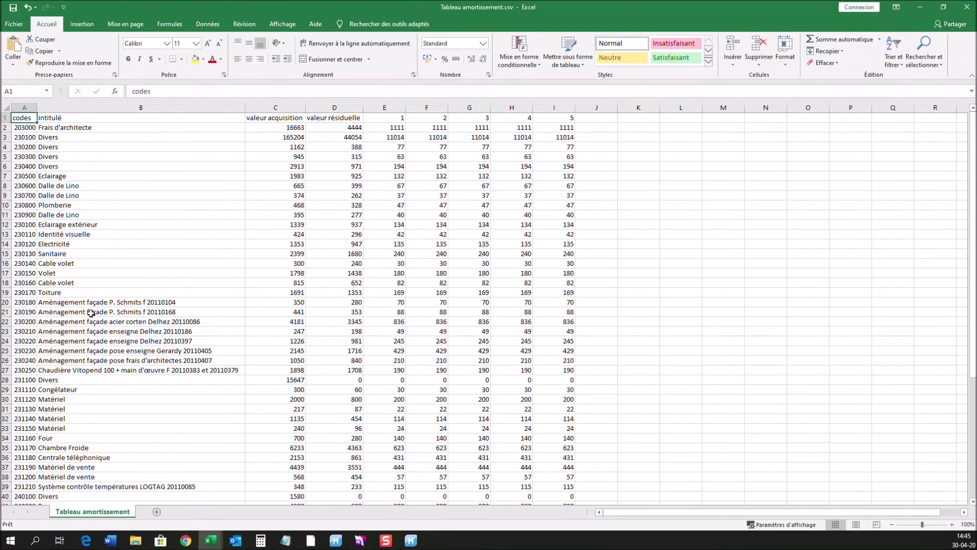
{"action": "left_click", "coordinate": [967, 7]}
{"action": "left_click", "coordinate": [489, 285]}
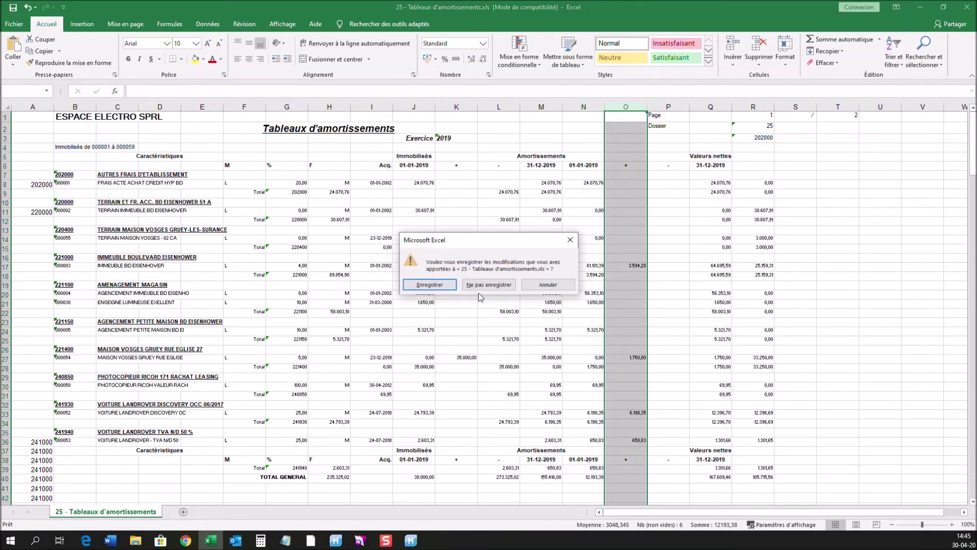
{"action": "left_click", "coordinate": [489, 284]}
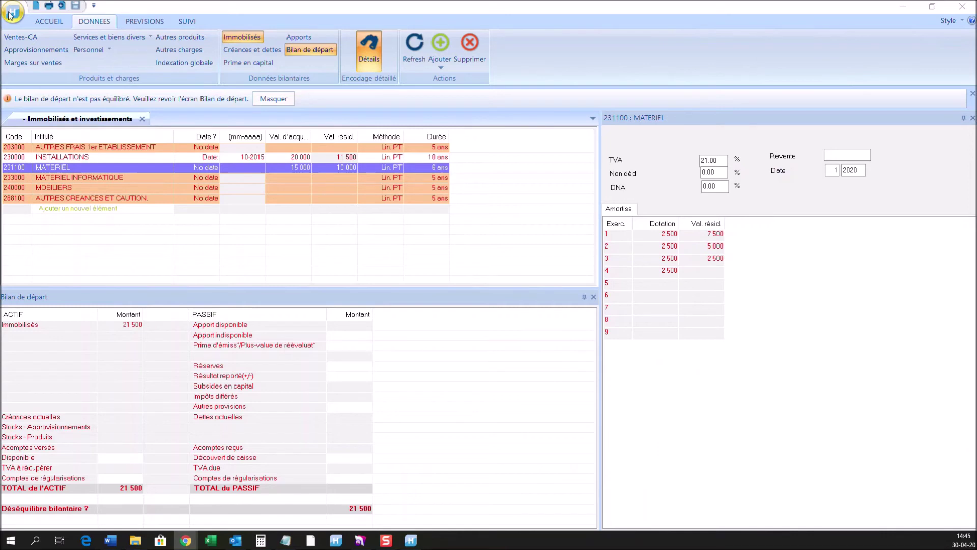
Step: In HannaH, start a depreciation table import and choose the file Tableau amortissement.csv
{"action": "left_click", "coordinate": [5, 12]}
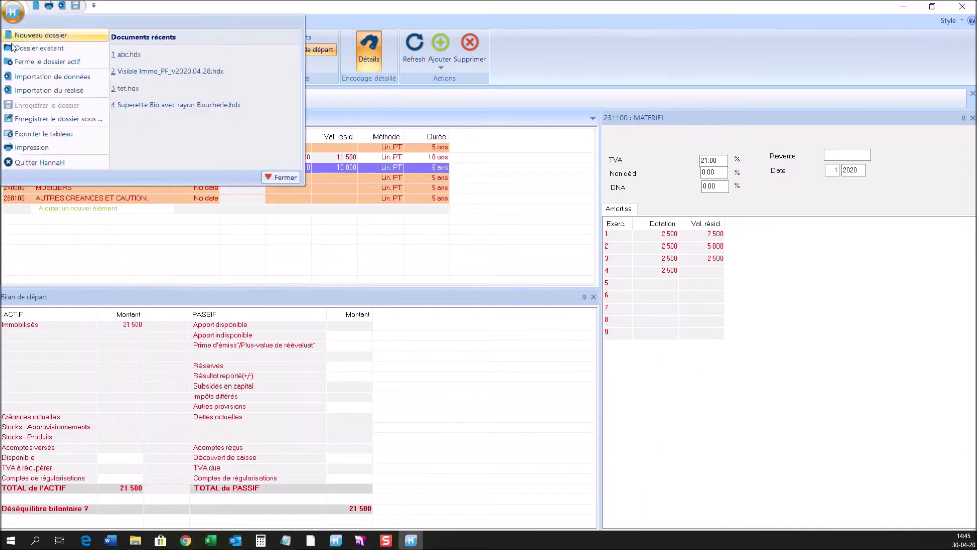
{"action": "left_click", "coordinate": [26, 78]}
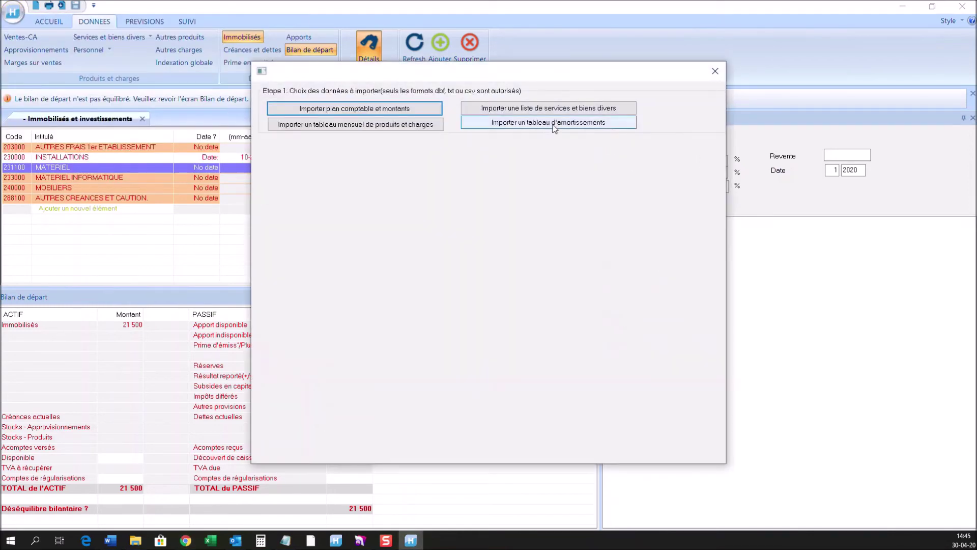
{"action": "left_click", "coordinate": [555, 128]}
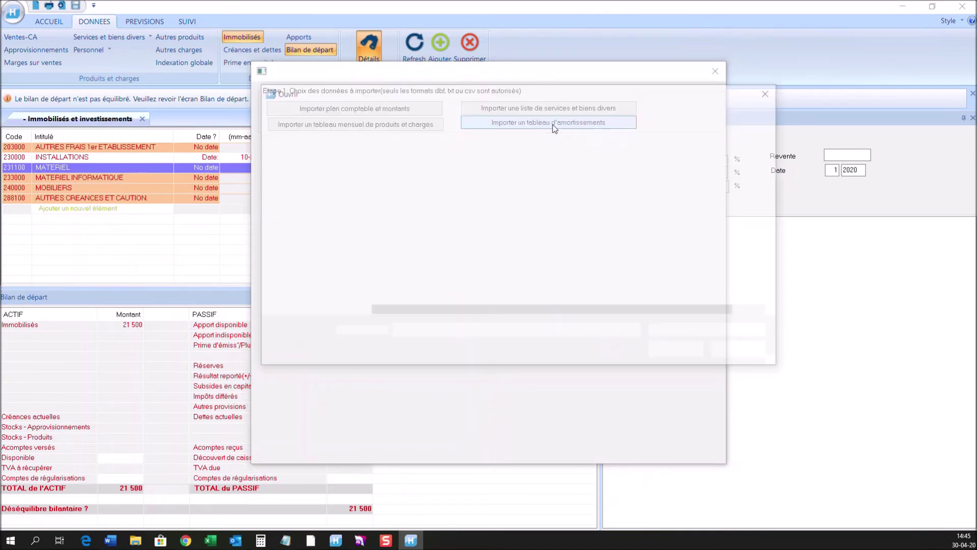
{"action": "scroll", "coordinate": [472, 224], "scroll_direction": "down", "scroll_amount": 2}
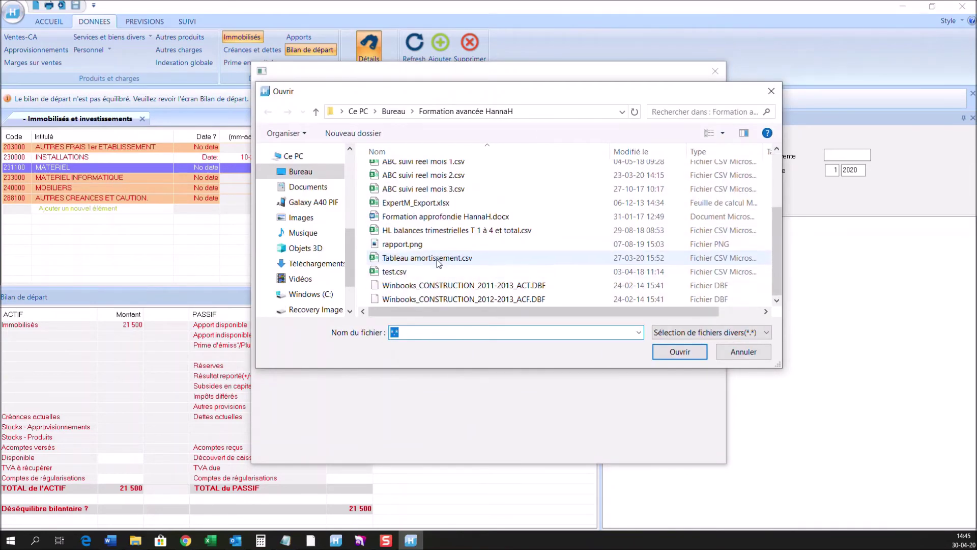
{"action": "double_click", "coordinate": [437, 259]}
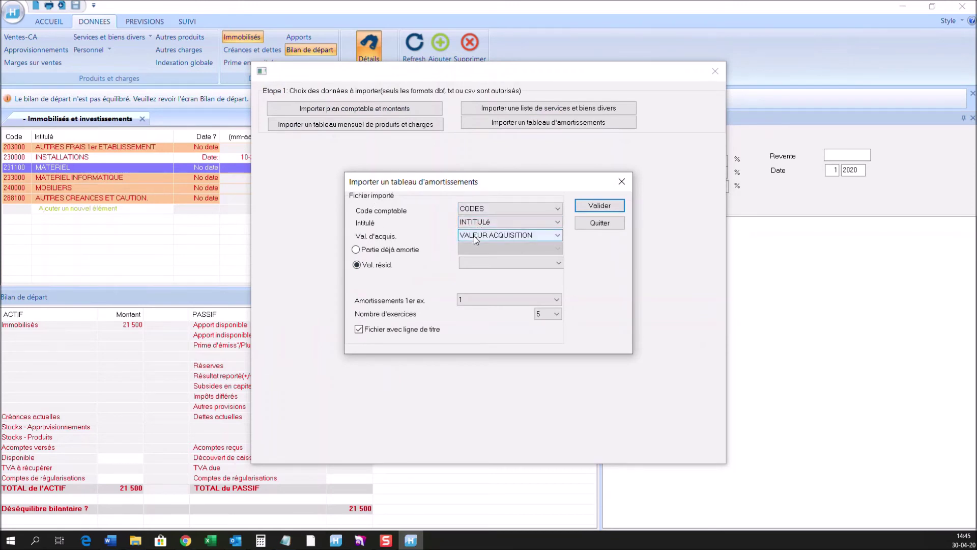
Step: Map the residual value to the VALEUR RéSIDUELLE column, validate the depreciation table import and close the import window
{"action": "left_click", "coordinate": [491, 263]}
{"action": "left_click", "coordinate": [497, 307]}
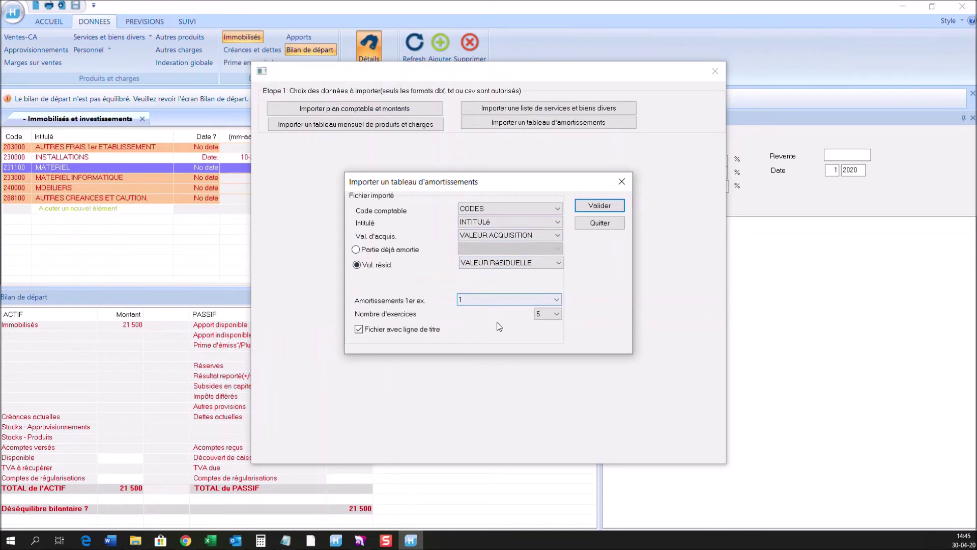
{"action": "left_click", "coordinate": [584, 207]}
{"action": "key", "text": "Return"}
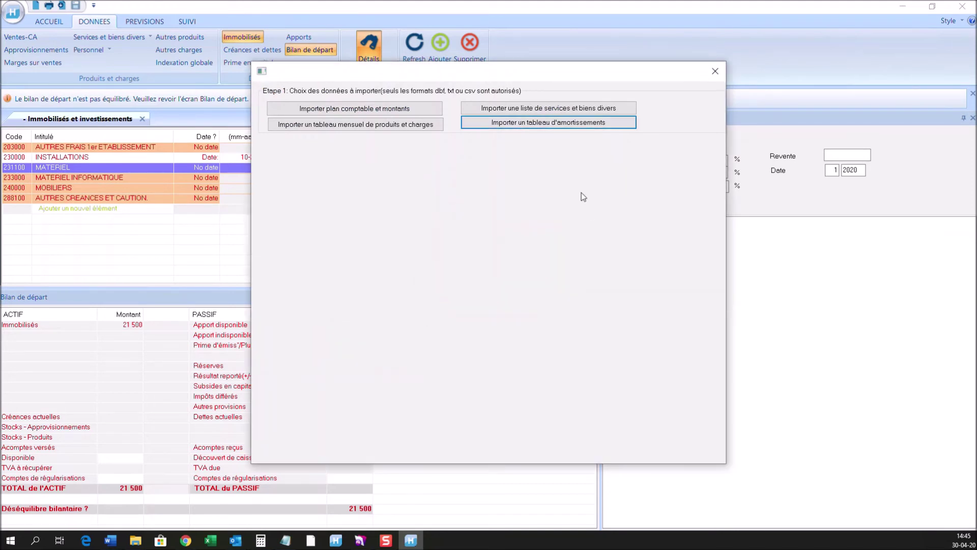
{"action": "left_click", "coordinate": [715, 71]}
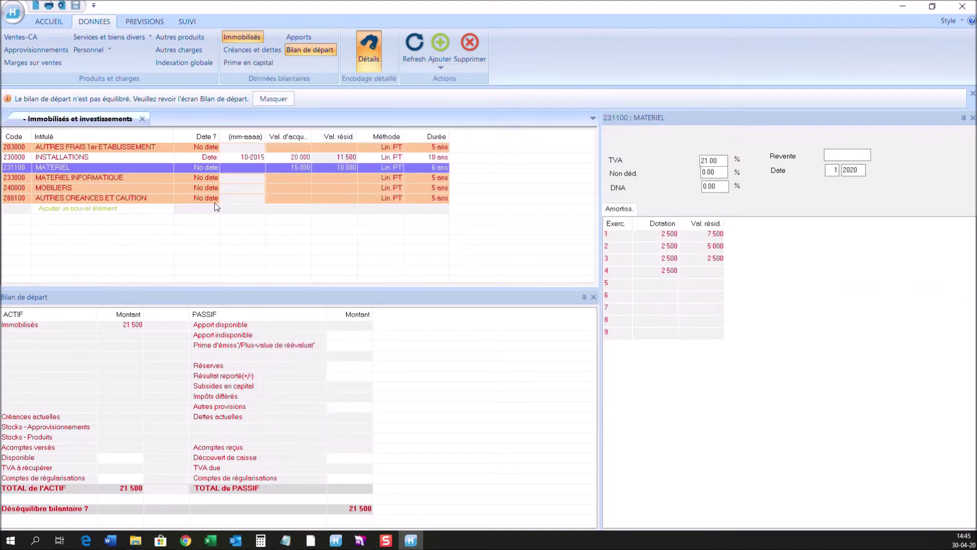
Step: Reload the Immobilisés list, close the Bilan de départ and look through the imported assets
{"action": "left_click", "coordinate": [244, 38]}
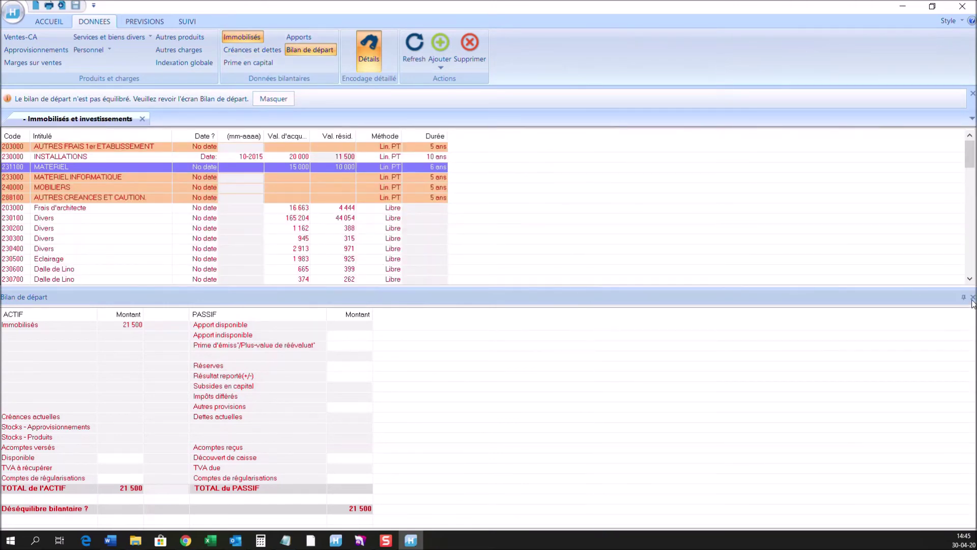
{"action": "left_click", "coordinate": [973, 298]}
{"action": "scroll", "coordinate": [233, 273], "scroll_direction": "down", "scroll_amount": 9}
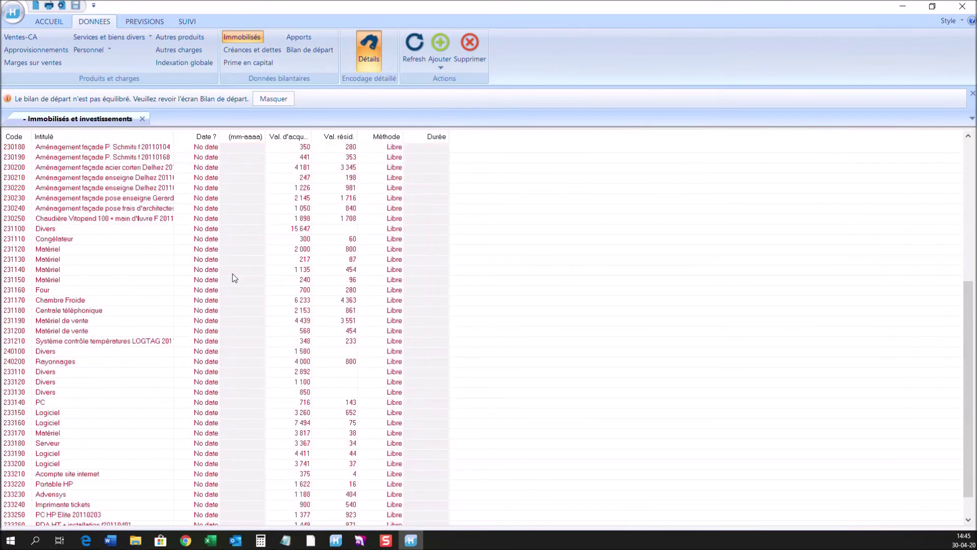
{"action": "scroll", "coordinate": [214, 281], "scroll_direction": "down", "scroll_amount": 1}
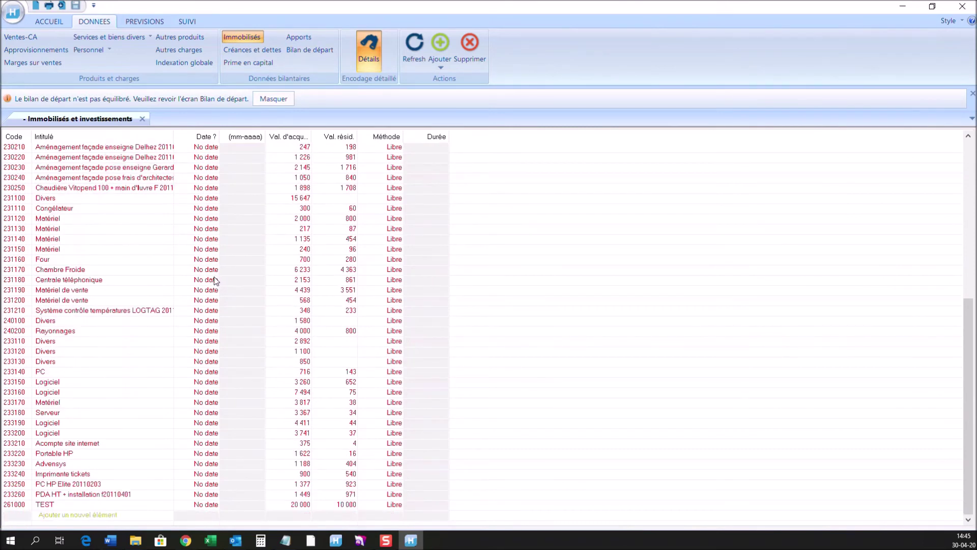
{"action": "scroll", "coordinate": [214, 280], "scroll_direction": "up", "scroll_amount": 7}
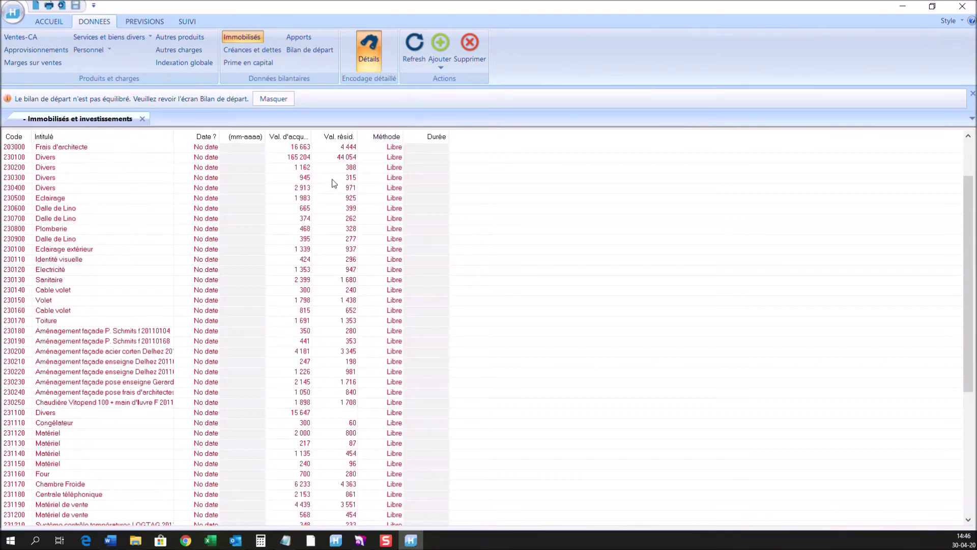
Step: Inspect the yearly depreciation charges of the imported asset 230100 Divers with the 165 204 acquisition value
{"action": "left_click", "coordinate": [304, 157]}
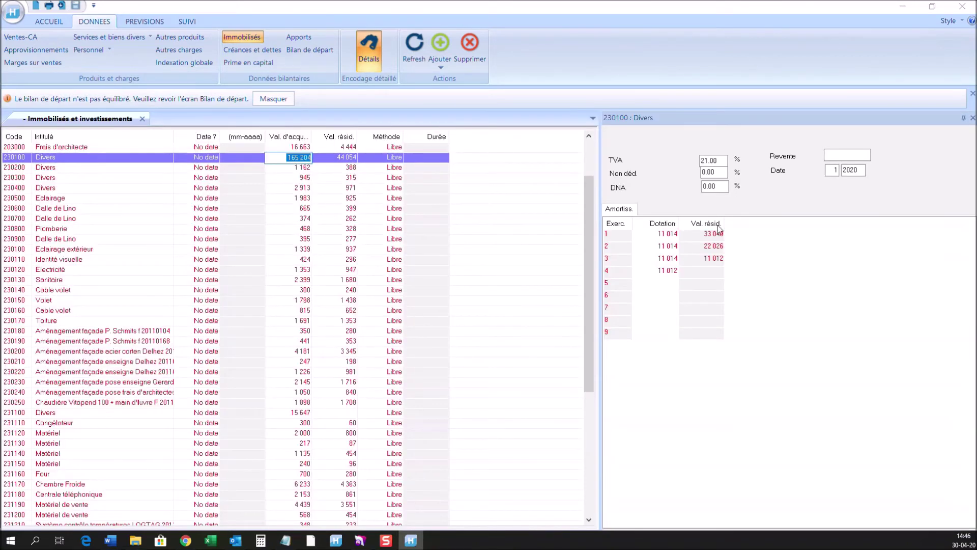
{"action": "left_click", "coordinate": [660, 235]}
{"action": "key", "text": "Down"}
{"action": "key", "text": "Down"}
{"action": "key", "text": "Down"}
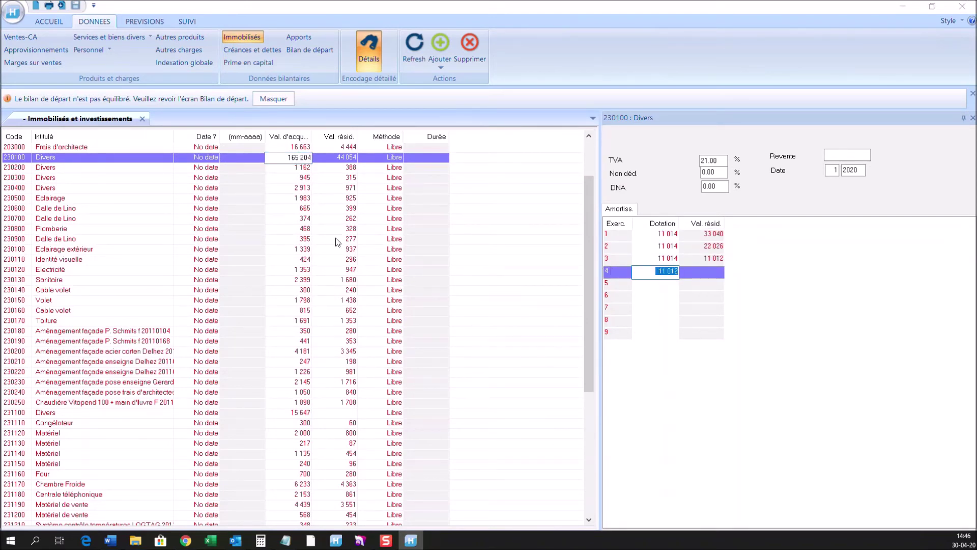
{"action": "scroll", "coordinate": [288, 238], "scroll_direction": "down", "scroll_amount": 7}
{"action": "scroll", "coordinate": [289, 237], "scroll_direction": "up", "scroll_amount": 9}
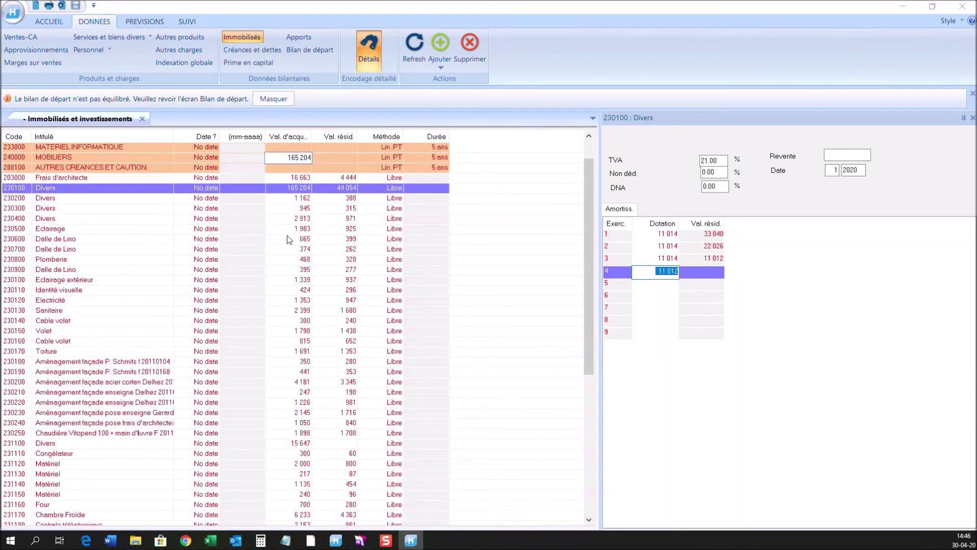
Step: Delete the six fixed-asset entries from 203000 AUTRES FRAIS 1er ETABLISSEMENT through 288100 AUTRES CREANCES ET CAUTION
{"action": "scroll", "coordinate": [287, 236], "scroll_direction": "up", "scroll_amount": 1}
{"action": "left_click", "coordinate": [288, 147]}
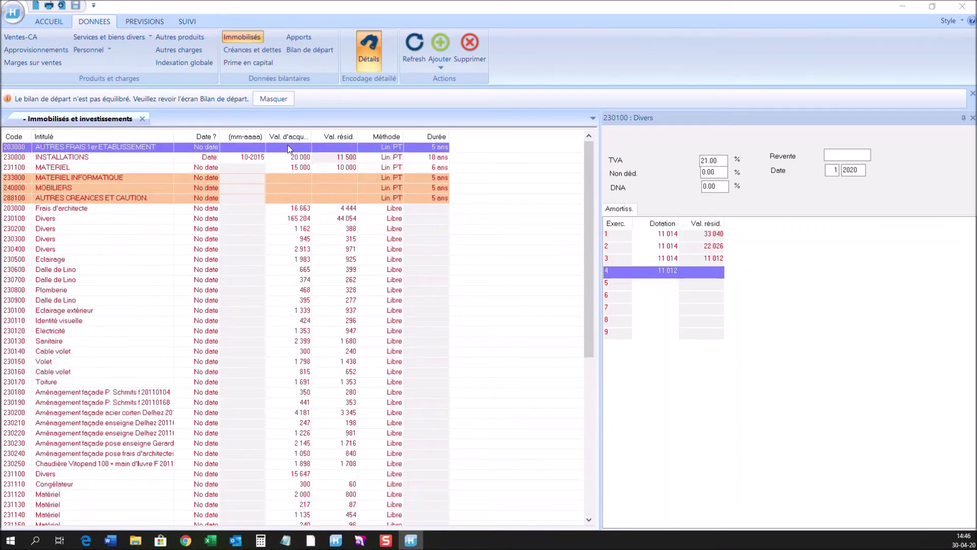
{"action": "left_click", "coordinate": [297, 198], "text": "shift"}
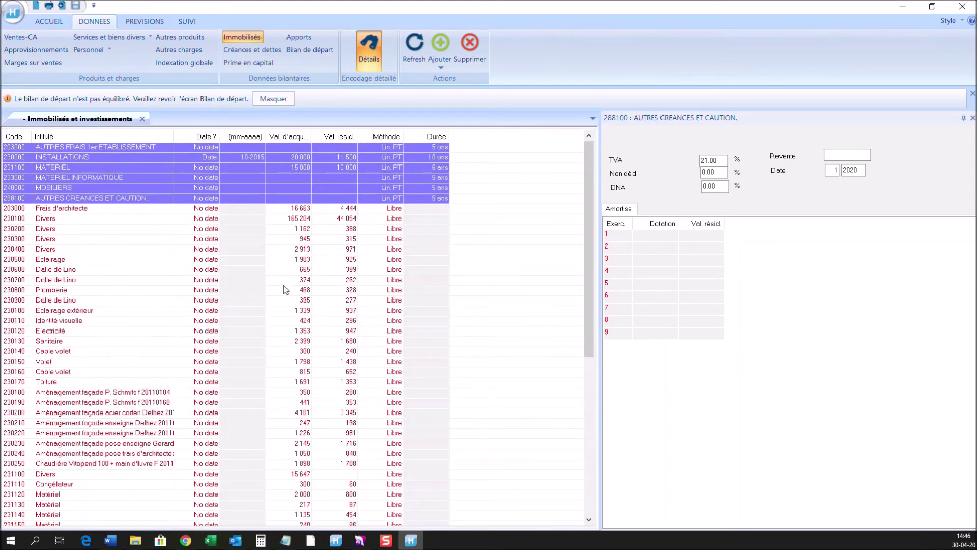
{"action": "left_click", "coordinate": [474, 53]}
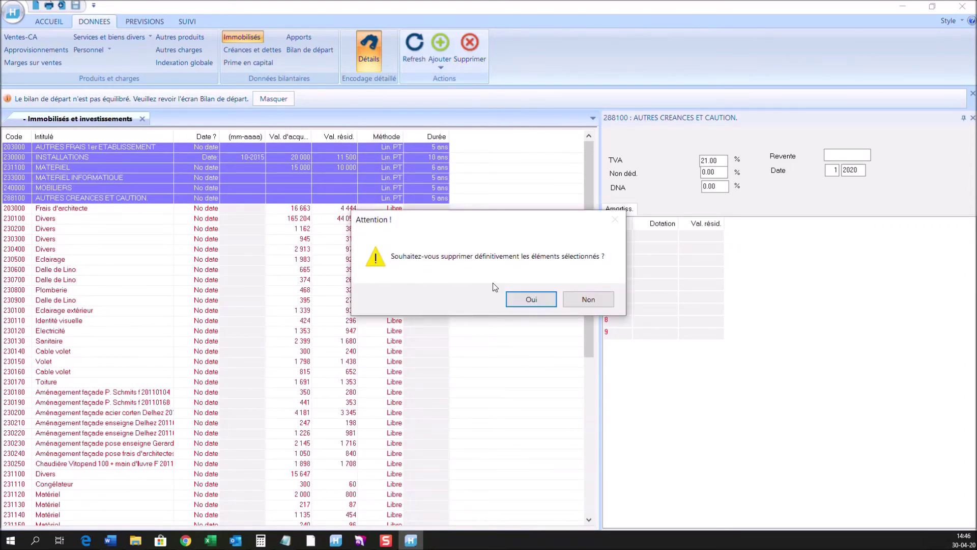
{"action": "left_click", "coordinate": [516, 302]}
Step: Display the Bilan de départ, open the Créances et dettes list and enlarge the list area above the balance sheet
{"action": "left_click", "coordinate": [309, 50]}
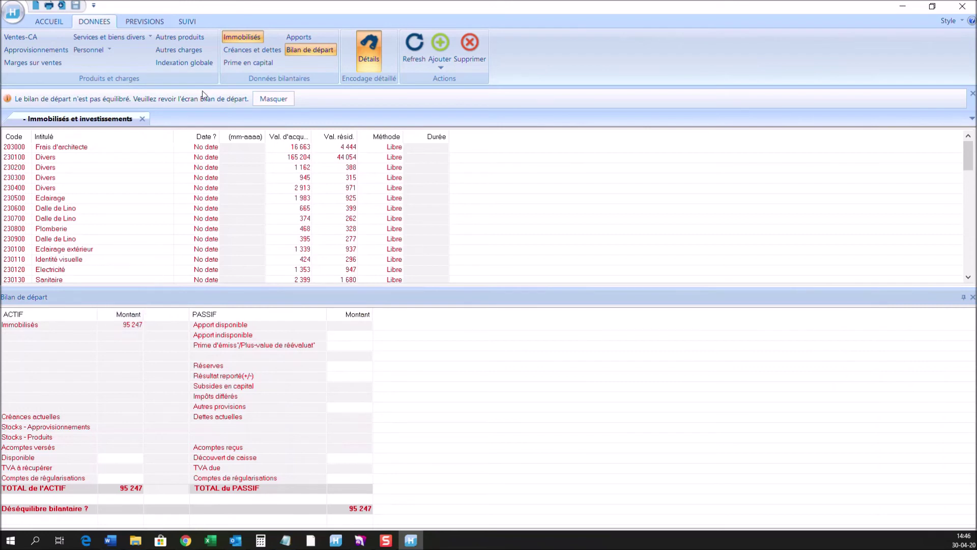
{"action": "left_click", "coordinate": [250, 51]}
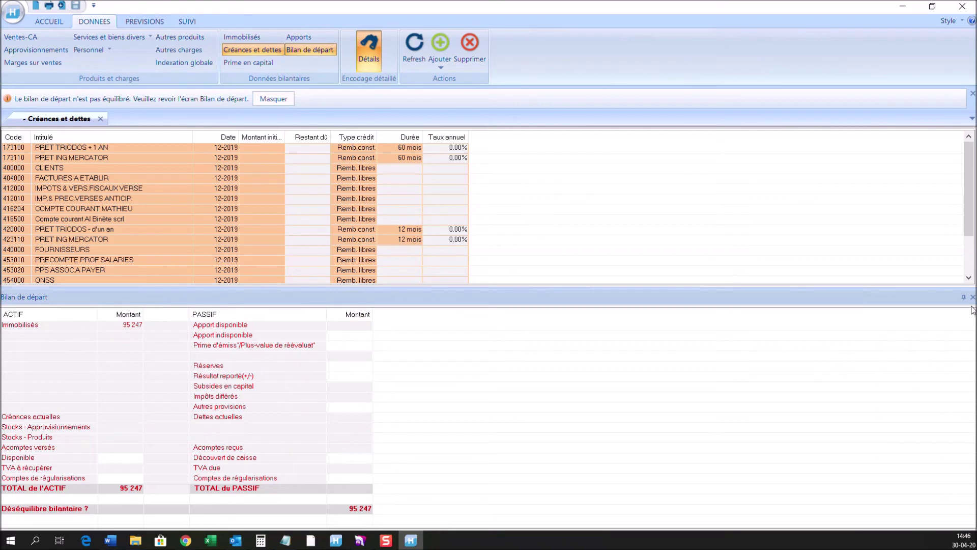
{"action": "left_click_drag", "start_coordinate": [896, 290], "coordinate": [890, 370]}
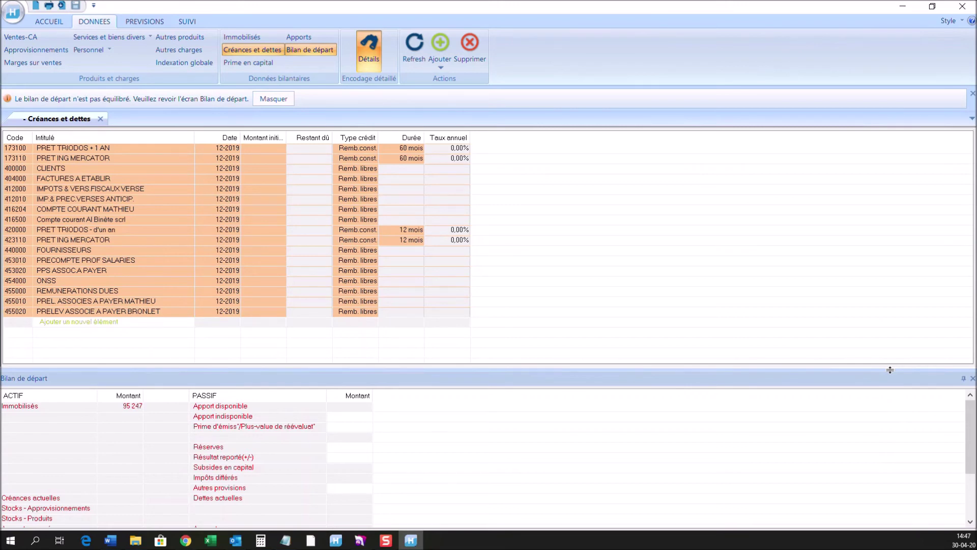
Step: Delete the 420000 PRET TRIODOS - d'un an entry from the Créances et dettes list
{"action": "double_click", "coordinate": [98, 153]}
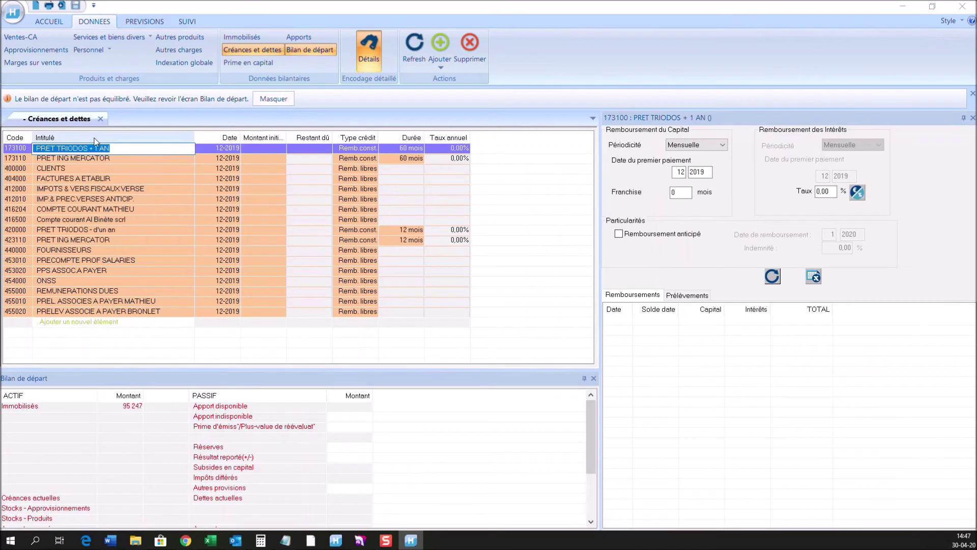
{"action": "double_click", "coordinate": [51, 233]}
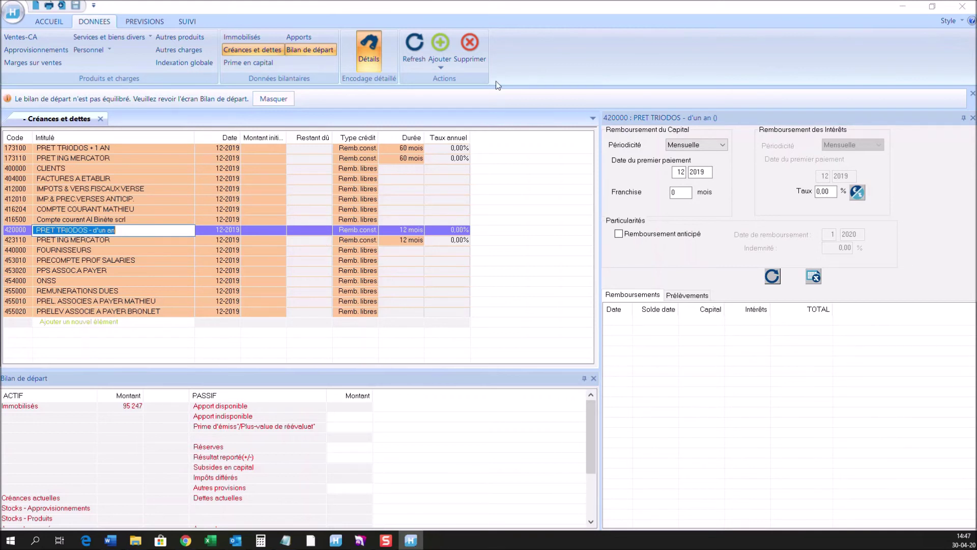
{"action": "left_click", "coordinate": [481, 63]}
{"action": "left_click", "coordinate": [532, 299]}
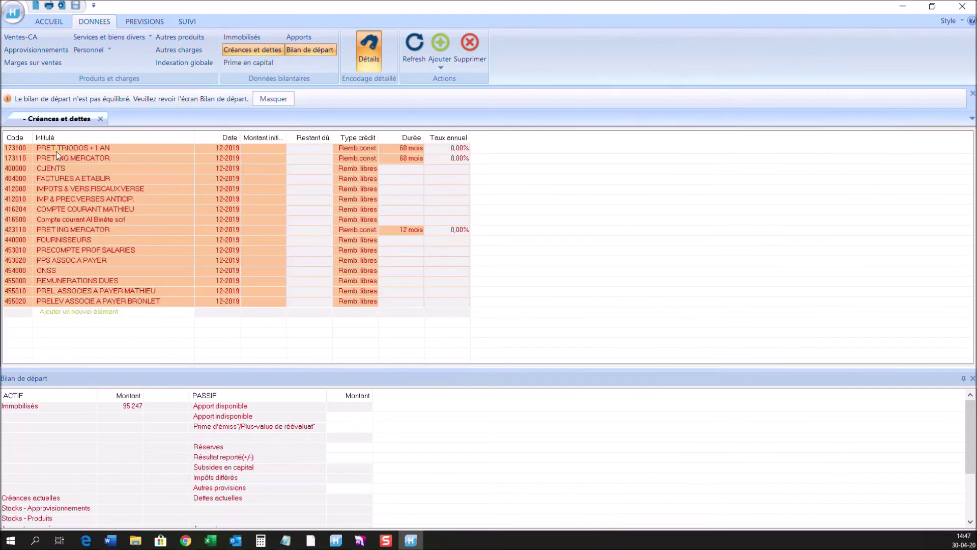
Step: Set the PRET TRIODOS + 1 AN loan's date to 10-2015, its initial amount to 150 000 and its duration to 120 months
{"action": "double_click", "coordinate": [57, 151]}
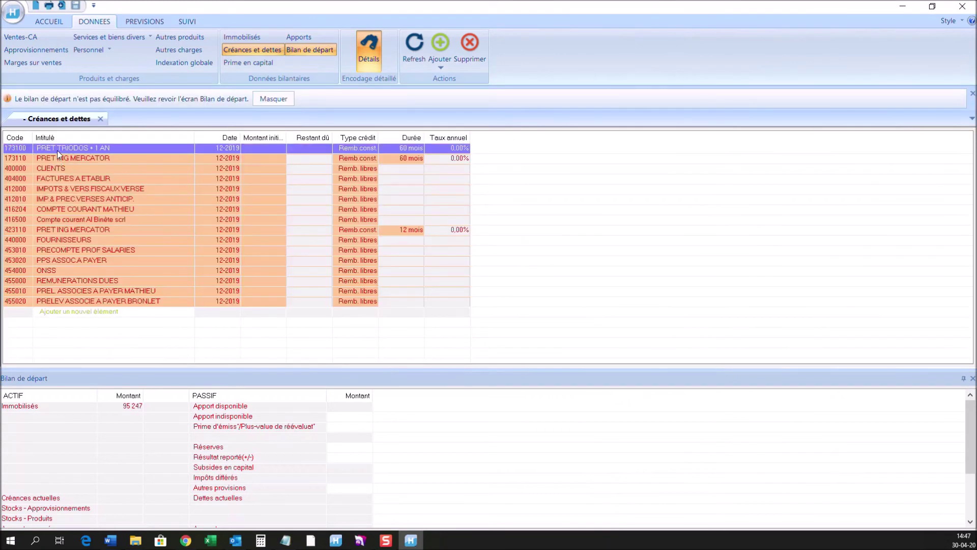
{"action": "left_click", "coordinate": [212, 149]}
{"action": "type", "text": "10 2015"}
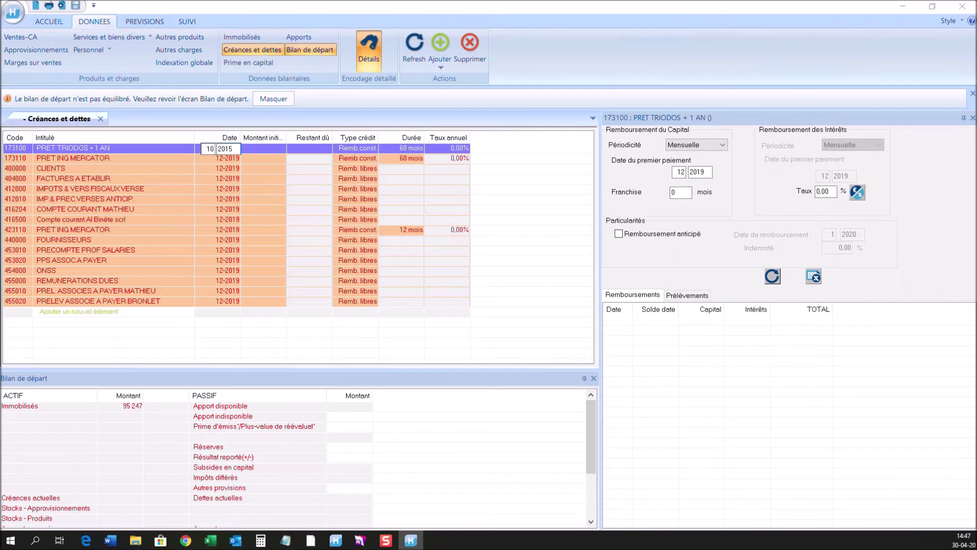
{"action": "key", "text": "Return"}
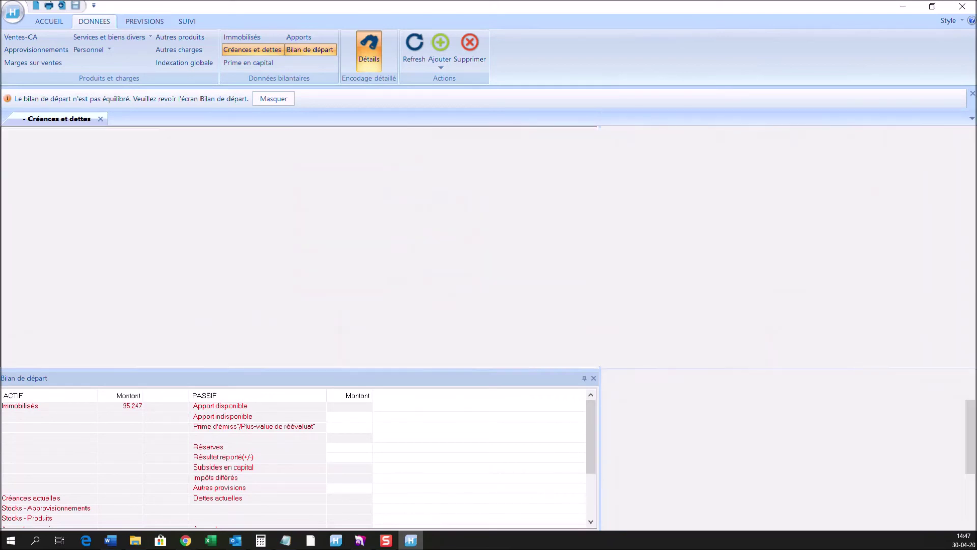
{"action": "type", "text": "150000"}
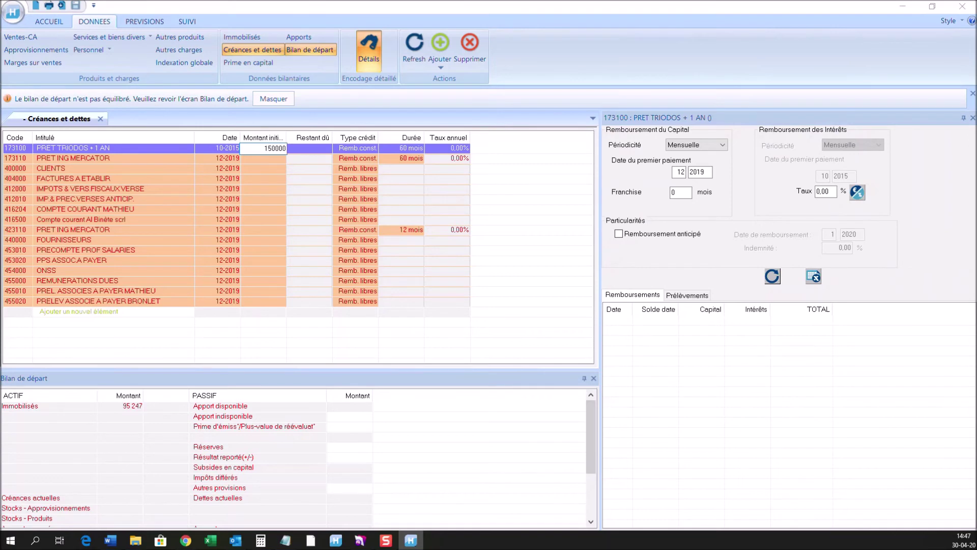
{"action": "left_click", "coordinate": [322, 152]}
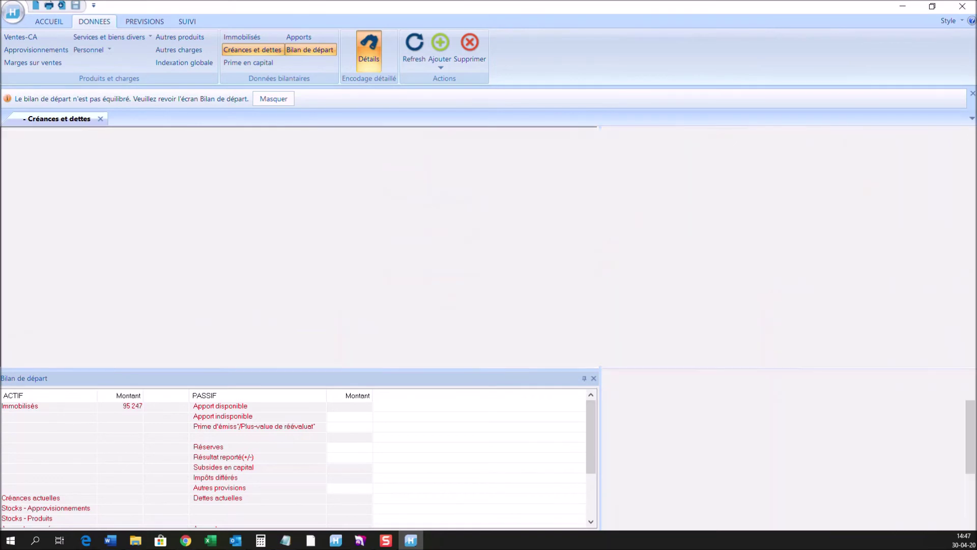
{"action": "key", "text": "Return"}
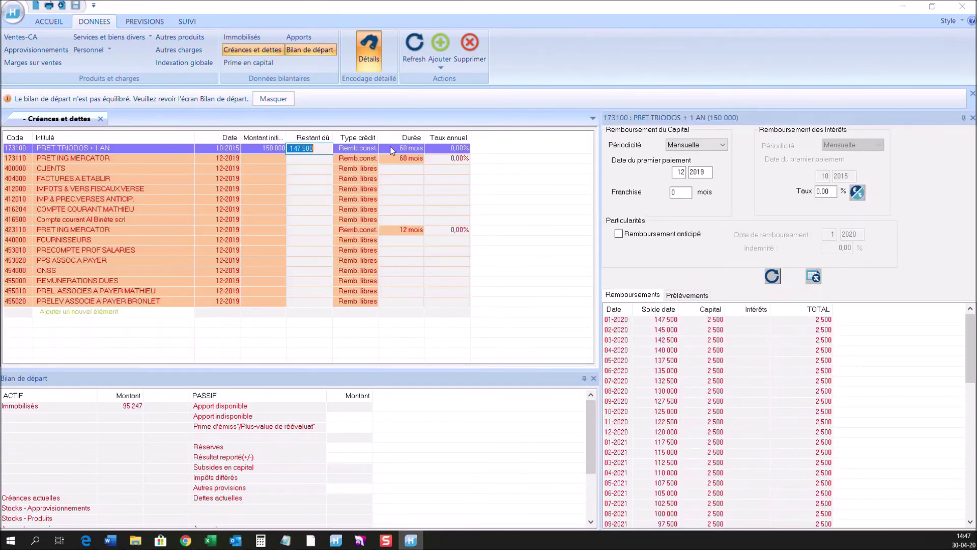
{"action": "type", "text": "120"}
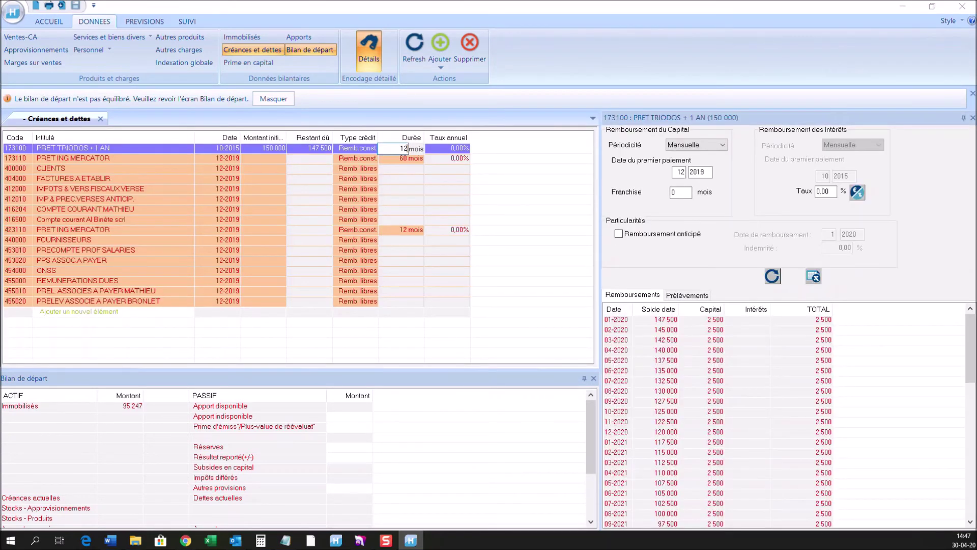
{"action": "key", "text": "Return"}
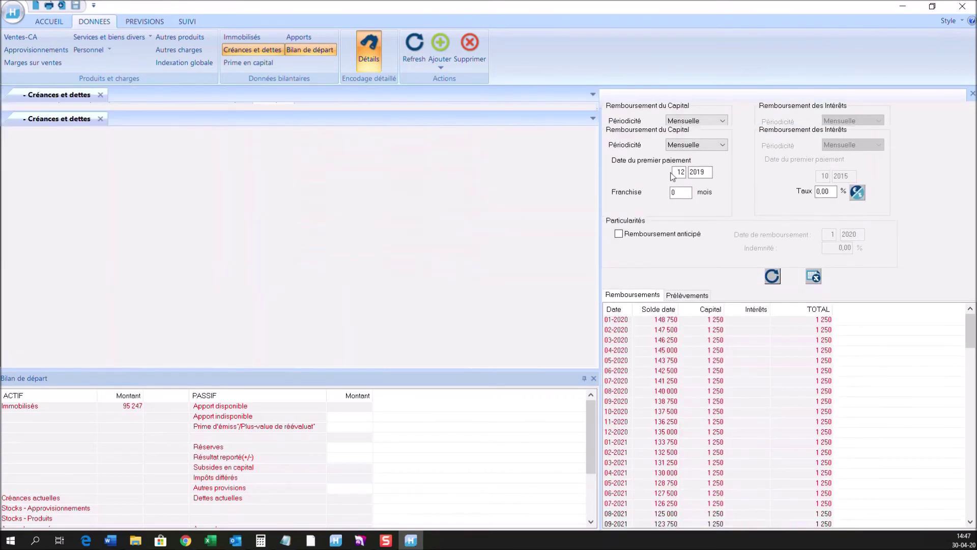
Step: Set the PRET TRIODOS + 1 AN loan's first capital payment date to 11-2015 and its interest rate to 1.4%
{"action": "left_click", "coordinate": [688, 172]}
{"action": "type", "text": "1"}
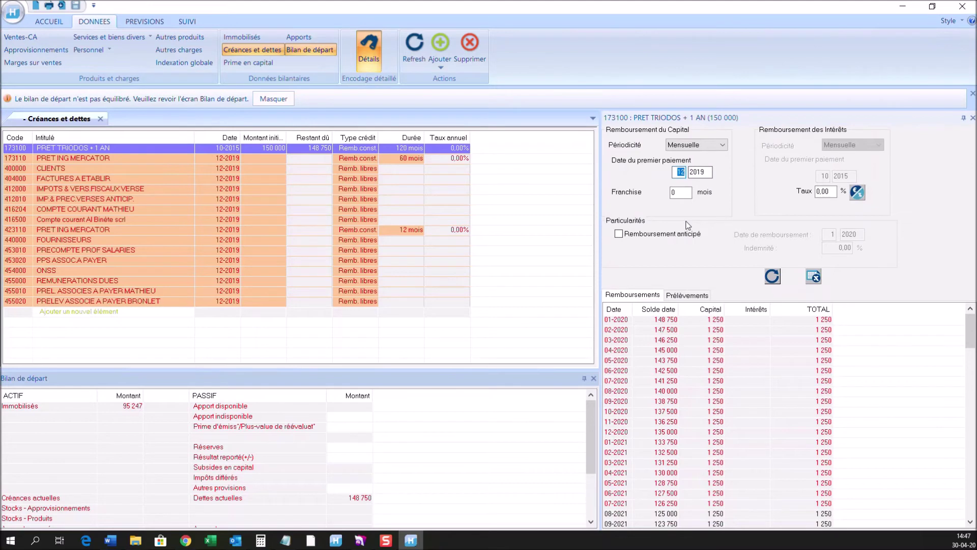
{"action": "type", "text": "1"}
{"action": "key", "text": "Tab"}
{"action": "type", "text": "2015"}
{"action": "left_click", "coordinate": [825, 191]}
{"action": "type", "text": "1.4"}
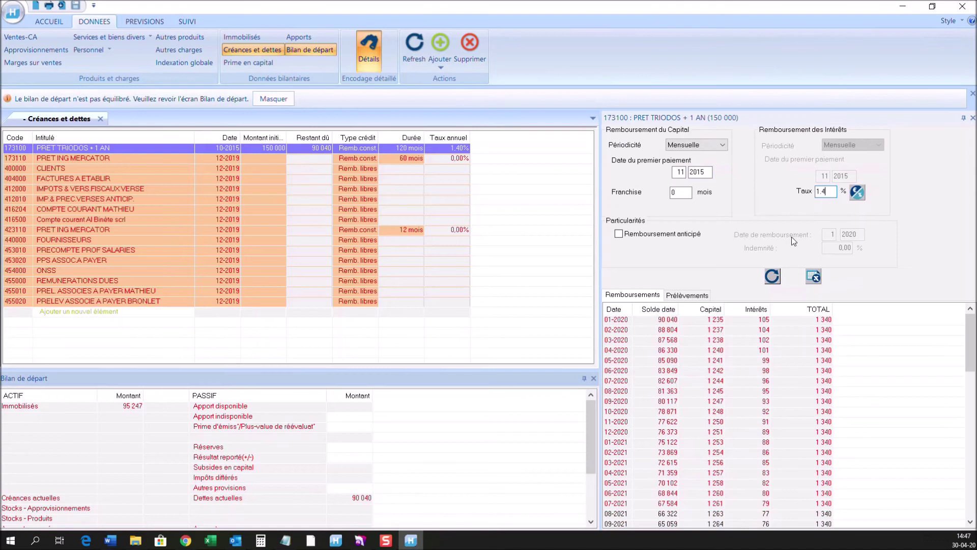
Step: Calculate the PRET TRIODOS + 1 AN loan's interest rate from a periodic repayment amount of 1500
{"action": "left_click", "coordinate": [857, 193]}
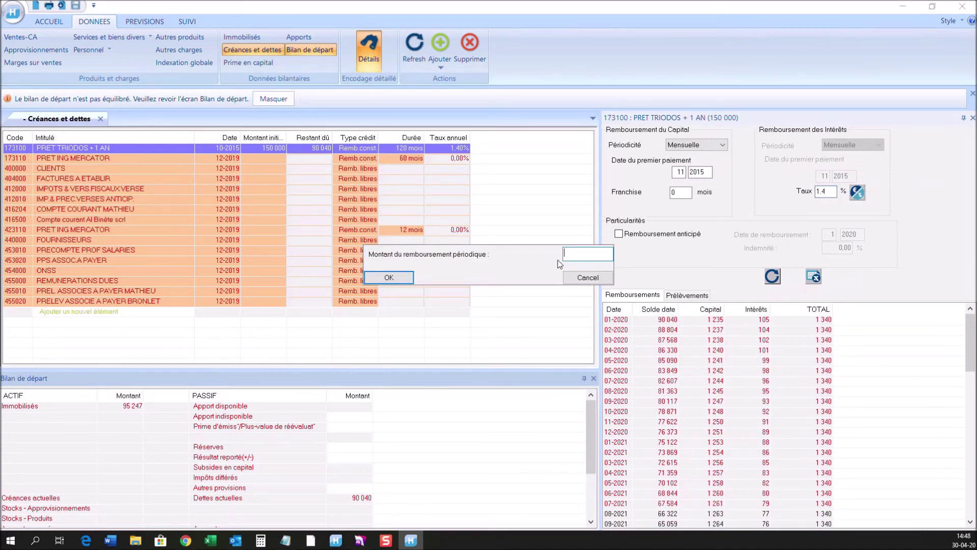
{"action": "type", "text": "1500"}
{"action": "left_click", "coordinate": [402, 281]}
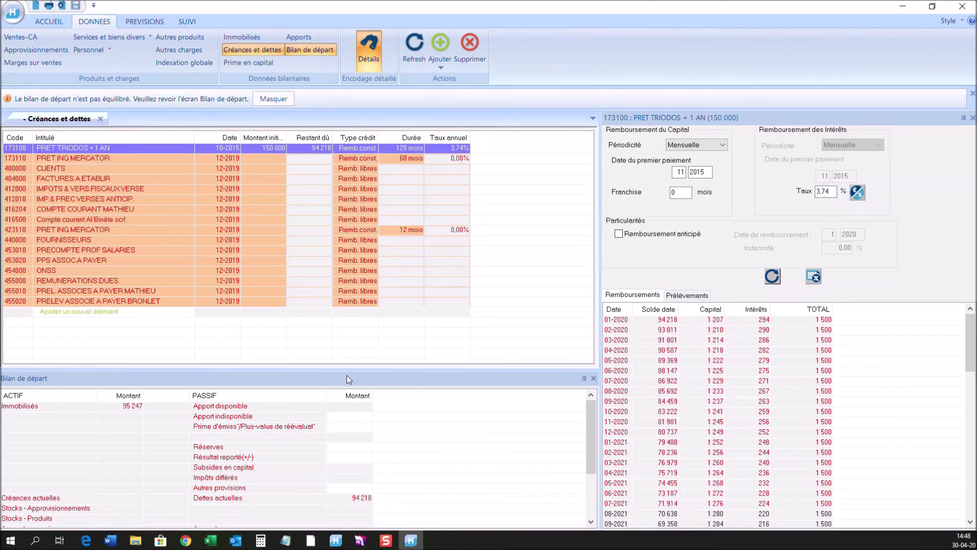
Step: Enlarge the Bilan de départ area and set the Apport disponible de départ to 18 000 in Apports
{"action": "left_click_drag", "start_coordinate": [347, 374], "coordinate": [347, 313]}
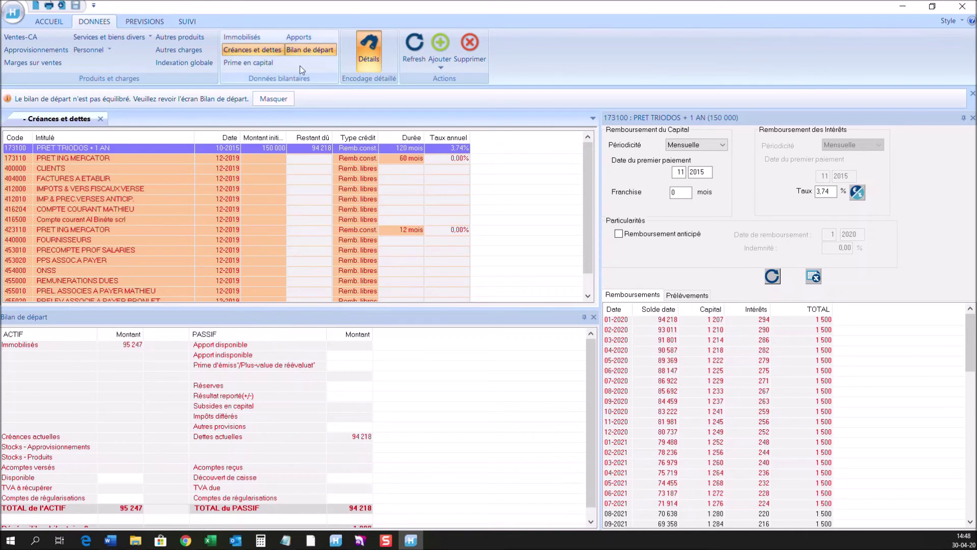
{"action": "left_click", "coordinate": [299, 38]}
{"action": "left_click", "coordinate": [250, 148]}
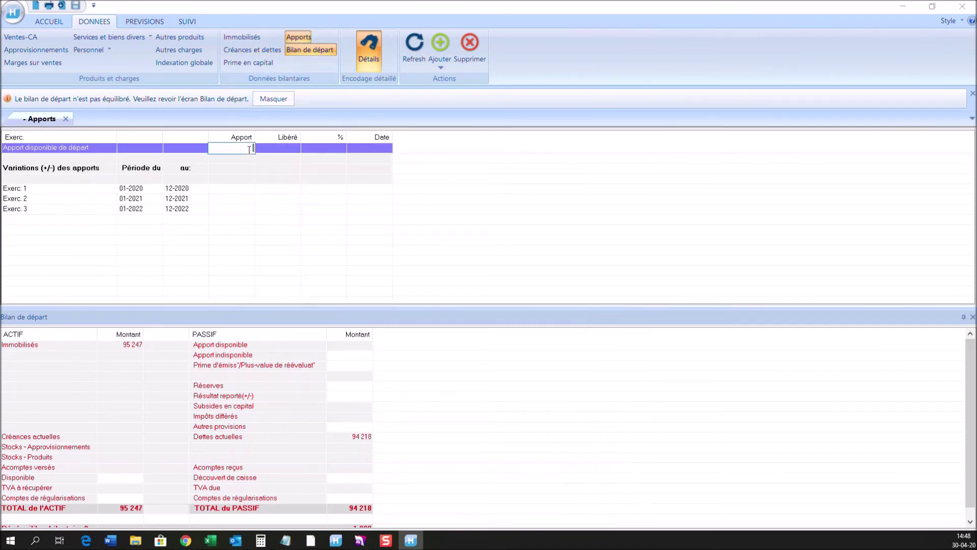
{"action": "type", "text": "1029"}
{"action": "key", "text": "Return"}
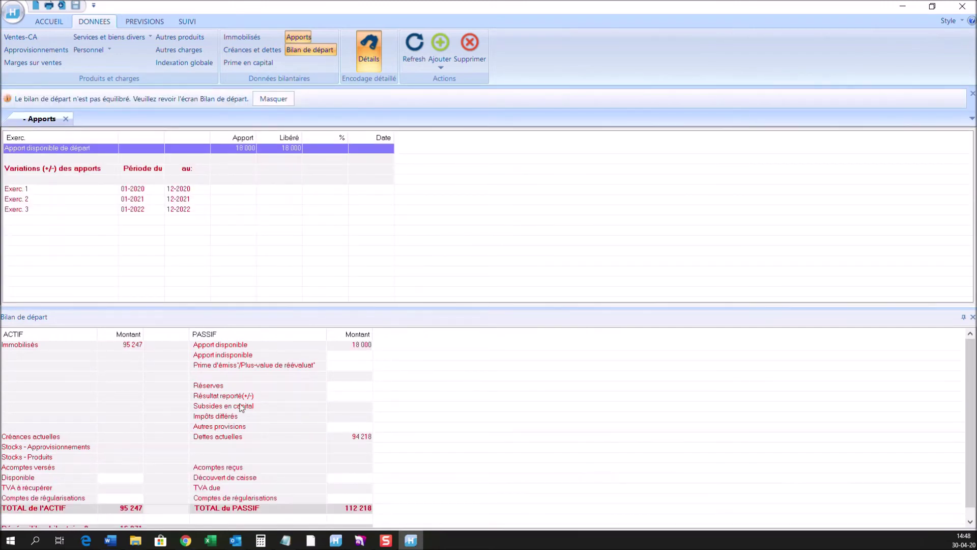
Step: Set Disponible on the assets side of the Bilan de départ to 15 000 and open the assets-side Comptes de régularisations amount for editing
{"action": "left_click", "coordinate": [134, 477]}
{"action": "type", "text": "15000"}
{"action": "key", "text": "Return"}
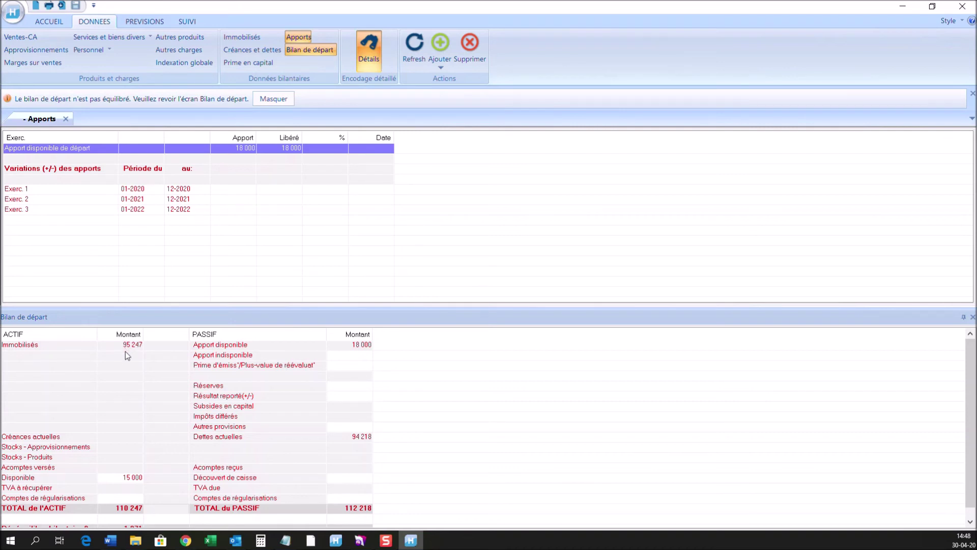
{"action": "left_click", "coordinate": [123, 497]}
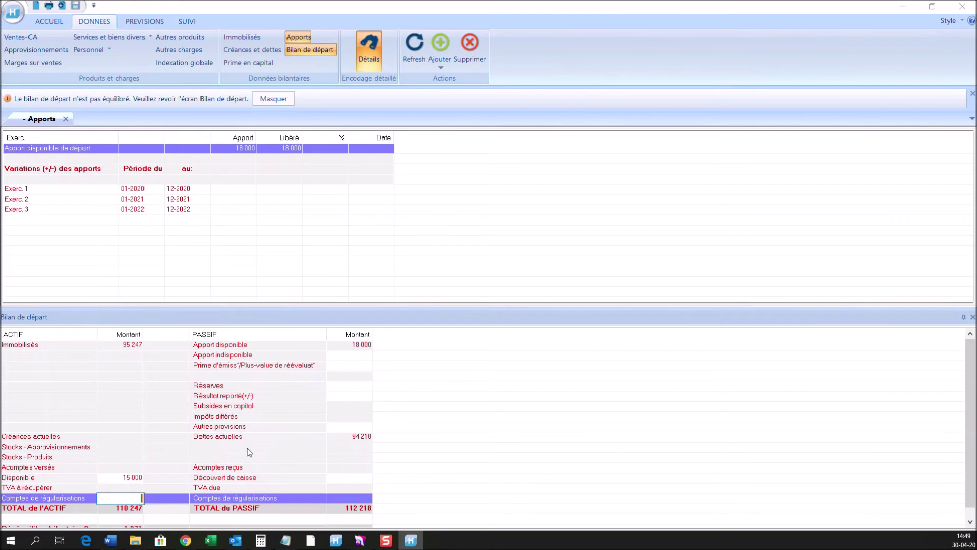
Step: Add a new 471 Dividendes de l'exercice item to the Créances et dettes list
{"action": "left_click", "coordinate": [252, 50]}
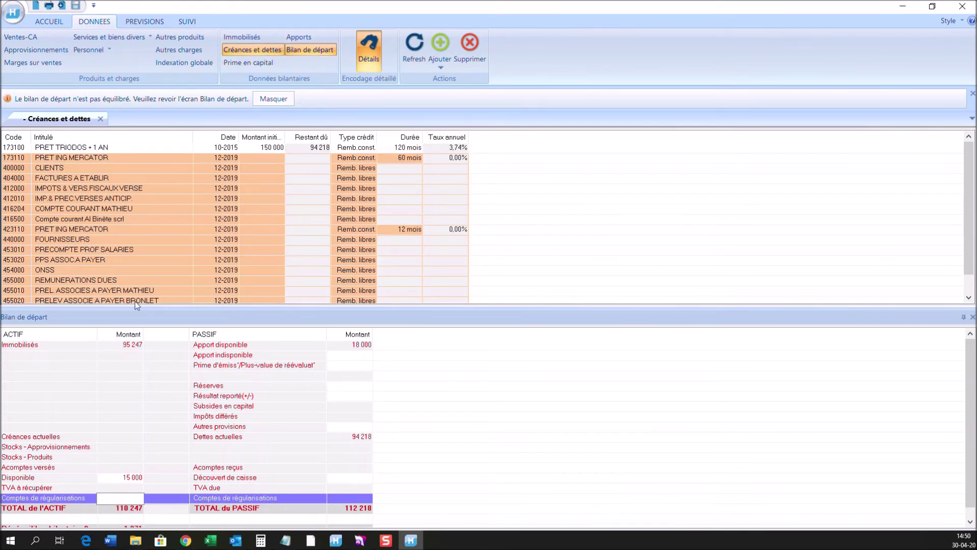
{"action": "left_click", "coordinate": [79, 38]}
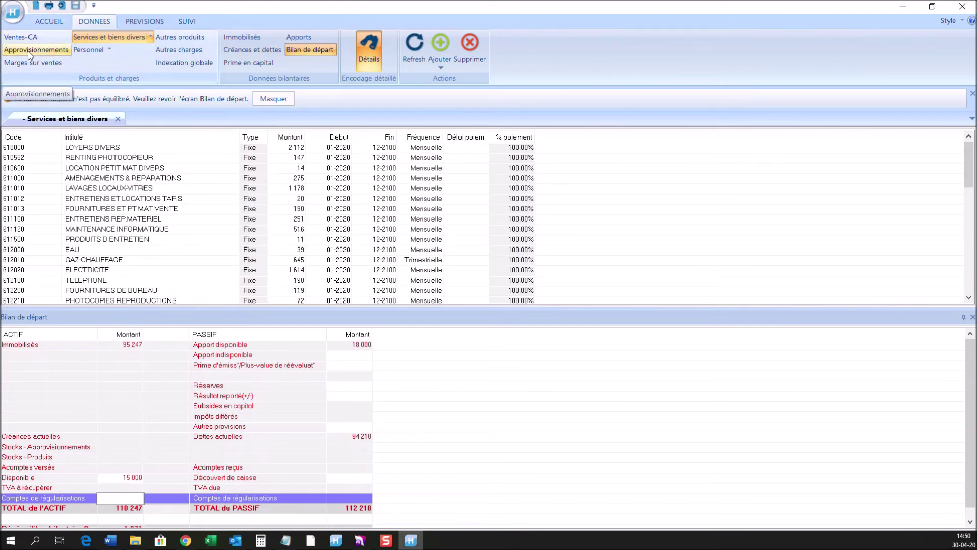
{"action": "left_click", "coordinate": [235, 51]}
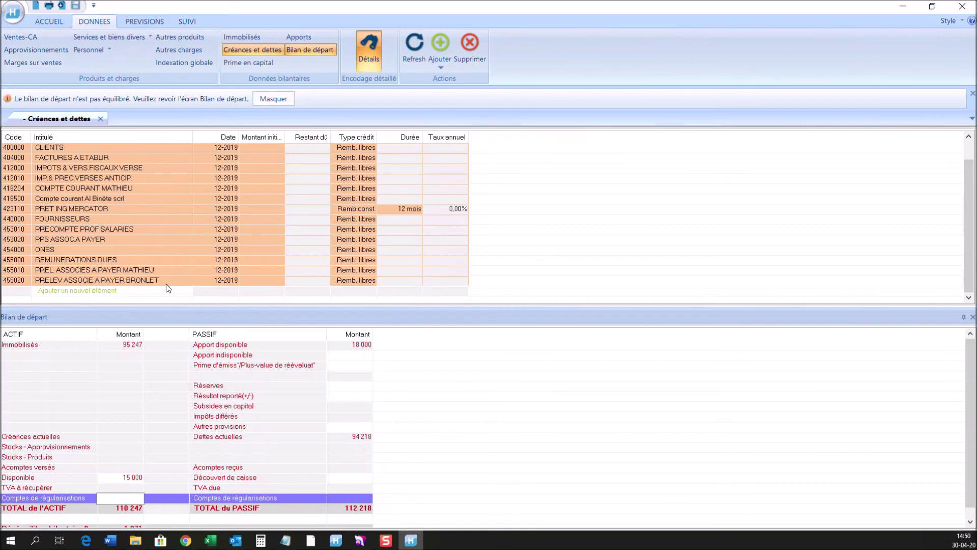
{"action": "left_click", "coordinate": [440, 43]}
{"action": "scroll", "coordinate": [697, 385], "scroll_direction": "down", "scroll_amount": 3}
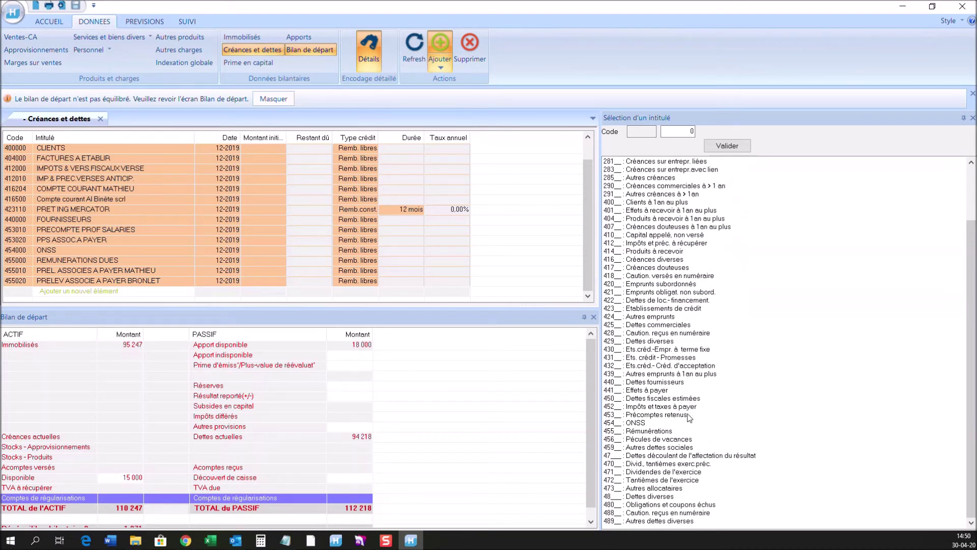
{"action": "left_click", "coordinate": [670, 472]}
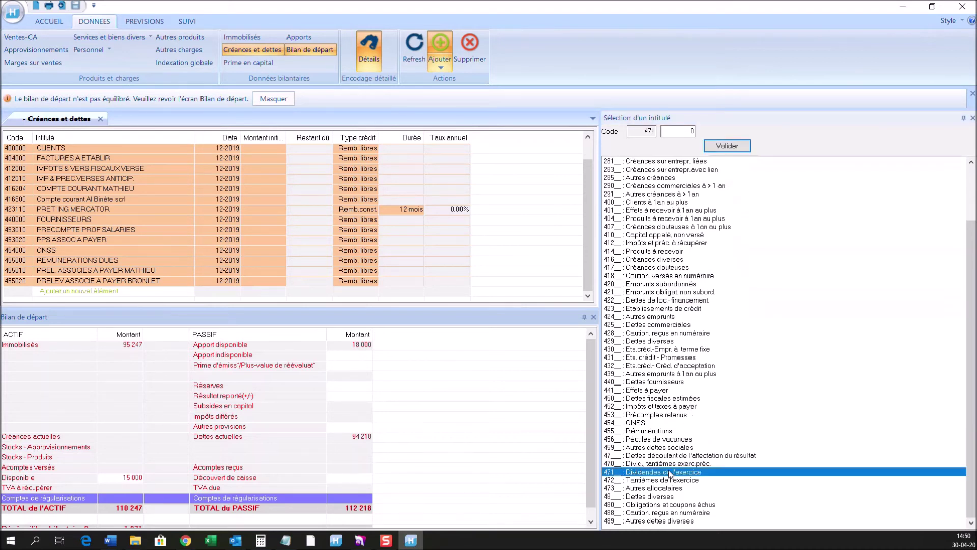
{"action": "left_click", "coordinate": [719, 147]}
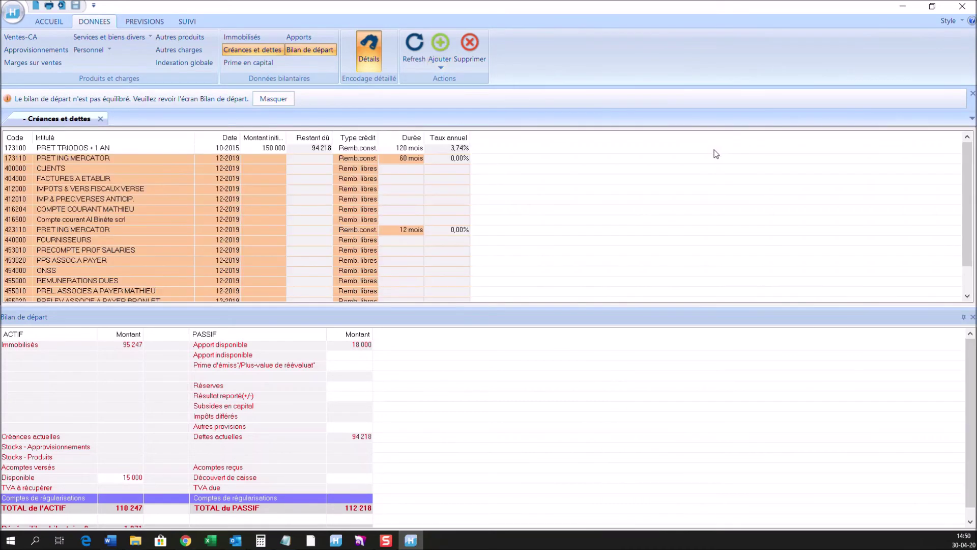
Step: Set the Dividendes de l'exercice item's initial amount to 15 000 and its date to 12-2019
{"action": "scroll", "coordinate": [174, 206], "scroll_direction": "down", "scroll_amount": 1}
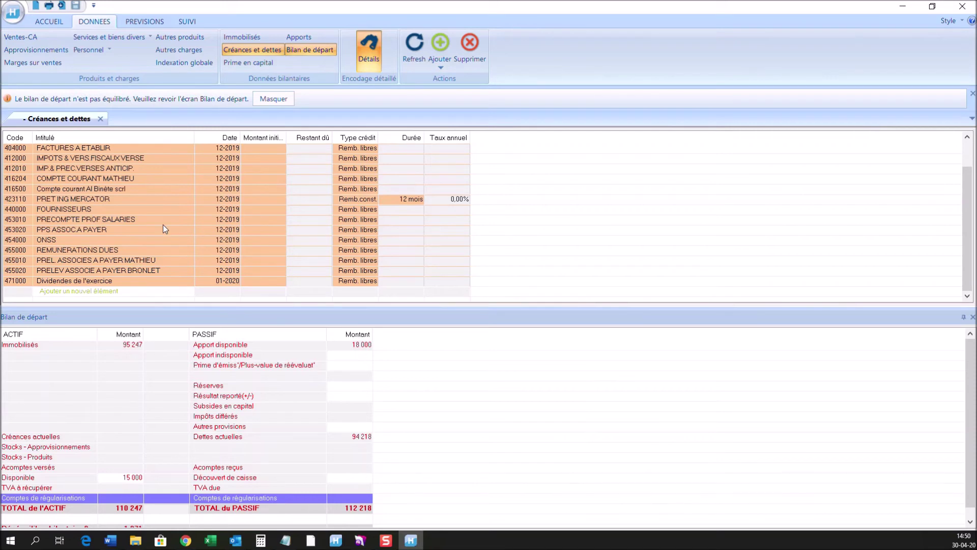
{"action": "left_click", "coordinate": [250, 281]}
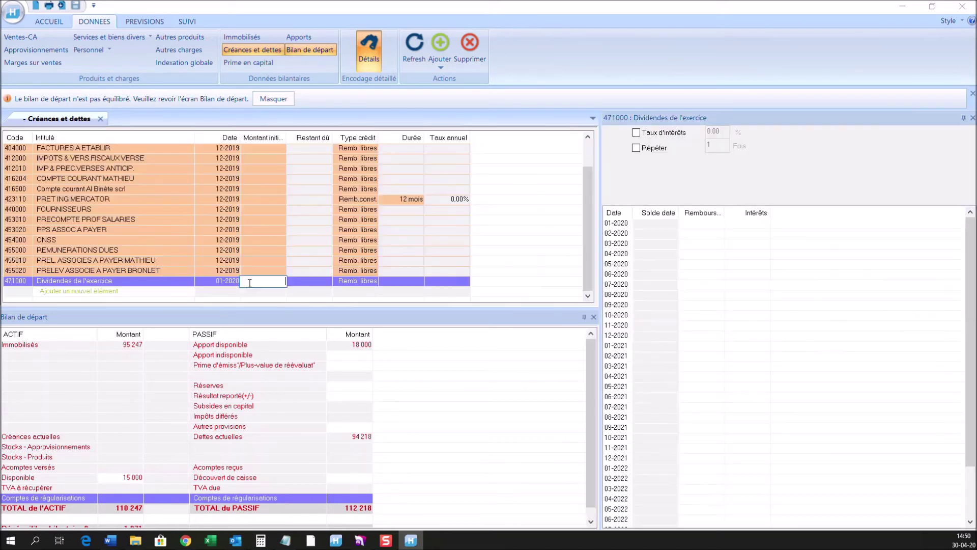
{"action": "left_click", "coordinate": [219, 282]}
{"action": "type", "text": "122019"}
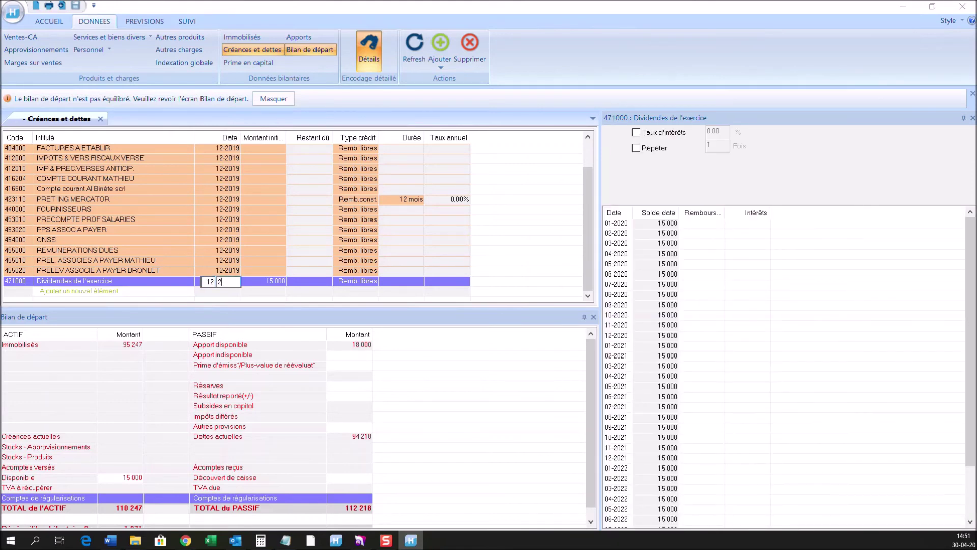
Step: Confirm the dividends item's date and set the assets-side Comptes de régularisations to 16 971 in the Bilan de départ
{"action": "key", "text": "Return"}
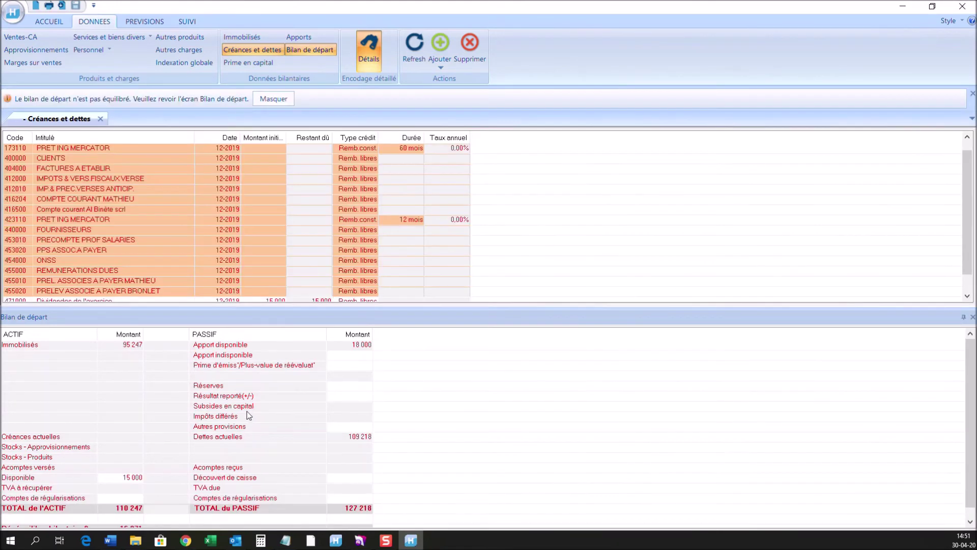
{"action": "scroll", "coordinate": [333, 442], "scroll_direction": "down", "scroll_amount": 1}
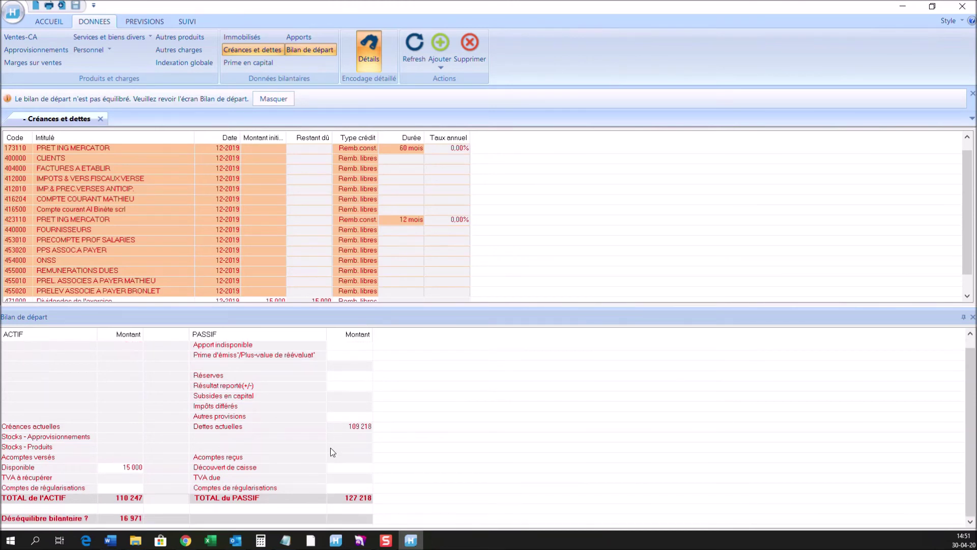
{"action": "scroll", "coordinate": [331, 445], "scroll_direction": "up", "scroll_amount": 1}
{"action": "scroll", "coordinate": [357, 242], "scroll_direction": "down", "scroll_amount": 2}
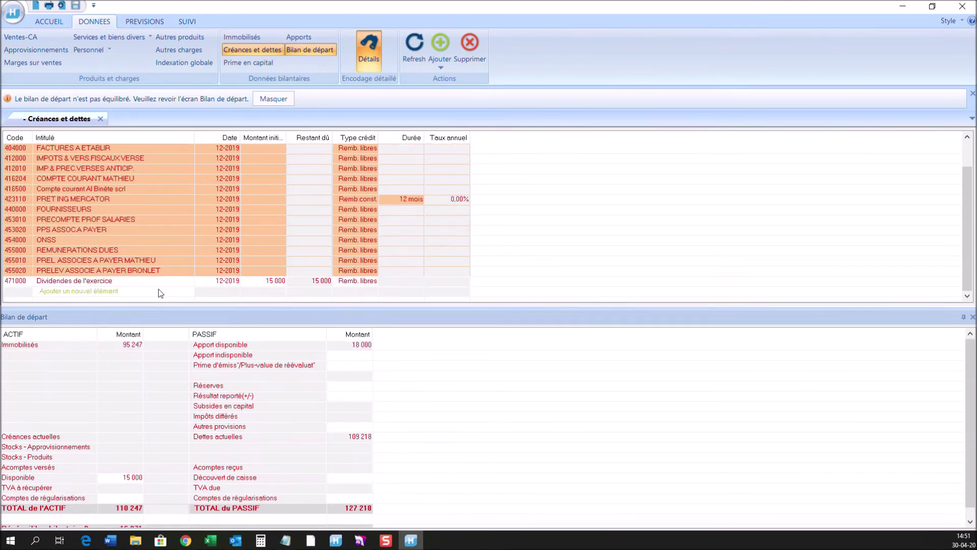
{"action": "scroll", "coordinate": [100, 491], "scroll_direction": "down", "scroll_amount": 1}
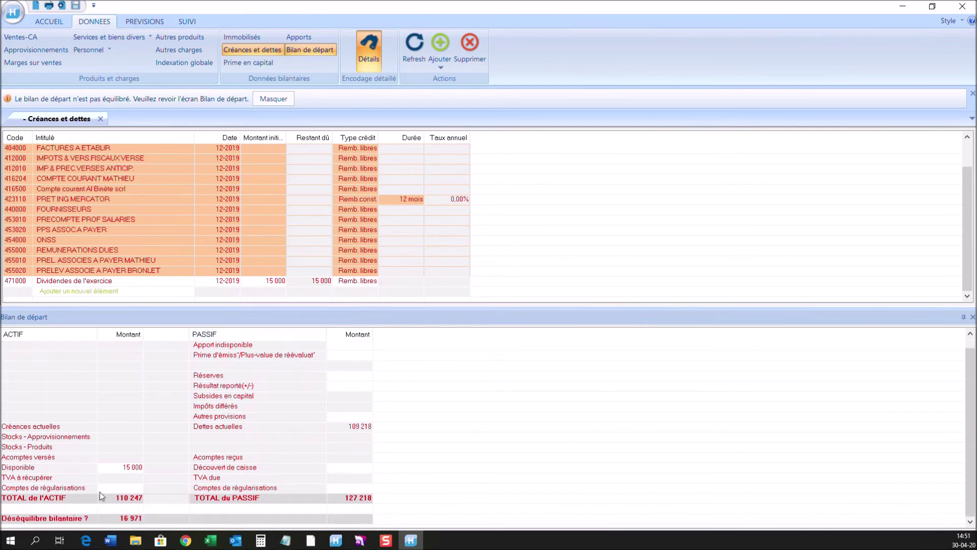
{"action": "left_click", "coordinate": [124, 486]}
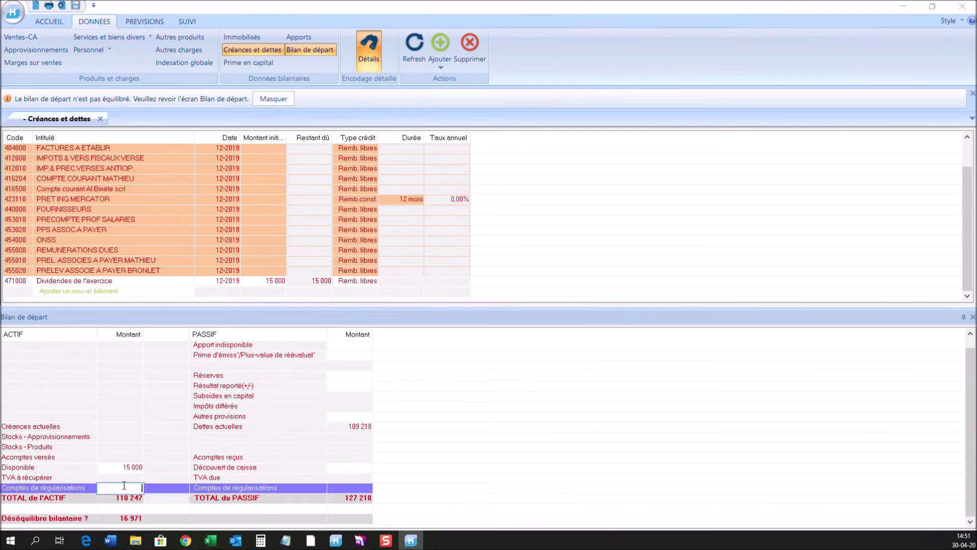
{"action": "type", "text": "16971"}
{"action": "key", "text": "Return"}
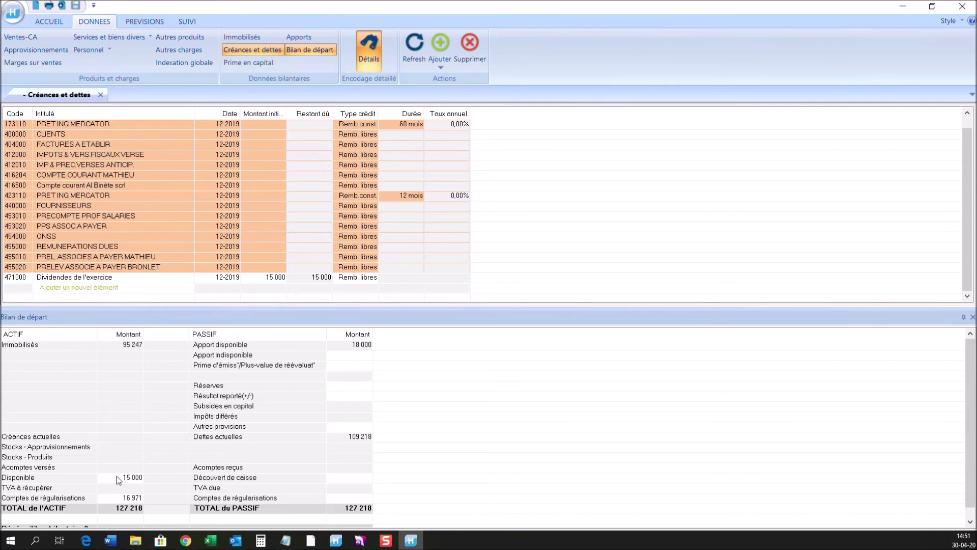
Step: Display the Trésorerie générale forecast, view its cumulative treasury graph, and close the graph
{"action": "left_click", "coordinate": [145, 21]}
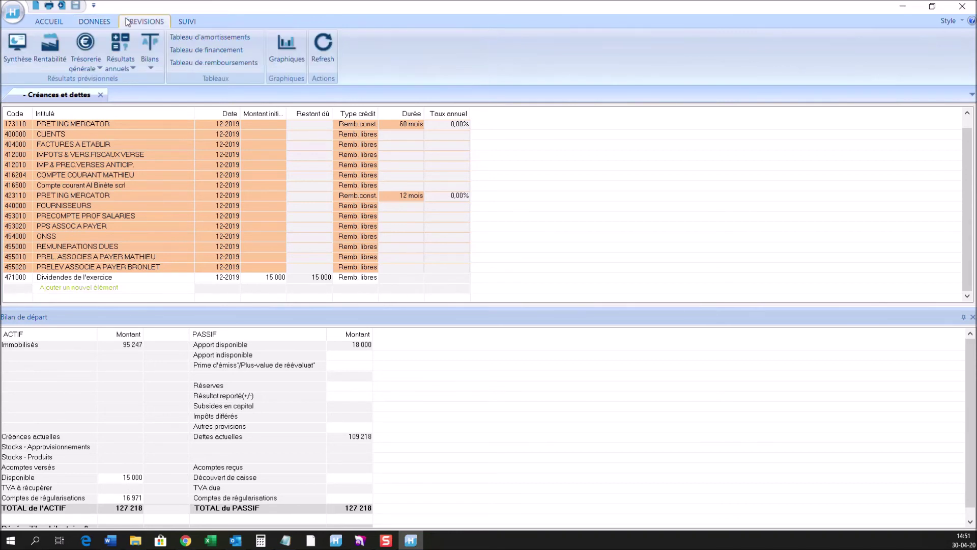
{"action": "left_click", "coordinate": [99, 45]}
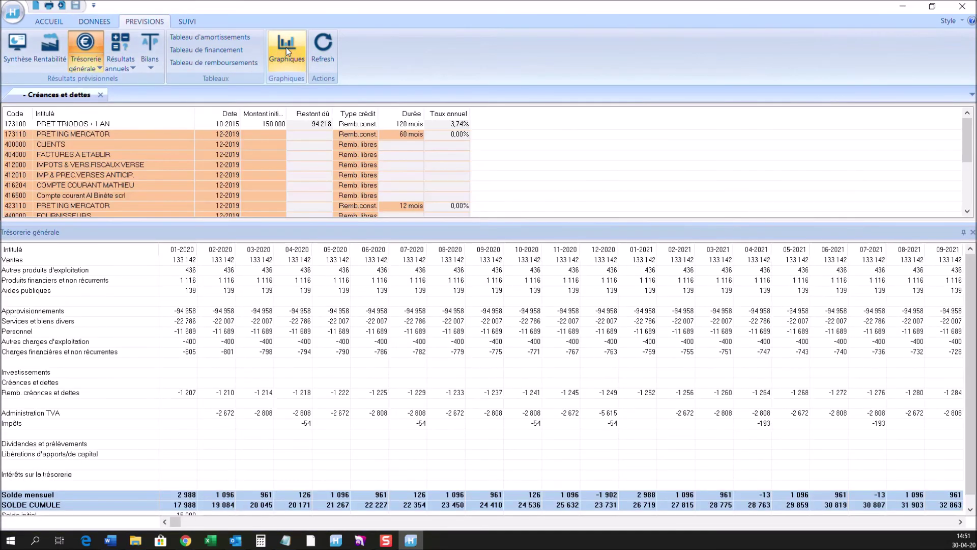
{"action": "left_click", "coordinate": [286, 51]}
{"action": "left_click_drag", "start_coordinate": [42, 276], "coordinate": [714, 33]}
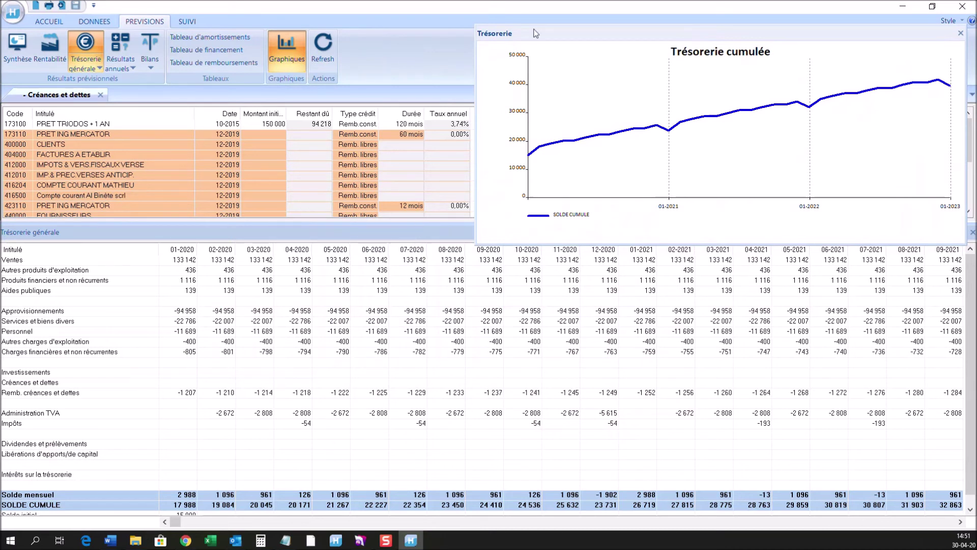
{"action": "left_click", "coordinate": [960, 33]}
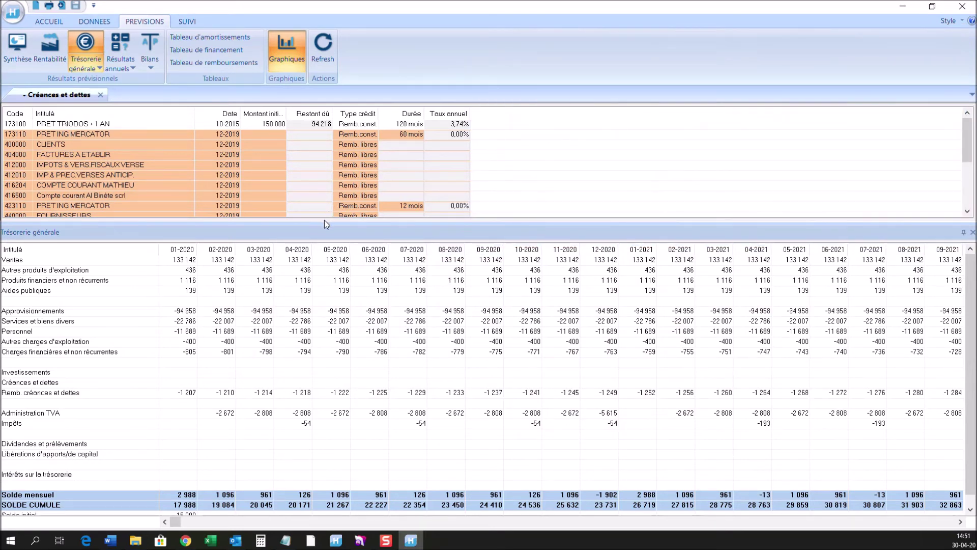
Step: Enlarge the Créances et dettes list and enter a repayment of 2 500 for 06-2020 on the Dividendes de l'exercice item
{"action": "left_click_drag", "start_coordinate": [325, 220], "coordinate": [325, 348]}
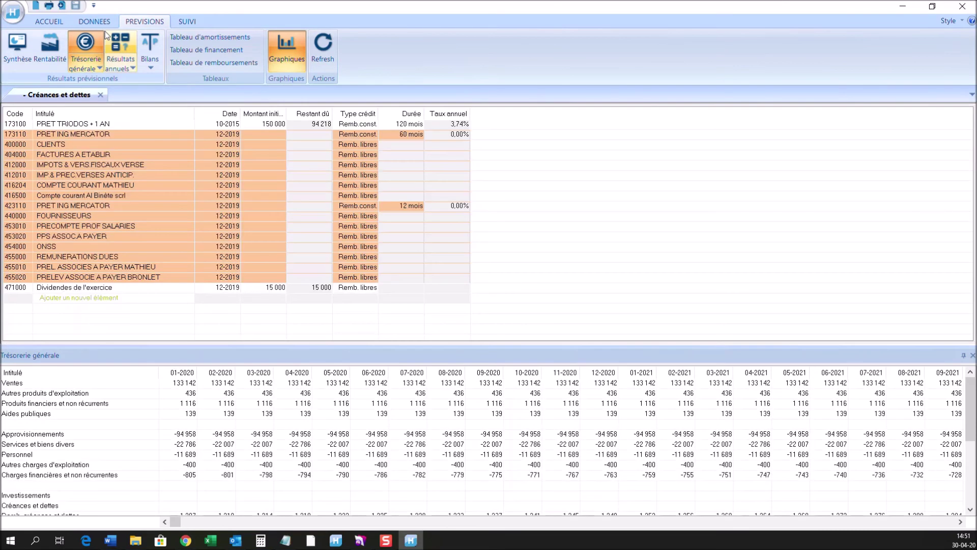
{"action": "left_click", "coordinate": [94, 21]}
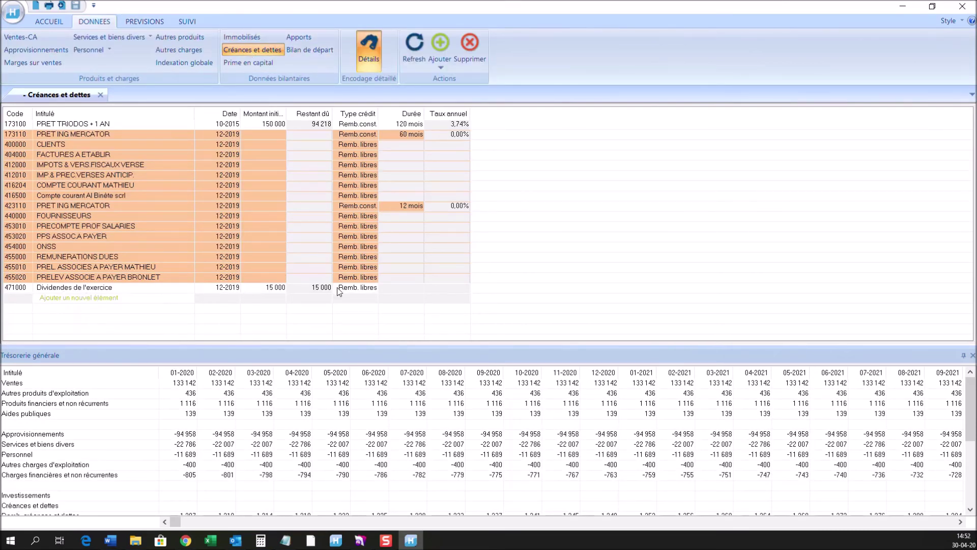
{"action": "left_click", "coordinate": [272, 288]}
{"action": "left_click", "coordinate": [272, 288]}
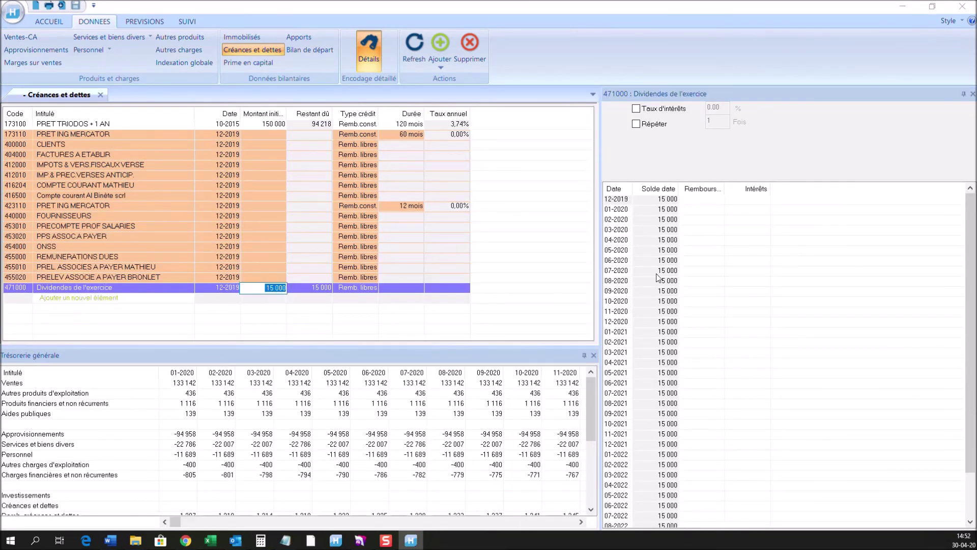
{"action": "left_click", "coordinate": [687, 262]}
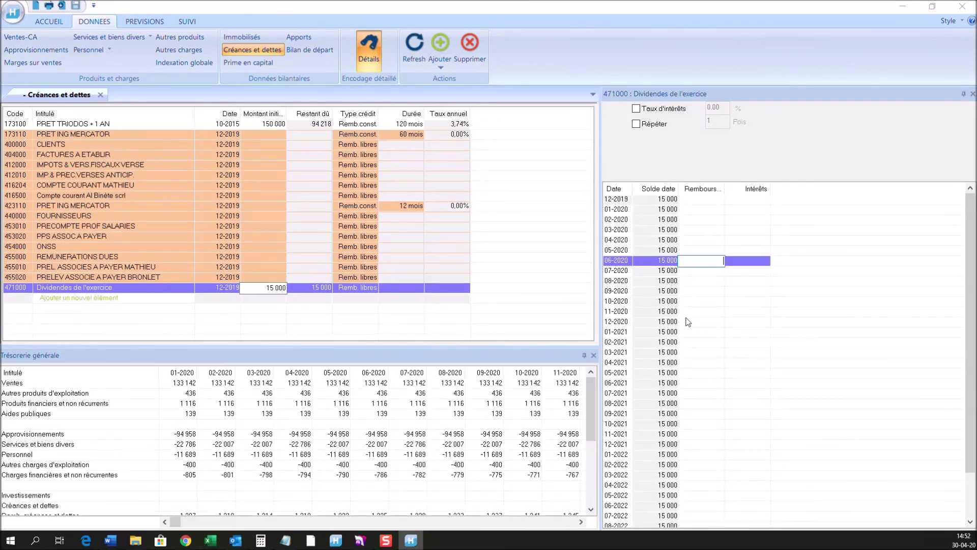
{"action": "type", "text": "2500"}
Step: Enter a 12 500 repayment for 07-2020 on the Dividendes de l'exercice item and display the cumulative treasury graph
{"action": "left_click", "coordinate": [703, 272]}
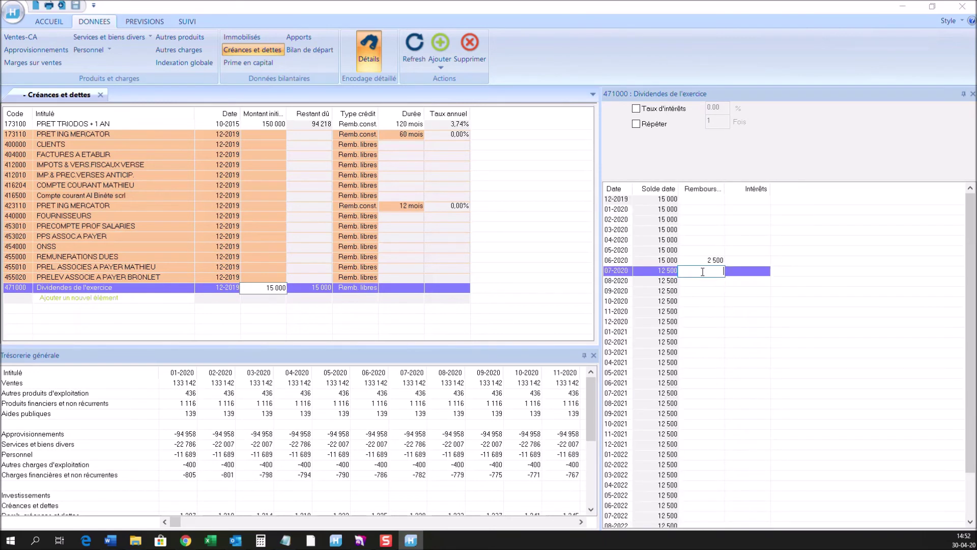
{"action": "type", "text": "125000"}
{"action": "key", "text": "BackSpace"}
{"action": "left_click", "coordinate": [706, 282]}
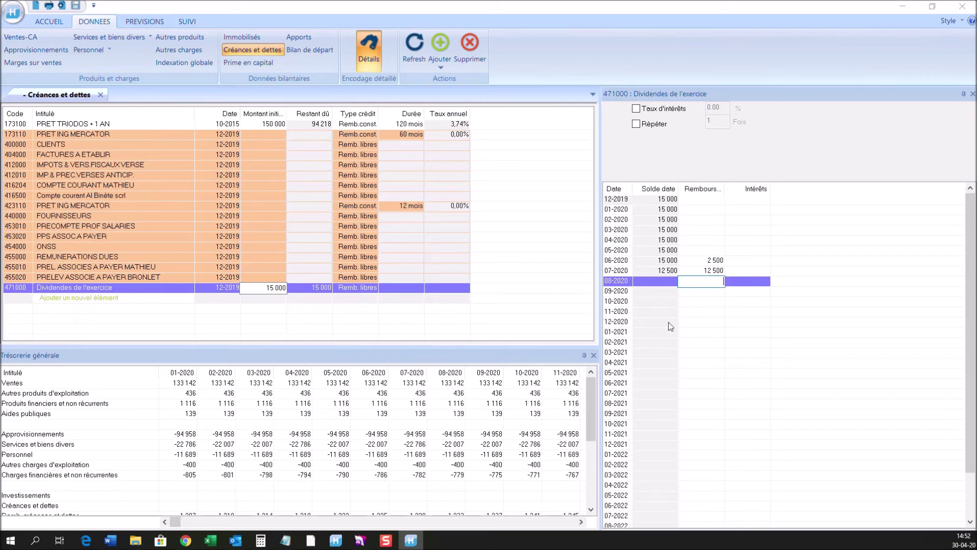
{"action": "left_click", "coordinate": [702, 323]}
{"action": "left_click", "coordinate": [510, 323]}
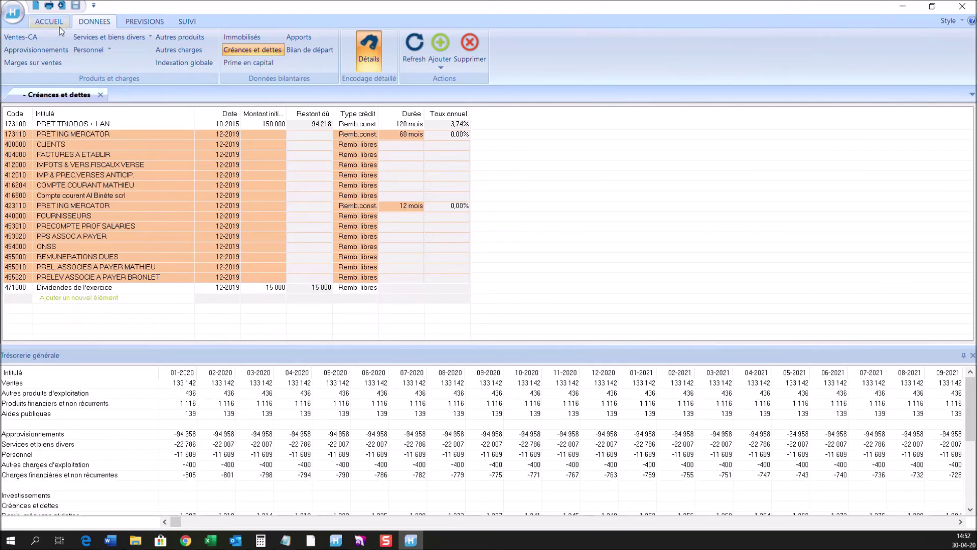
{"action": "left_click", "coordinate": [127, 19]}
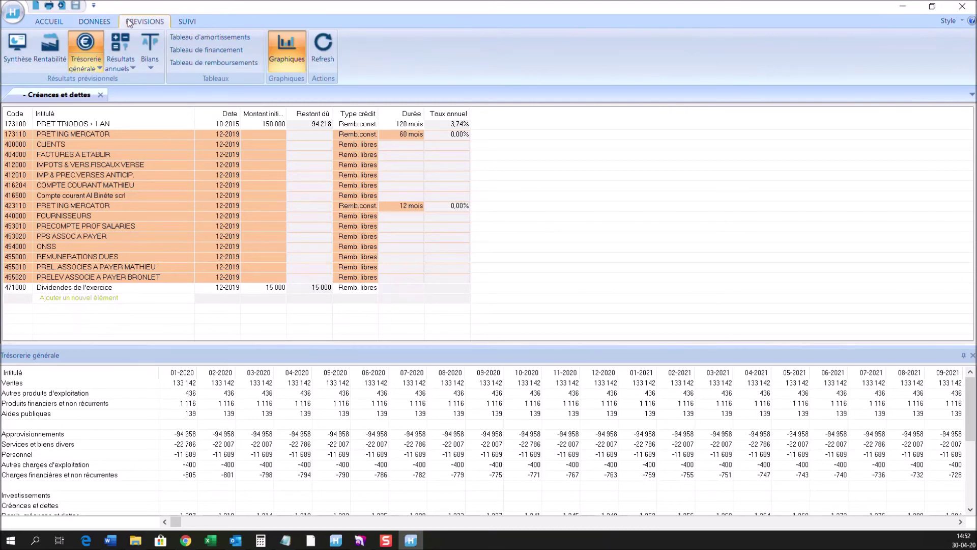
{"action": "left_click", "coordinate": [288, 57]}
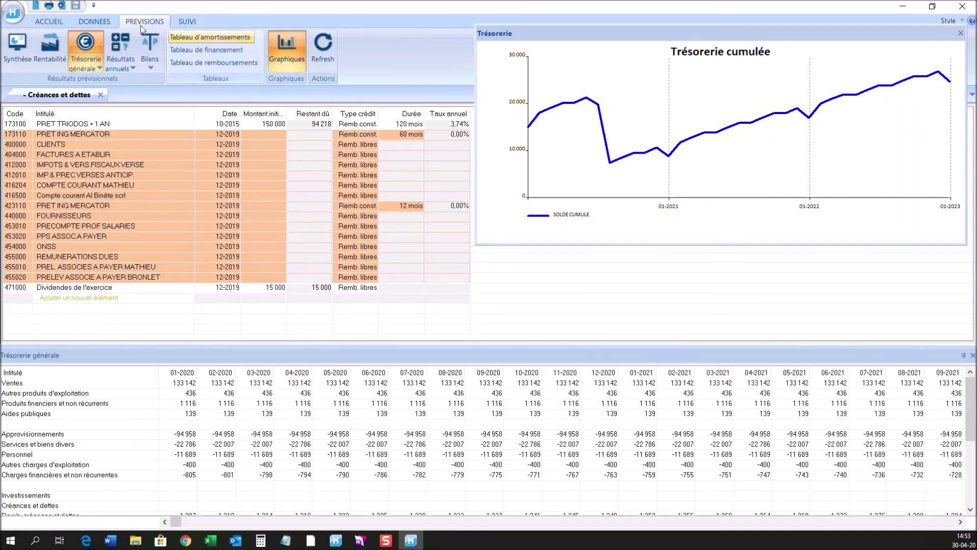
Step: Add a new 231 Machines item to Immobilisés et investissements, moving the treasury graph clear of the account selection
{"action": "left_click", "coordinate": [109, 22]}
{"action": "left_click", "coordinate": [242, 37]}
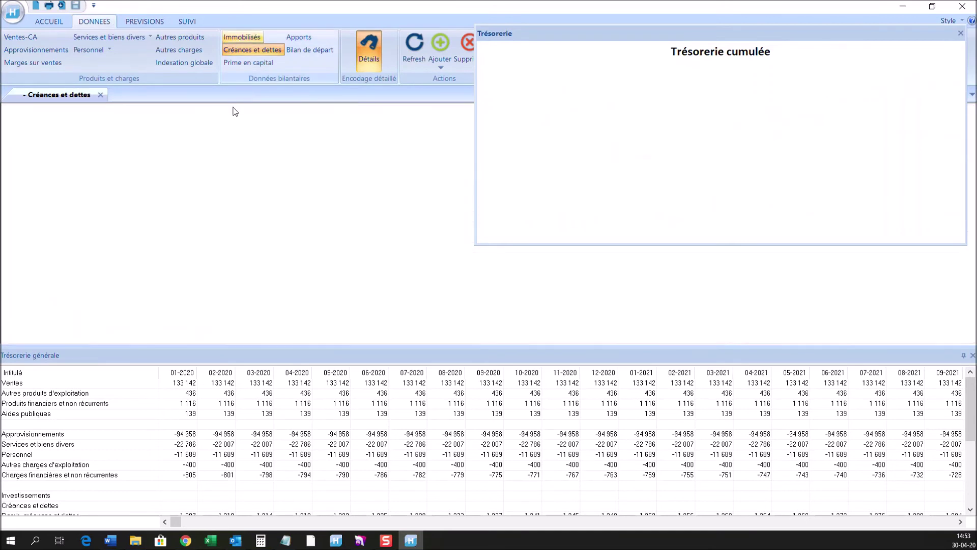
{"action": "left_click", "coordinate": [414, 46]}
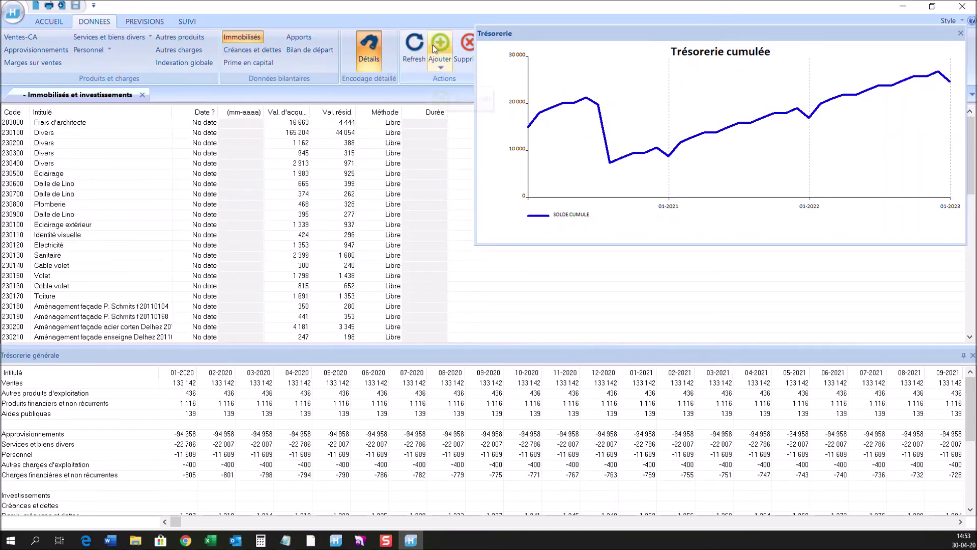
{"action": "left_click_drag", "start_coordinate": [849, 35], "coordinate": [394, 327]}
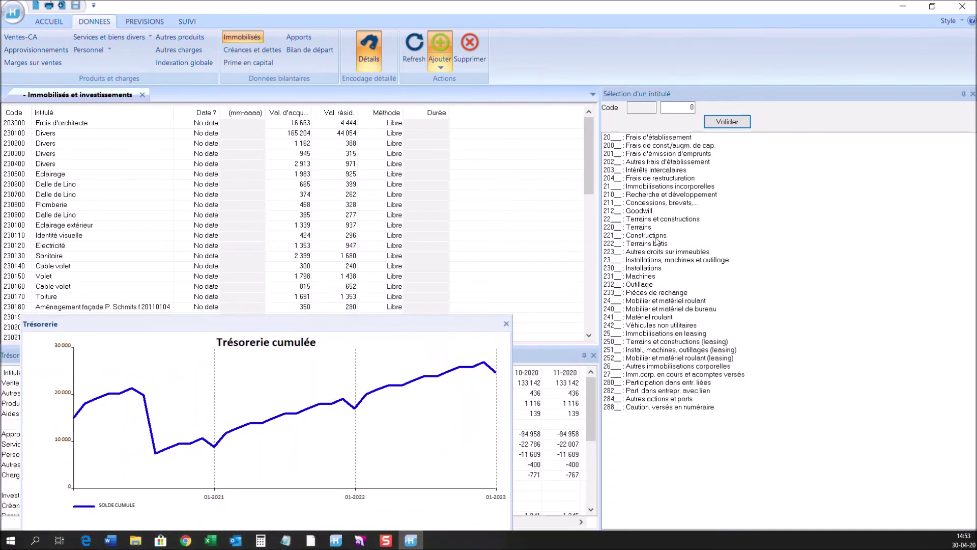
{"action": "left_click", "coordinate": [645, 276]}
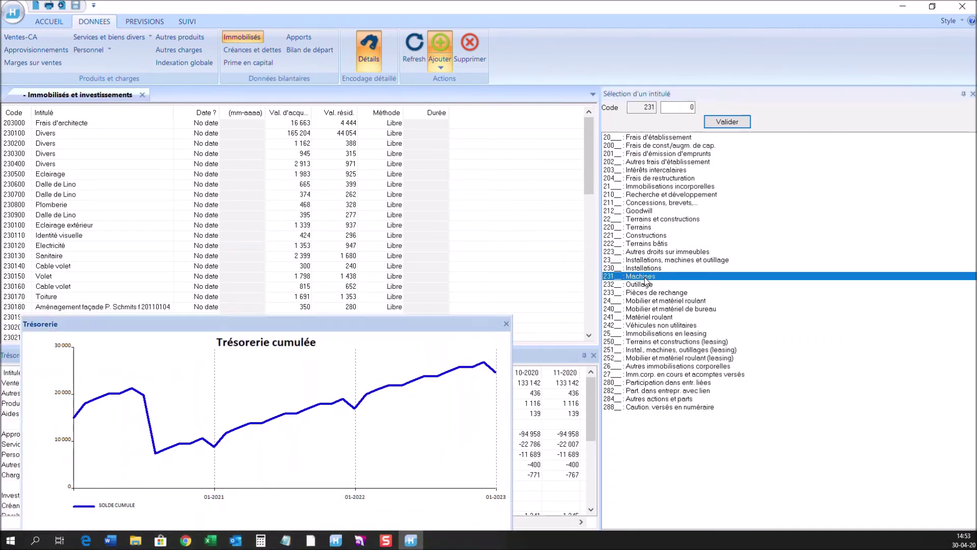
{"action": "left_click", "coordinate": [725, 122]}
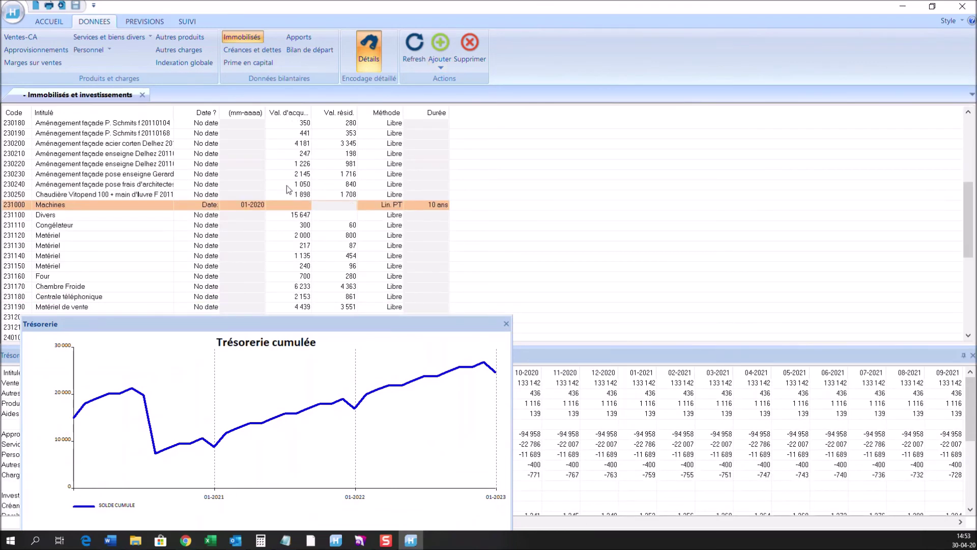
Step: Set the new Machines investment's date to 09-2020 and its acquisition value to 10 000
{"action": "left_click", "coordinate": [237, 206]}
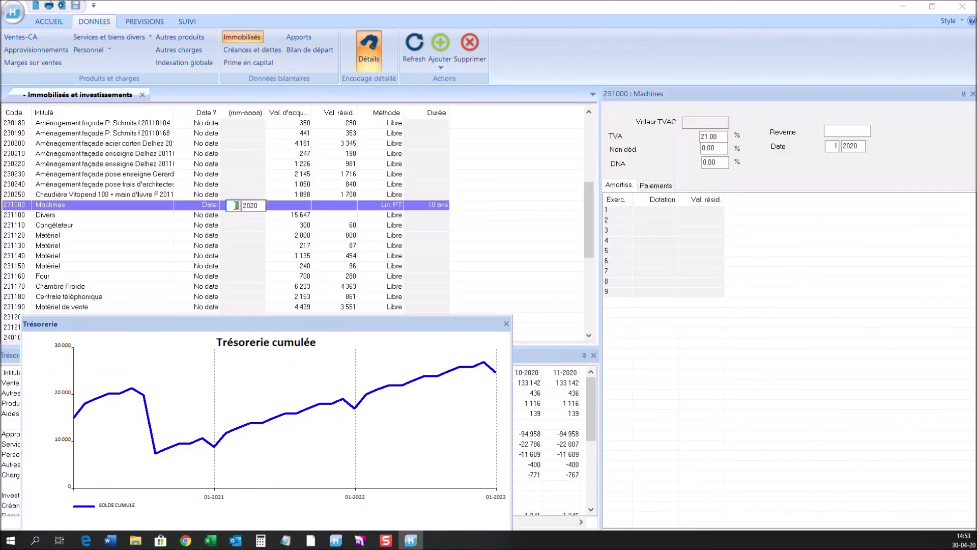
{"action": "type", "text": "10"}
{"action": "left_click", "coordinate": [297, 205]}
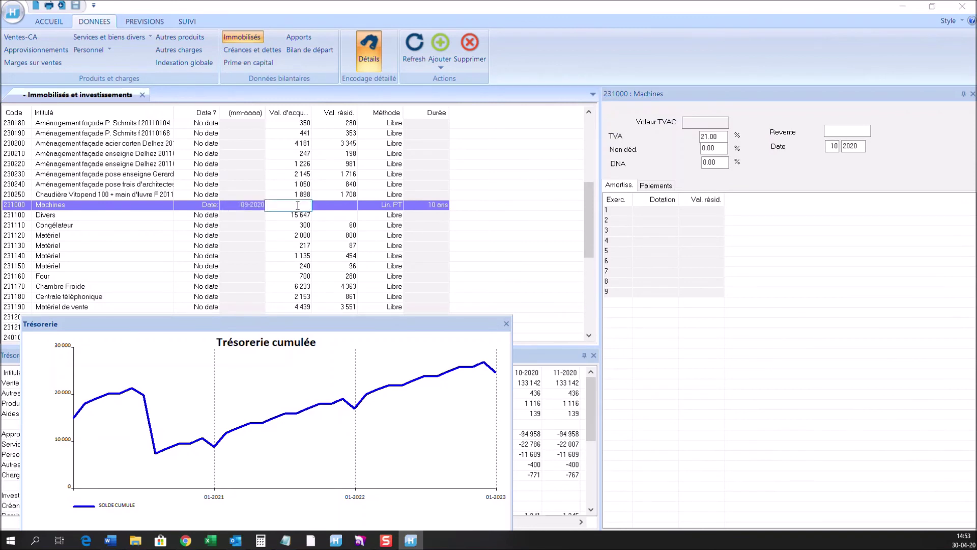
{"action": "type", "text": "10000"}
{"action": "key", "text": "Return"}
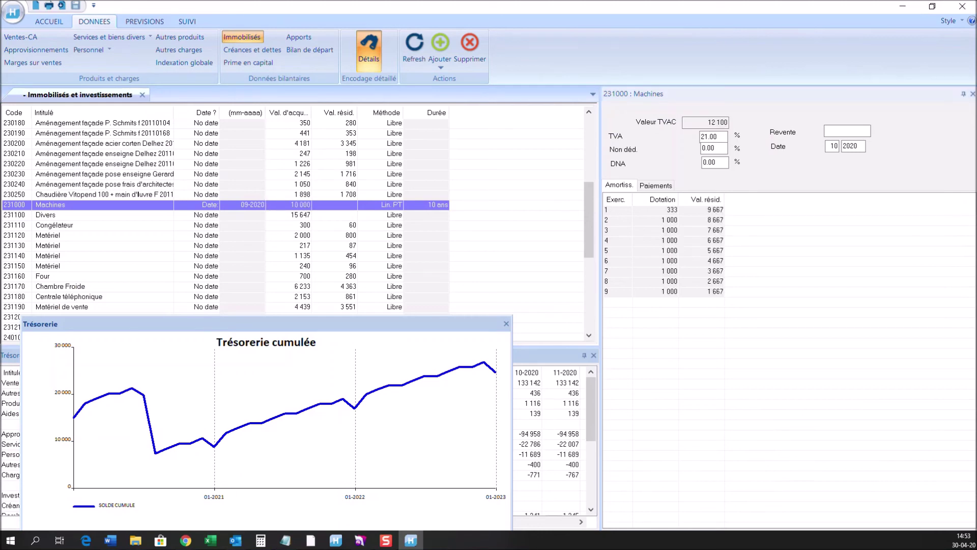
{"action": "key", "text": "Tab"}
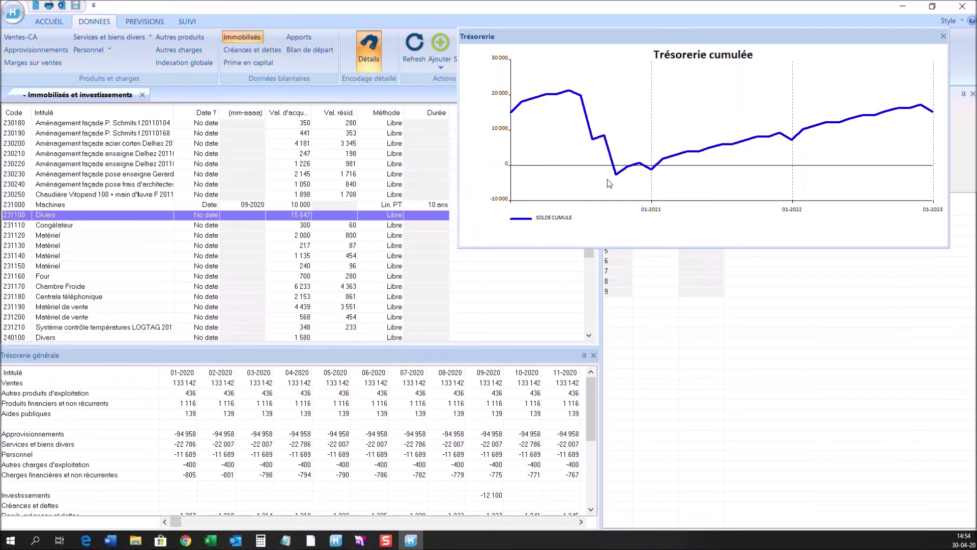
Step: Display the Bilan de départ below the fixed assets list and close the treasury graph
{"action": "left_click", "coordinate": [324, 49]}
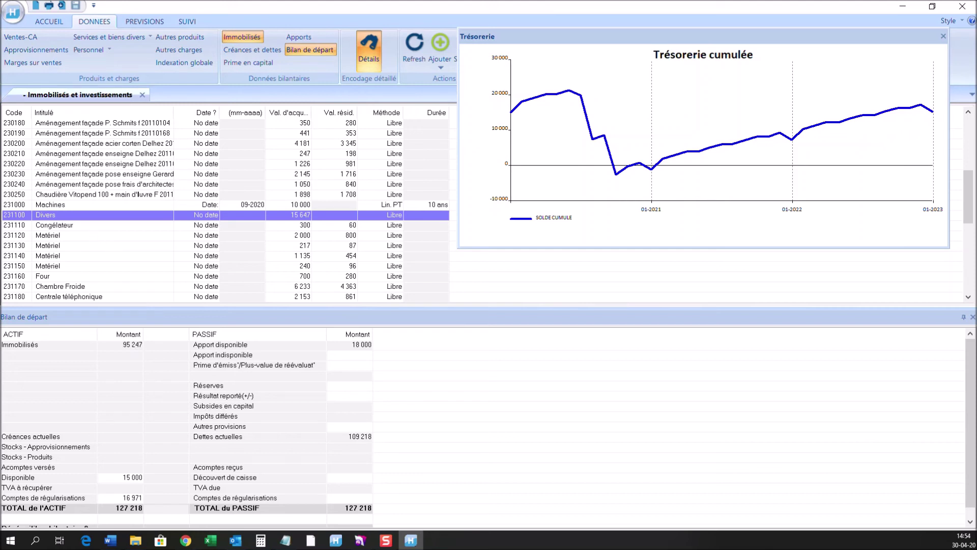
{"action": "left_click", "coordinate": [13, 13]}
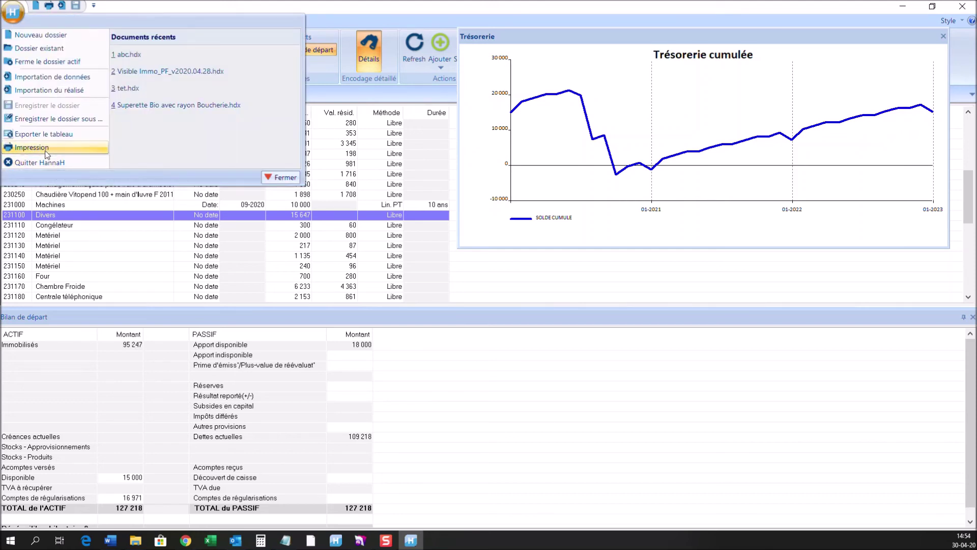
{"action": "left_click", "coordinate": [163, 4]}
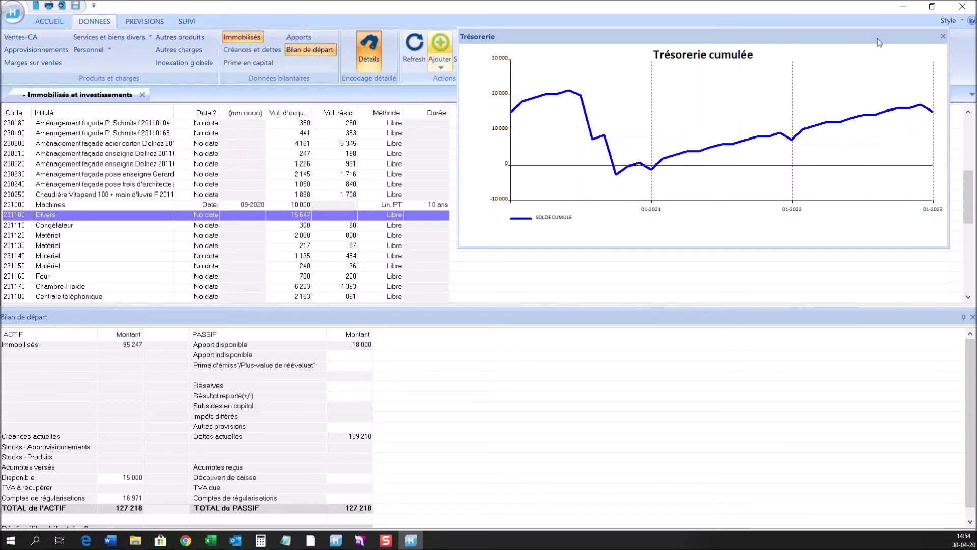
{"action": "left_click", "coordinate": [943, 36]}
Step: Display the forecast Bilans with their graph and switch to the Ratios bilantaires table
{"action": "left_click", "coordinate": [141, 22]}
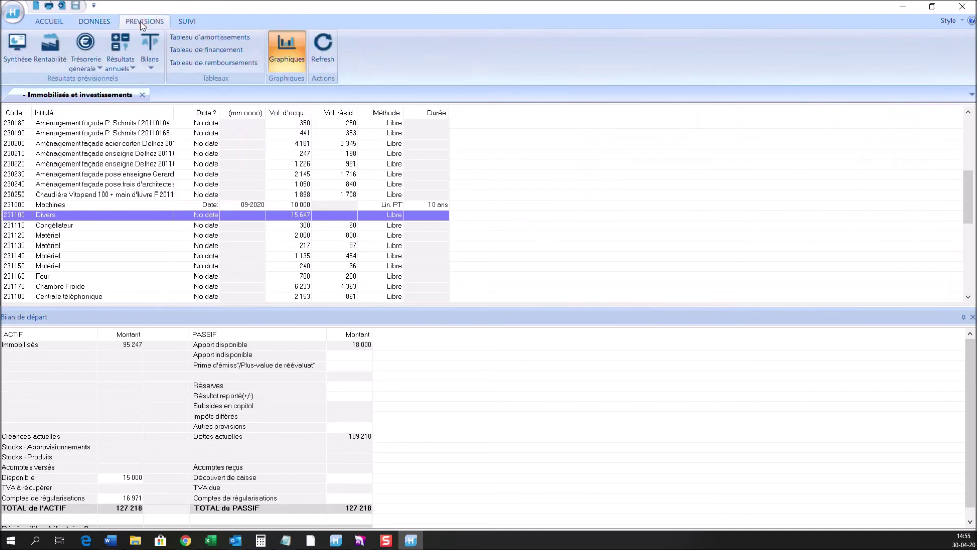
{"action": "left_click", "coordinate": [147, 45]}
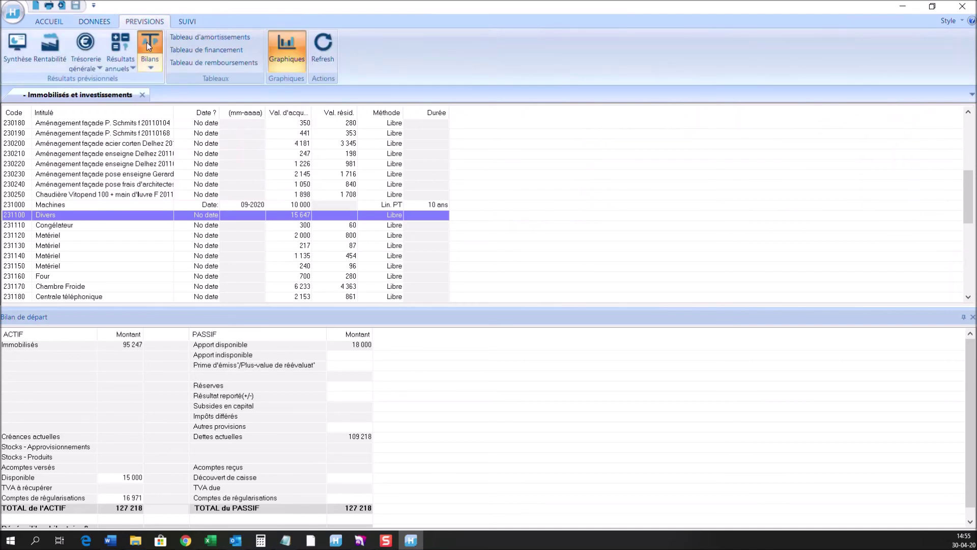
{"action": "left_click", "coordinate": [150, 68]}
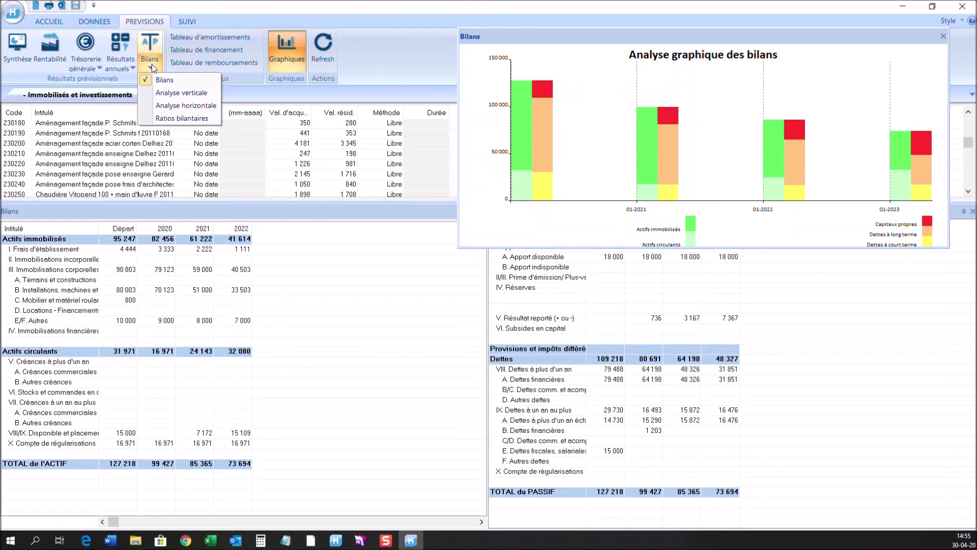
{"action": "left_click", "coordinate": [158, 118]}
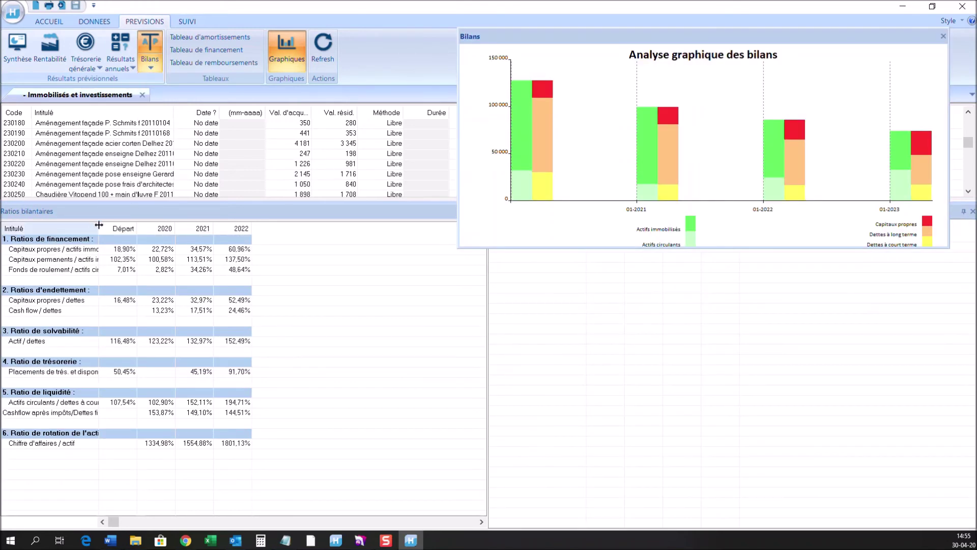
Step: Fit the Intitulé column of the Ratios bilantaires table to its titles and close the Bilans graph
{"action": "double_click", "coordinate": [99, 225]}
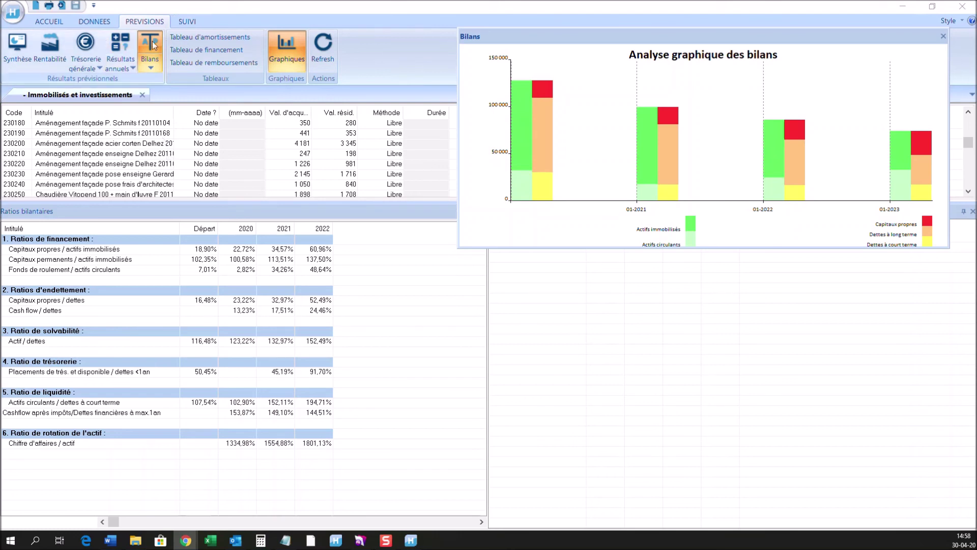
{"action": "left_click", "coordinate": [303, 46]}
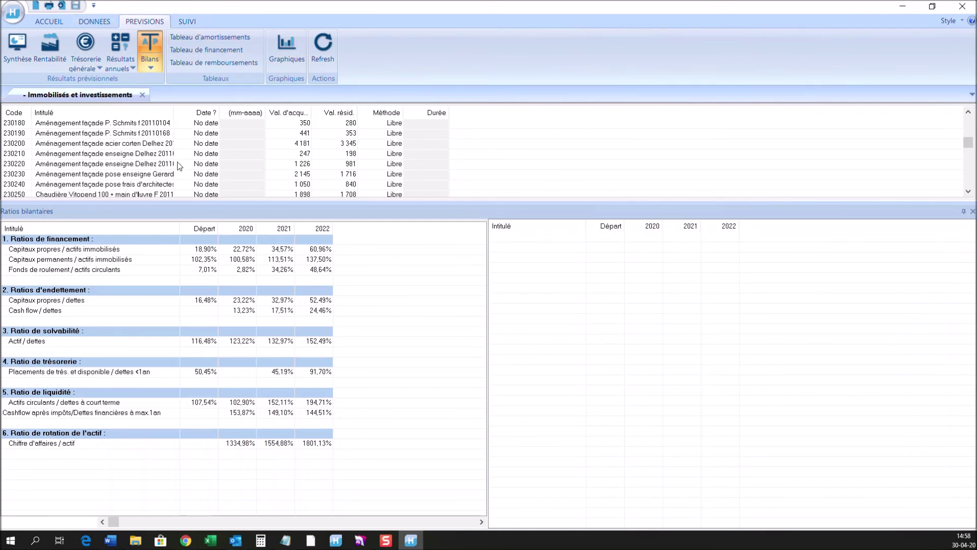
Step: Display the Ventes-CA list above the balance sheet ratios
{"action": "left_click", "coordinate": [84, 22]}
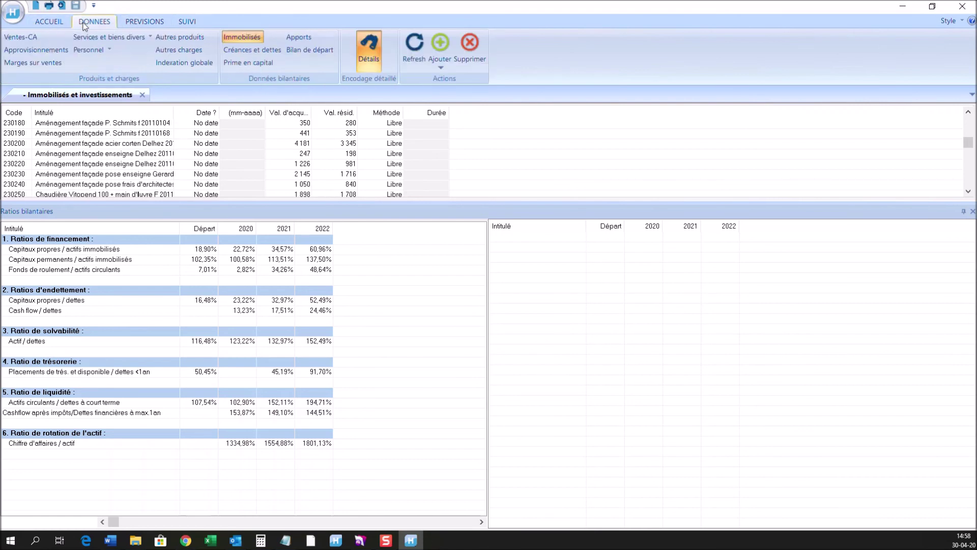
{"action": "left_click", "coordinate": [29, 38]}
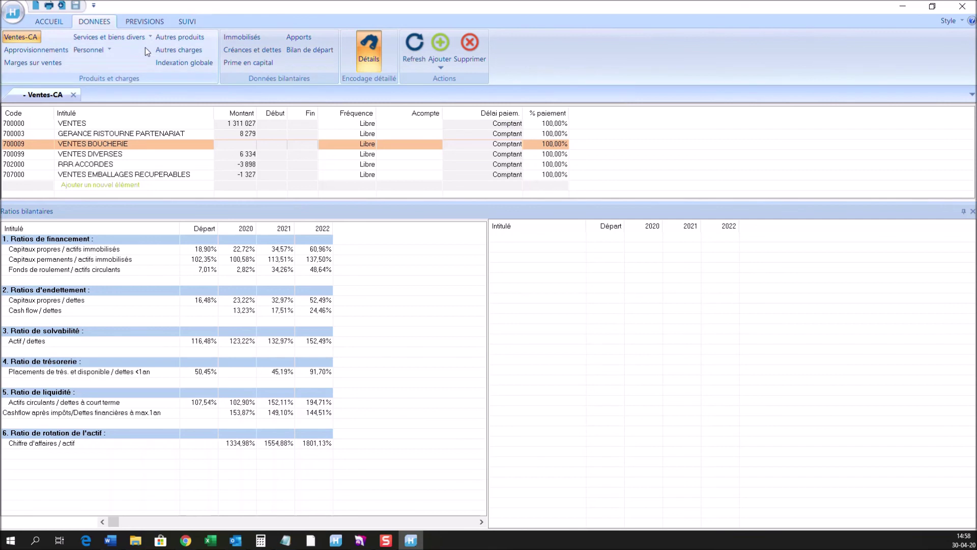
{"action": "left_click", "coordinate": [138, 23]}
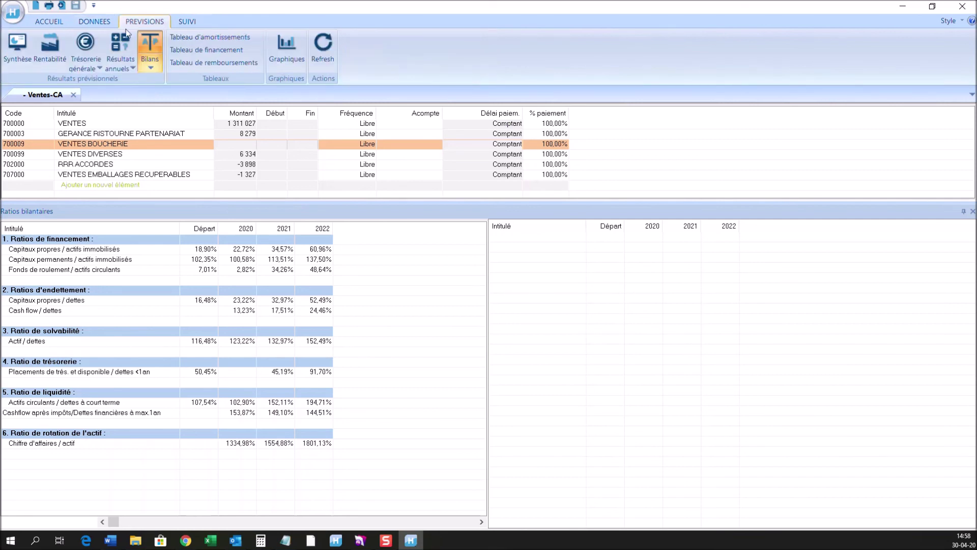
Step: Limit the forecast to 1 year in the Signalétique du dossier
{"action": "left_click", "coordinate": [46, 20]}
{"action": "left_click", "coordinate": [45, 37]}
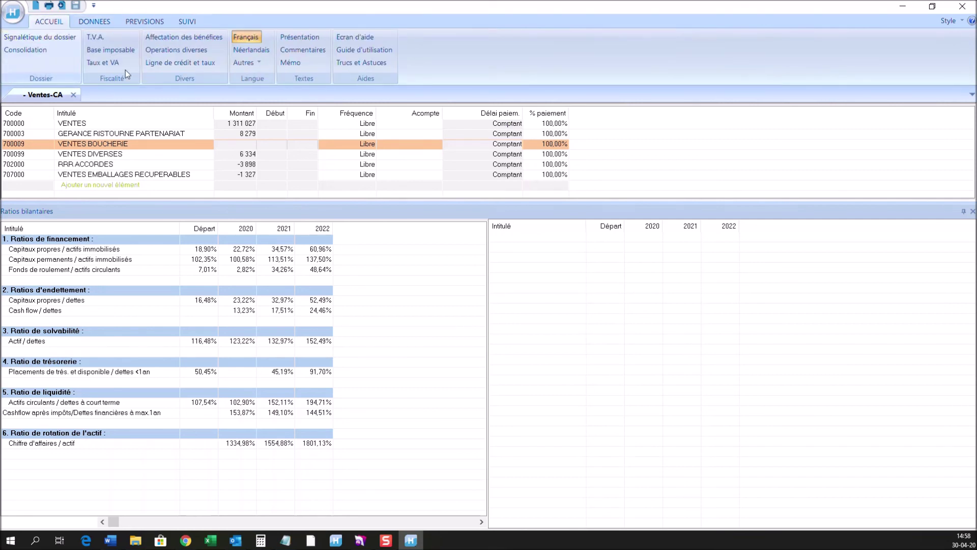
{"action": "double_click", "coordinate": [222, 250]}
{"action": "type", "text": "1"}
{"action": "left_click", "coordinate": [780, 361]}
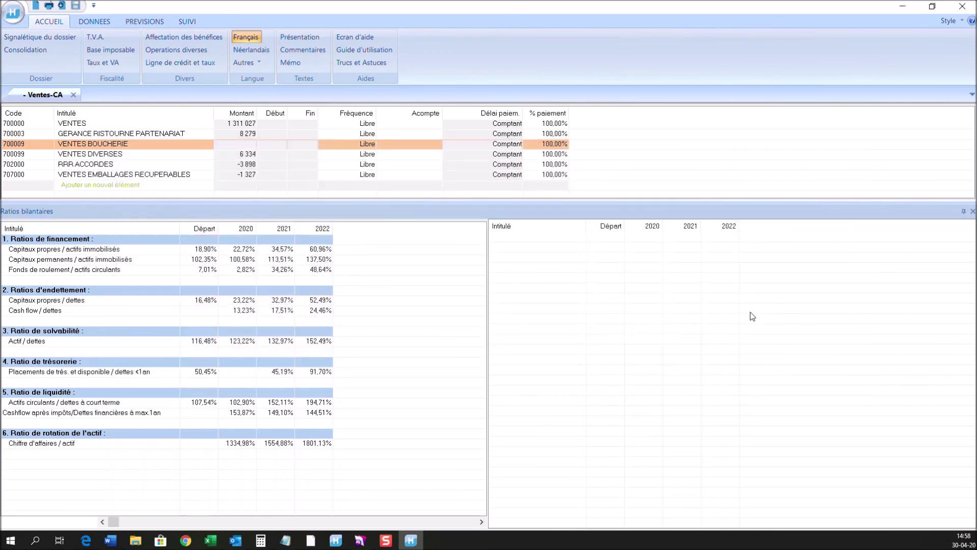
{"action": "left_click", "coordinate": [769, 366]}
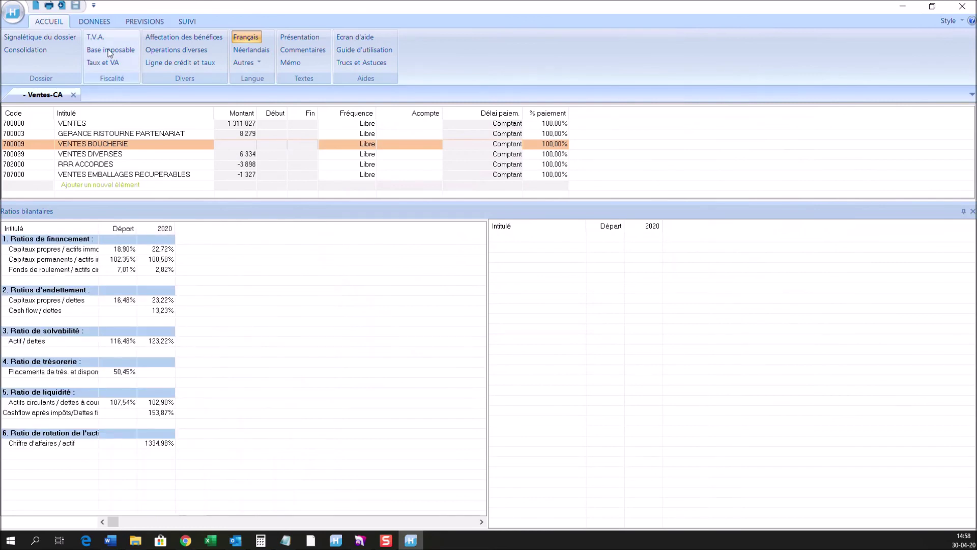
Step: Review the Trésorerie générale with its cumulative graph, and display the Résultats annuels
{"action": "left_click", "coordinate": [103, 23]}
{"action": "left_click", "coordinate": [128, 24]}
{"action": "left_click", "coordinate": [85, 43]}
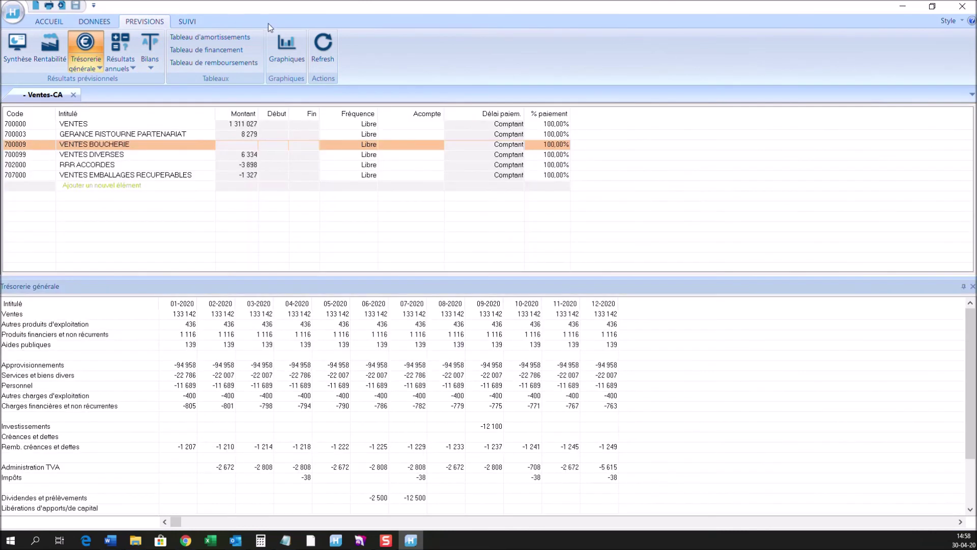
{"action": "left_click", "coordinate": [283, 43]}
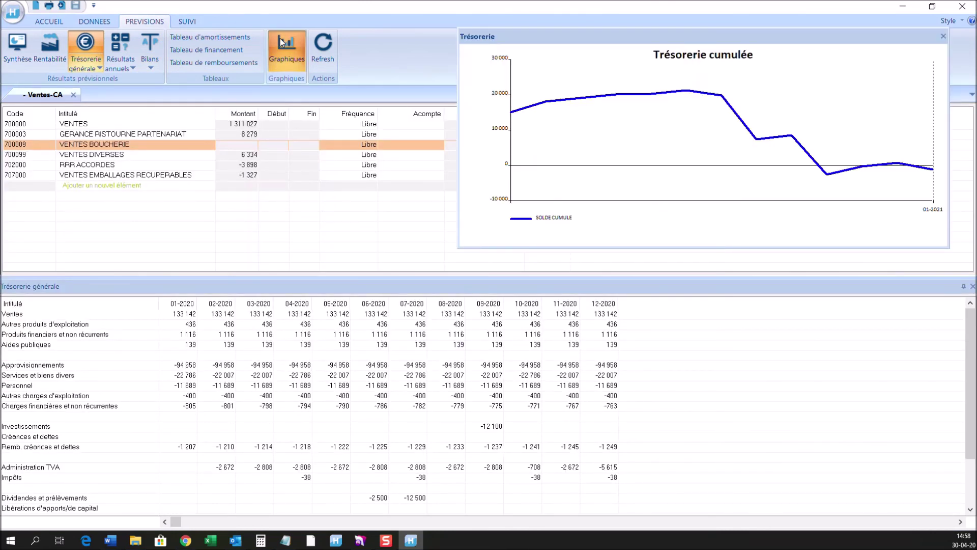
{"action": "left_click", "coordinate": [283, 43]}
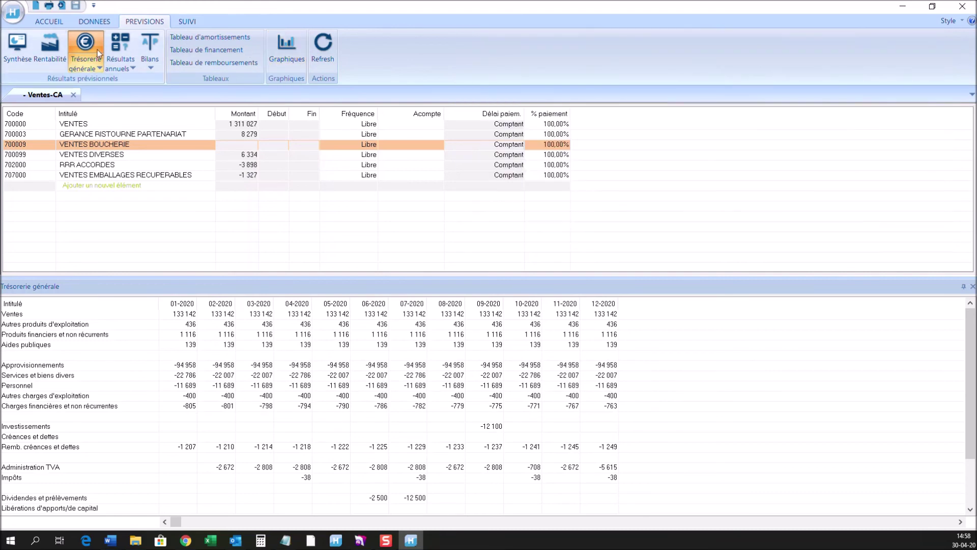
{"action": "left_click", "coordinate": [124, 46]}
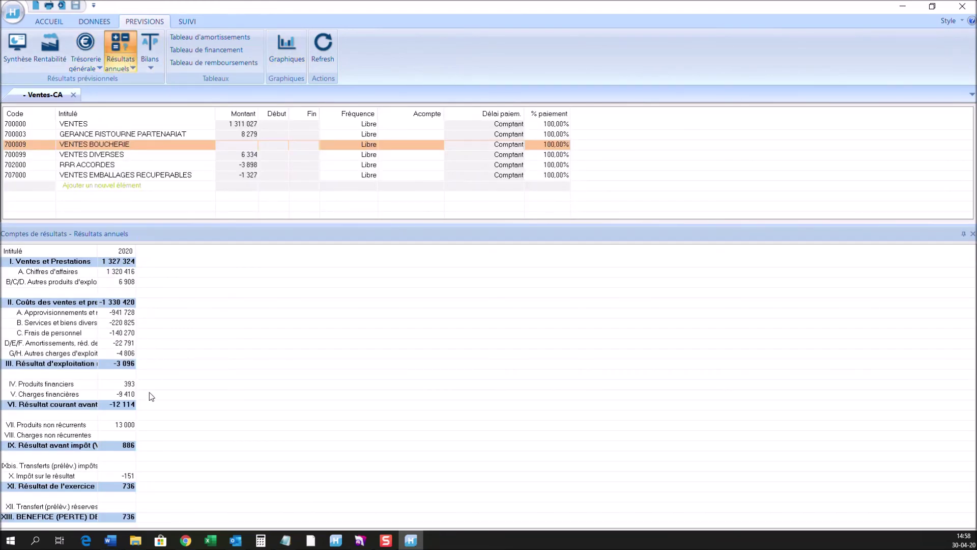
Step: Display the Budget's monthly income statement and place its Situation réelle jusque window clear of the Ventes-CA figures, slightly narrowed
{"action": "left_click", "coordinate": [179, 23]}
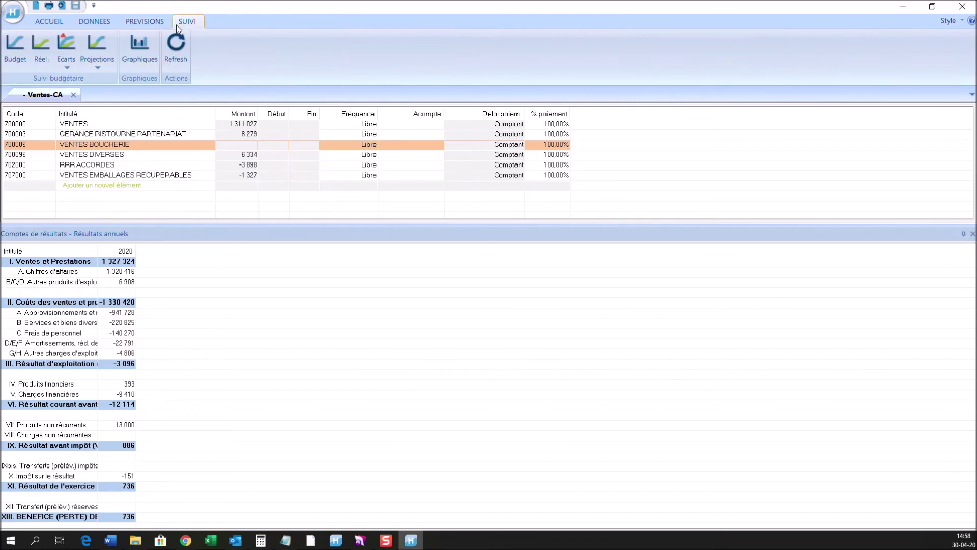
{"action": "left_click", "coordinate": [16, 42]}
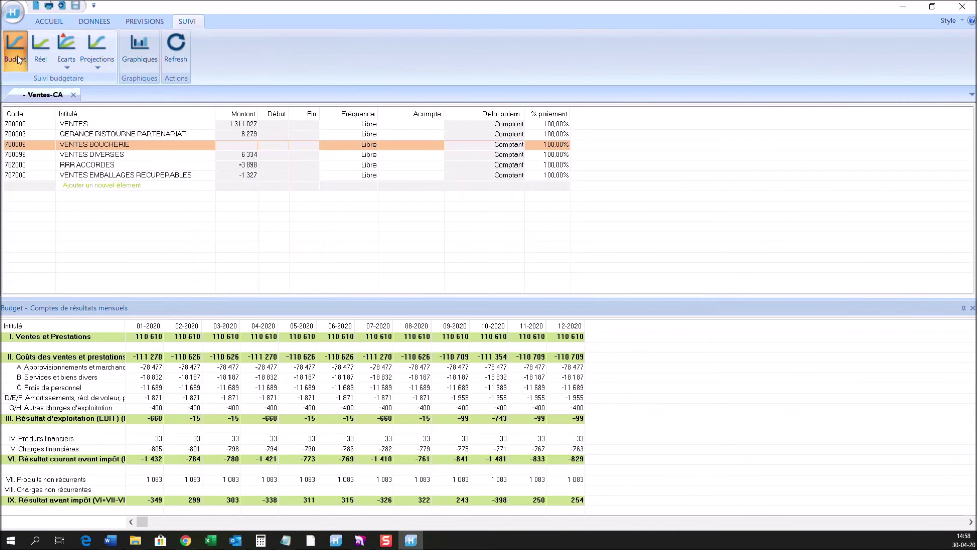
{"action": "mouse_move", "coordinate": [41, 158]}
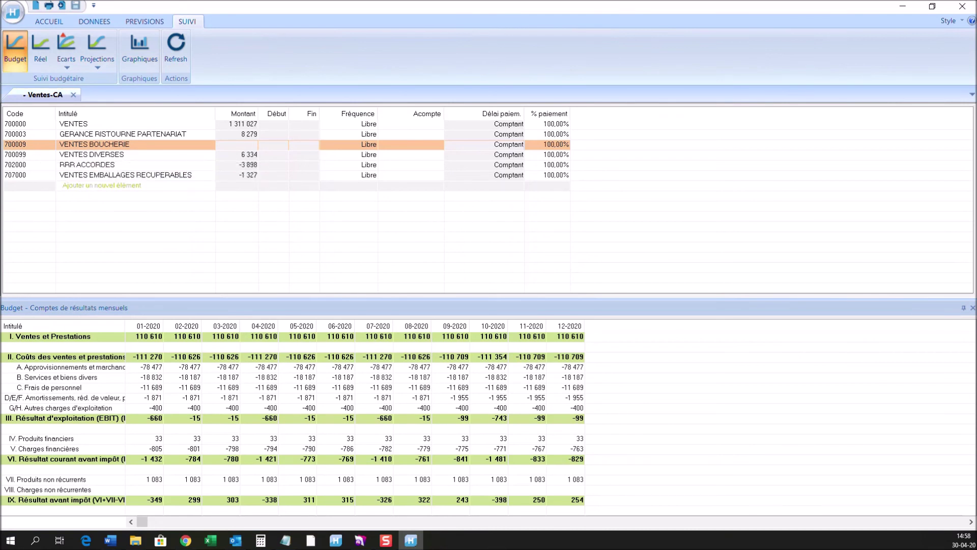
{"action": "left_click_drag", "start_coordinate": [115, 53], "coordinate": [659, 24]}
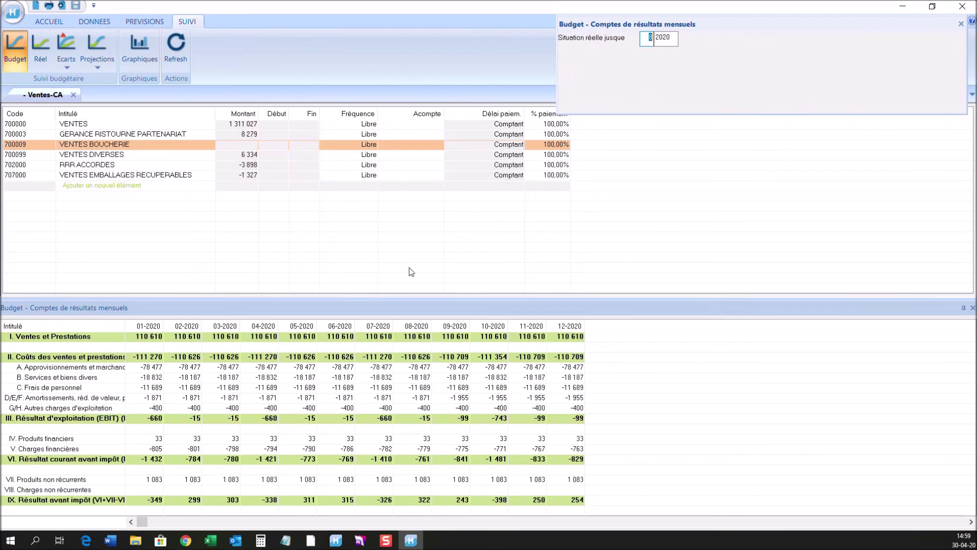
{"action": "left_click_drag", "start_coordinate": [556, 116], "coordinate": [572, 117]}
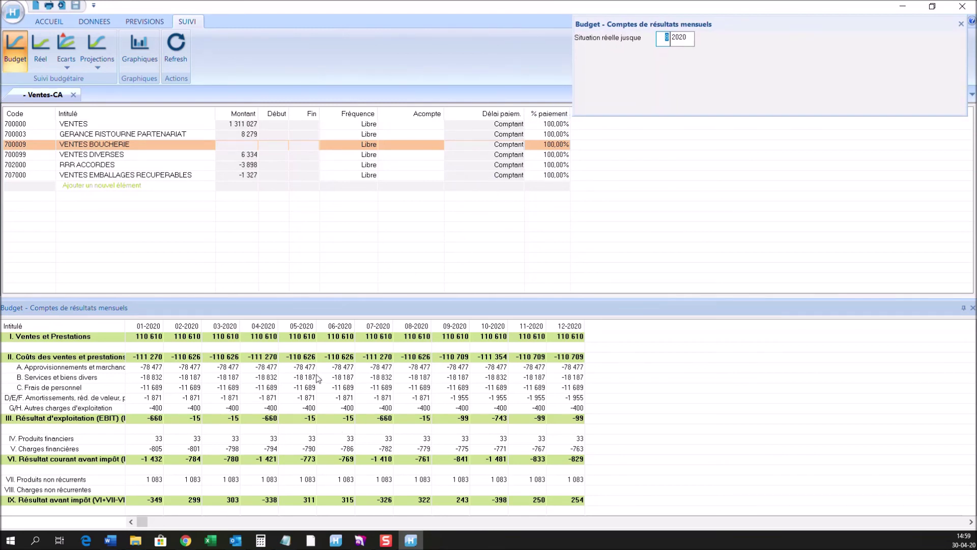
Step: Examine the ABC suivi reel CSV files for months 1 to 3 in Formation avancée HannaH, viewing the month 1 file in Excel
{"action": "mouse_move", "coordinate": [136, 540]}
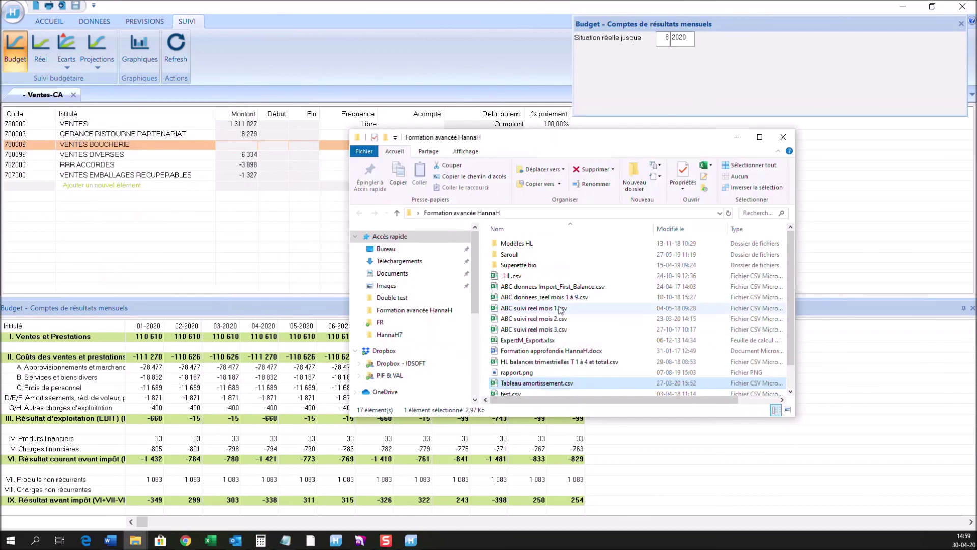
{"action": "left_click", "coordinate": [560, 298]}
{"action": "left_click", "coordinate": [560, 307]}
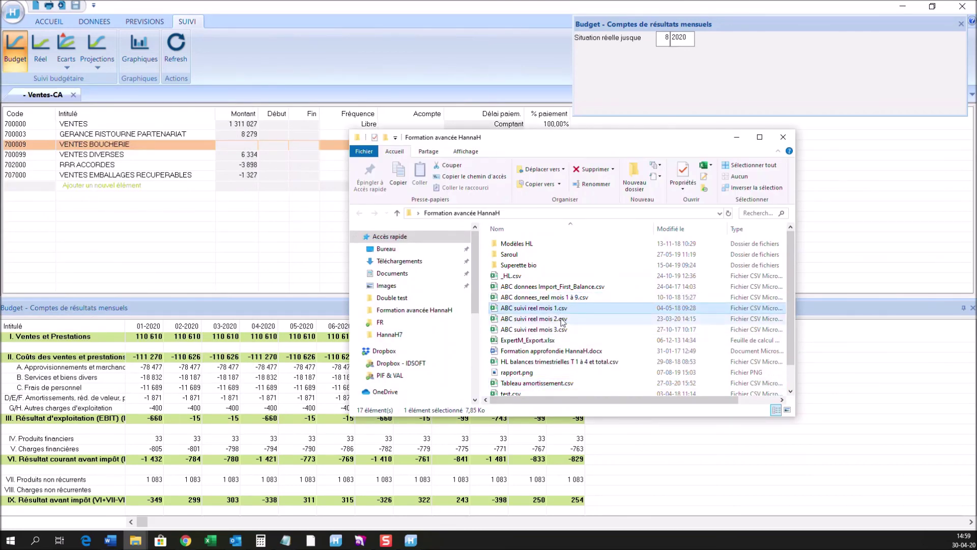
{"action": "left_click", "coordinate": [561, 319]}
{"action": "left_click", "coordinate": [562, 331]}
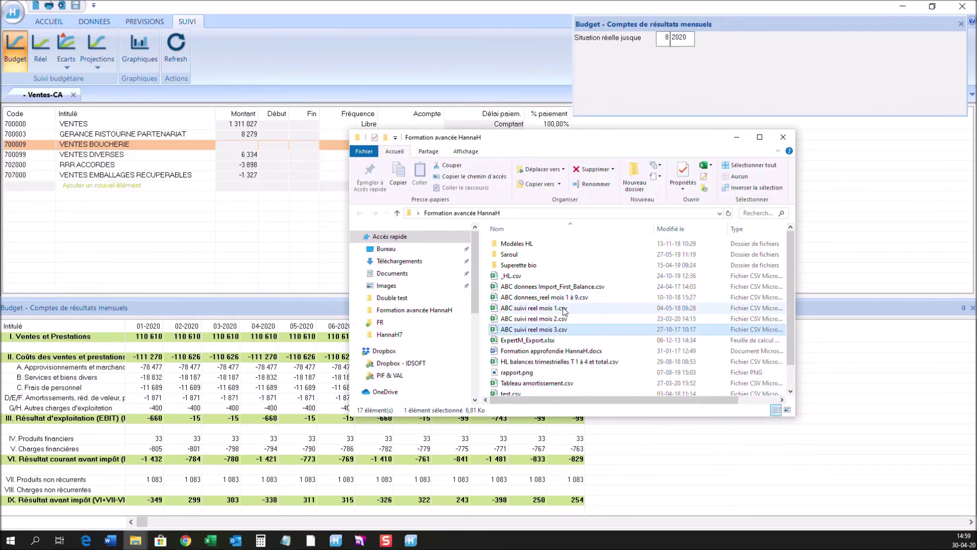
{"action": "left_click", "coordinate": [564, 308]}
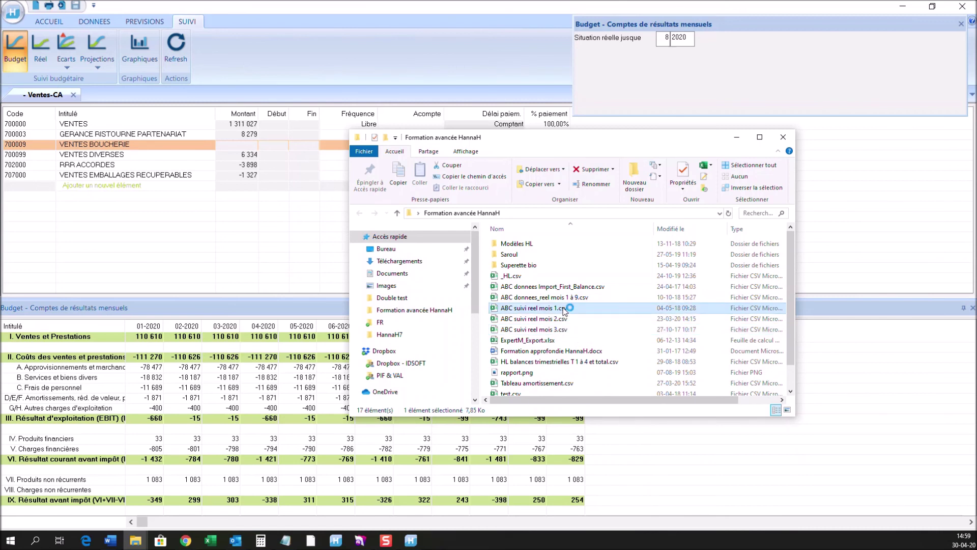
{"action": "double_click", "coordinate": [550, 311]}
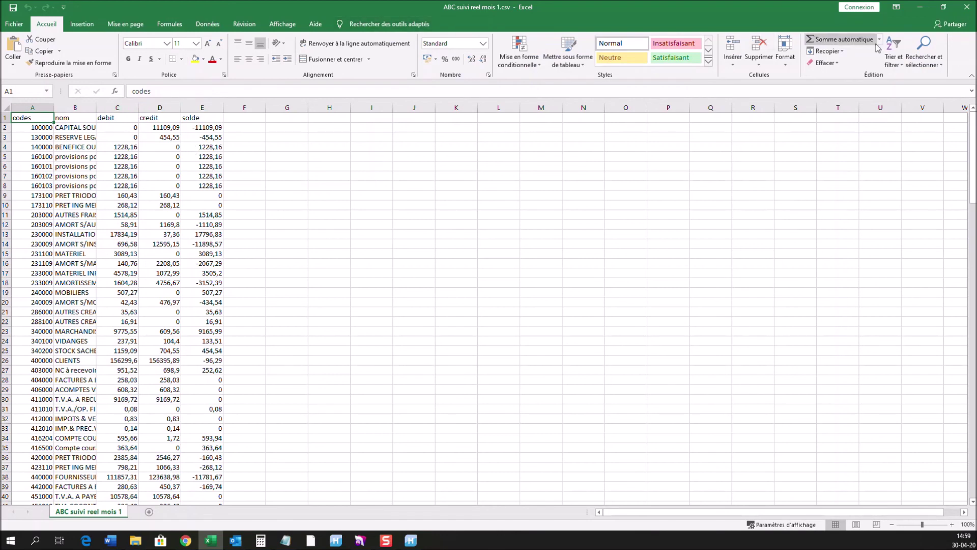
{"action": "left_click", "coordinate": [967, 7]}
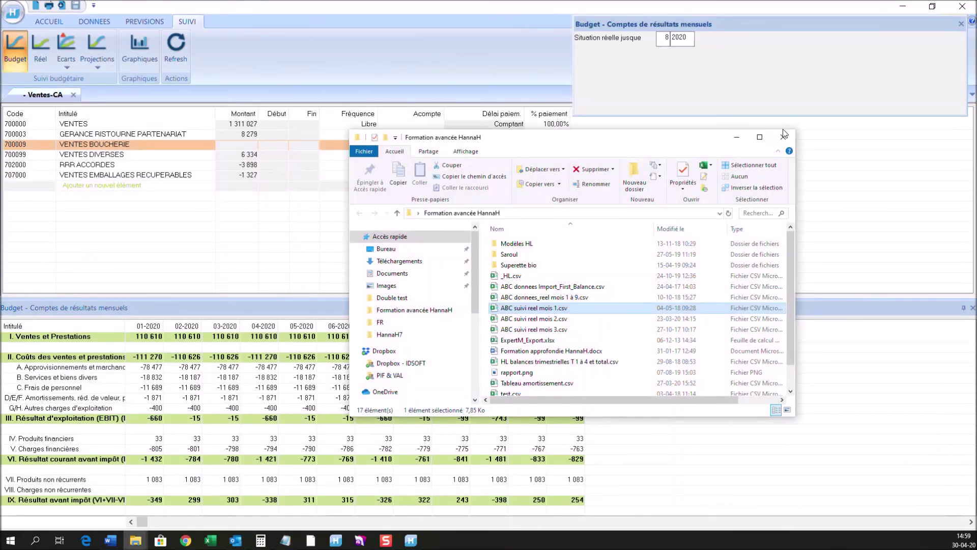
{"action": "left_click", "coordinate": [783, 136]}
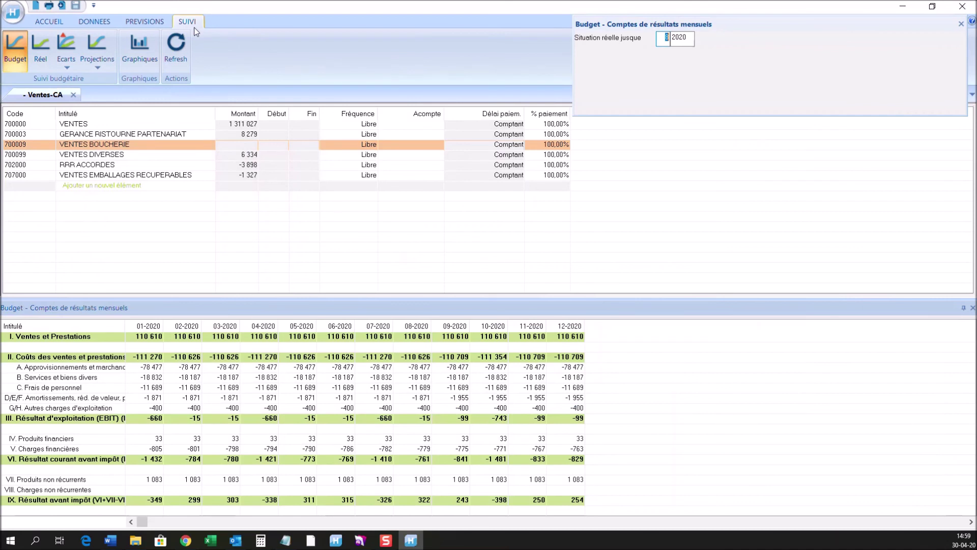
Step: Import all accounts from ABC suivi reel mois 1.csv as actual figures for the period 1-2020 to 1-2020
{"action": "left_click", "coordinate": [17, 17]}
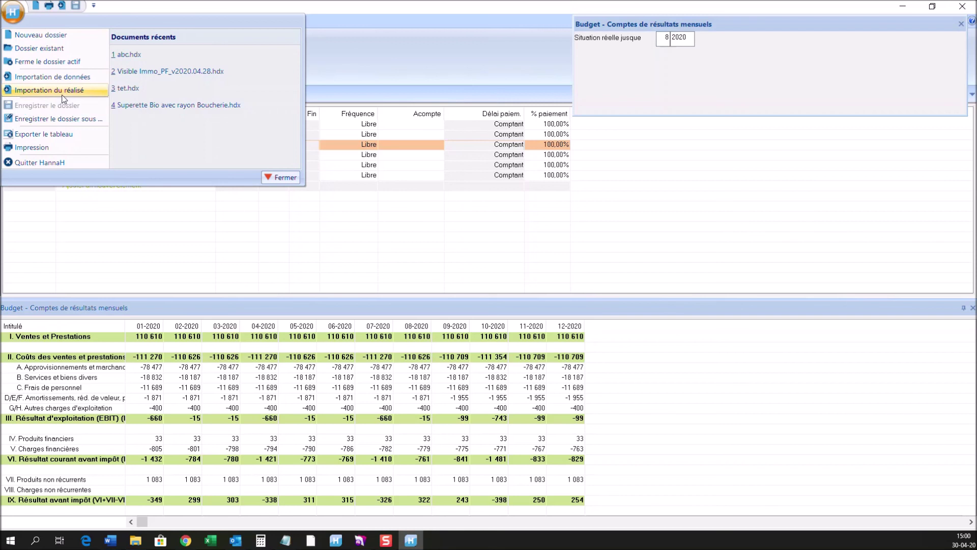
{"action": "left_click", "coordinate": [49, 90]}
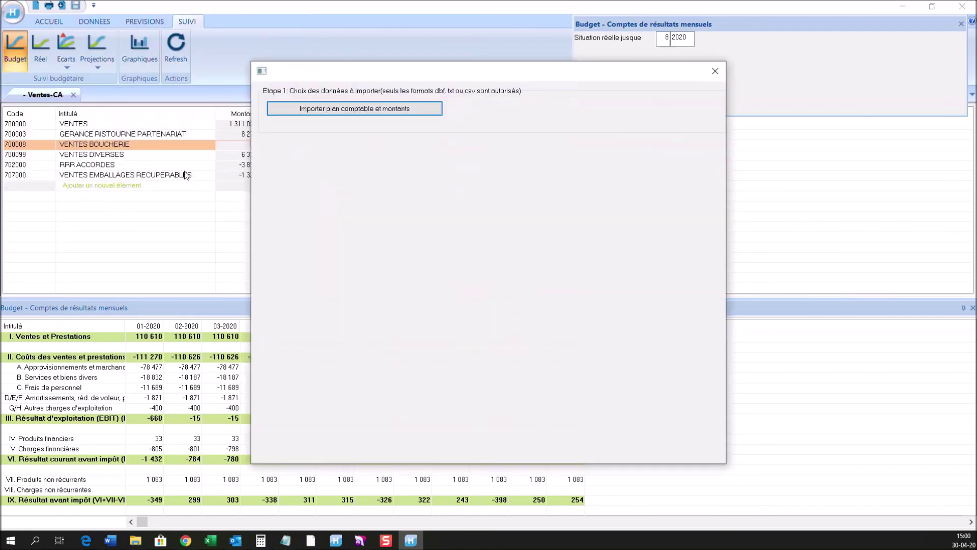
{"action": "left_click", "coordinate": [332, 111]}
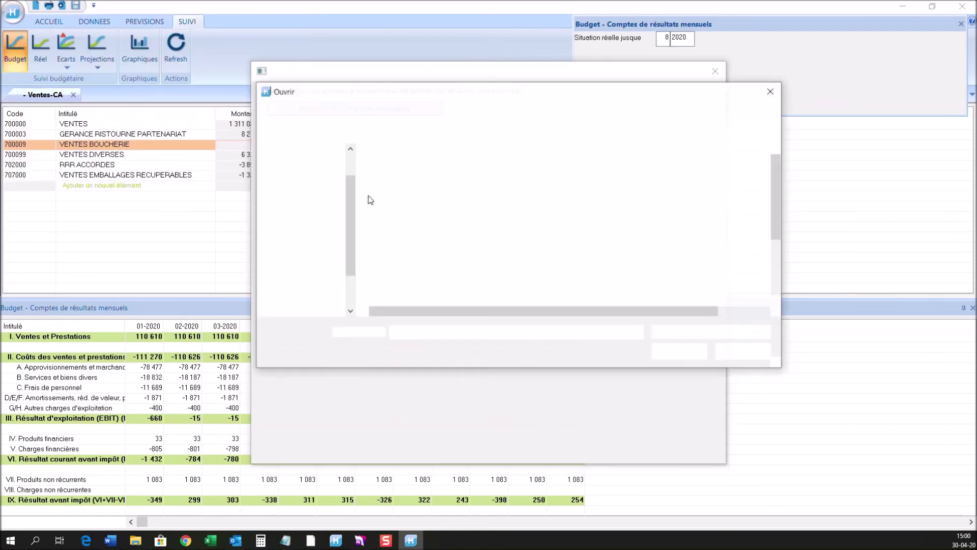
{"action": "double_click", "coordinate": [419, 253]}
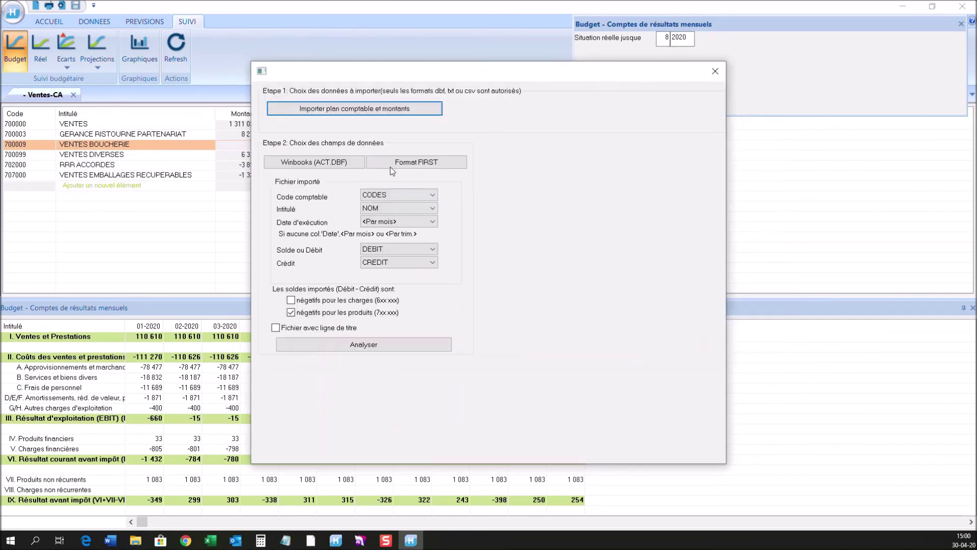
{"action": "left_click", "coordinate": [377, 346]}
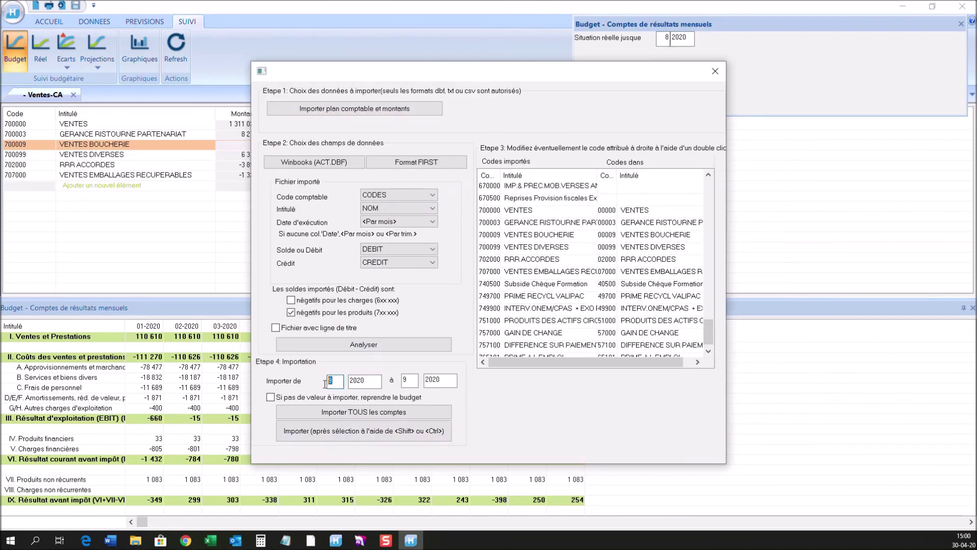
{"action": "double_click", "coordinate": [409, 379]}
{"action": "type", "text": "1"}
{"action": "left_click", "coordinate": [390, 412]}
{"action": "left_click", "coordinate": [515, 299]}
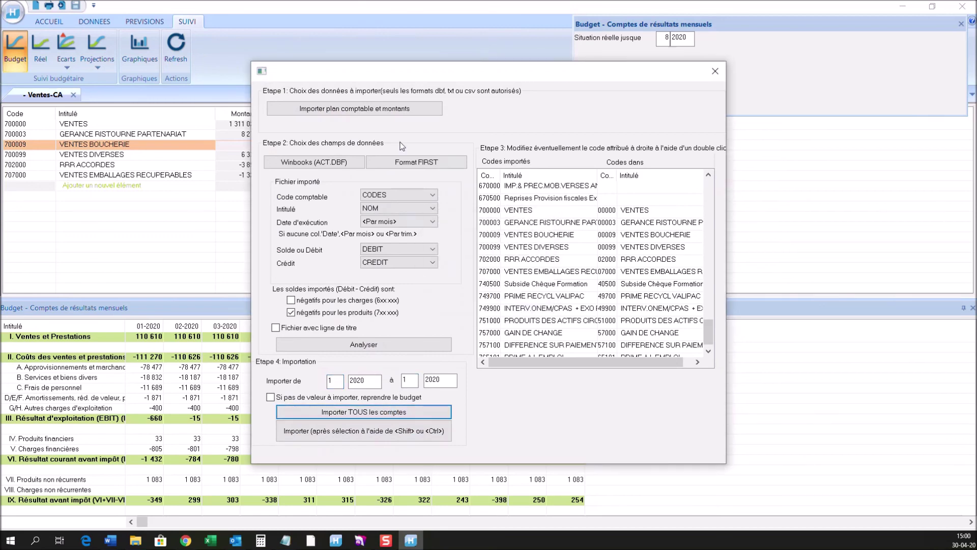
Step: Import all accounts from ABC suivi reel mois 2.csv as actual figures for month 2 of 2020
{"action": "left_click", "coordinate": [378, 111]}
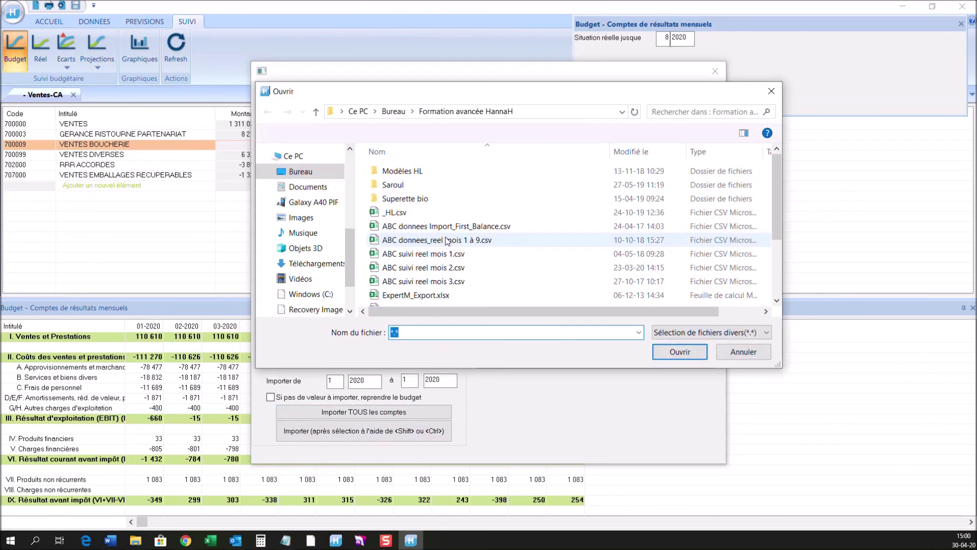
{"action": "left_click", "coordinate": [450, 267]}
{"action": "double_click", "coordinate": [450, 267]}
{"action": "left_click", "coordinate": [363, 344]}
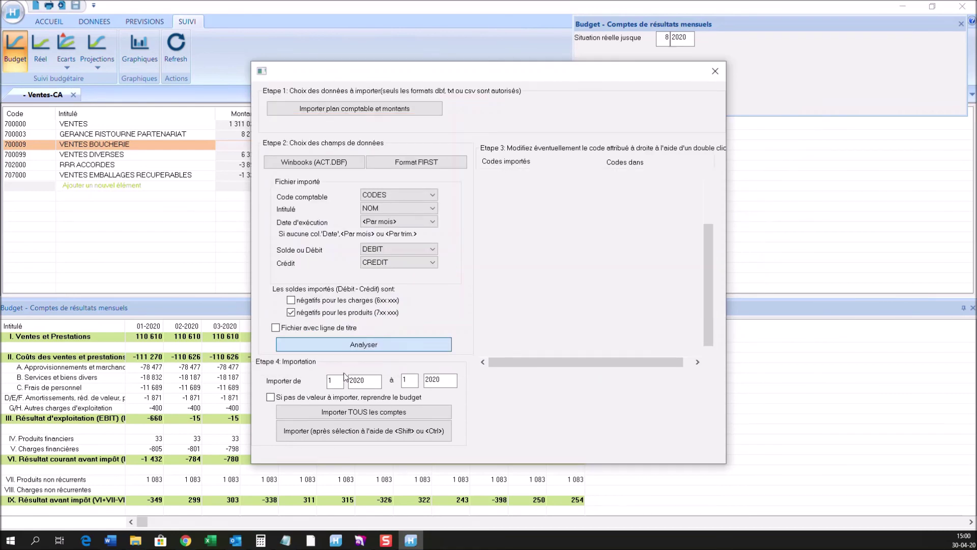
{"action": "left_click", "coordinate": [372, 411]}
{"action": "left_click", "coordinate": [515, 299]}
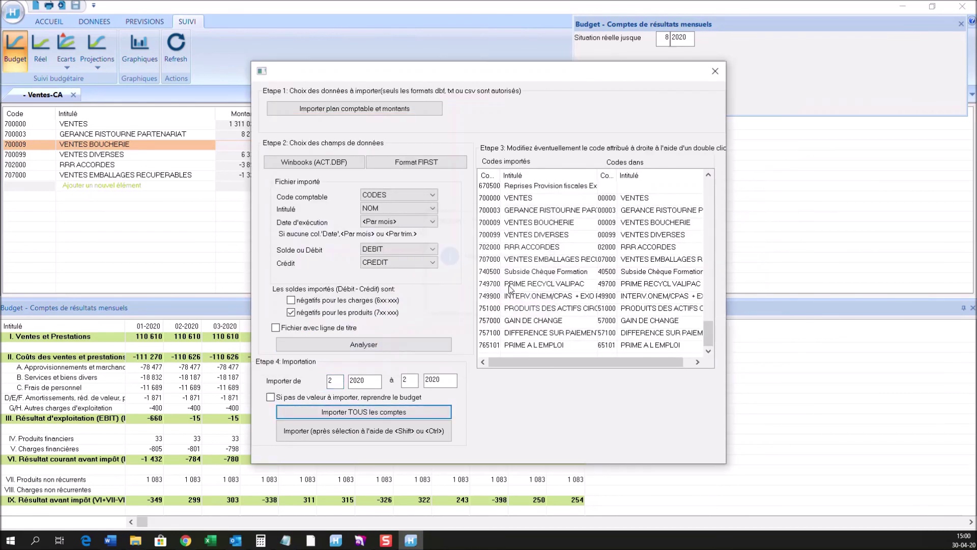
Step: Import all accounts from ABC suivi reel mois 3.csv as actual figures for month 3 of 2020
{"action": "left_click", "coordinate": [410, 110]}
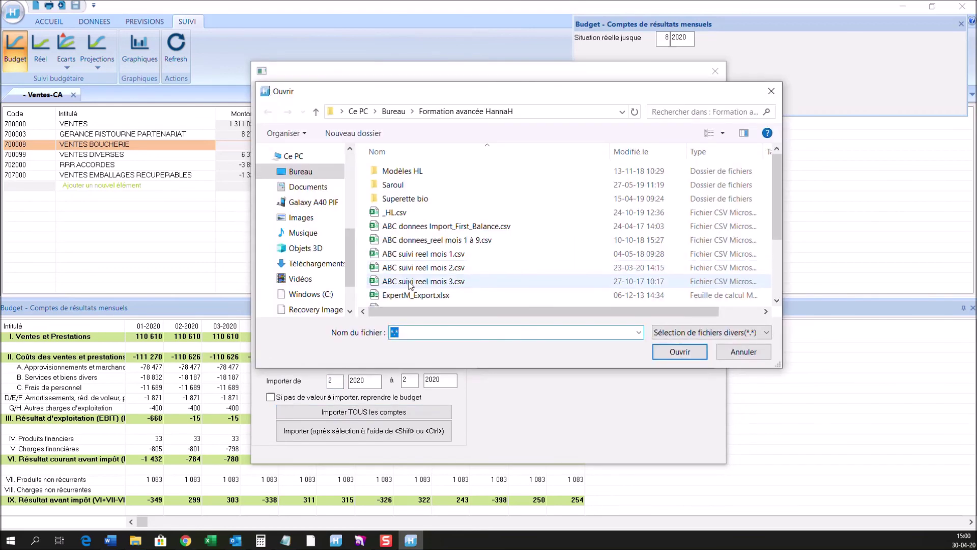
{"action": "double_click", "coordinate": [392, 280]}
{"action": "left_click", "coordinate": [387, 342]}
{"action": "left_click", "coordinate": [370, 413]}
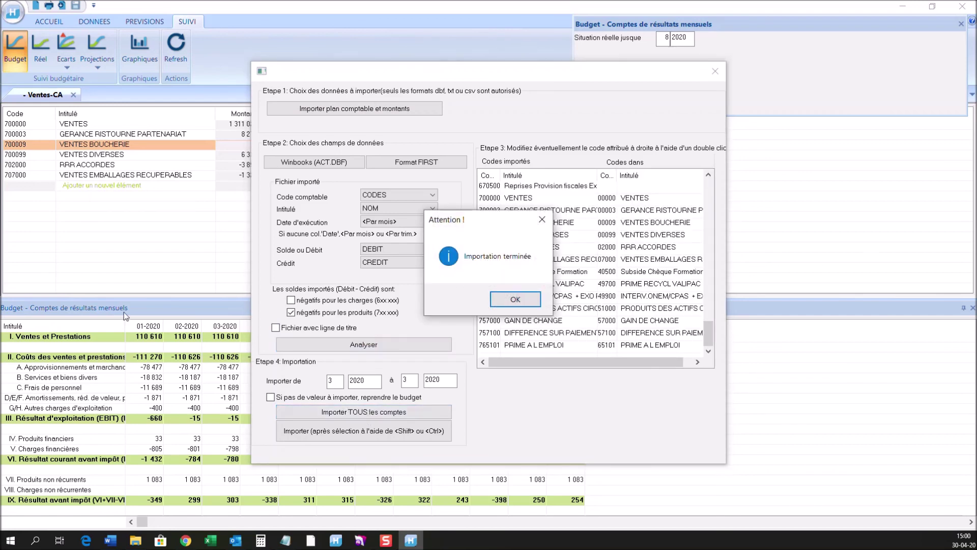
Step: Close the finished import and display the actual monthly income statement in the budget follow-up
{"action": "left_click", "coordinate": [515, 299]}
{"action": "left_click", "coordinate": [716, 70]}
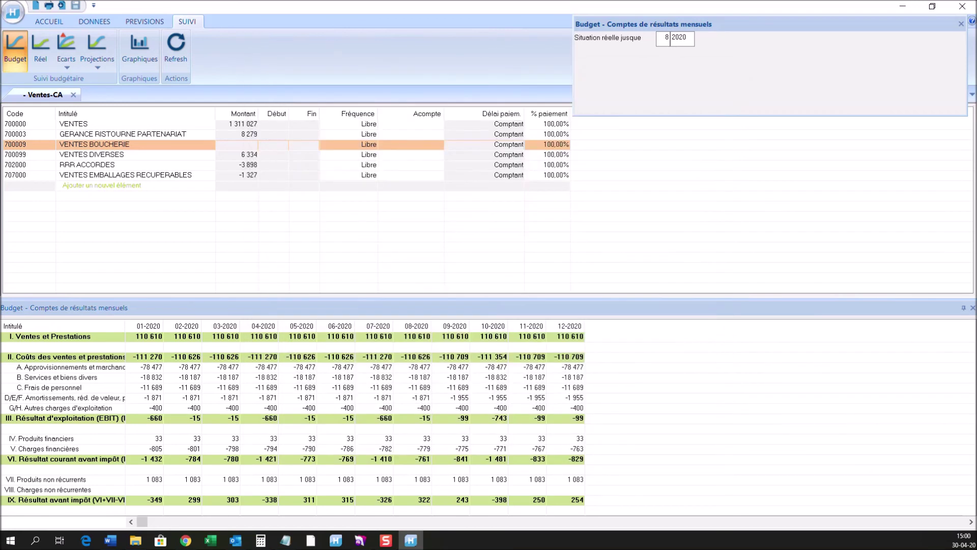
{"action": "left_click", "coordinate": [145, 22]}
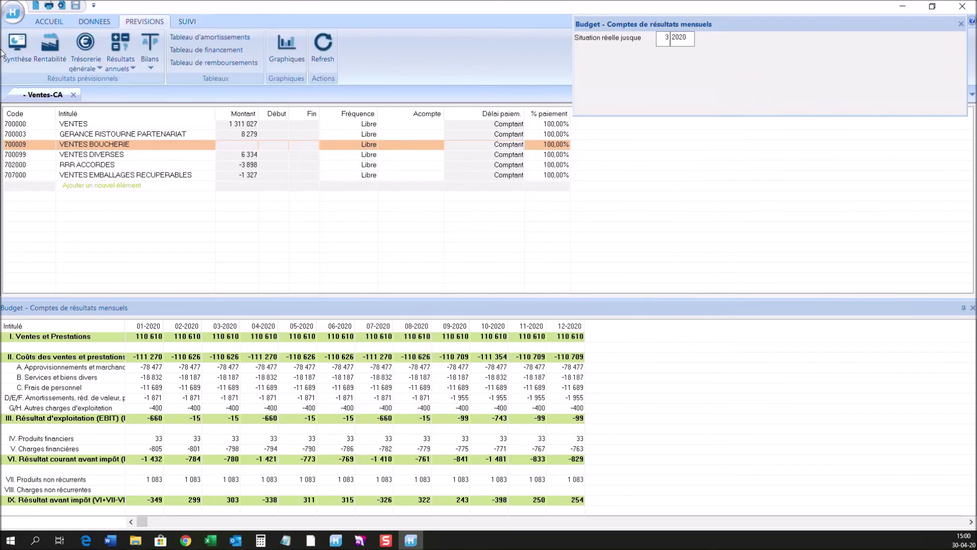
{"action": "left_click", "coordinate": [185, 22]}
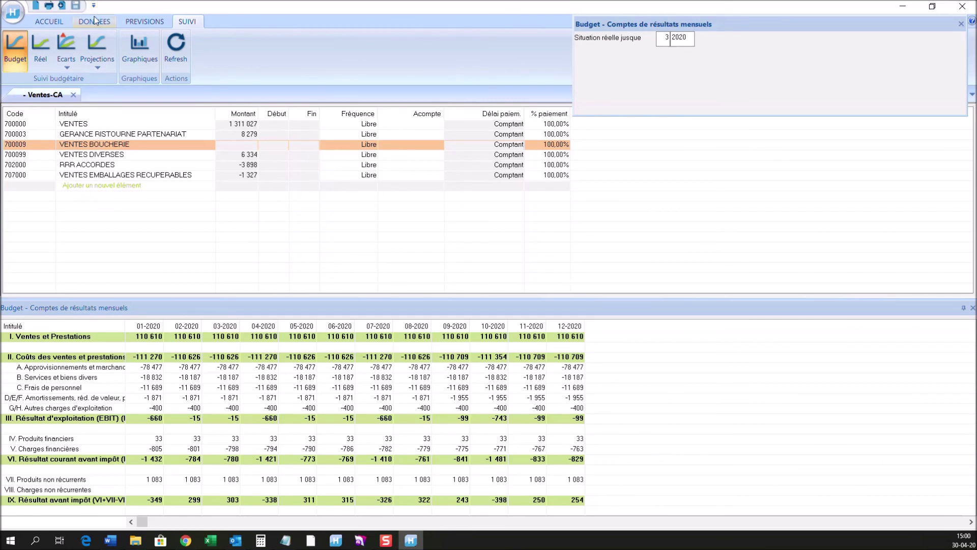
{"action": "left_click", "coordinate": [49, 44]}
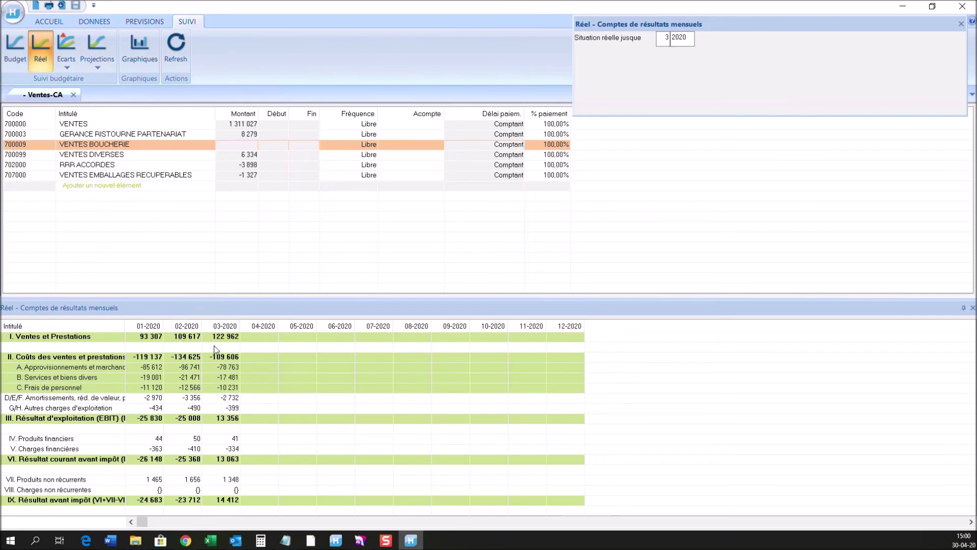
Step: Examine the actual monthly amounts per account behind Approvisionnements et marchandises, then close the detail
{"action": "left_click", "coordinate": [149, 368]}
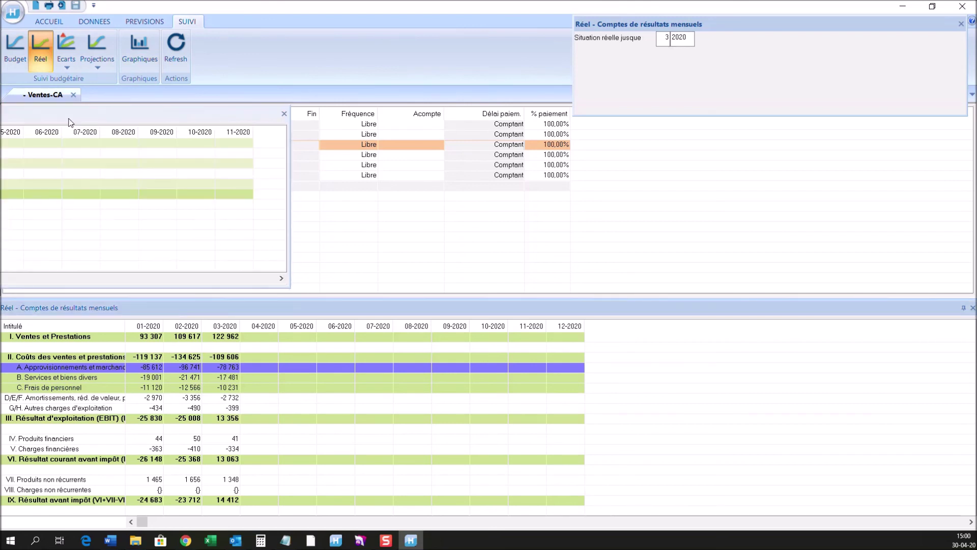
{"action": "left_click", "coordinate": [273, 169]}
{"action": "left_click", "coordinate": [273, 178]}
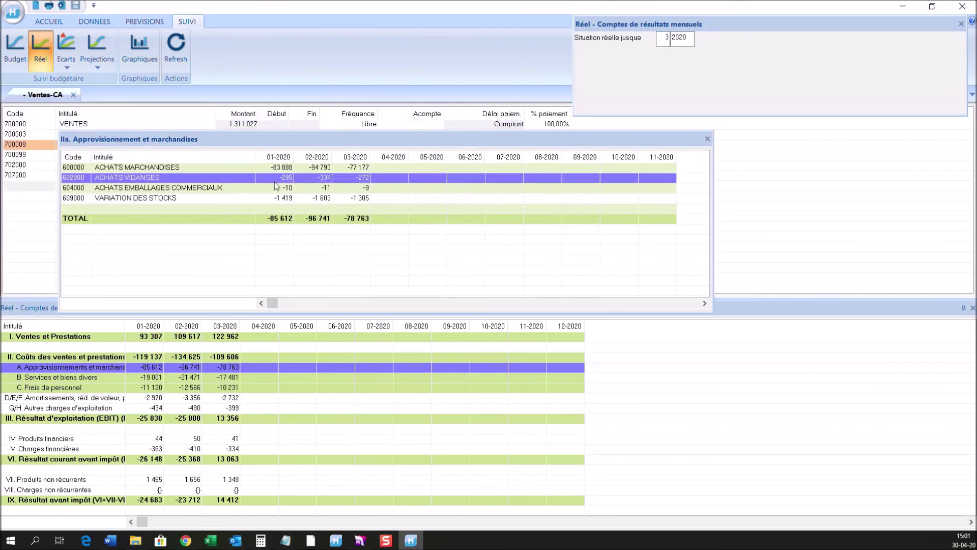
{"action": "left_click", "coordinate": [273, 188]}
{"action": "left_click", "coordinate": [708, 139]}
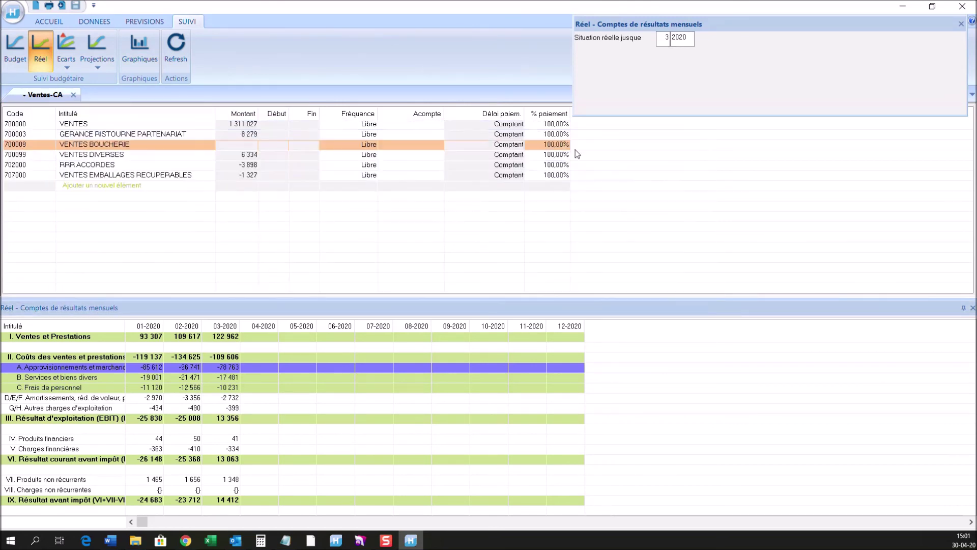
Step: Show the income statement variances against the budget for the period from 1-2020 to 3-2020
{"action": "left_click", "coordinate": [66, 51]}
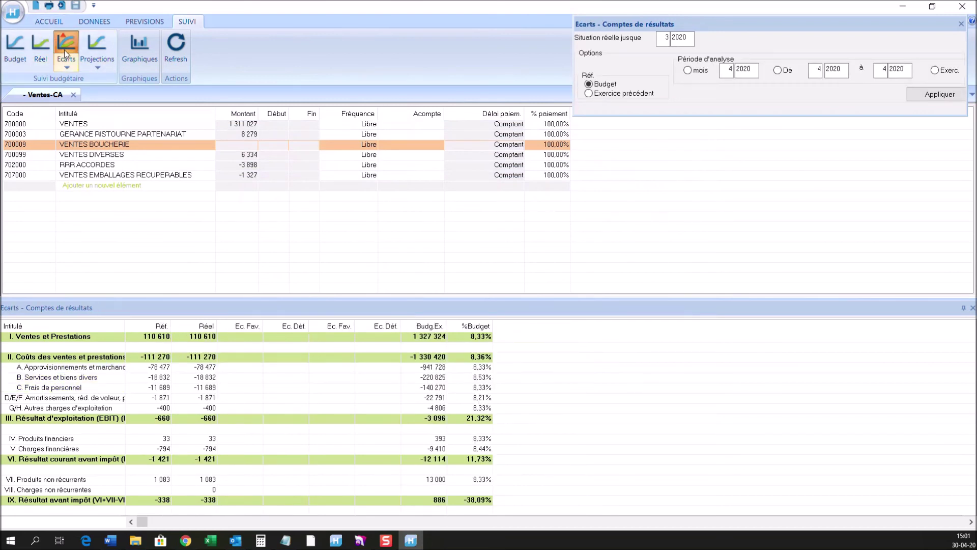
{"action": "left_click", "coordinate": [688, 71]}
{"action": "double_click", "coordinate": [723, 69]}
{"action": "left_click", "coordinate": [722, 70]}
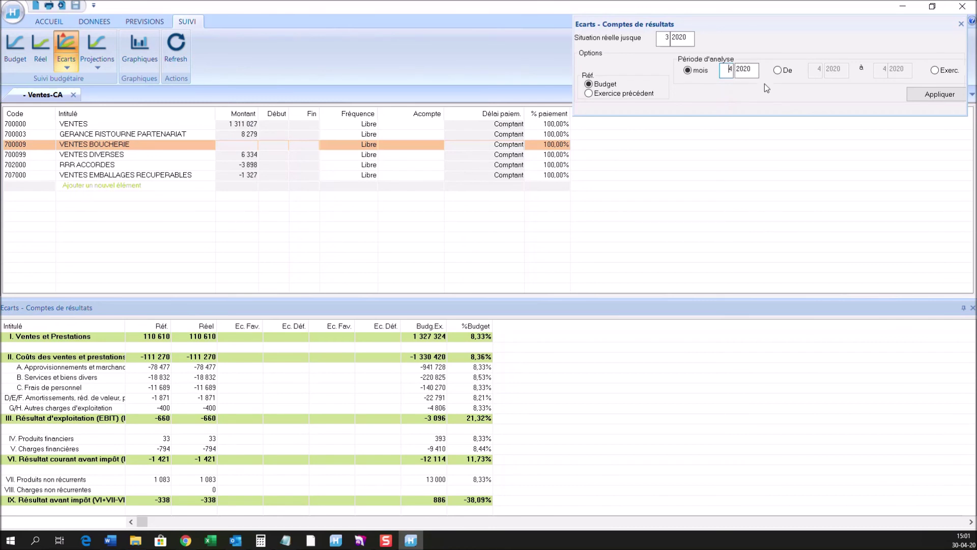
{"action": "left_click", "coordinate": [777, 70]}
{"action": "double_click", "coordinate": [815, 69]}
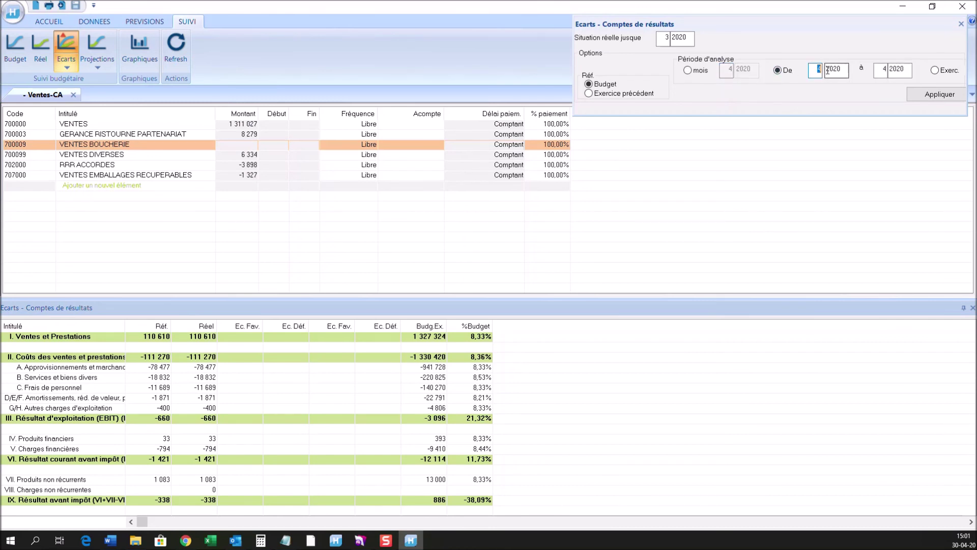
{"action": "type", "text": "1"}
{"action": "double_click", "coordinate": [884, 70]}
{"action": "type", "text": "3"}
{"action": "left_click", "coordinate": [921, 99]}
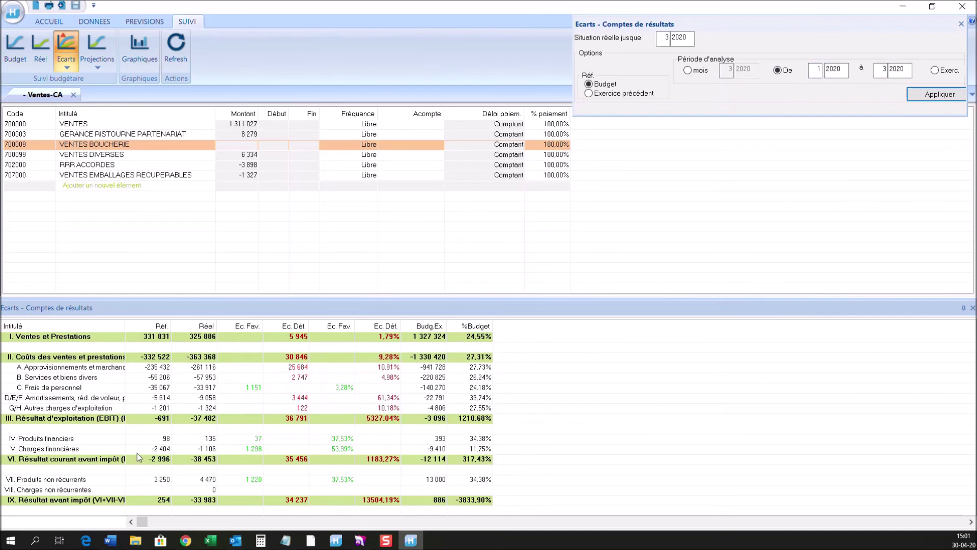
Step: Examine the variances per account for Services et biens divers in an enlarged window and for Ventes et prestations
{"action": "double_click", "coordinate": [82, 380]}
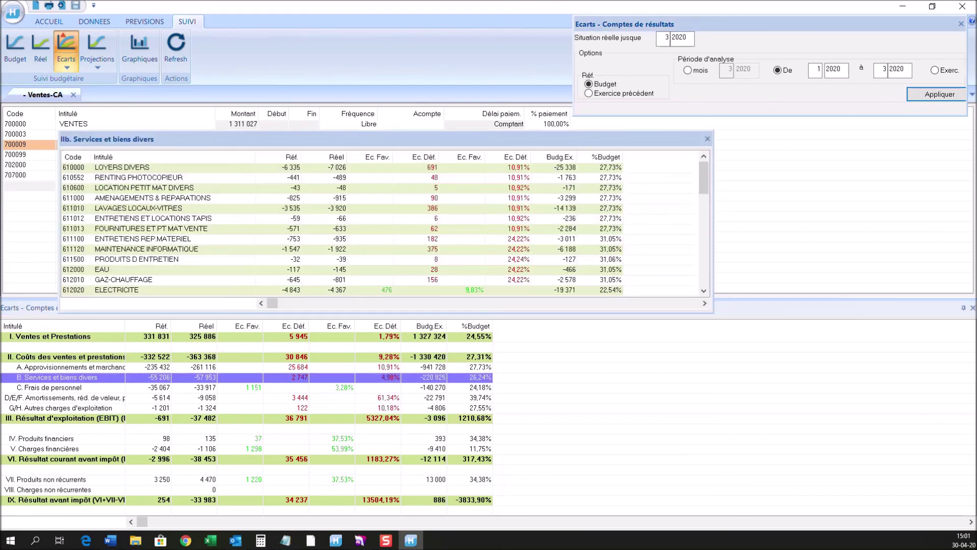
{"action": "left_click_drag", "start_coordinate": [204, 147], "coordinate": [317, 79]}
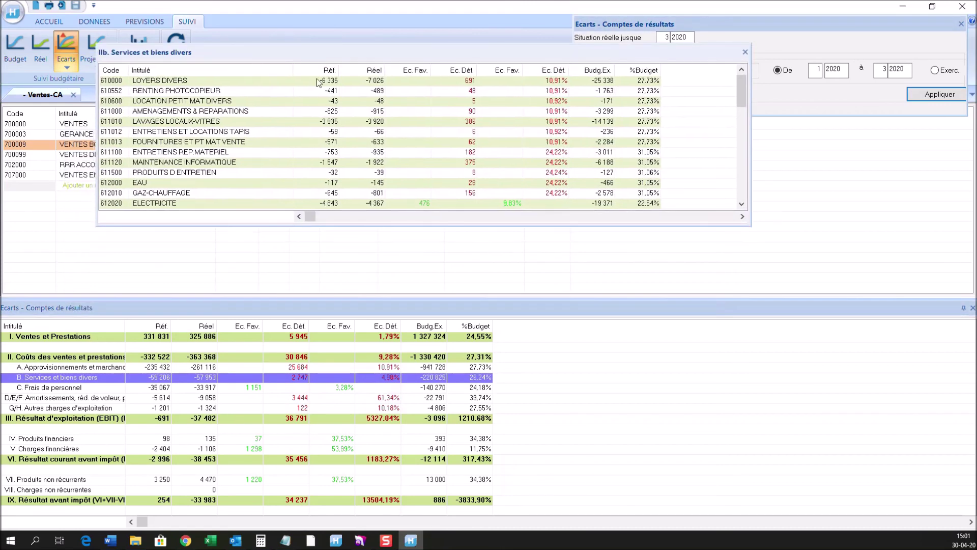
{"action": "left_click_drag", "start_coordinate": [752, 225], "coordinate": [773, 462]}
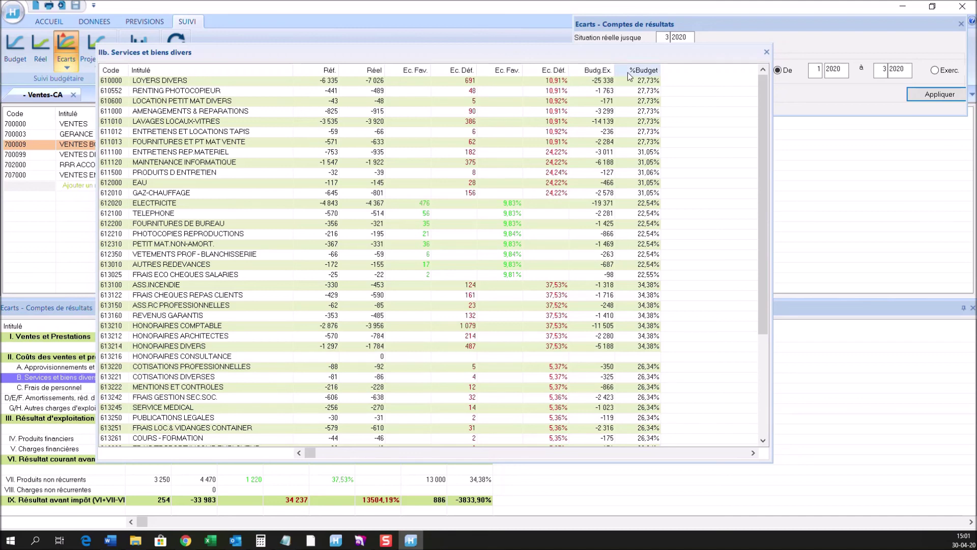
{"action": "key", "text": "Escape"}
{"action": "double_click", "coordinate": [261, 335]}
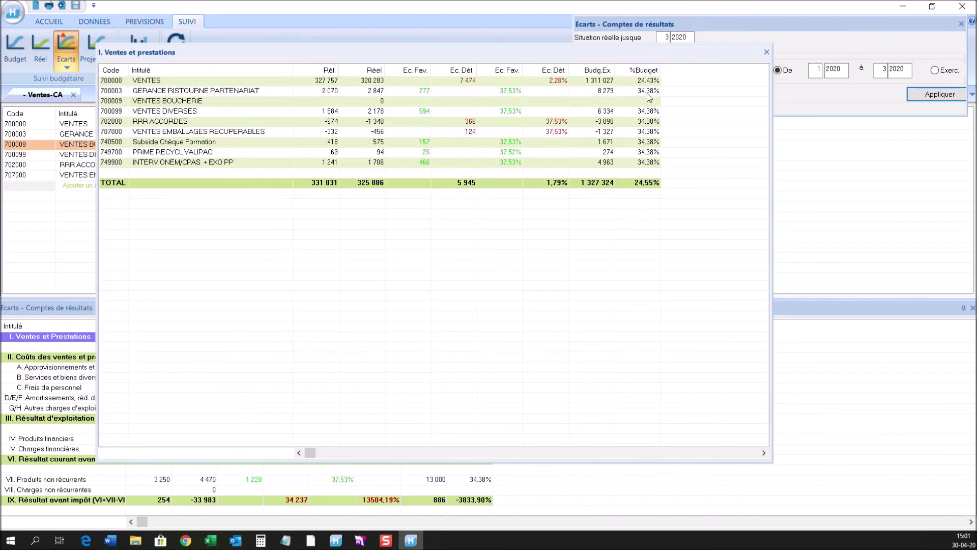
{"action": "left_click", "coordinate": [766, 52]}
Step: Display the income statement projection in an enlarged pane and reset its simulation percentages
{"action": "left_click", "coordinate": [96, 46]}
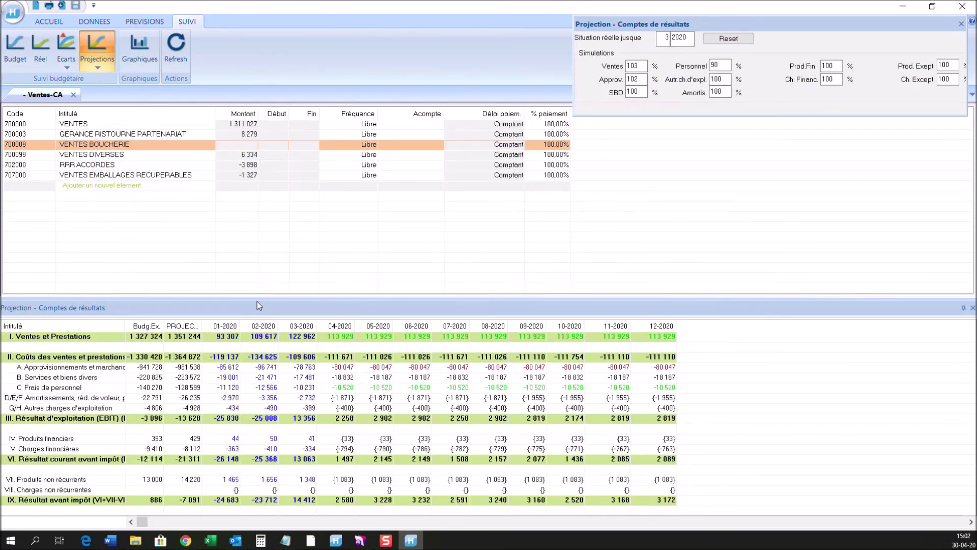
{"action": "left_click_drag", "start_coordinate": [259, 300], "coordinate": [259, 259]}
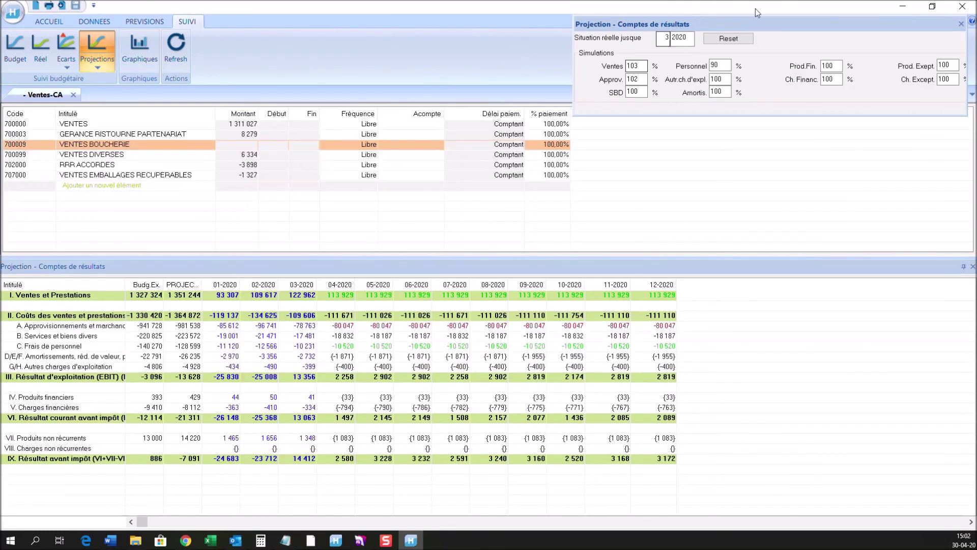
{"action": "left_click", "coordinate": [729, 38]}
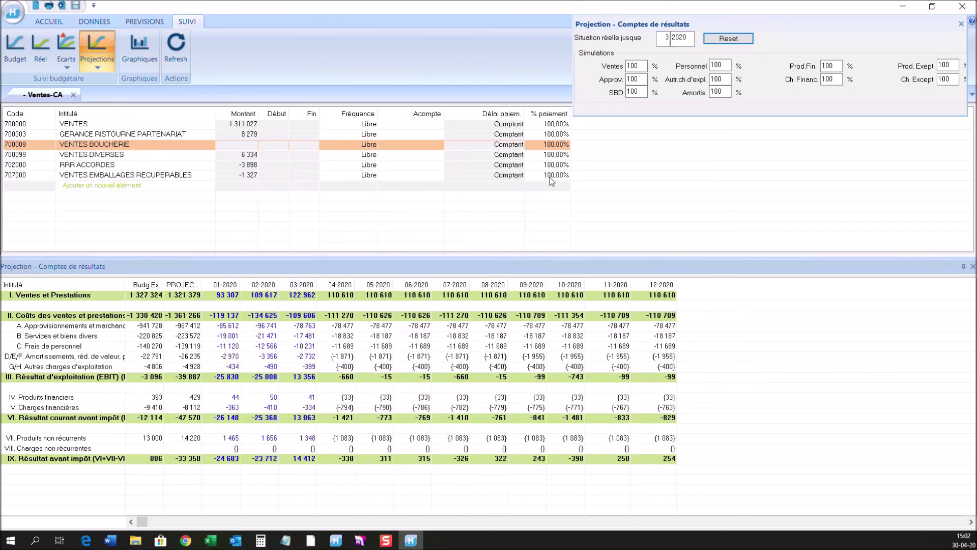
Step: Set the projection's simulation percentages to 103 for Ventes, 102 for Approv. and 90 for Personnel
{"action": "left_click", "coordinate": [636, 66]}
{"action": "type", "text": "103"}
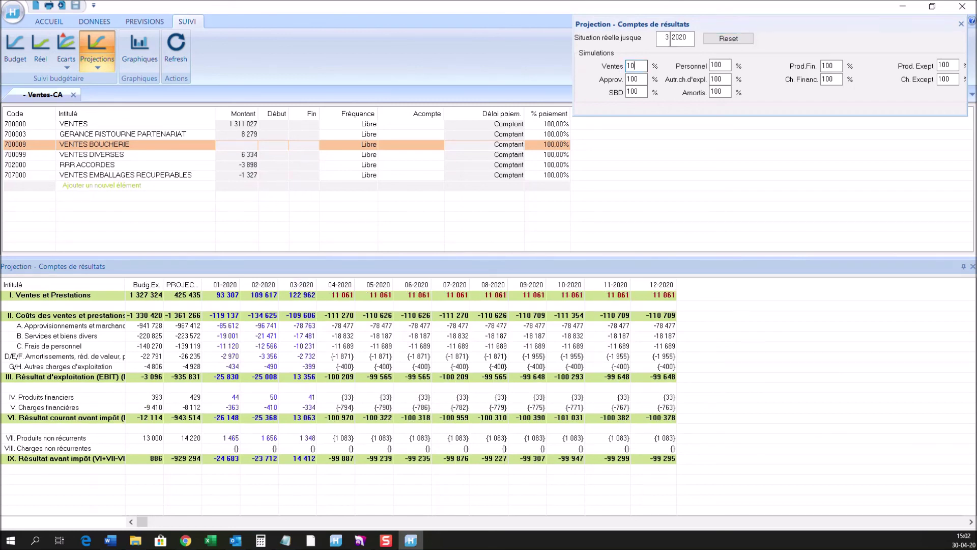
{"action": "left_click", "coordinate": [636, 79]}
{"action": "type", "text": "102"}
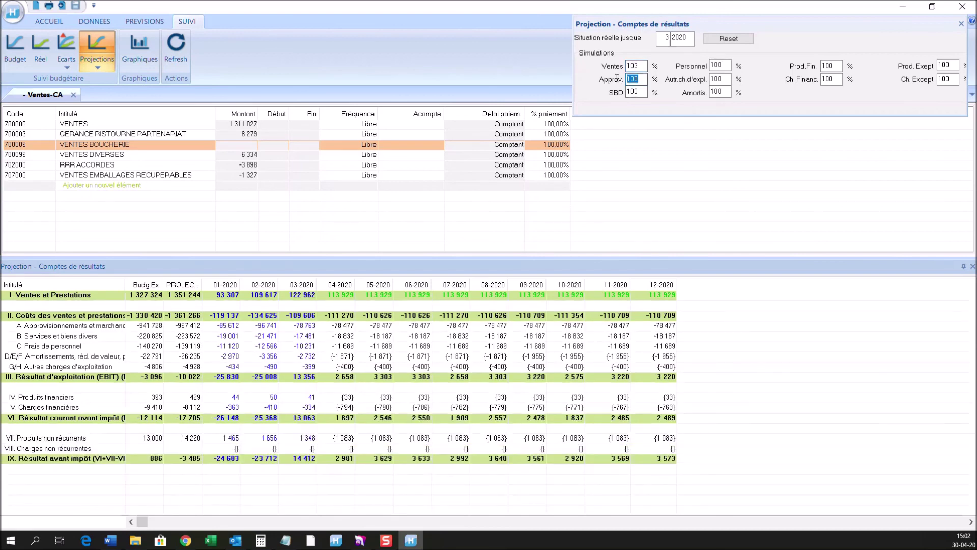
{"action": "left_click", "coordinate": [720, 65]}
{"action": "type", "text": "90"}
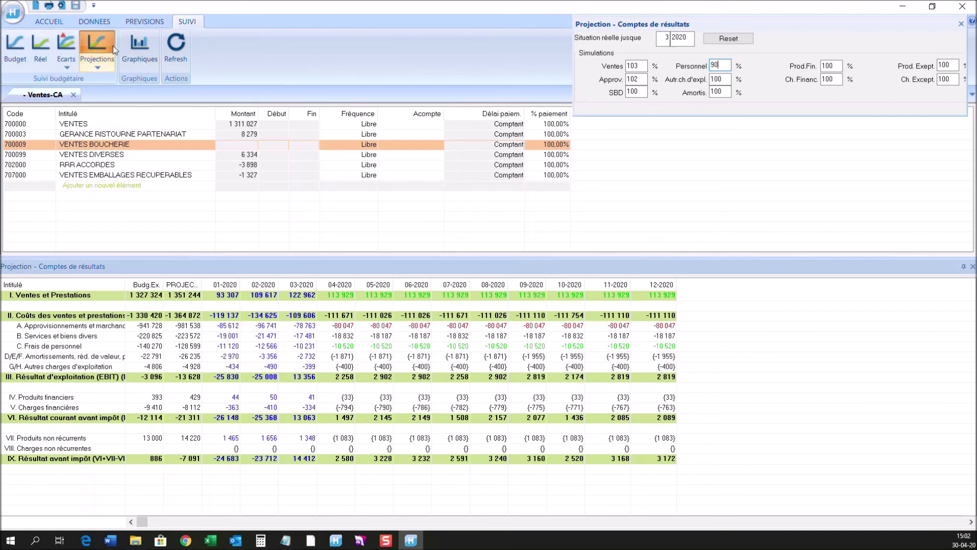
Step: Close the projection and show the monthly data entry details of sales account 700000 VENTES
{"action": "left_click", "coordinate": [94, 46]}
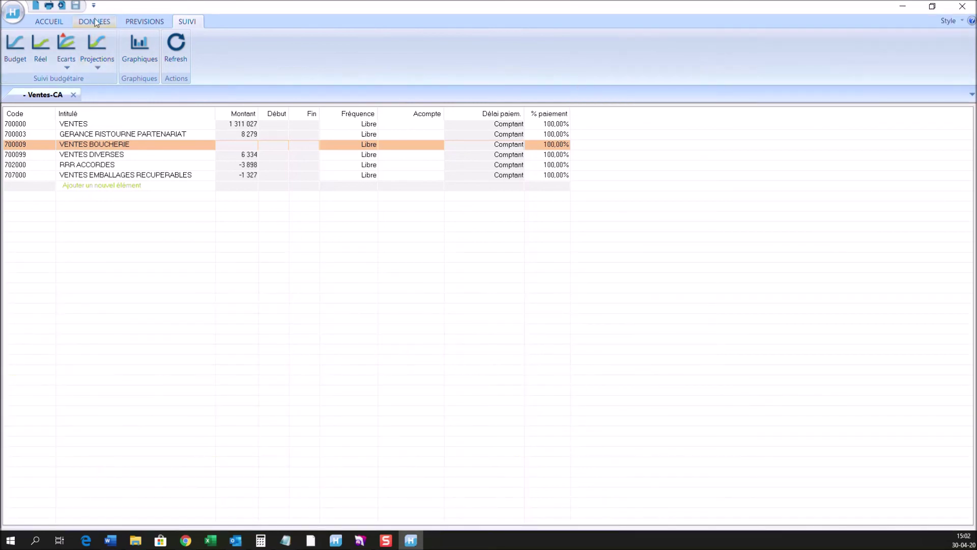
{"action": "left_click", "coordinate": [94, 22]}
{"action": "left_click", "coordinate": [23, 38]}
{"action": "left_click", "coordinate": [186, 124]}
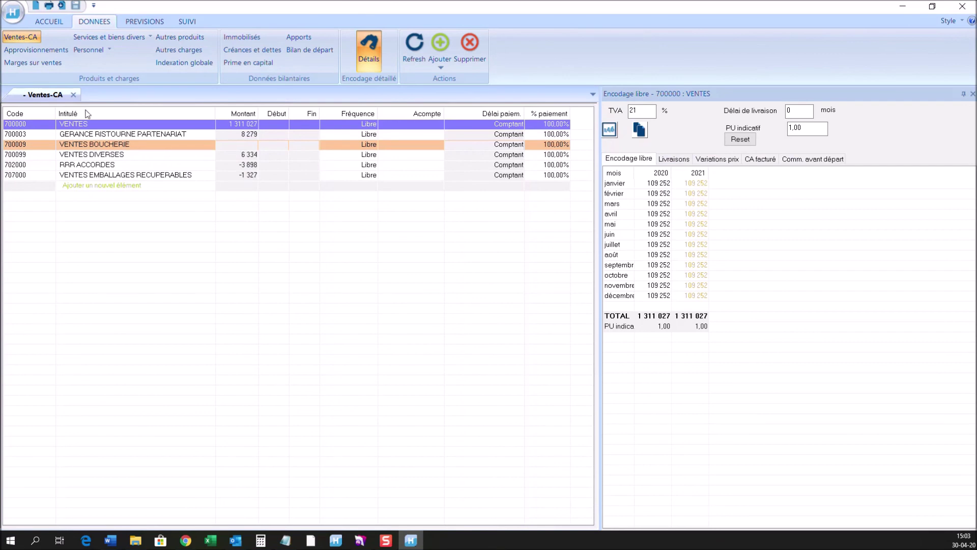
Step: Import ABC suivi reel mois 1.csv as a monthly income and expense table, replacing amounts where code and title are identical
{"action": "left_click", "coordinate": [11, 9]}
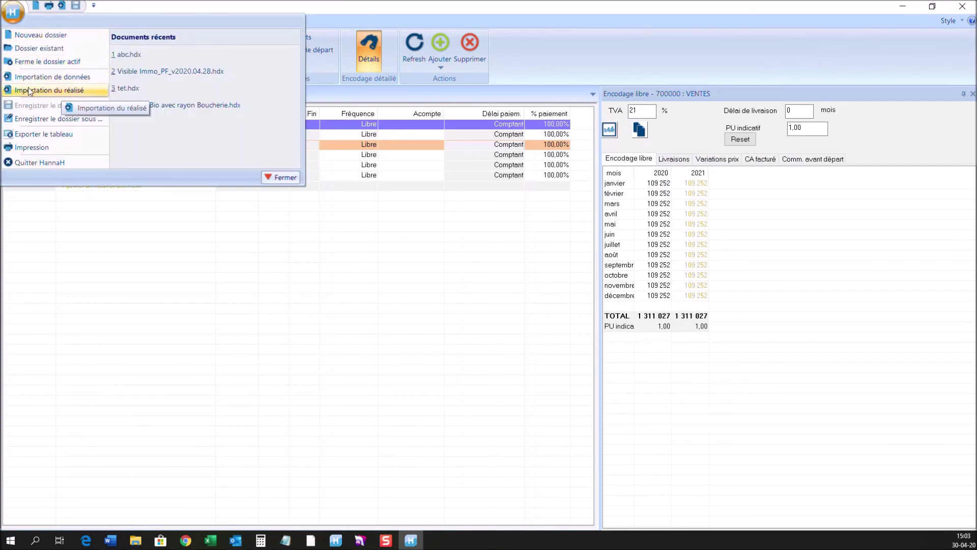
{"action": "left_click", "coordinate": [60, 80]}
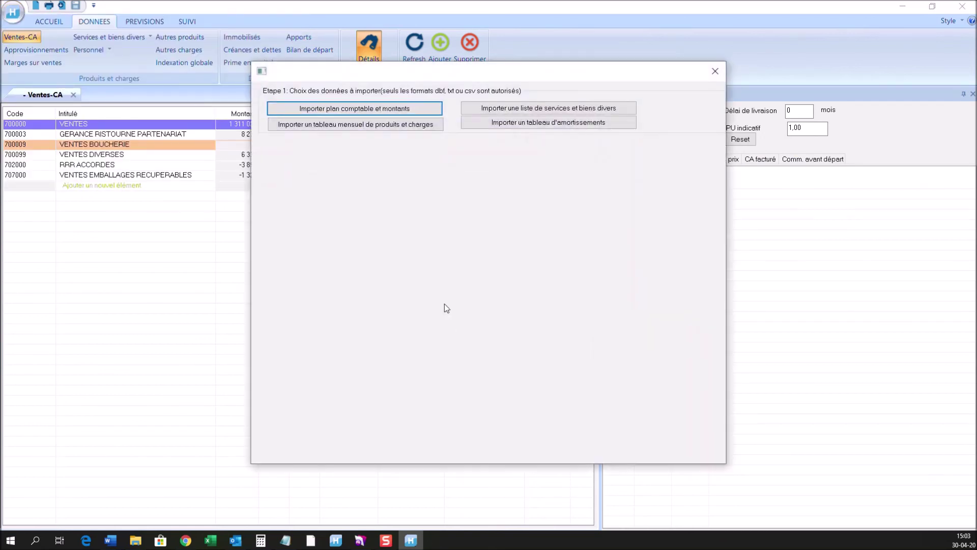
{"action": "left_click", "coordinate": [378, 128]}
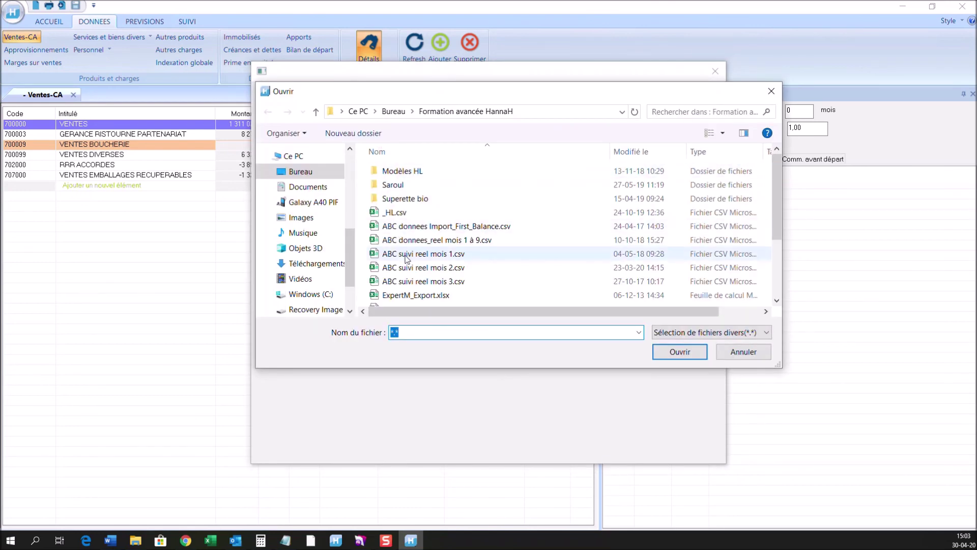
{"action": "left_click", "coordinate": [410, 255]}
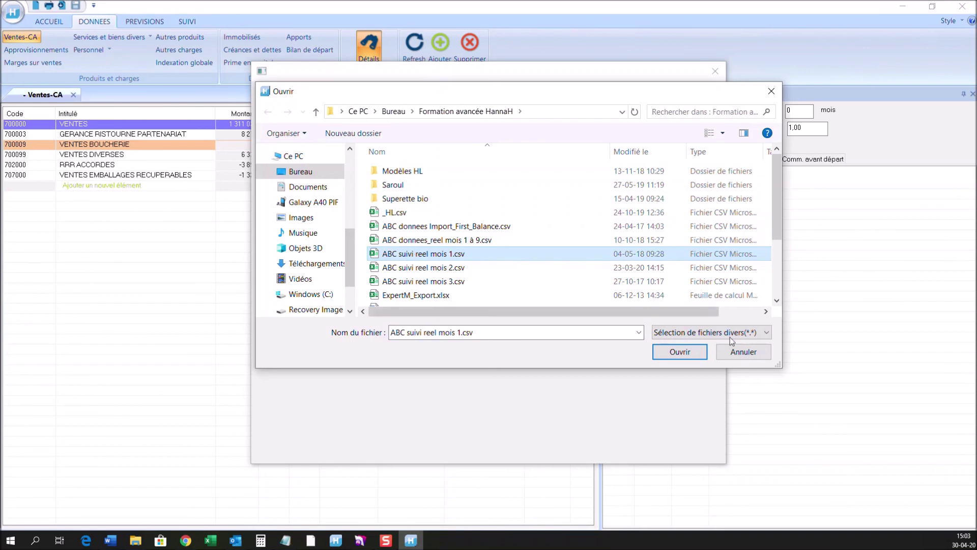
{"action": "left_click", "coordinate": [682, 352]}
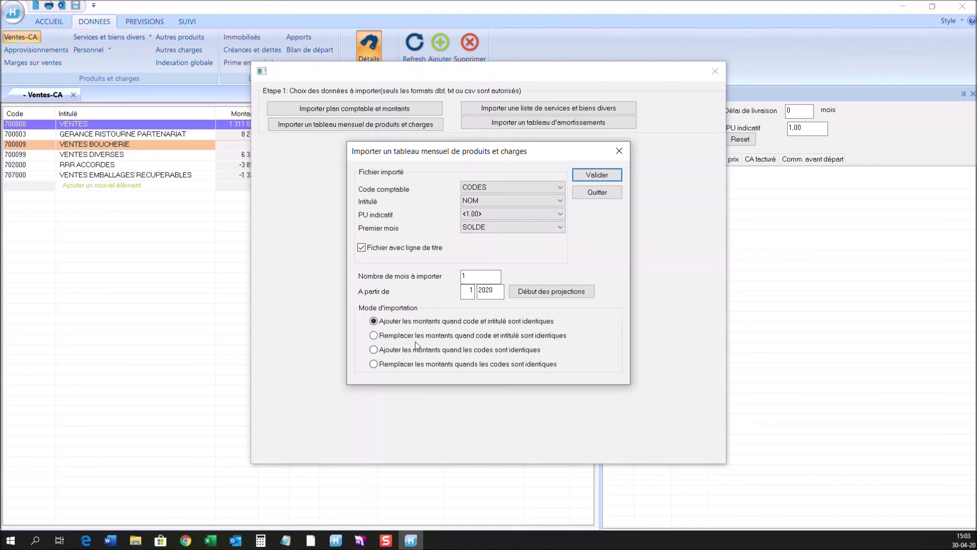
{"action": "left_click", "coordinate": [374, 335]}
{"action": "left_click", "coordinate": [598, 175]}
{"action": "left_click", "coordinate": [515, 299]}
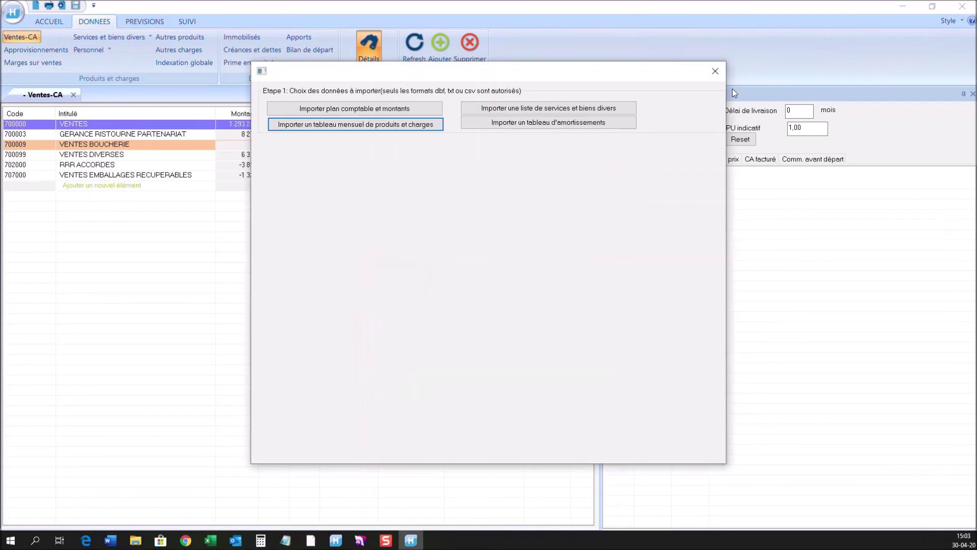
{"action": "left_click", "coordinate": [719, 75]}
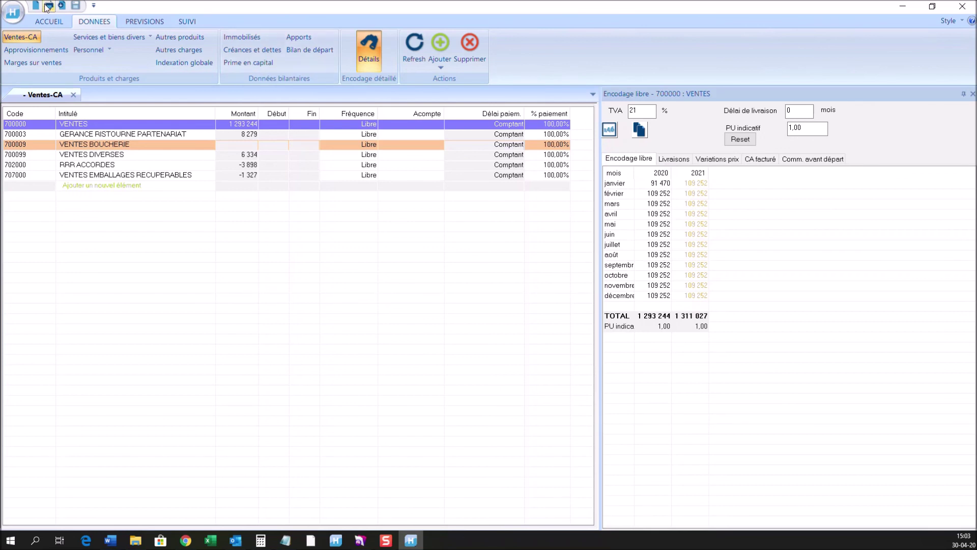
{"action": "left_click", "coordinate": [15, 12]}
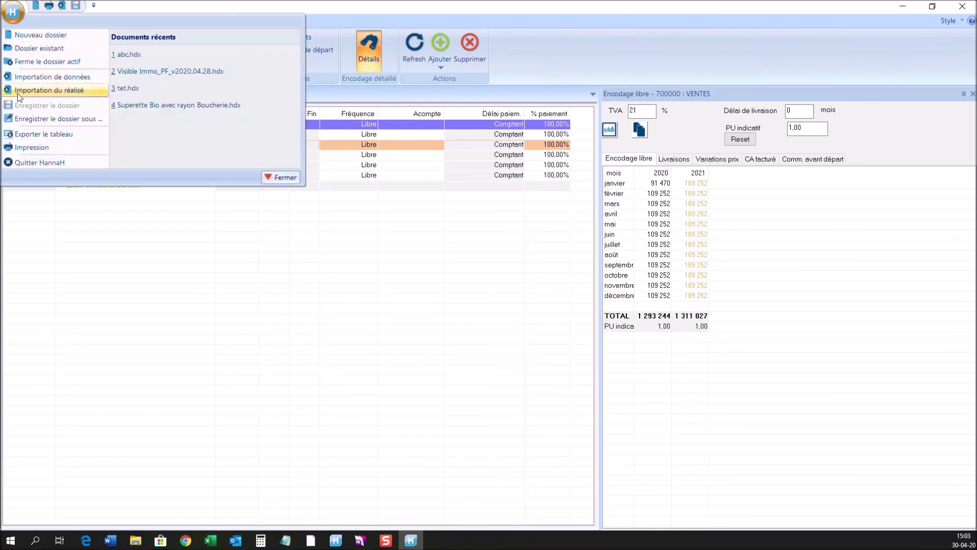
{"action": "left_click", "coordinate": [57, 127]}
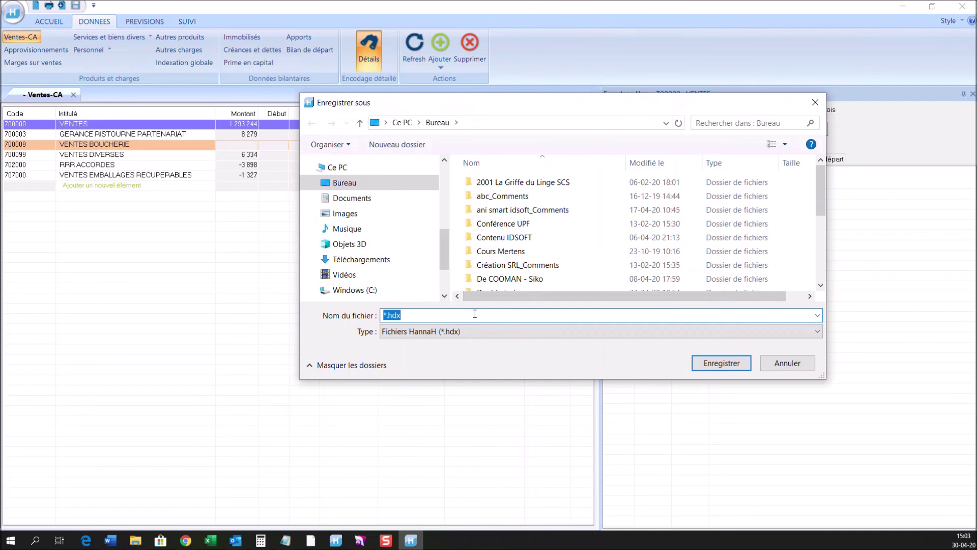
{"action": "left_click", "coordinate": [778, 362]}
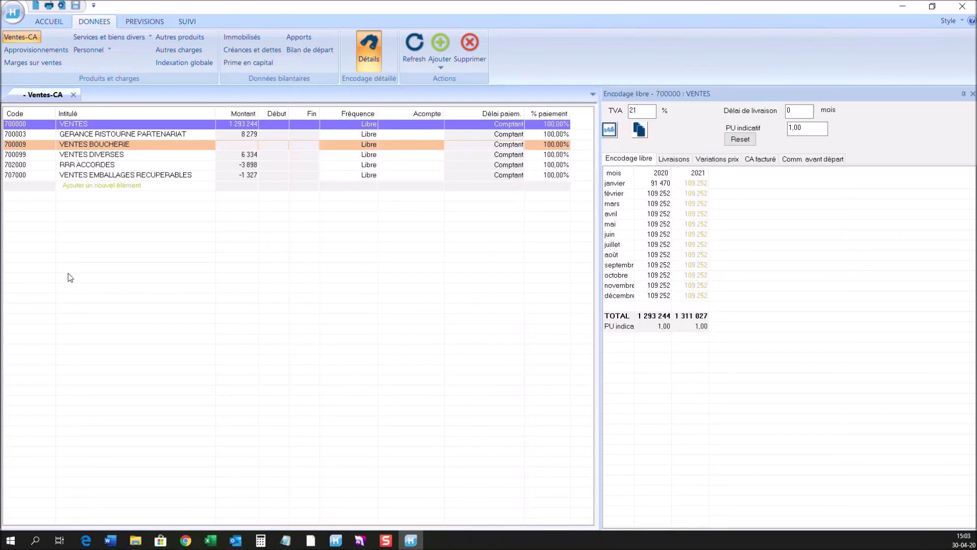
Step: Redisplay the income statement variances in the budget follow-up with the updated forecast data
{"action": "left_click", "coordinate": [192, 22]}
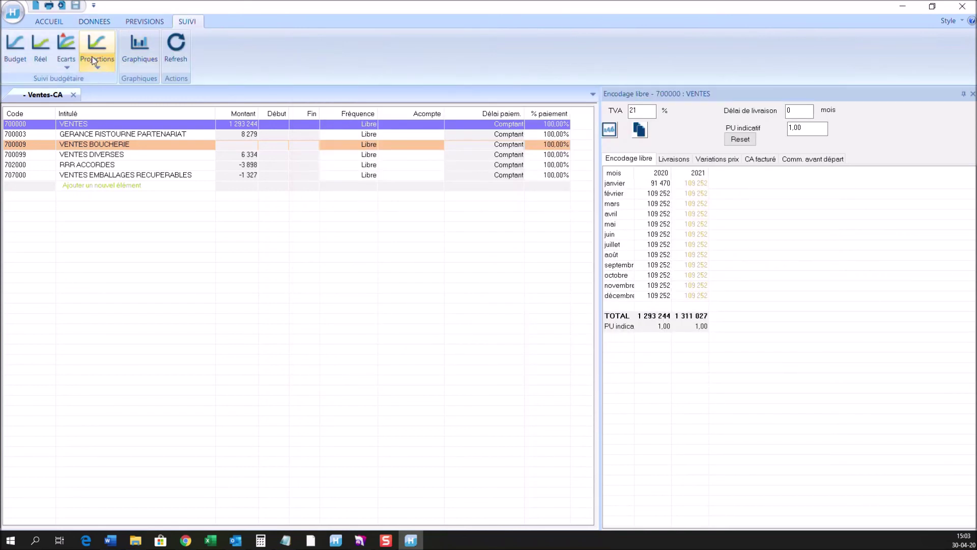
{"action": "left_click", "coordinate": [66, 46]}
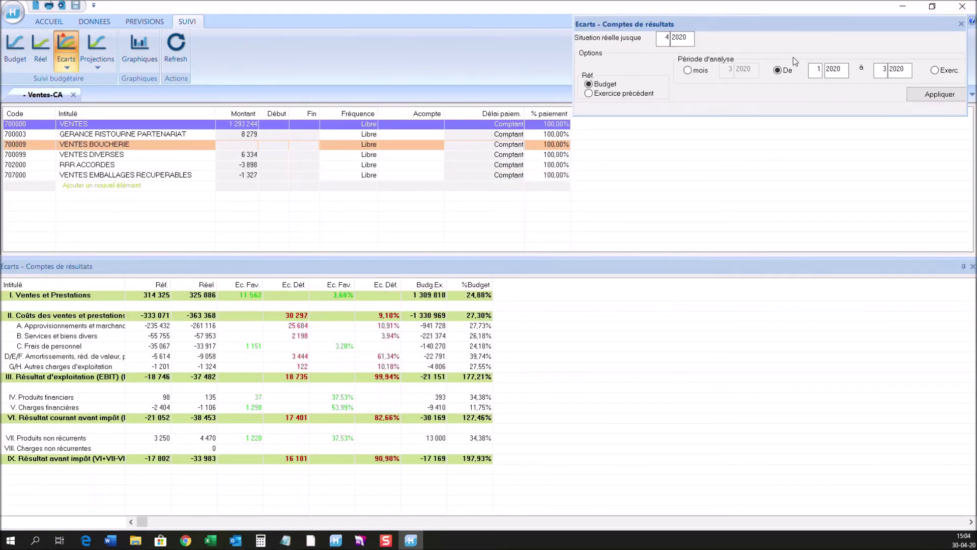
Step: Limit the income statement variance analysis to the single month 1 of 2020 and apply it
{"action": "left_click", "coordinate": [688, 71]}
{"action": "left_click", "coordinate": [728, 70]}
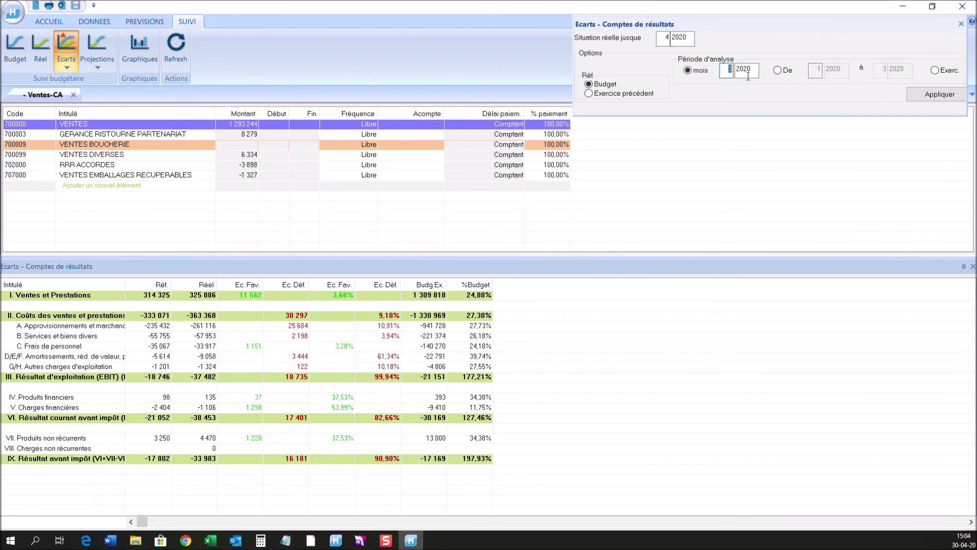
{"action": "type", "text": "1"}
{"action": "left_click", "coordinate": [914, 96]}
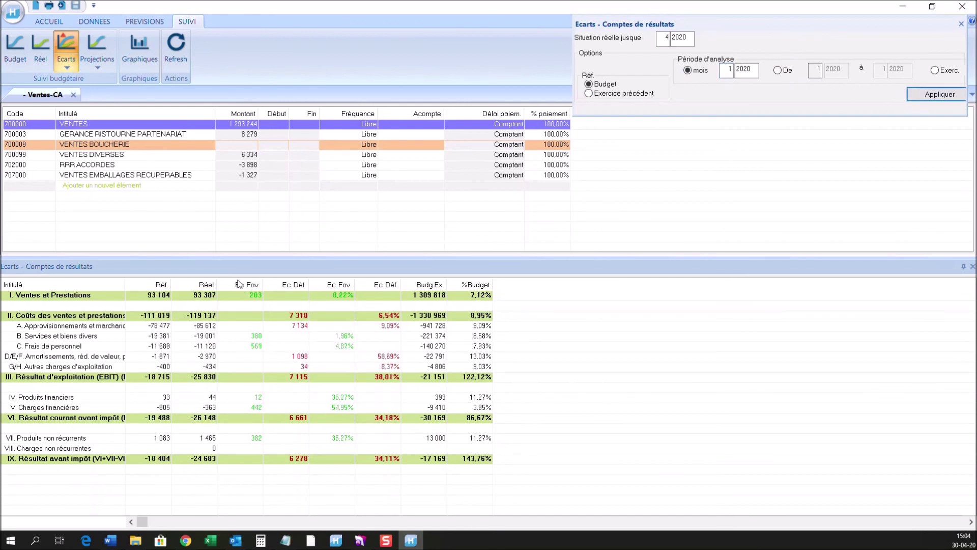
Step: Examine the account-level variances behind Ventes et Prestations, and close both the details and the variance analysis
{"action": "double_click", "coordinate": [241, 296]}
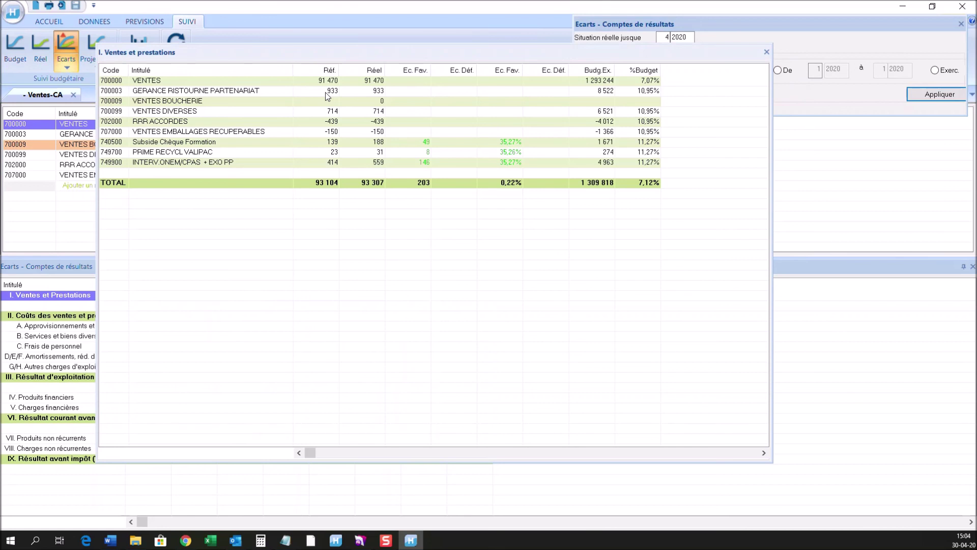
{"action": "left_click", "coordinate": [767, 51]}
{"action": "left_click", "coordinate": [70, 54]}
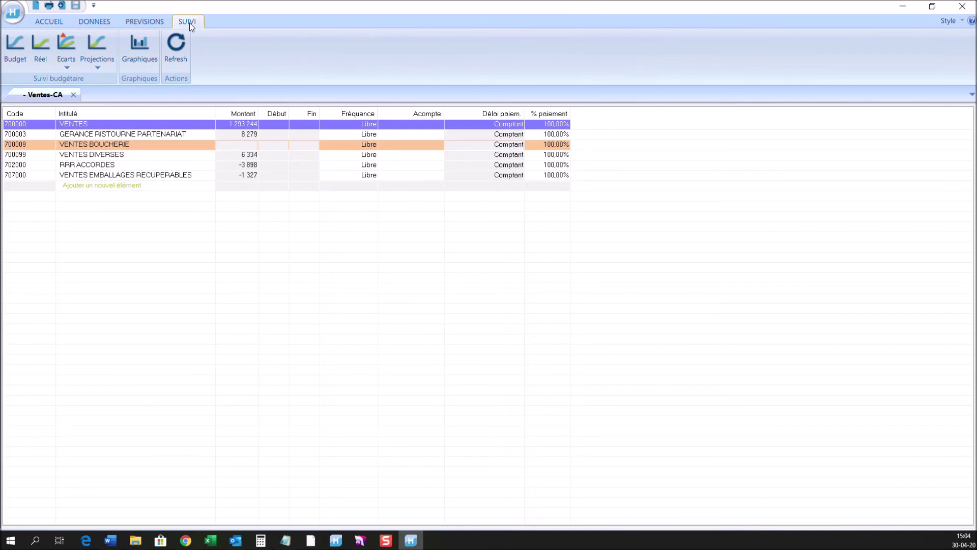
Step: Return to the sales data and show the monthly amounts of account 700000 VENTES for 2020 and 2021
{"action": "left_click", "coordinate": [20, 13]}
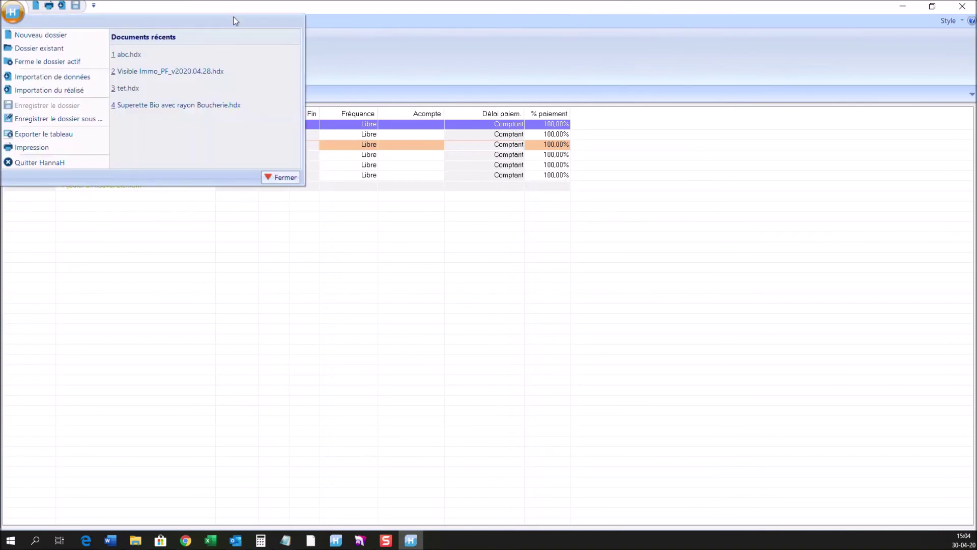
{"action": "left_click", "coordinate": [270, 177]}
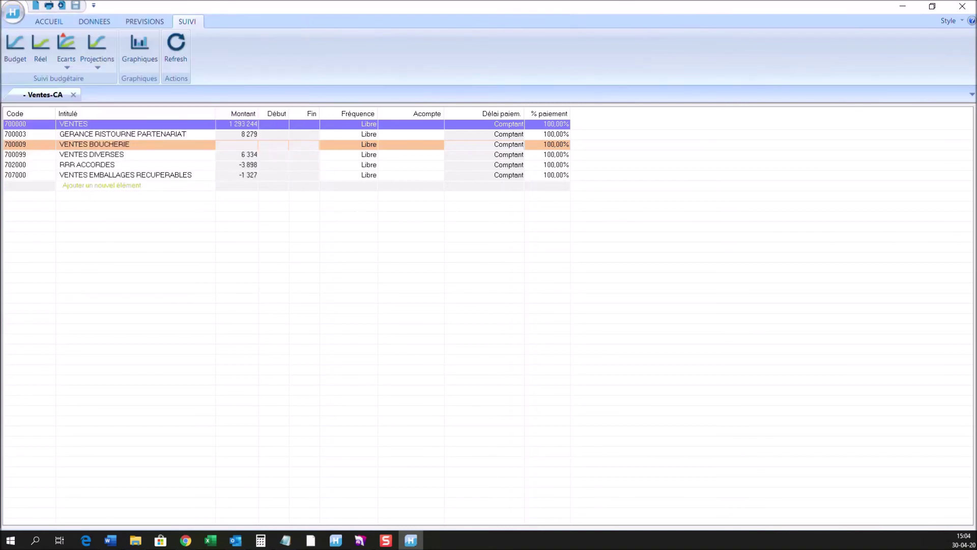
{"action": "left_click", "coordinate": [94, 22]}
{"action": "left_click", "coordinate": [240, 122]}
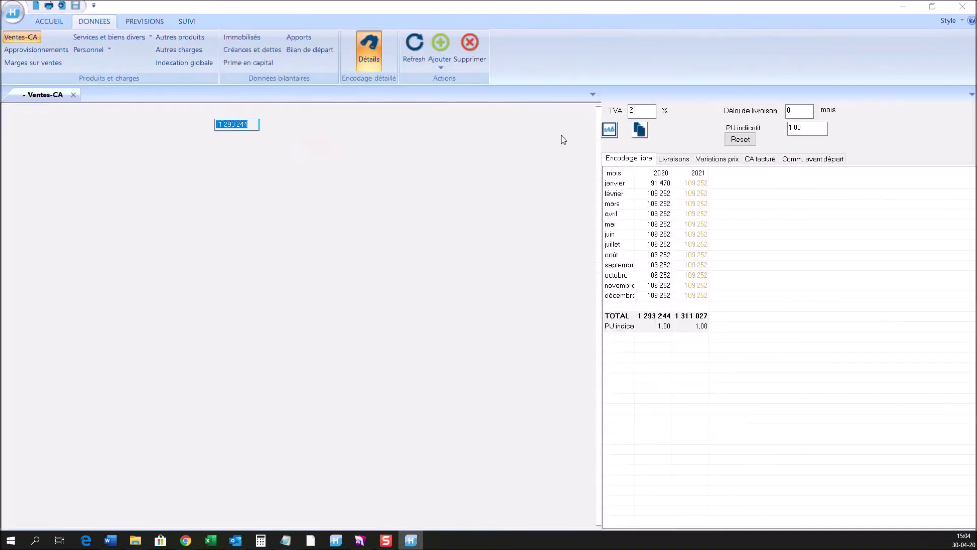